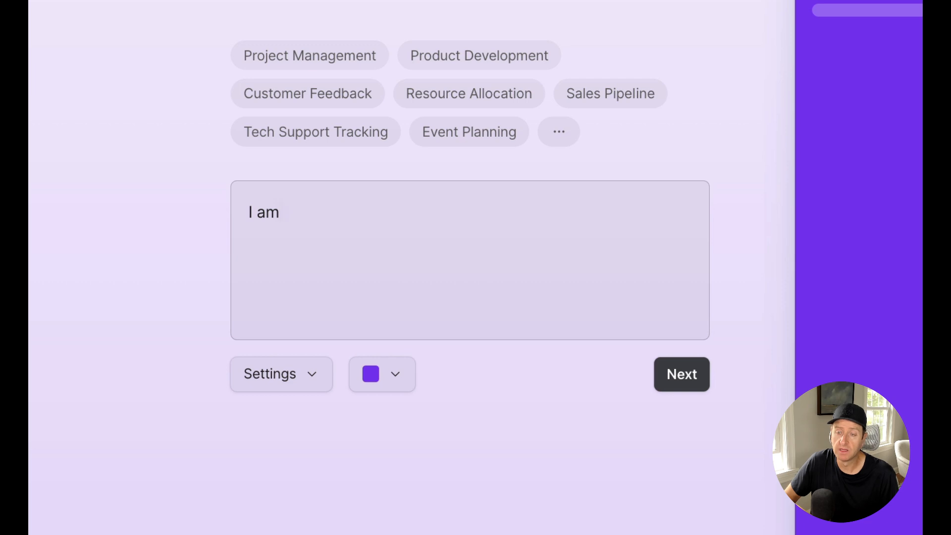
- Write the opening sentence of the app description: "I want to build an agency serving the music industry."
text(want to build an agency )
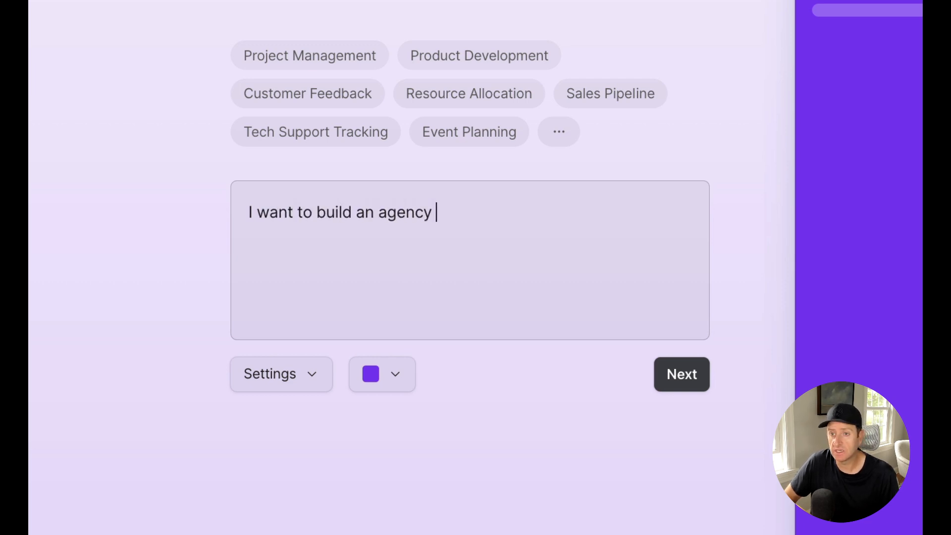
text(serving )
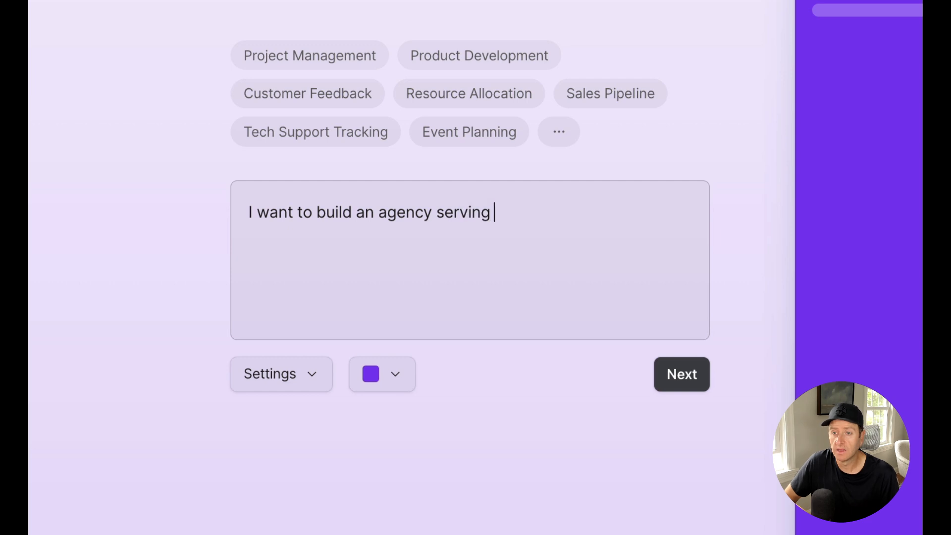
text(the music )
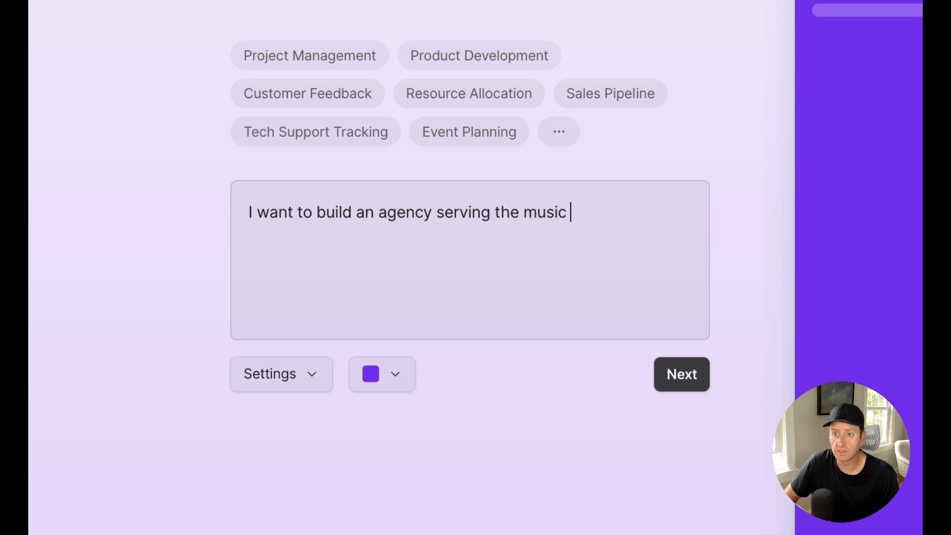
text(industry.)
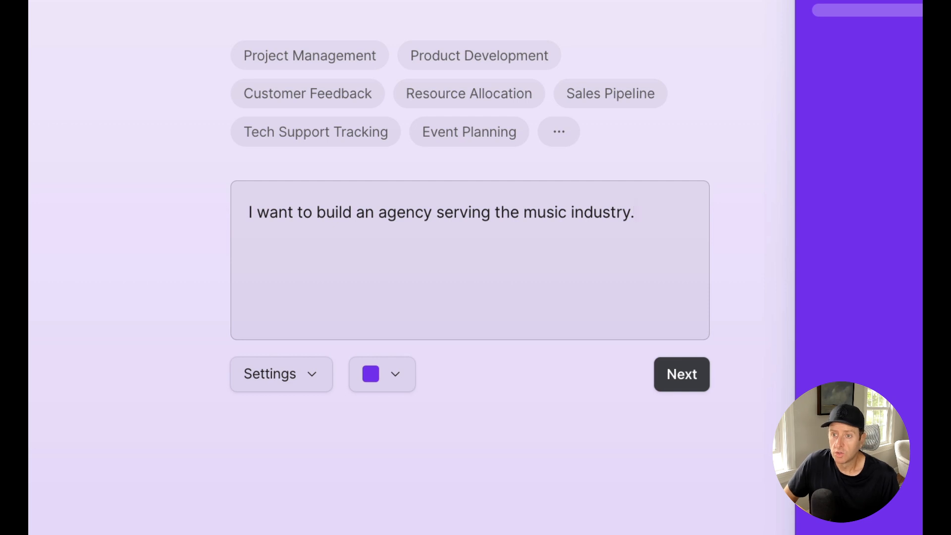
- Add the heading "Tables will include:" below the opening sentence, separated by a blank line
key(Return)
text(Tables include )
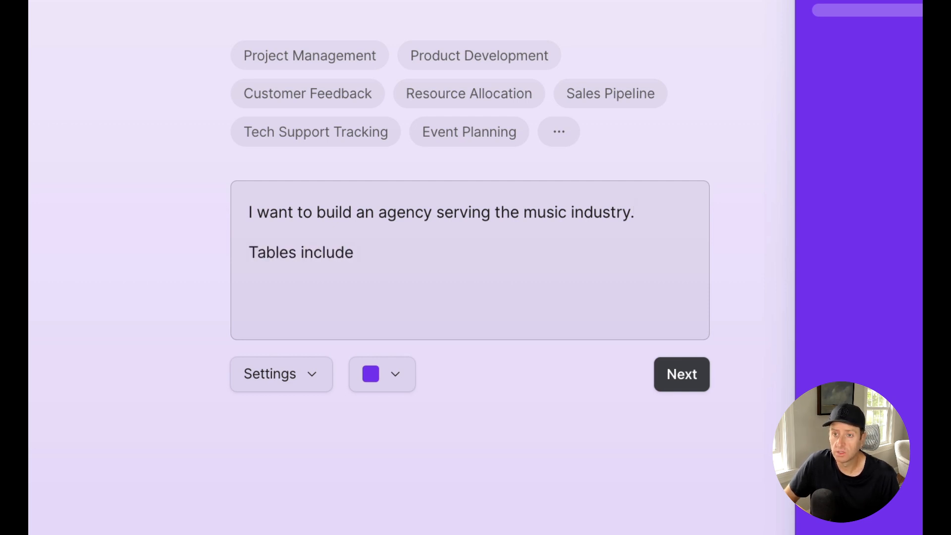
text(:)
key(Right)
key(Right)
key(Right)
key(Right)
key(Right)
text(will)
key(End)
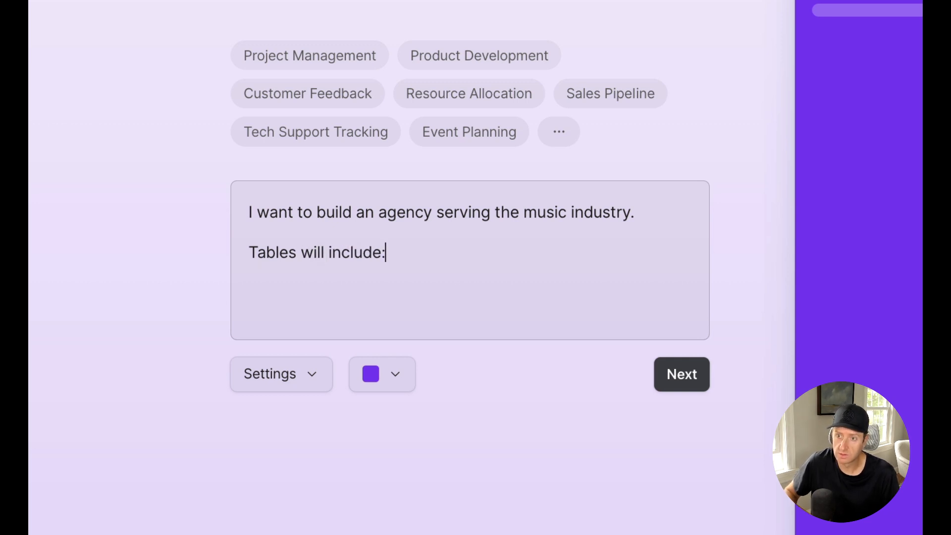
- Under the heading, add a line on Organizations, where one Organization can have many Contacts and one contact can have many Interactions
text(Opportun)
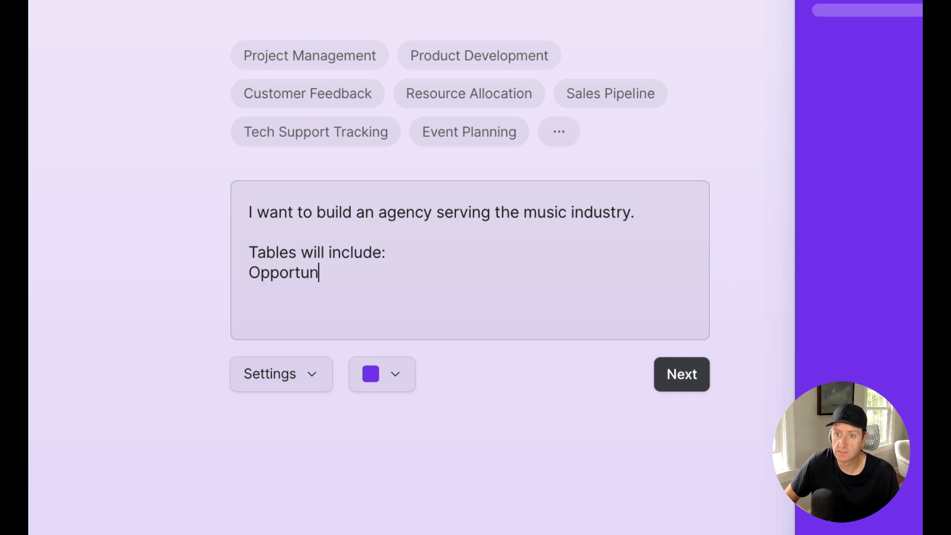
key(Home)
key(Return)
text(Organizations, where one Organization )
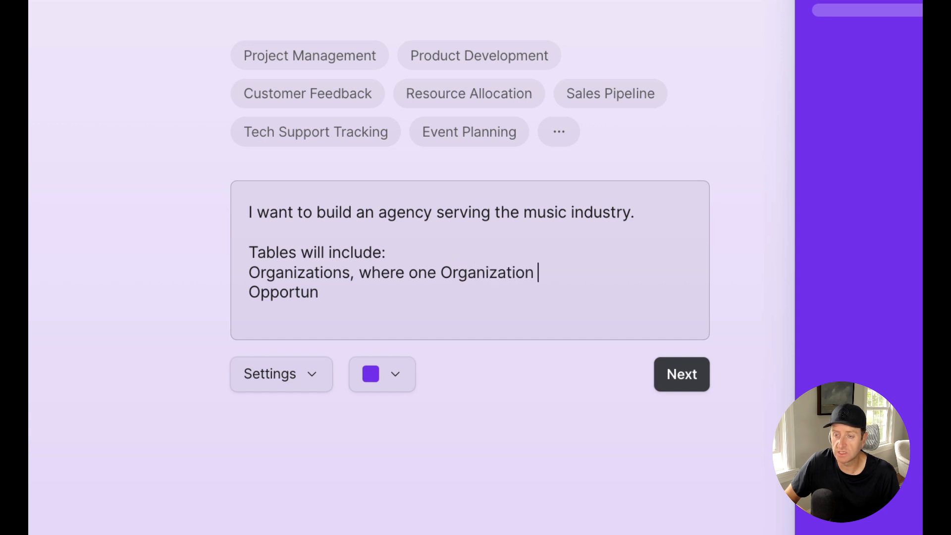
text(can have many Cont)
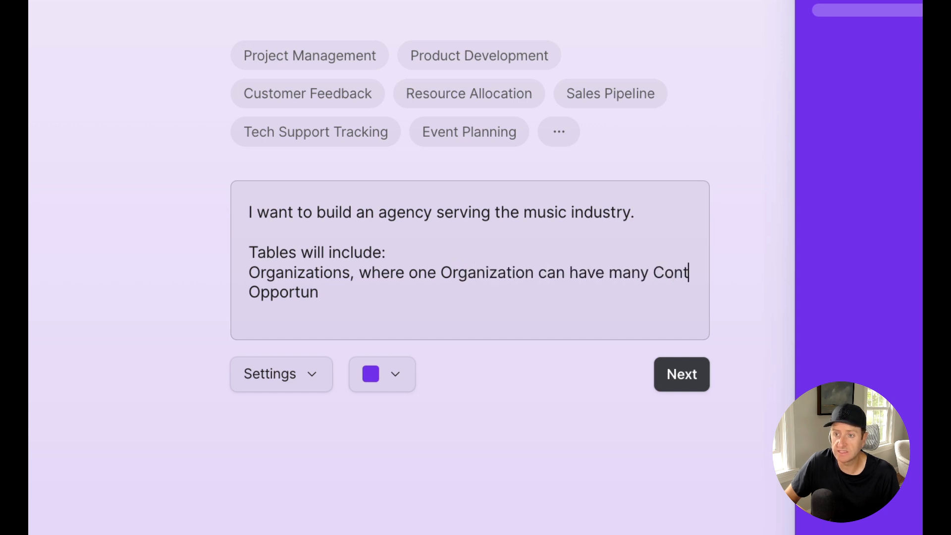
text(acts and one contac)
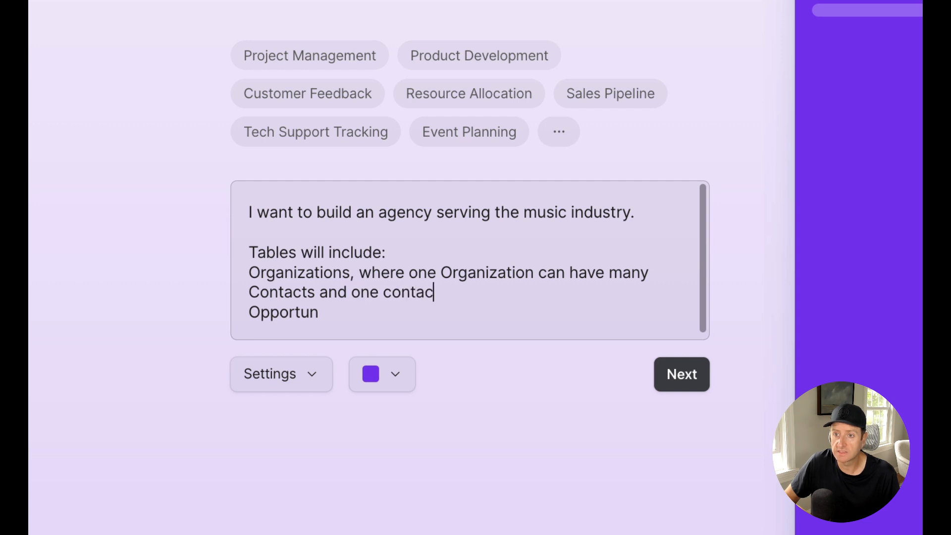
text(t can have many Interfactions)
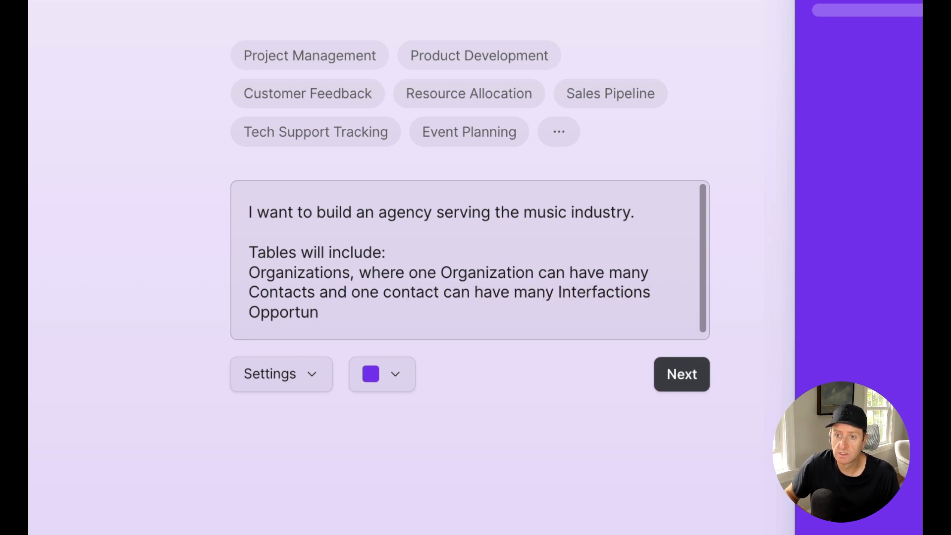
- Replace the heading text "Tables will include" with "The database will look like", keeping the colon
key(alt+shift+Right)
key(alt+shift+Right)
key(alt+shift+Right)
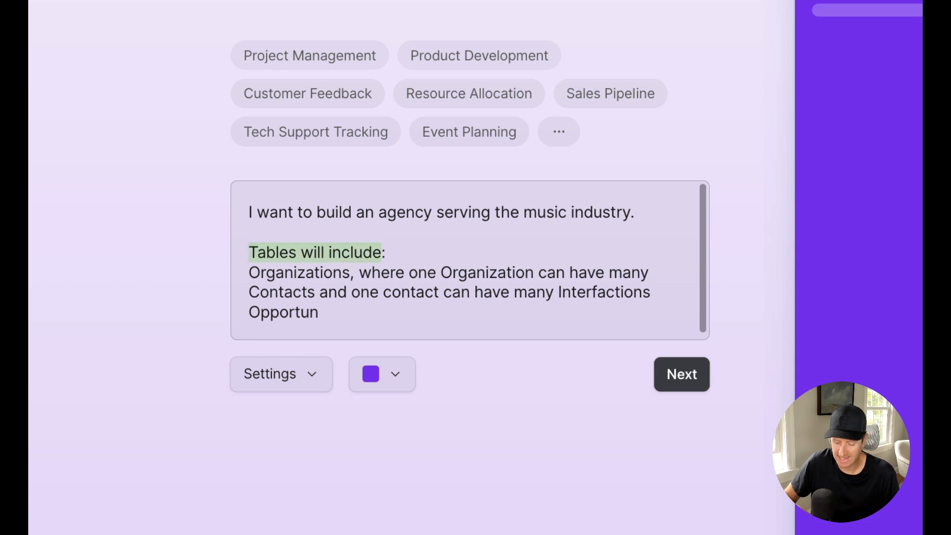
text(THe datab)
key(BackSpace)
key(BackSpace)
key(BackSpace)
key(BackSpace)
key(BackSpace)
key(BackSpace)
key(BackSpace)
key(BackSpace)
text(he ta)
key(BackSpace)
key(BackSpace)
text(database will )
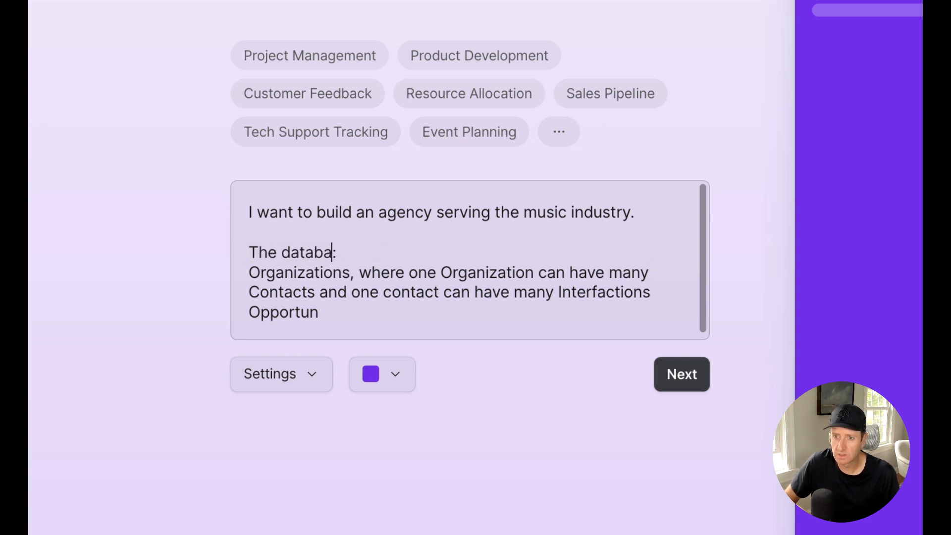
text(look like)
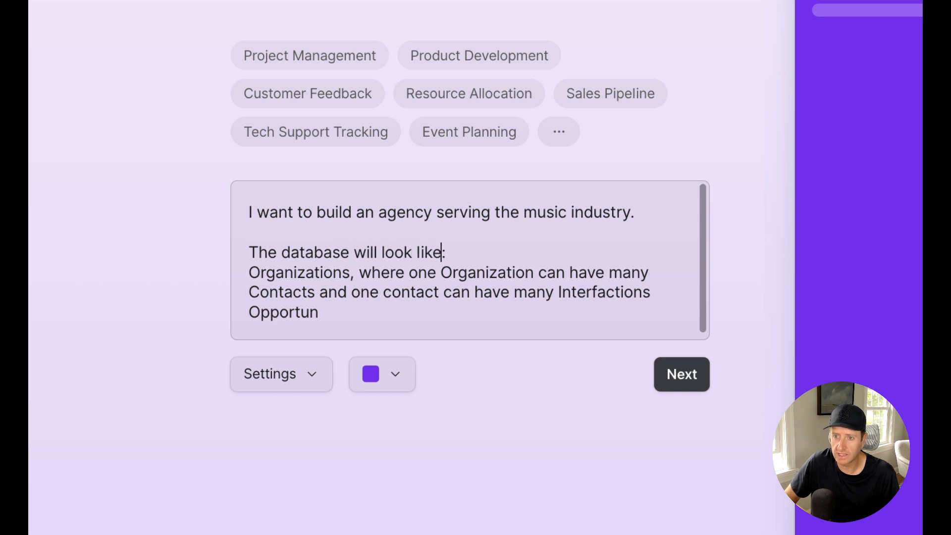
- Reword the end of the database heading to "should look like this"
key(BackSpace)
key(BackSpace)
key(BackSpace)
key(BackSpace)
key(BackSpace)
key(BackSpace)
key(BackSpace)
key(BackSpace)
key(BackSpace)
key(BackSpace)
key(BackSpace)
key(BackSpace)
key(BackSpace)
key(BackSpace)
key(BackSpace)
text(should )
text(look like this)
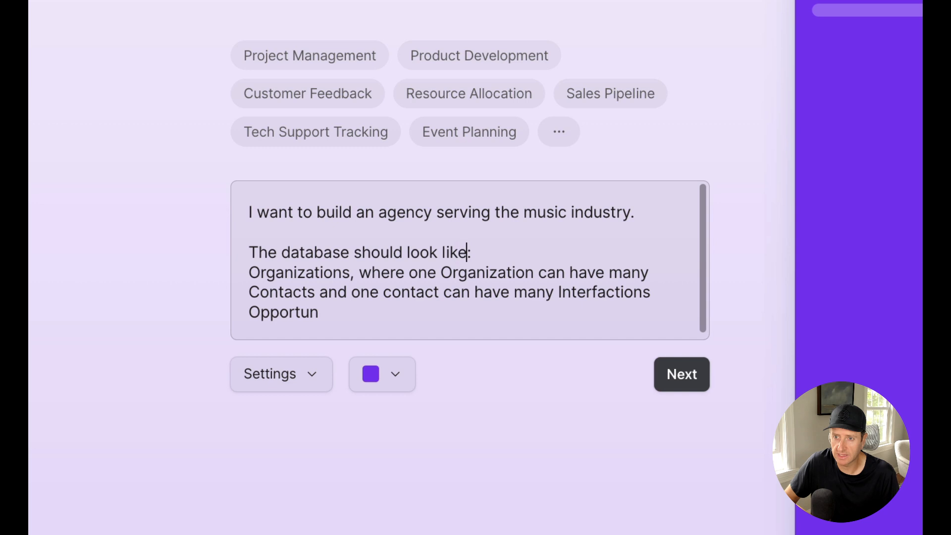
- Correct the misspelled "Interfactions" to "Interactions" and end that sentence with a period
click(497, 272)
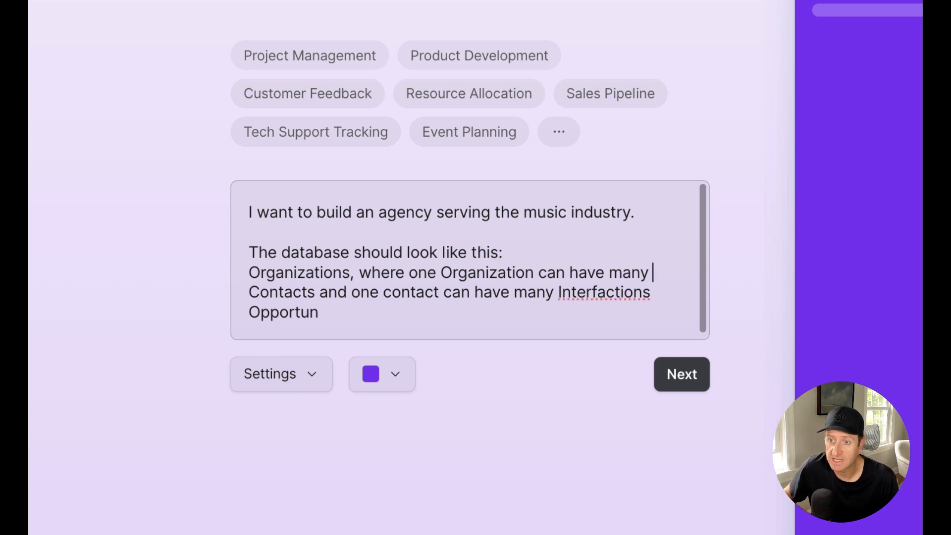
key(Left)
key(Left)
key(Left)
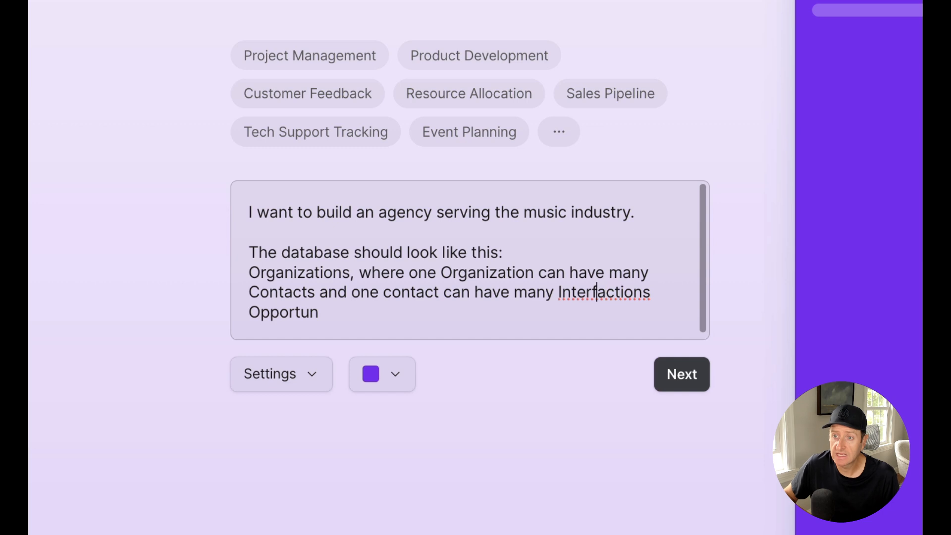
key(BackSpace)
click(644, 292)
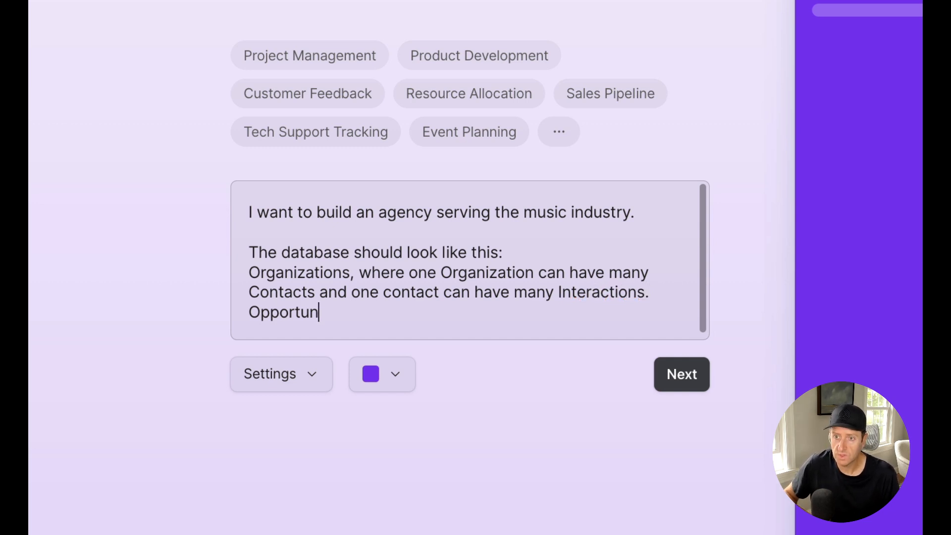
- After a blank line, replace the unfinished "Opportun" with "One Organization can also have many Opportunities"
key(Return)
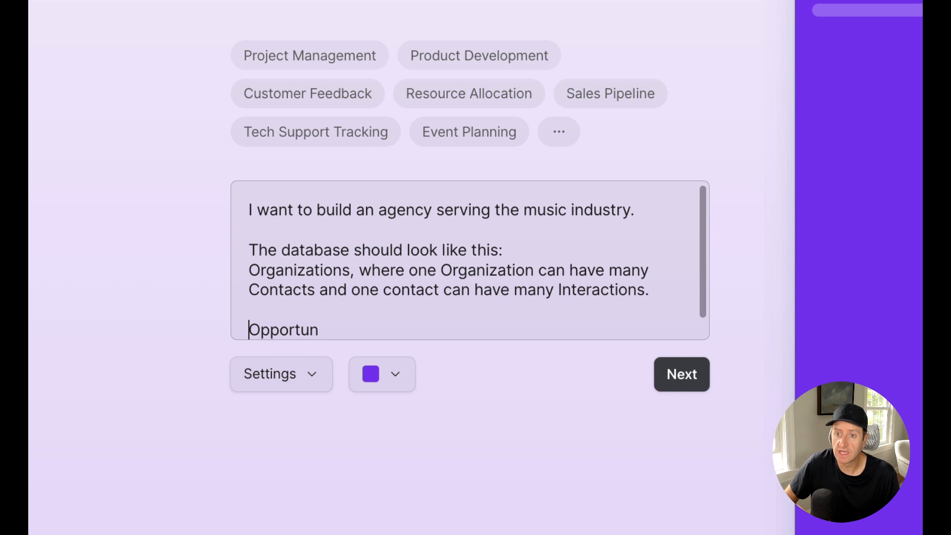
key(shift+End)
text(On )
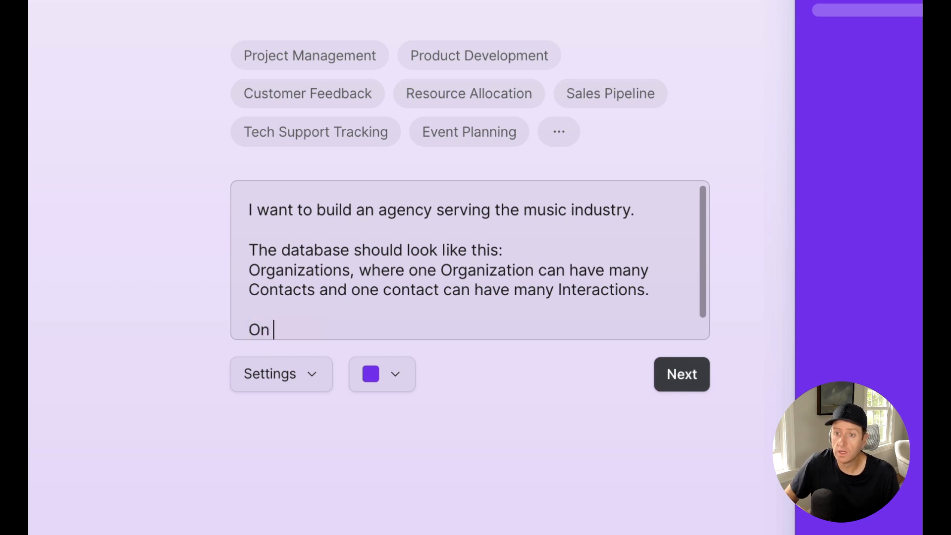
text(e organization c)
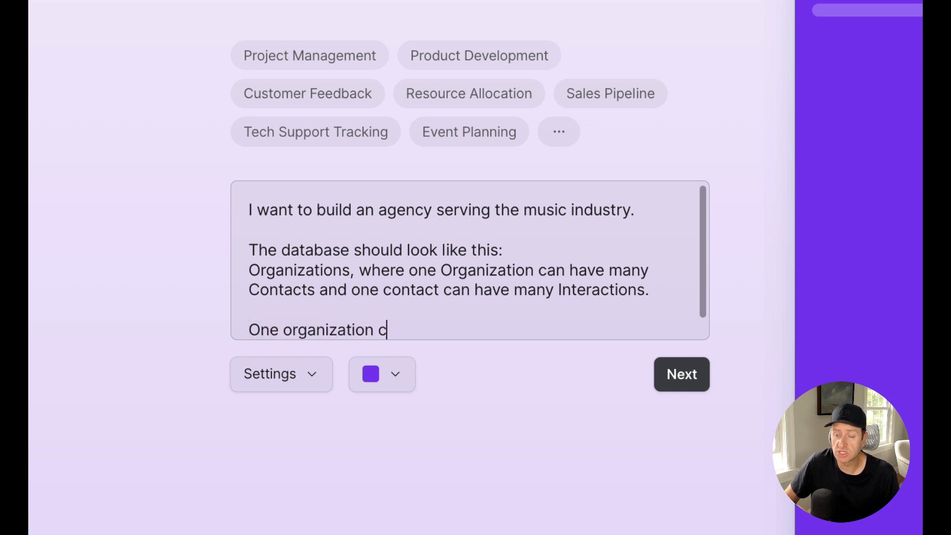
text(an also)
click(260, 330)
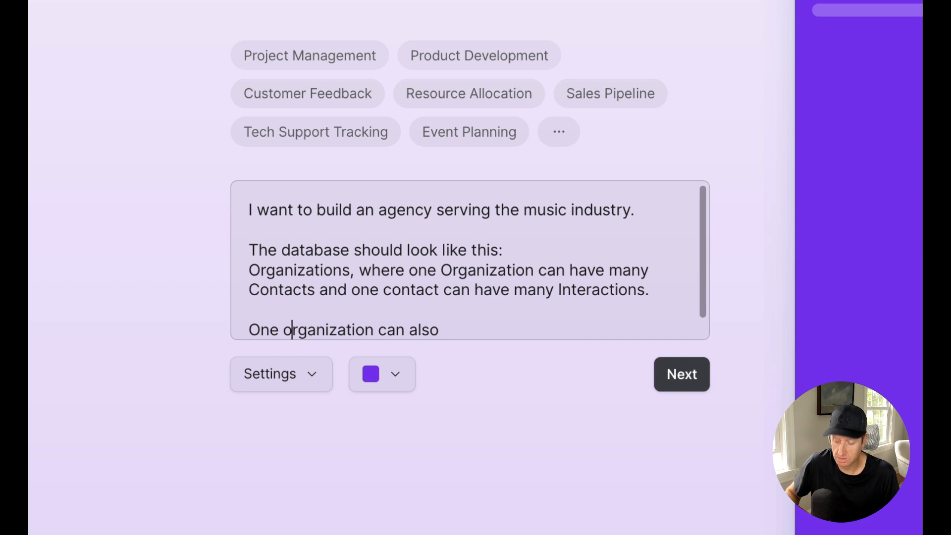
text(O)
key(super+Right)
text(hav)
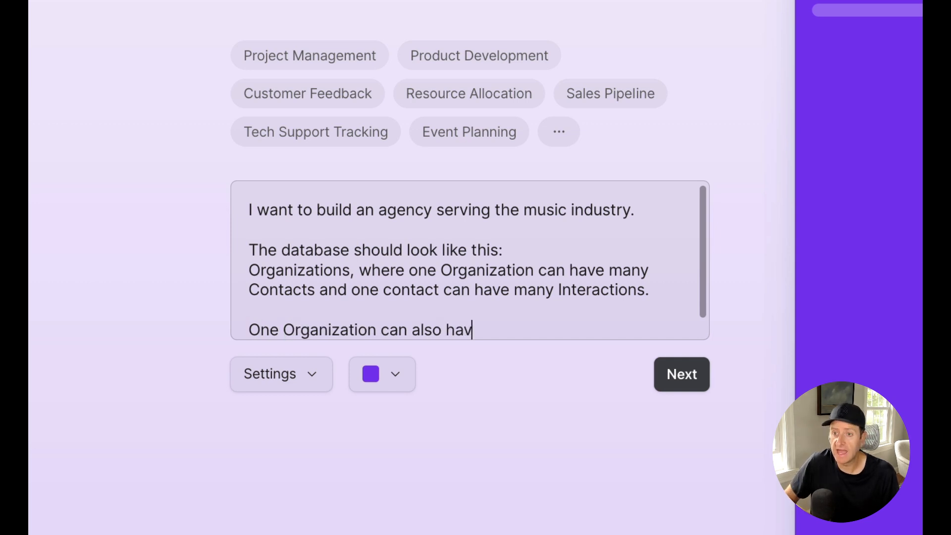
text(e many Oppo)
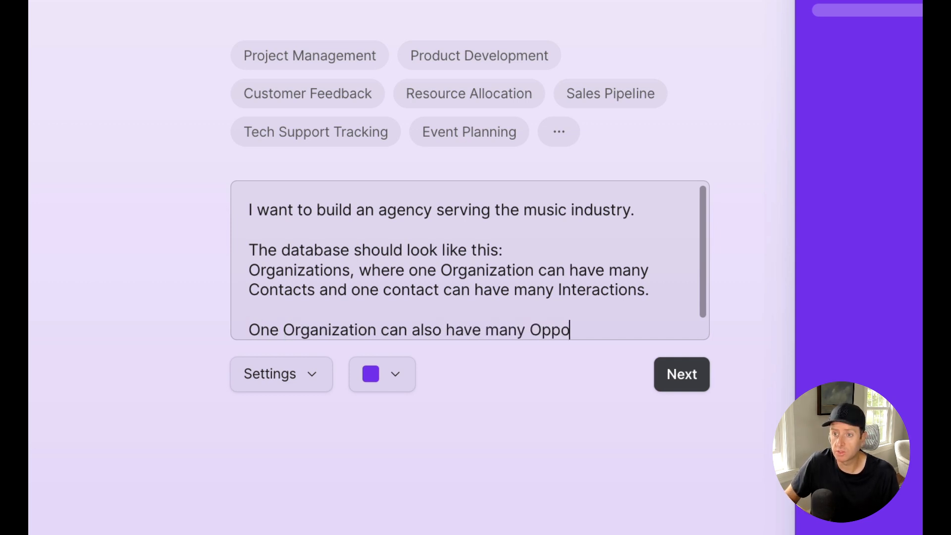
text(rtunities)
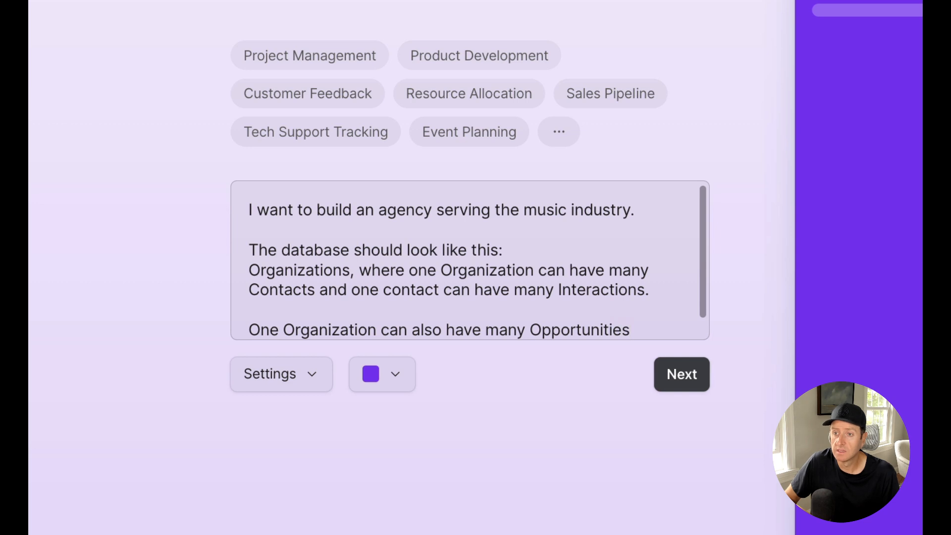
- Continue the Opportunities sentence with ", and One Opportunity can have many Invoices"
text(, and O)
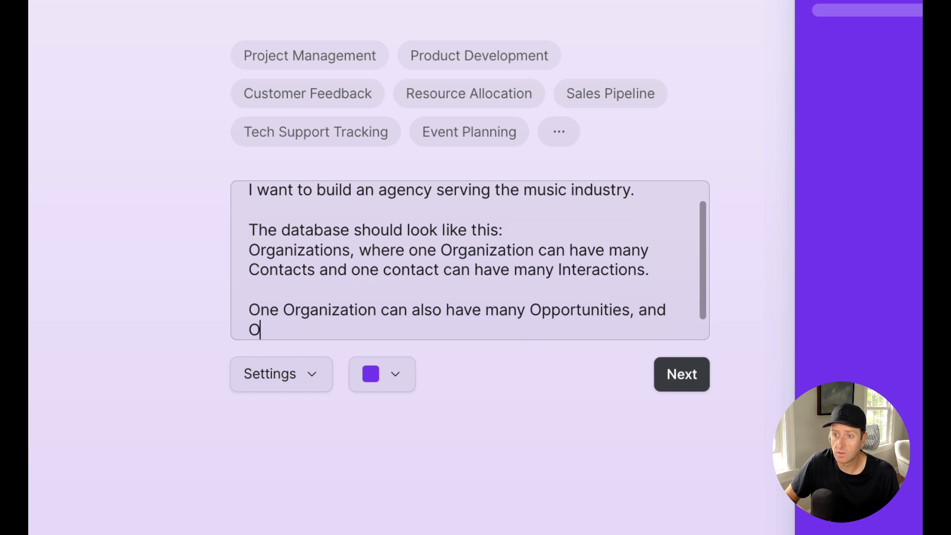
text(ne Opportunit)
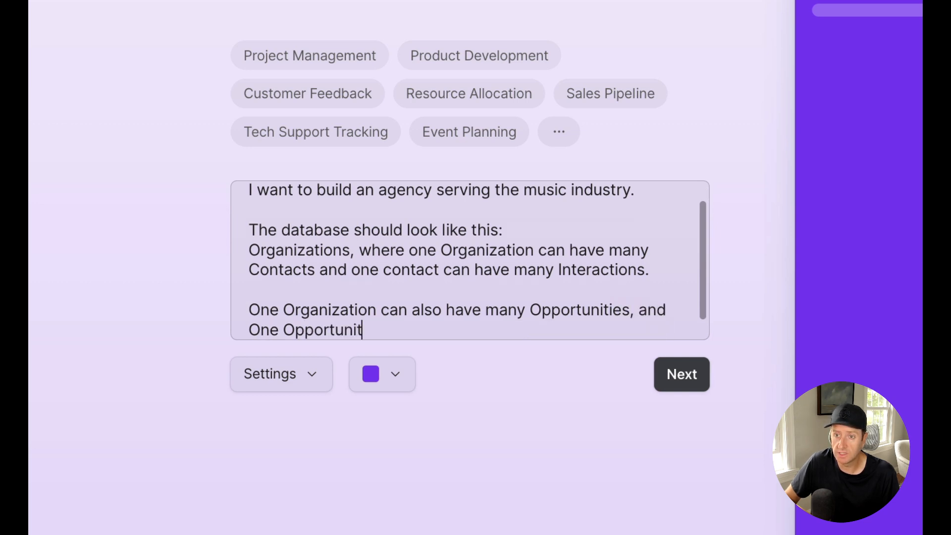
text(y can have mn)
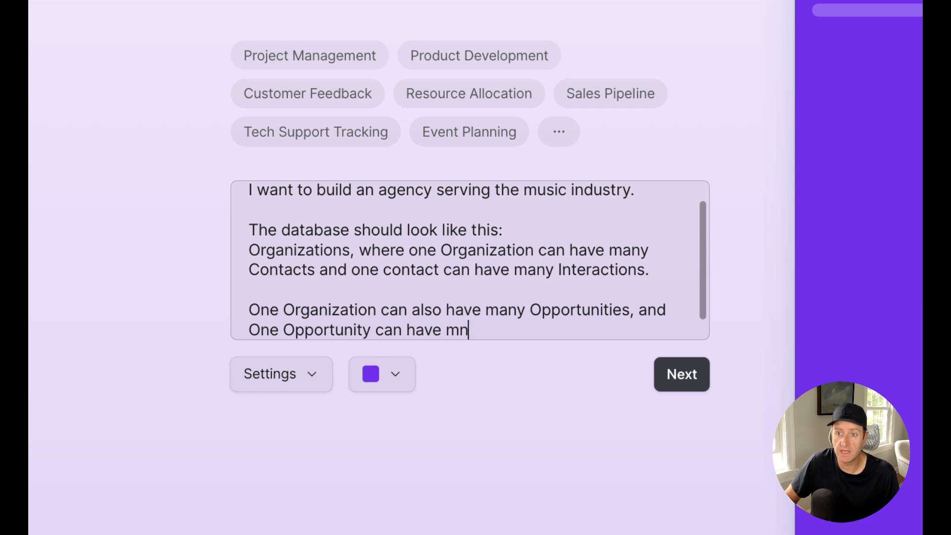
key(BackSpace)
text(any)
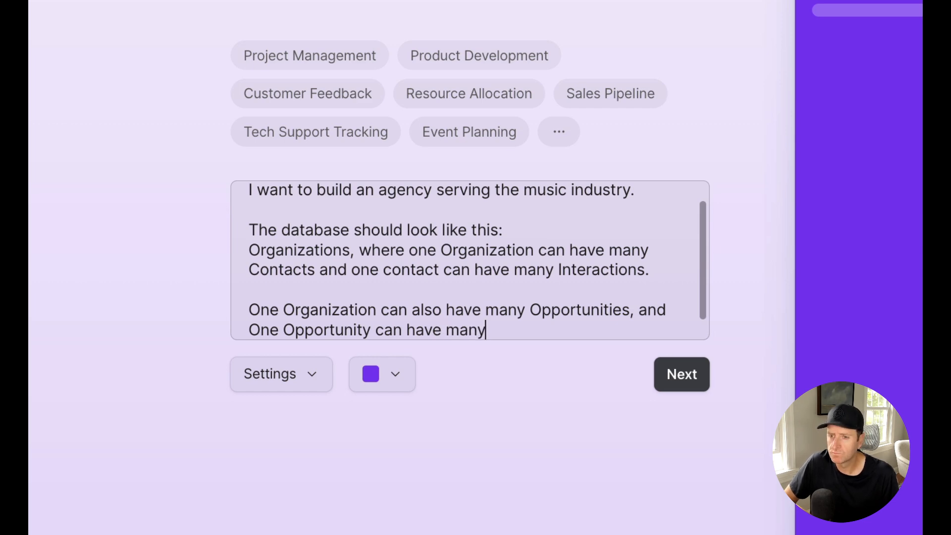
text( Invoices)
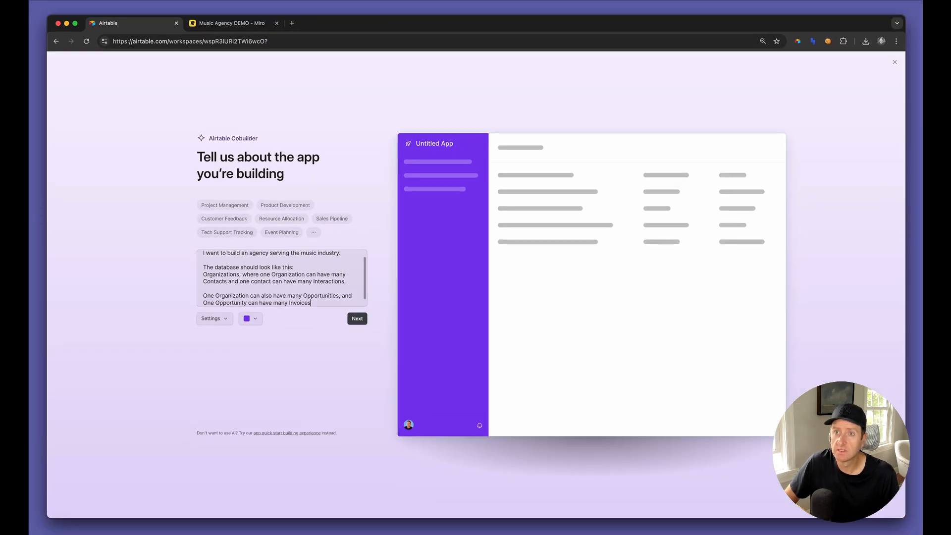
- Check the Miro table diagram, return to Airtable and add "Here is a list of fields that should exist in each table:" with "Organizations" beneath
key(ctrl+Tab)
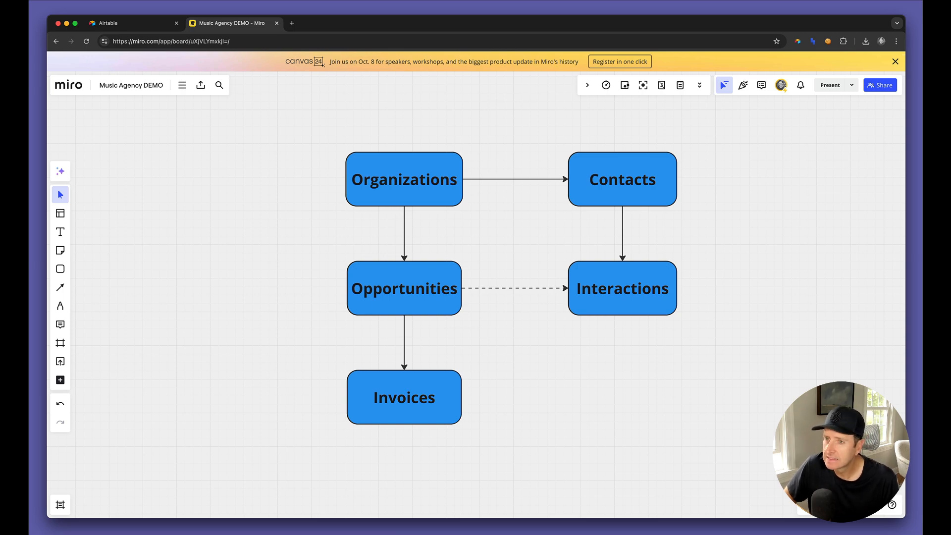
key(ctrl+shift+Tab)
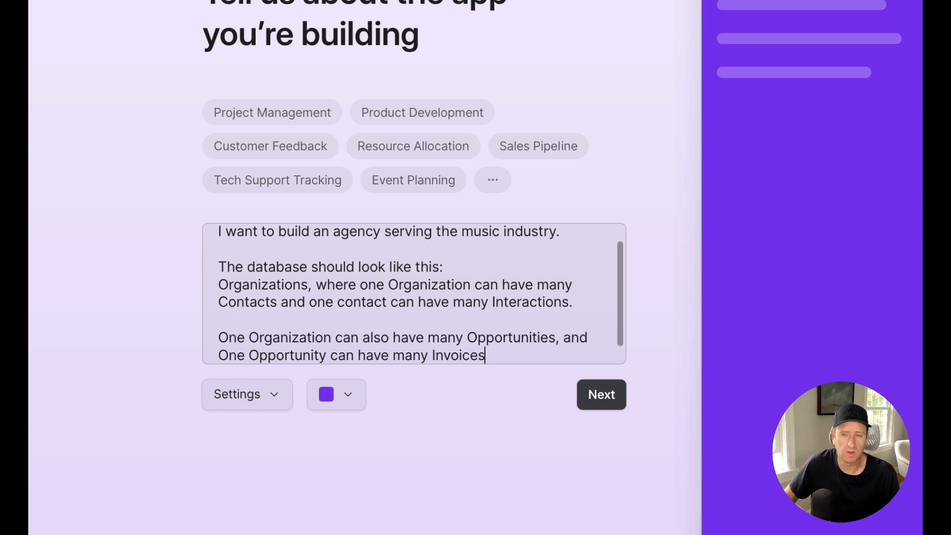
key(Return)
key(Return)
text(Here is a list of fields that should exist in ea)
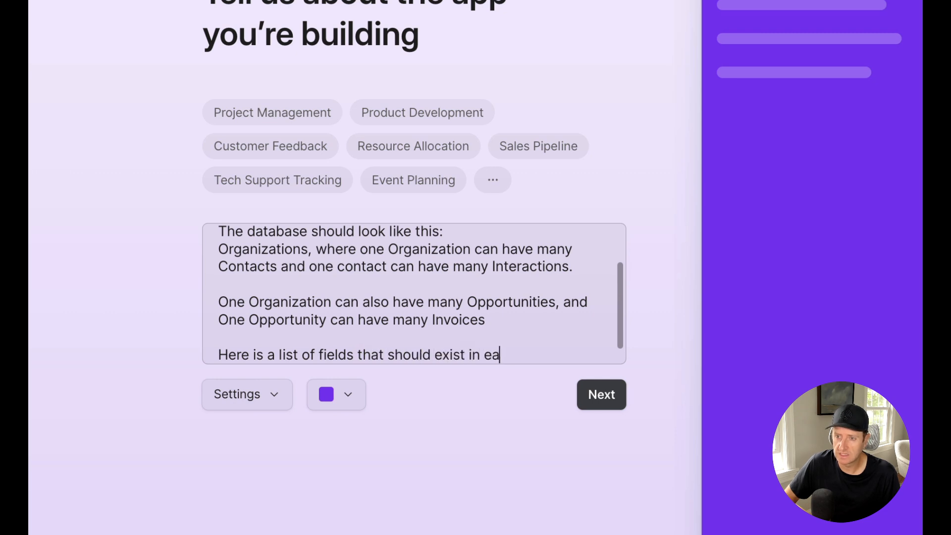
text(ch table:)
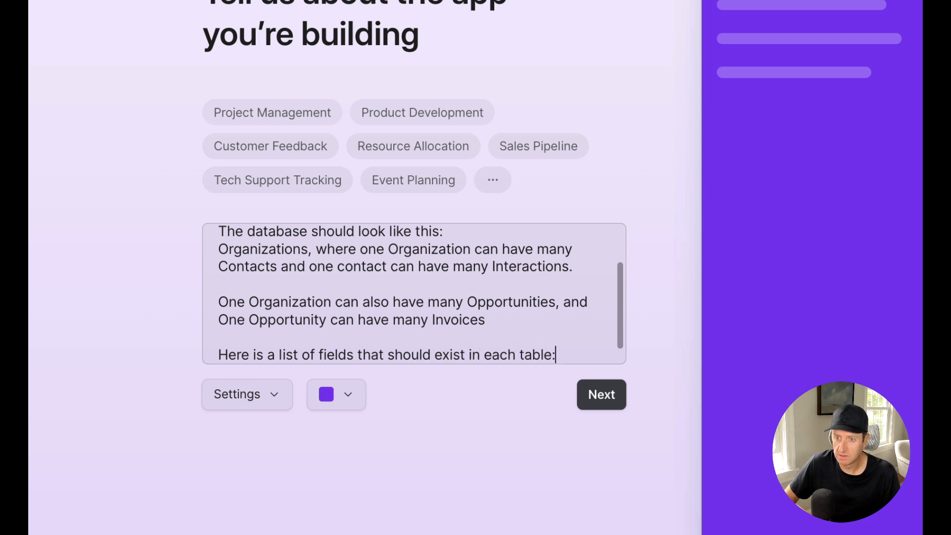
key(Return)
text(Organizations)
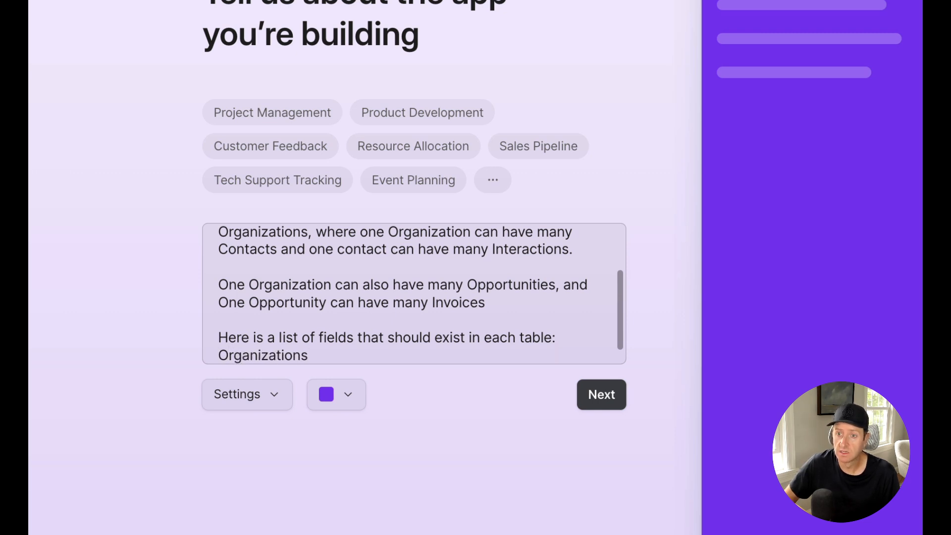
- Put a blank line before "Organizations" and extend that line to "Organizations should have a single select field called Status"
click(218, 355)
key(Return)
click(309, 355)
text(s should)
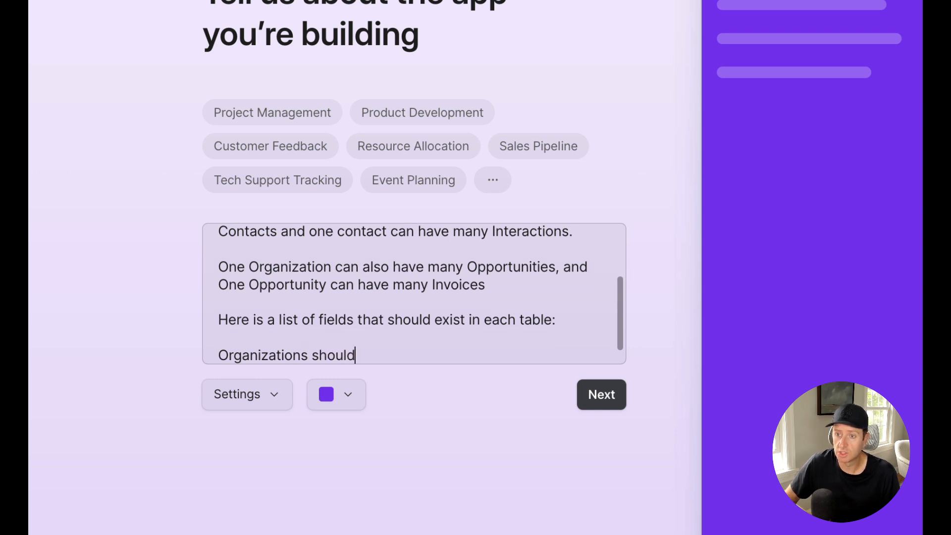
text( have a )
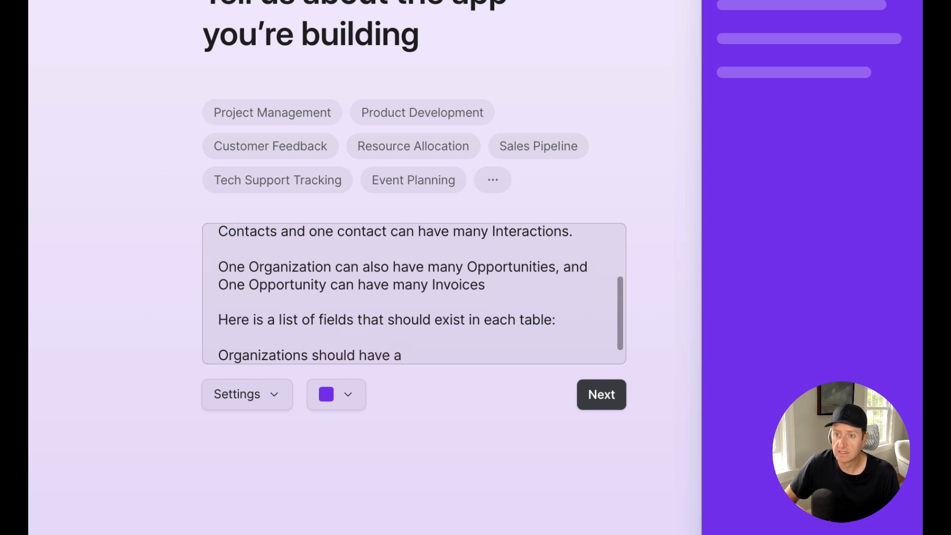
text(single sl)
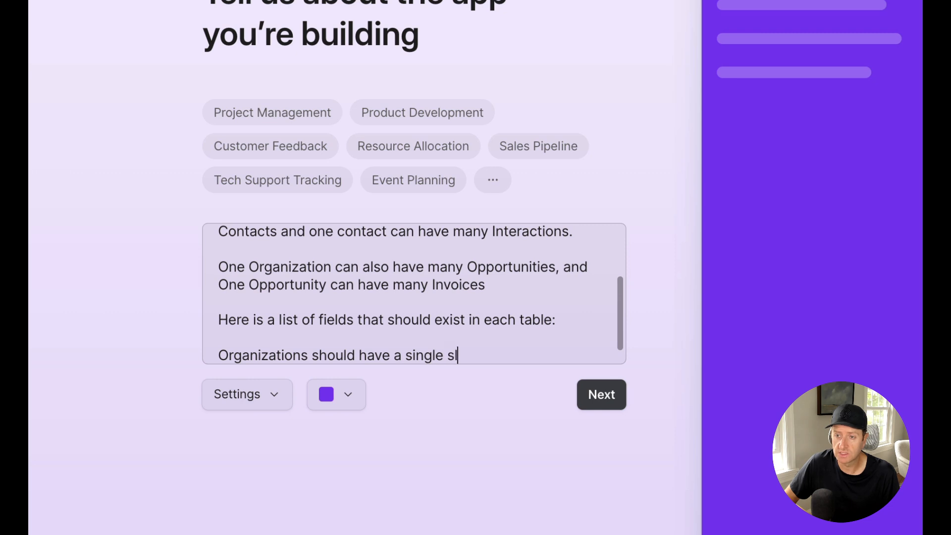
text(ect field called )
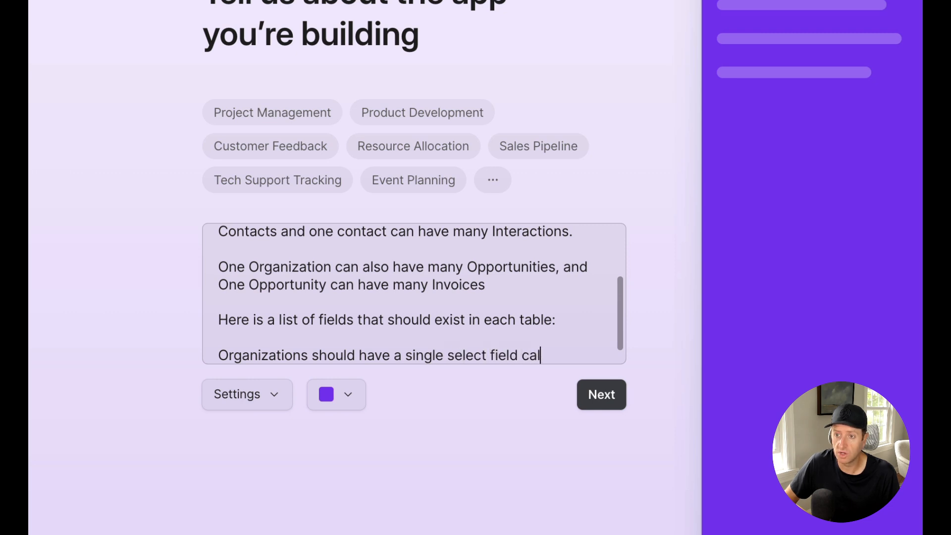
text(Status)
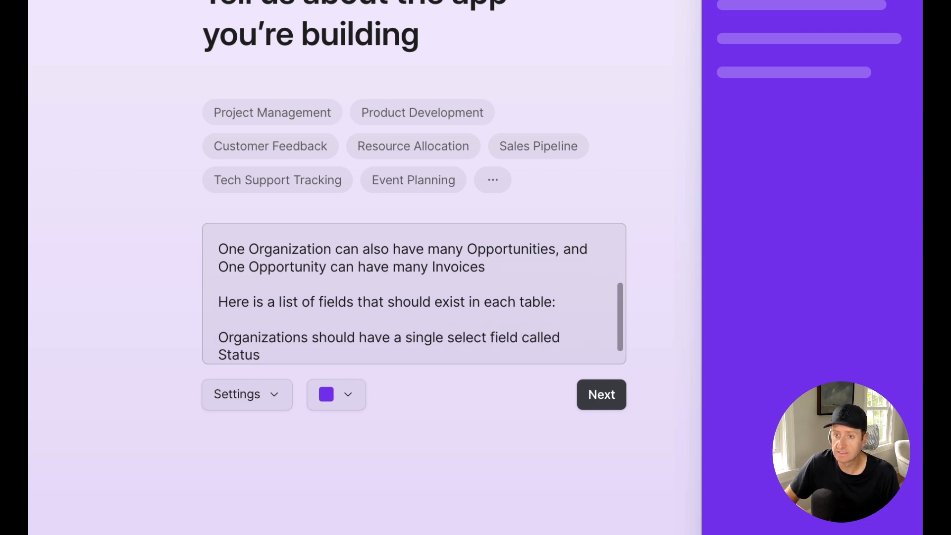
- Complete the Organizations sentence with ", with two options Prospect, Won, Lost"
text(, with two)
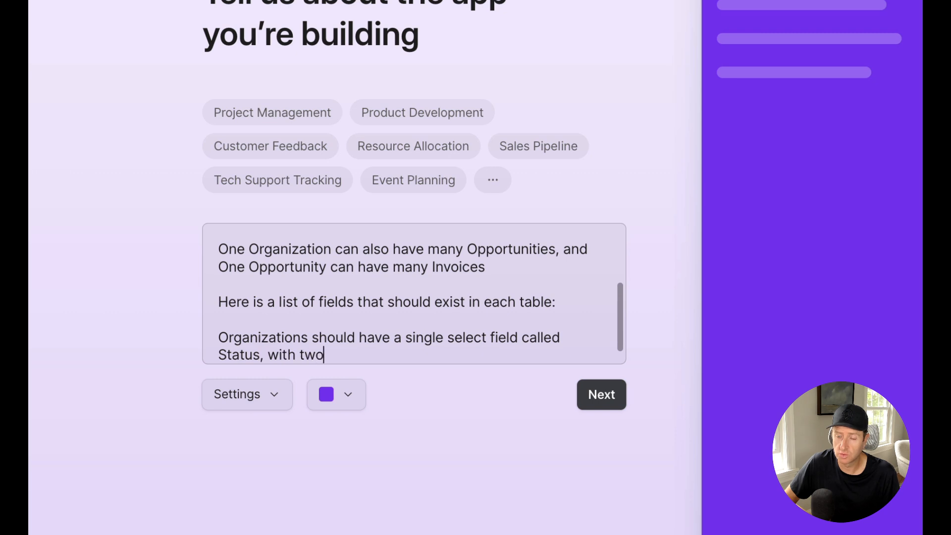
text(o op)
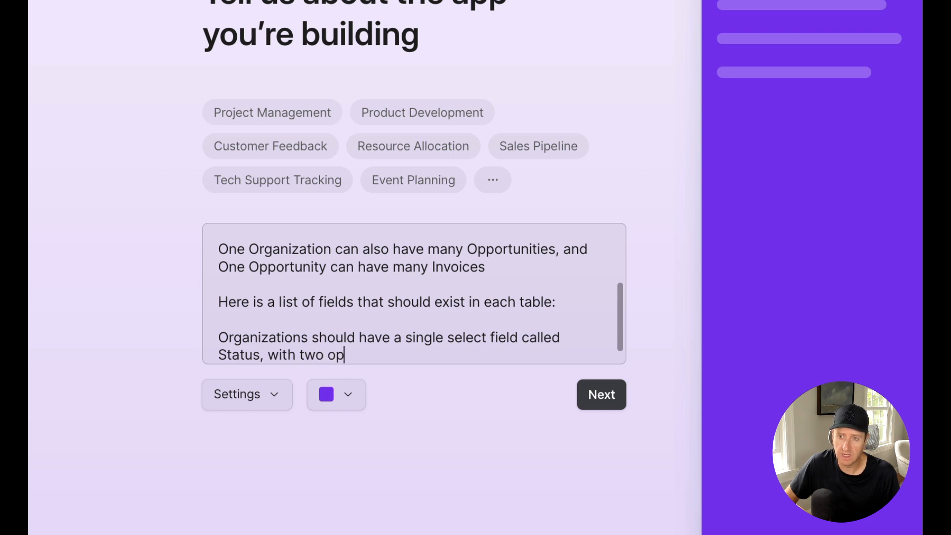
text(tions Prospect and )
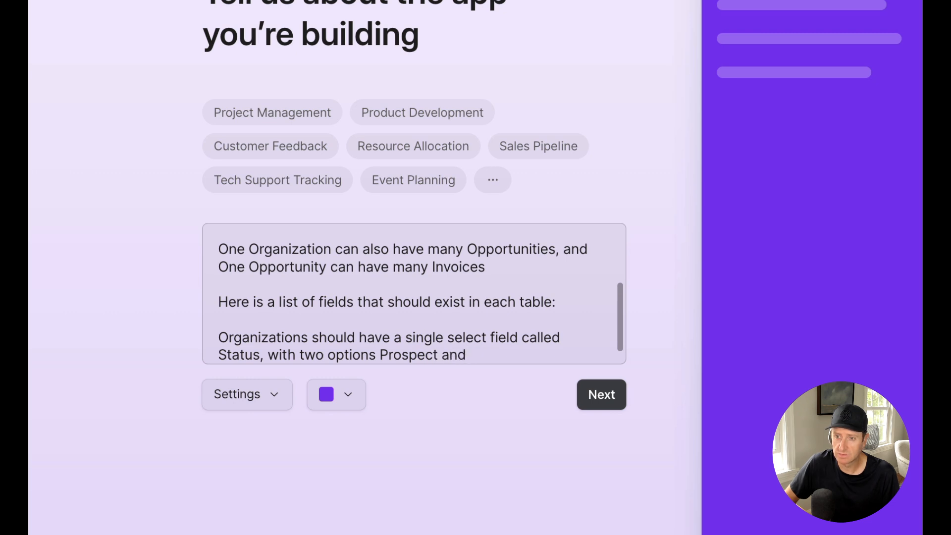
text(k, )
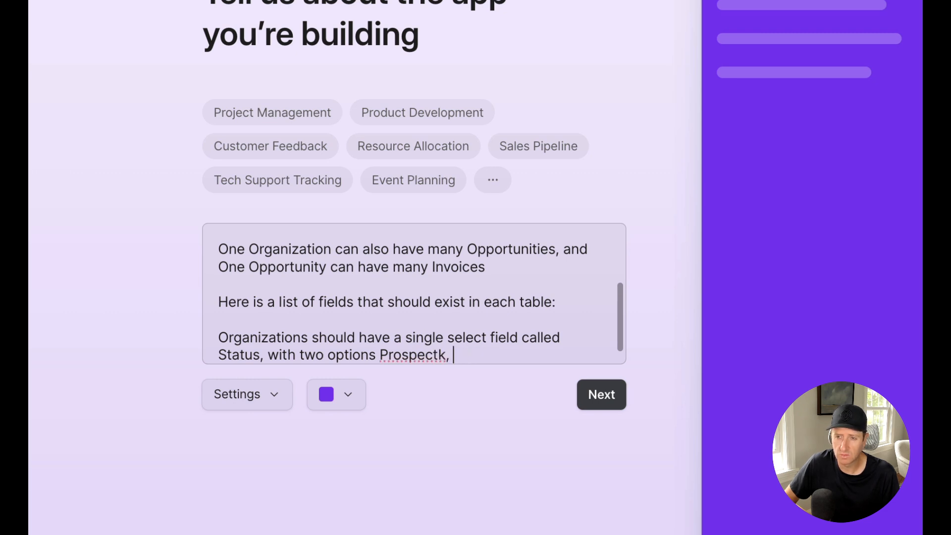
key(BackSpace)
key(BackSpace)
key(BackSpace)
text(, Won, Lost)
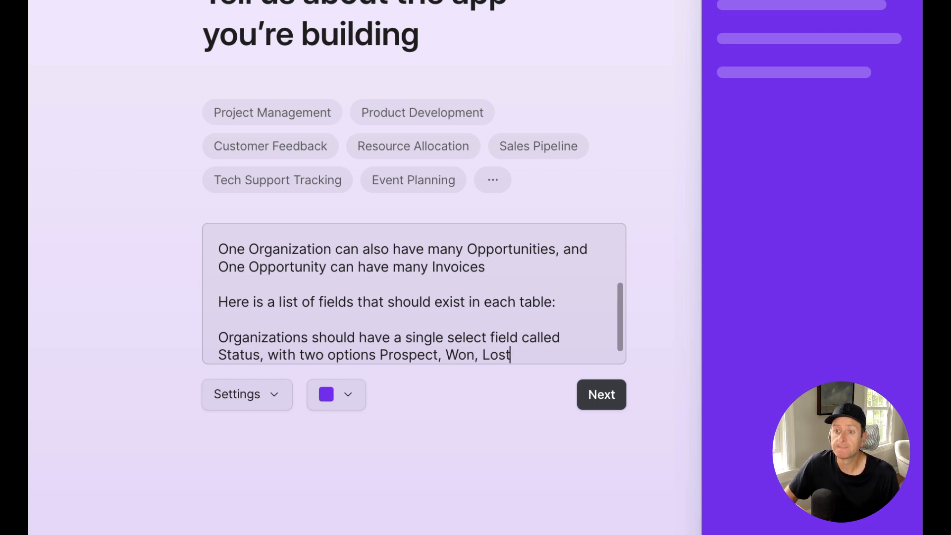
- After a blank line, start the Contacts sentence with "Contacts should have a Single Line Text f"
key(Return)
key(Return)
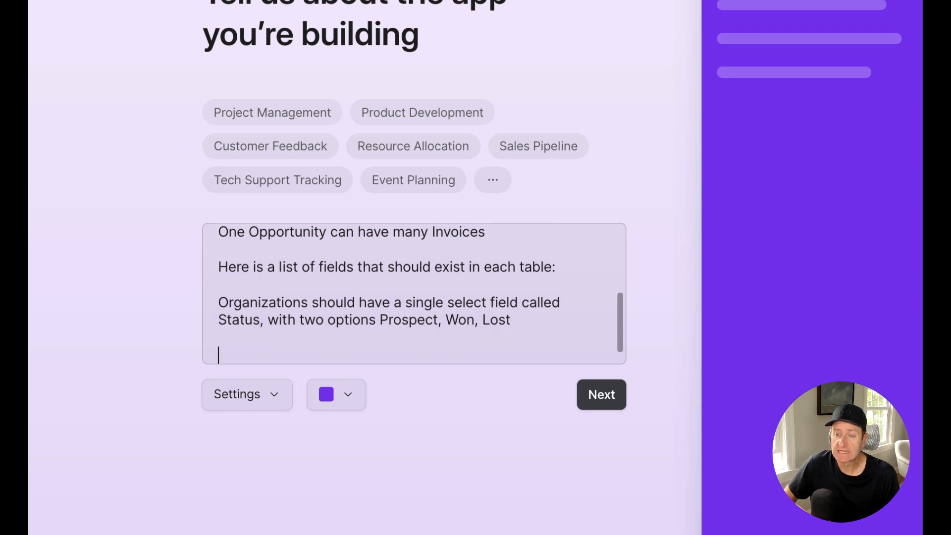
text(Contacts should have )
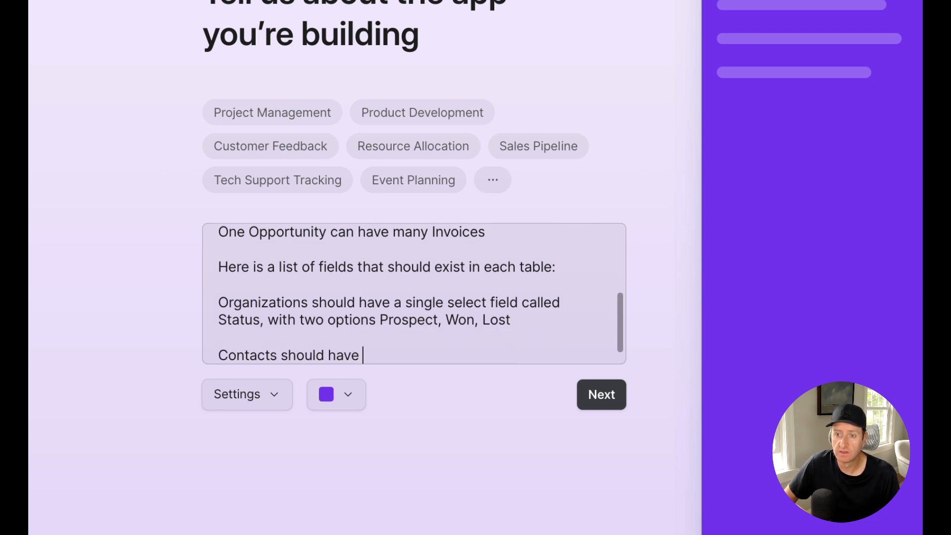
text(a single)
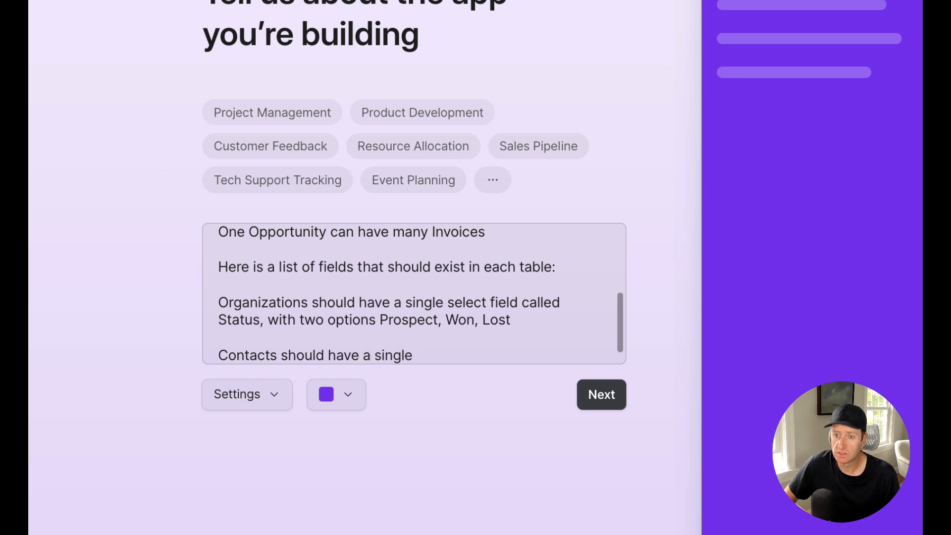
key(BackSpace)
key(BackSpace)
key(BackSpace)
key(BackSpace)
key(BackSpace)
key(BackSpace)
text(Single L)
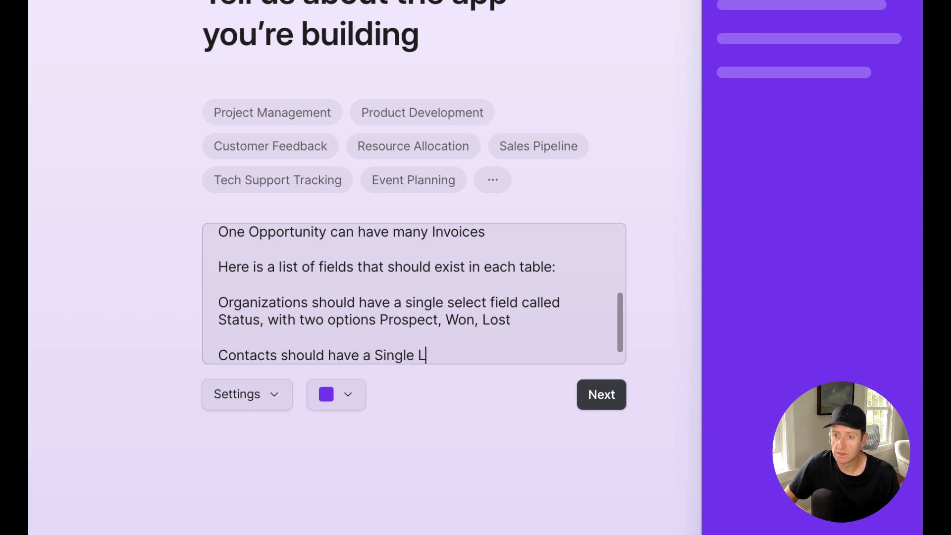
text(ine Text foe)
key(BackSpace)
key(BackSpace)
- Change "a" to "two" before "Single Line Text" in the Contacts sentence and continue it with "fields, one for First Name"
key(Left)
key(Left)
key(Left)
key(Left)
key(Left)
key(Left)
key(Left)
key(Left)
key(Left)
key(Left)
key(Left)
key(Left)
key(Left)
key(Left)
key(Left)
key(Left)
key(Left)
key(Left)
key(Left)
key(Left)
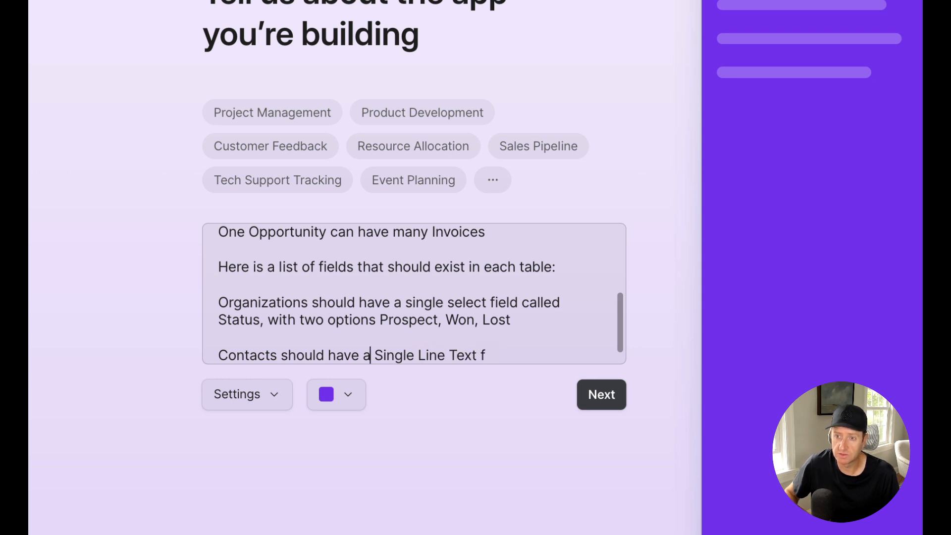
key(Delete)
text(two S)
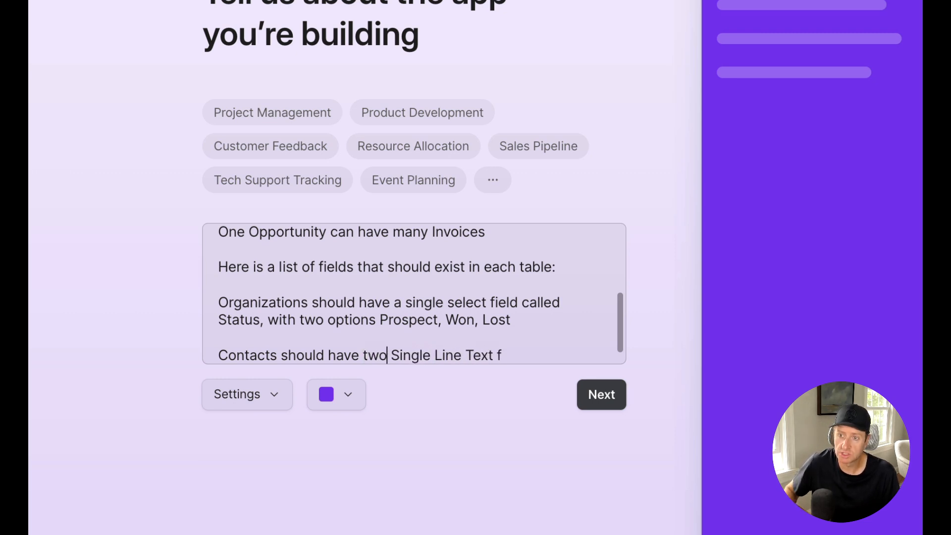
text(ingle Line Text fields, one for First Name n)
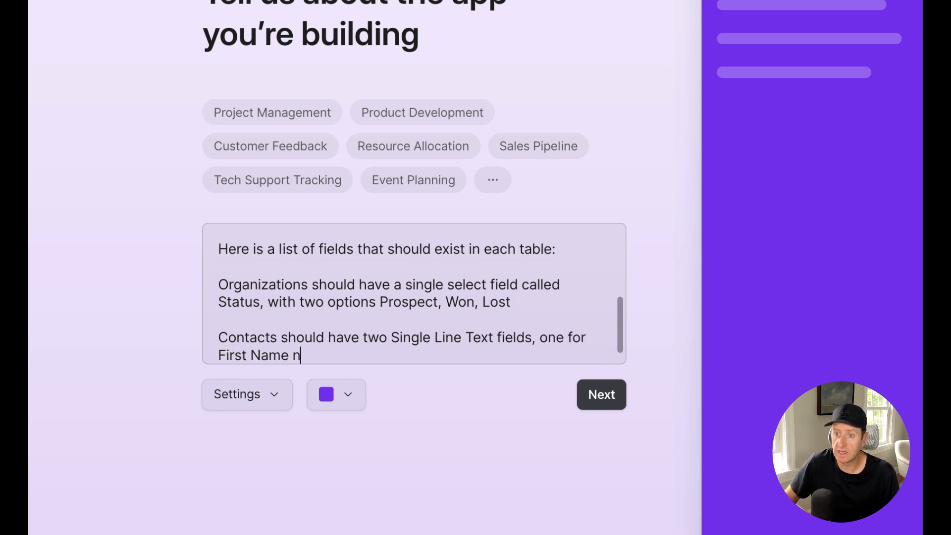
- Continue the Contacts sentence with "and another for Last Name, also please include a Email field"
key(BackSpace)
text(and another f)
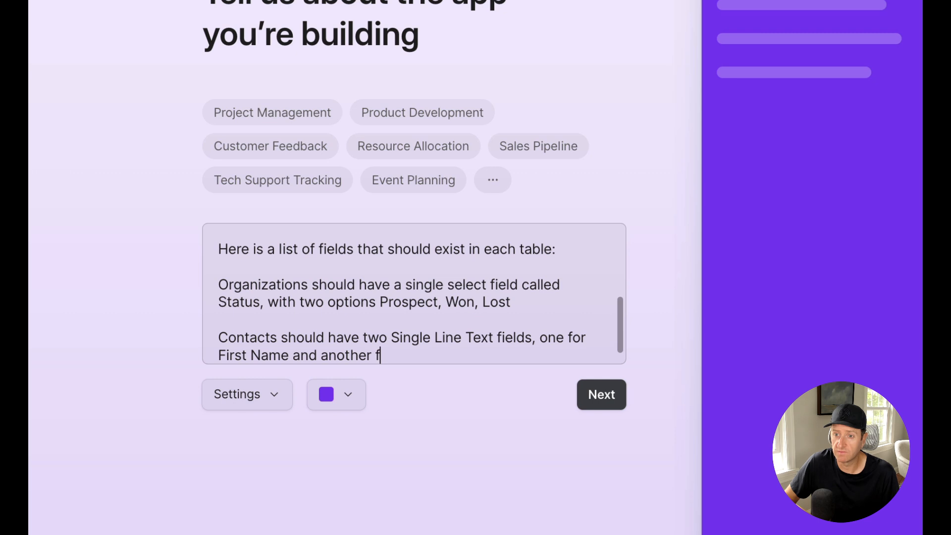
text(or Last Name, also )
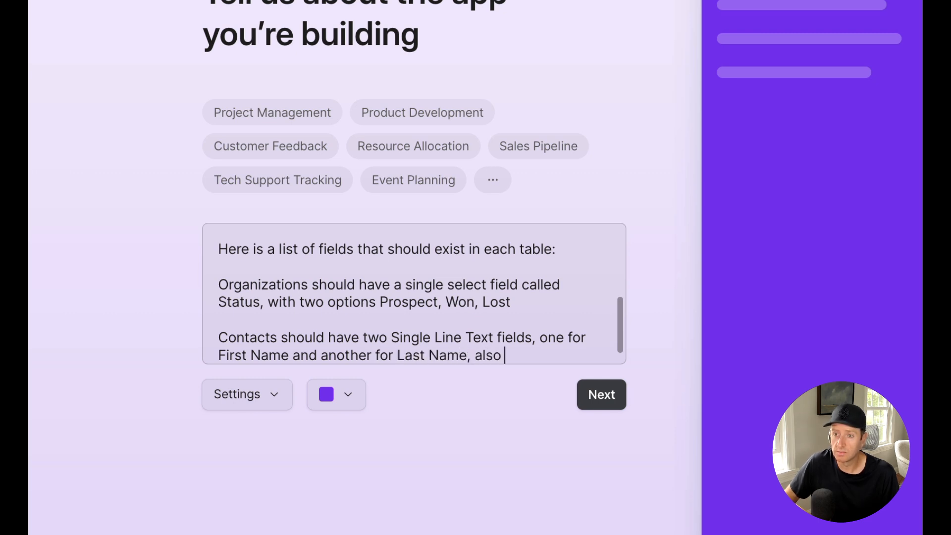
text(please include)
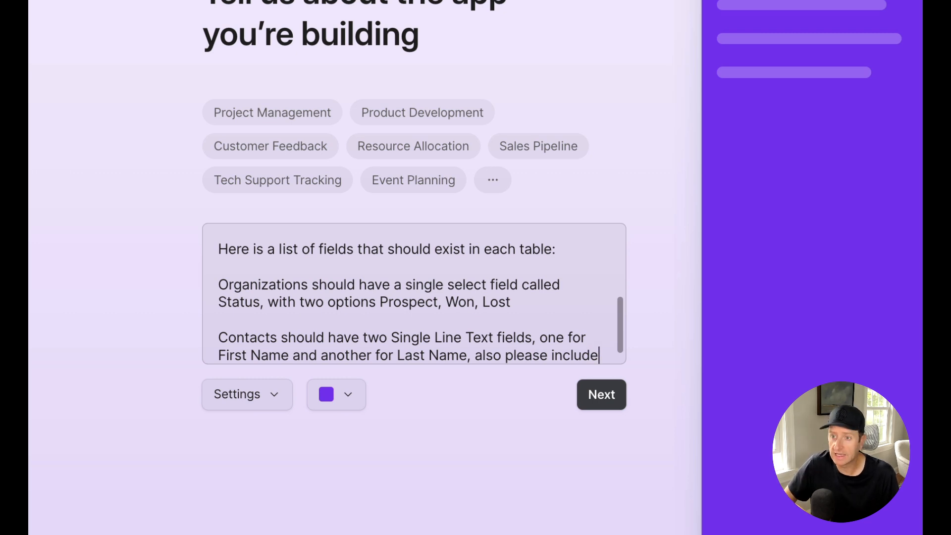
text( a)
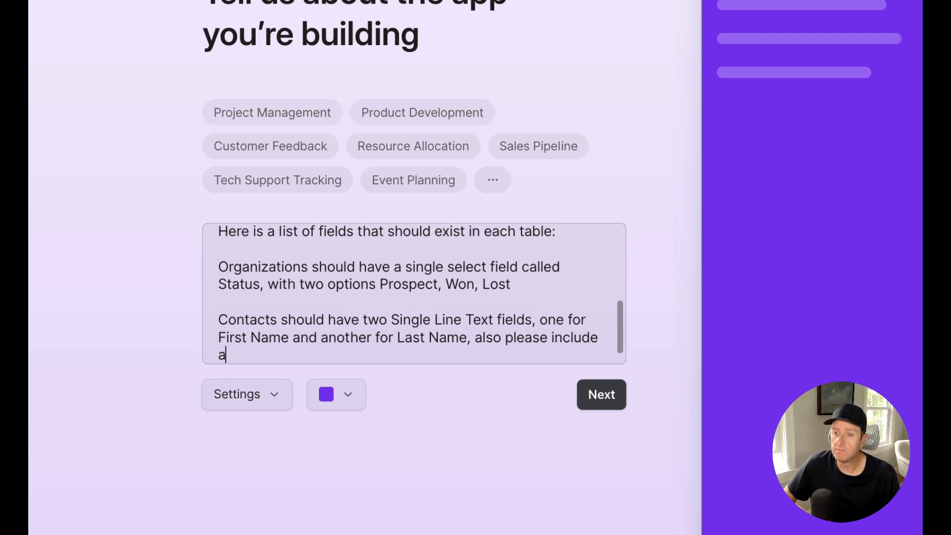
text( Email field)
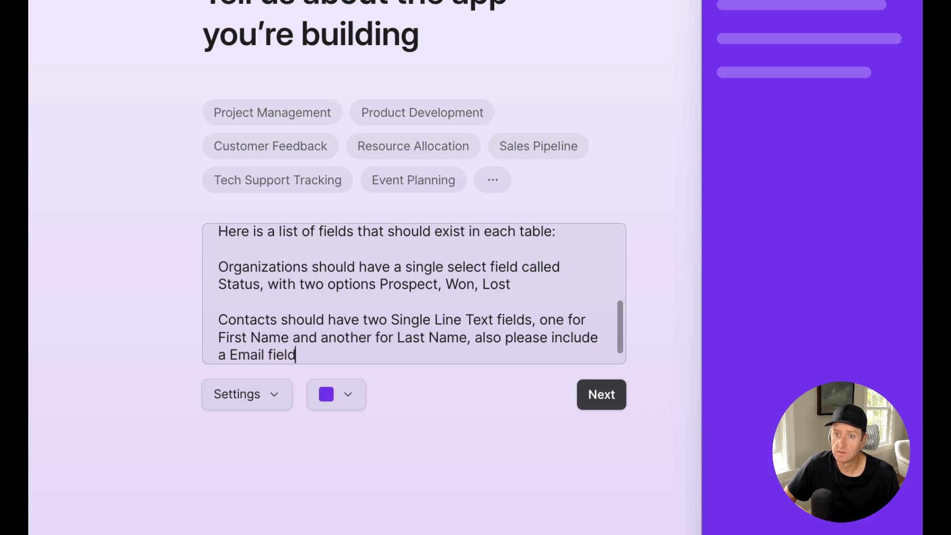
- After a blank line, add "Interactions should have a Title (Single Line Text)"
key(Return)
key(Return)
text(In)
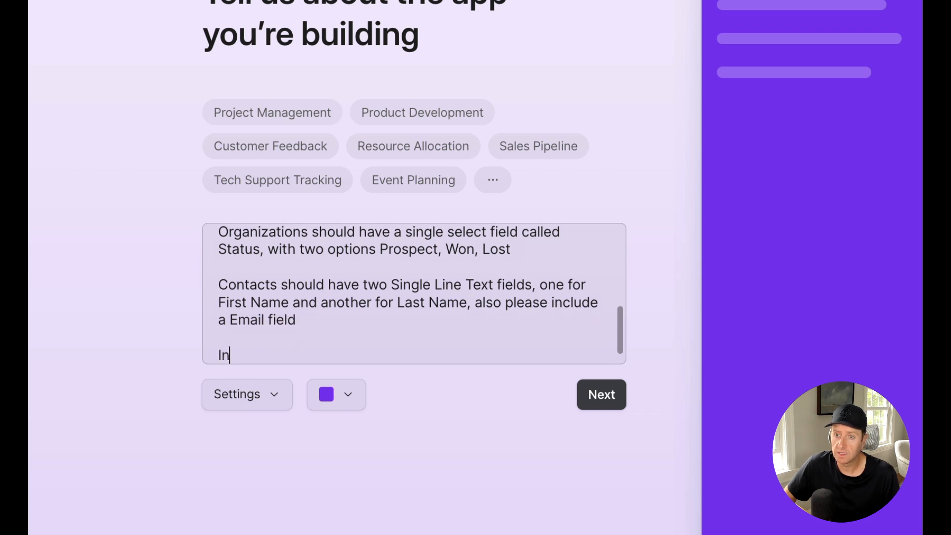
text(teractions syo)
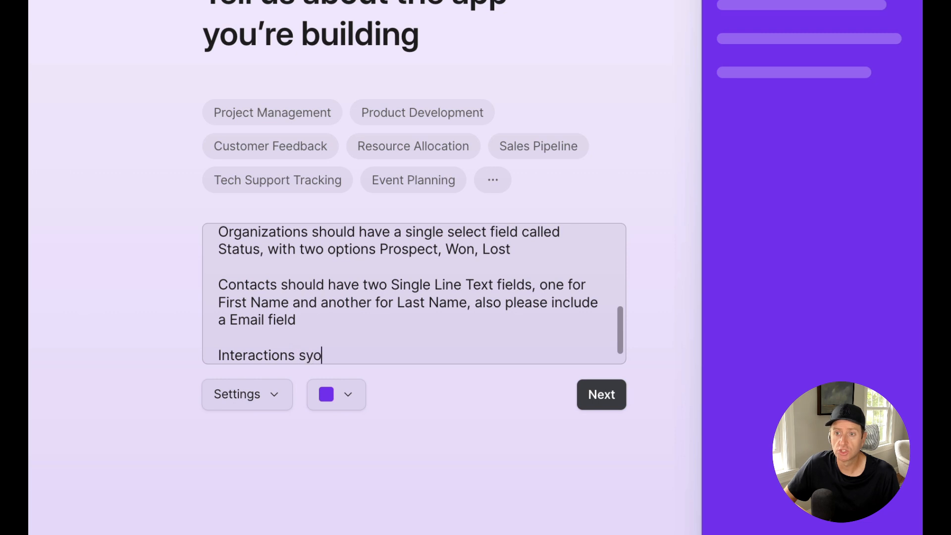
key(BackSpace)
key(BackSpace)
text(hould have )
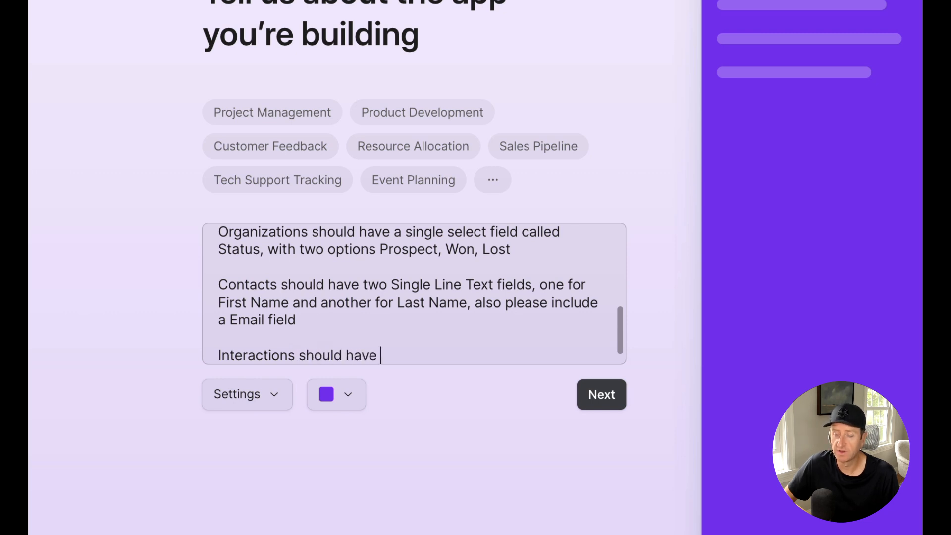
text(a Title)
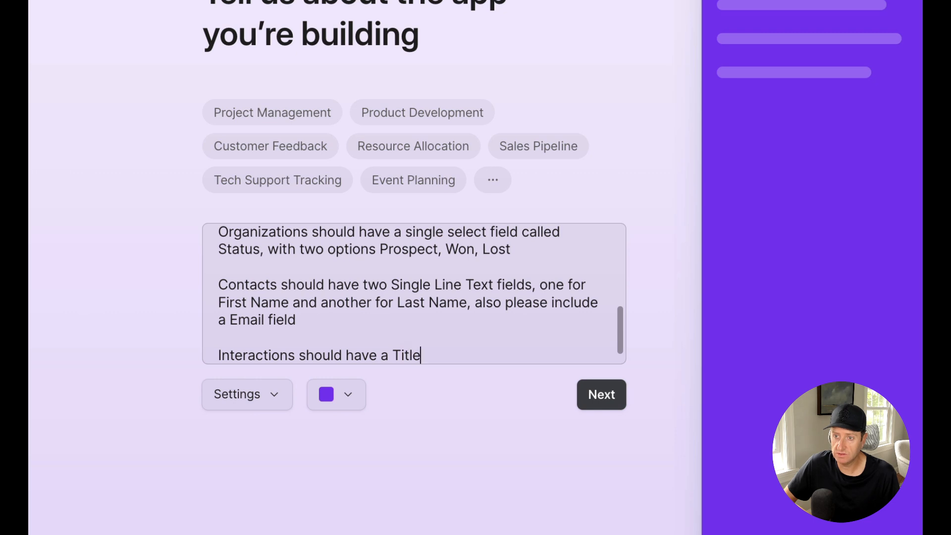
text( (Signle L)
key(BackSpace)
key(BackSpace)
key(BackSpace)
key(BackSpace)
text(g)
key(BackSpace)
key(BackSpace)
text(ngle Line Text))
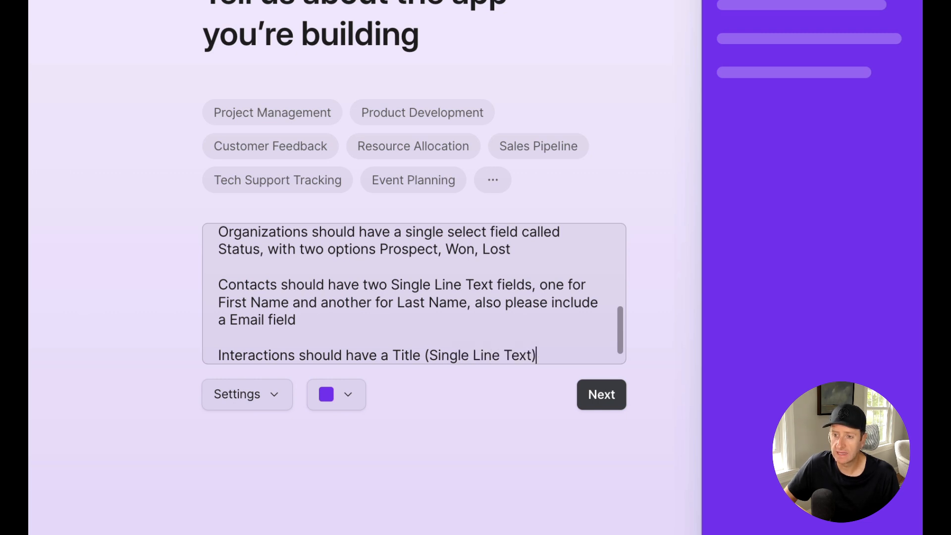
- Continue the Interactions sentence with ", Method (Single Select with options Email, Text, Phone, DM, LinkedIn"
text(, Me)
text(od)
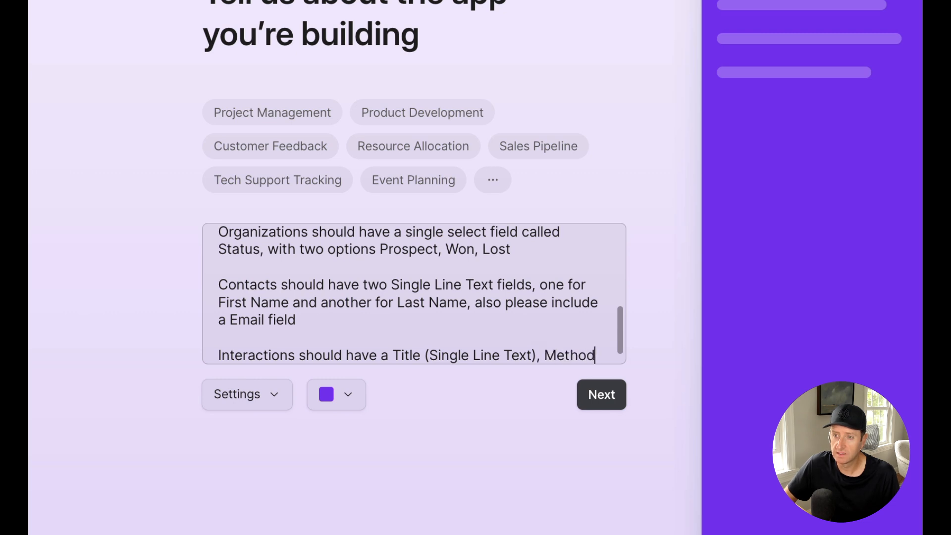
text( (Single Sele)
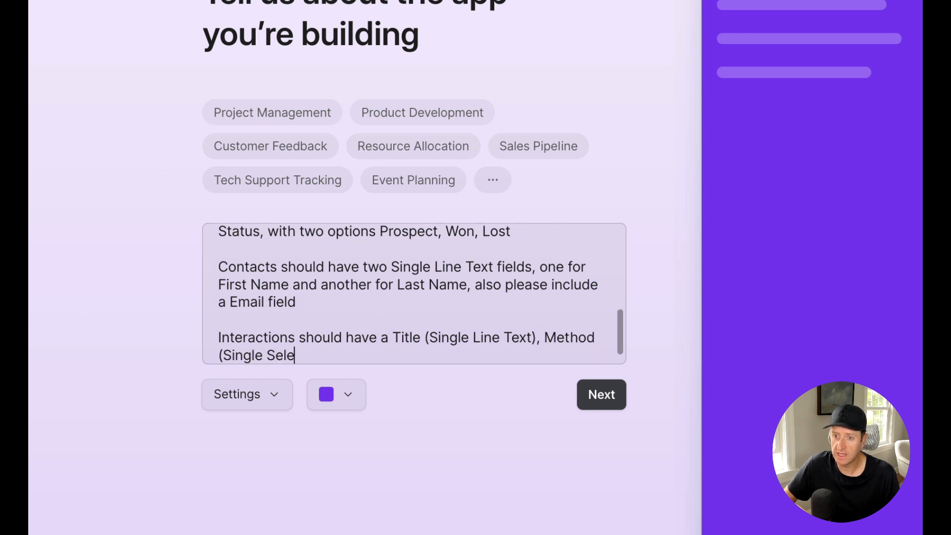
text(ct with options )
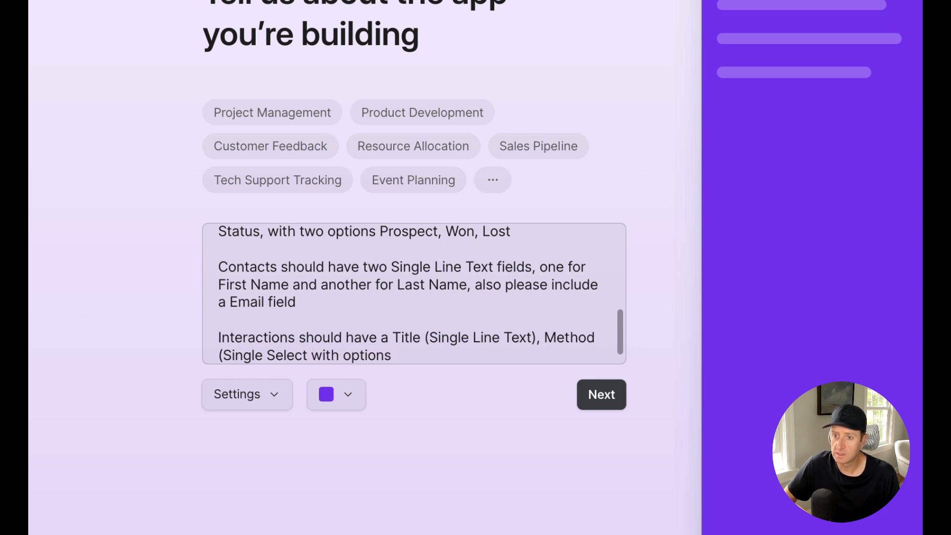
text(Email, Text)
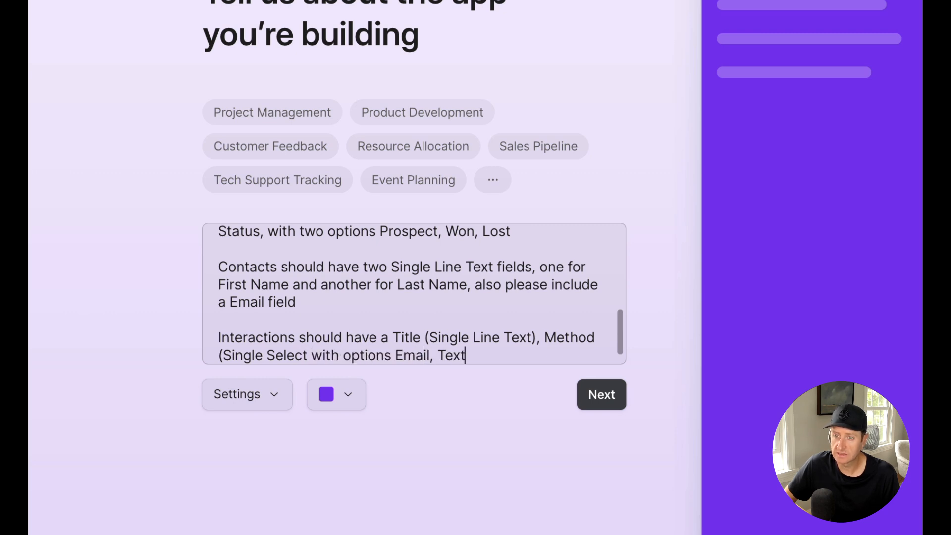
text(, Phone, DM, LinkedIn)
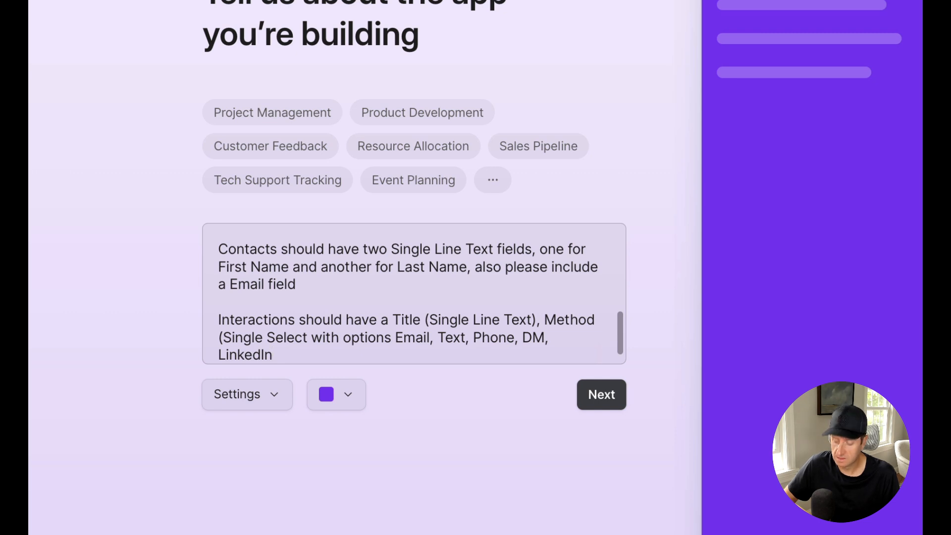
- Finish the Interactions sentence with "), a Date field" and leave a blank line below it for a new paragraph
text(), a d)
key(BackSpace)
text(Date )
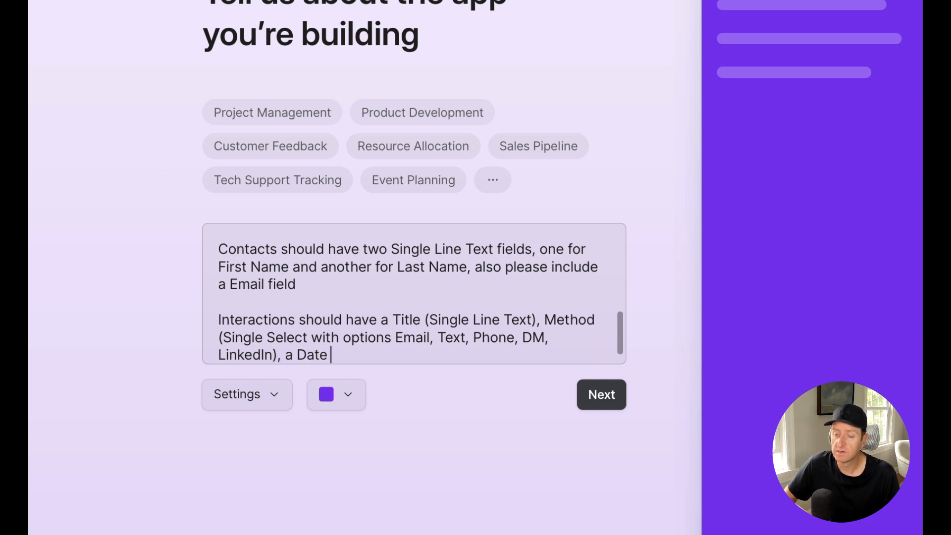
text(field)
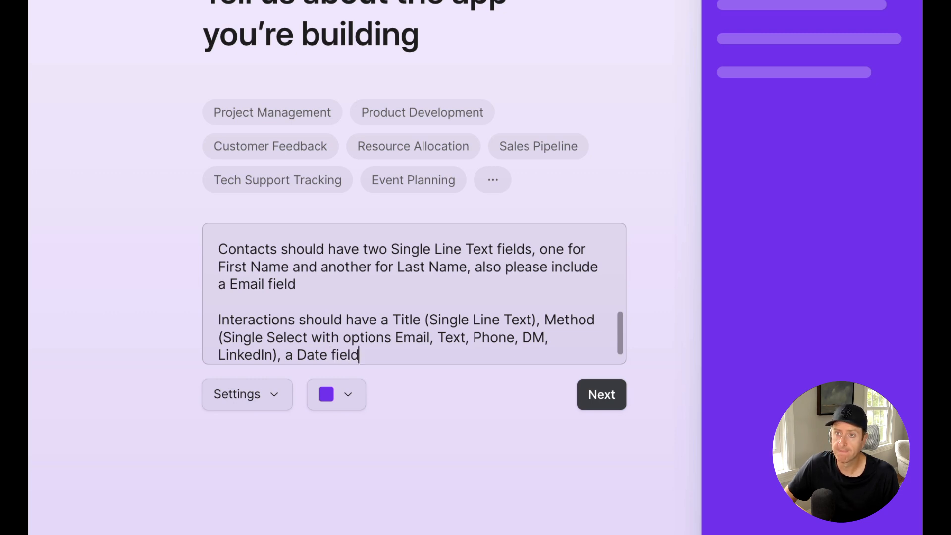
key(Return)
key(Return)
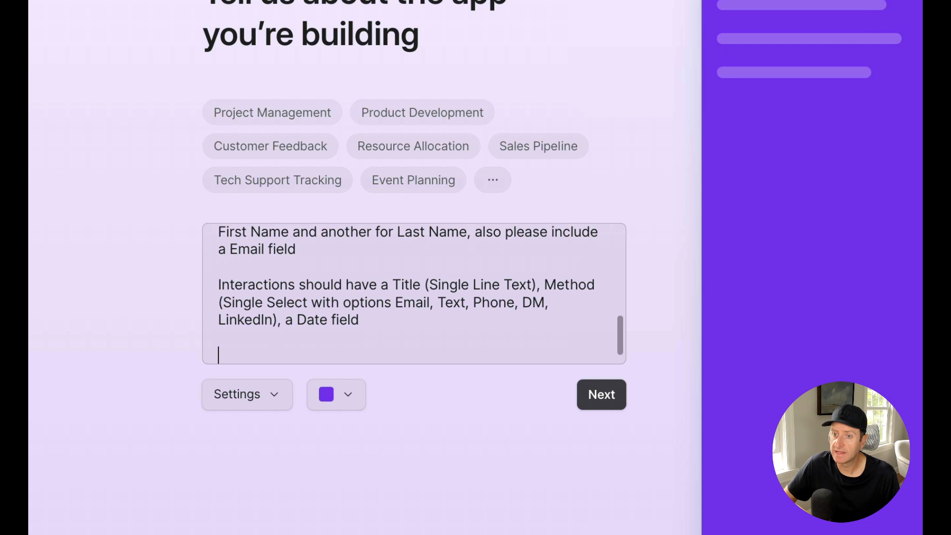
- Add the paragraph "Opportunities should have a Title, Start Date, Status, Amount" to the prompt, leaving a blank line below it
text(Opportun)
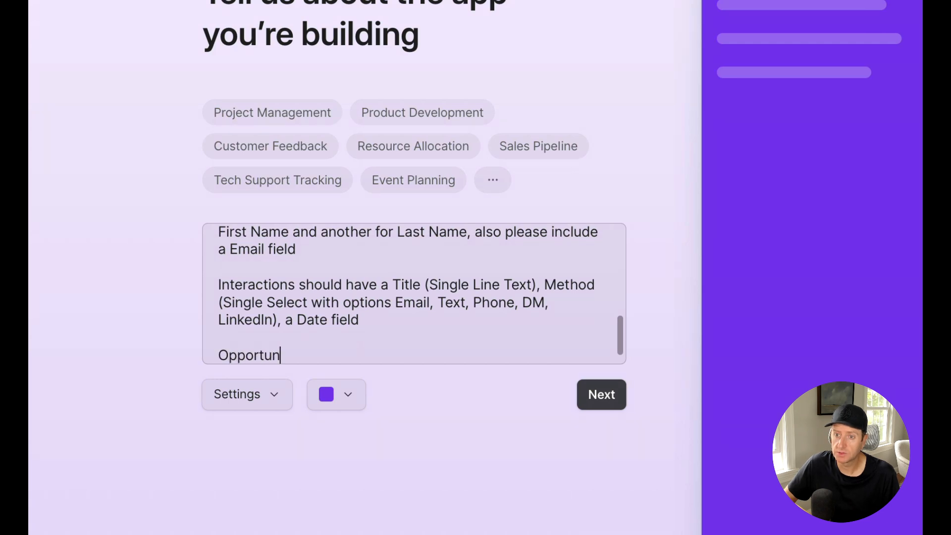
text(ities sh)
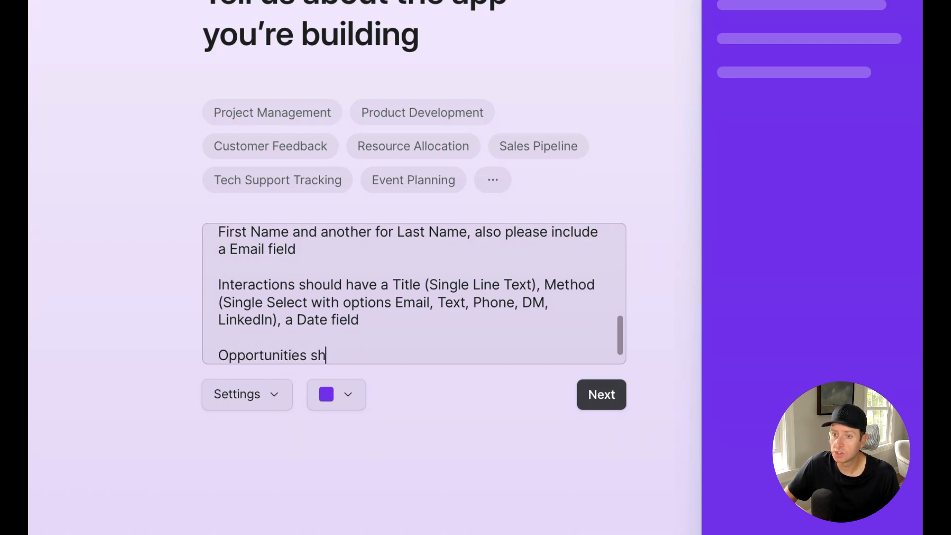
text(ould have a)
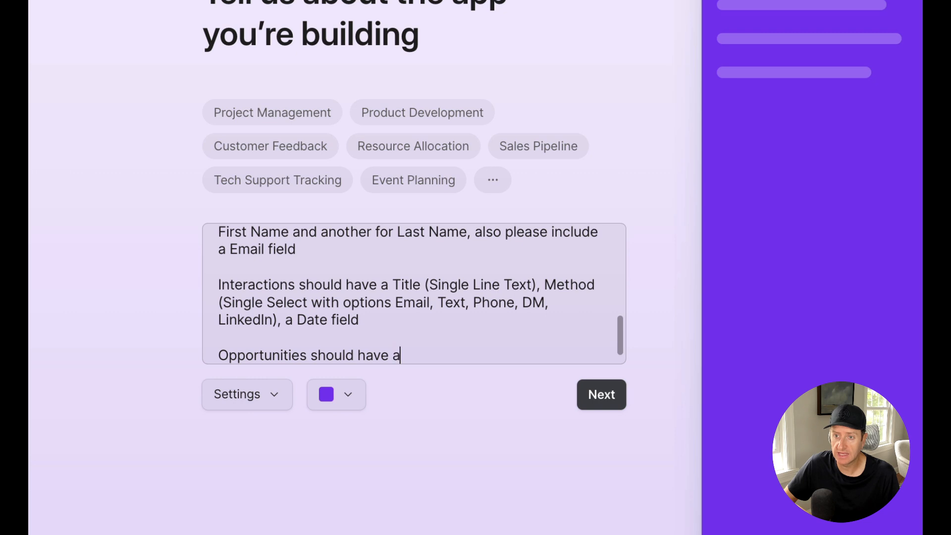
text( Title)
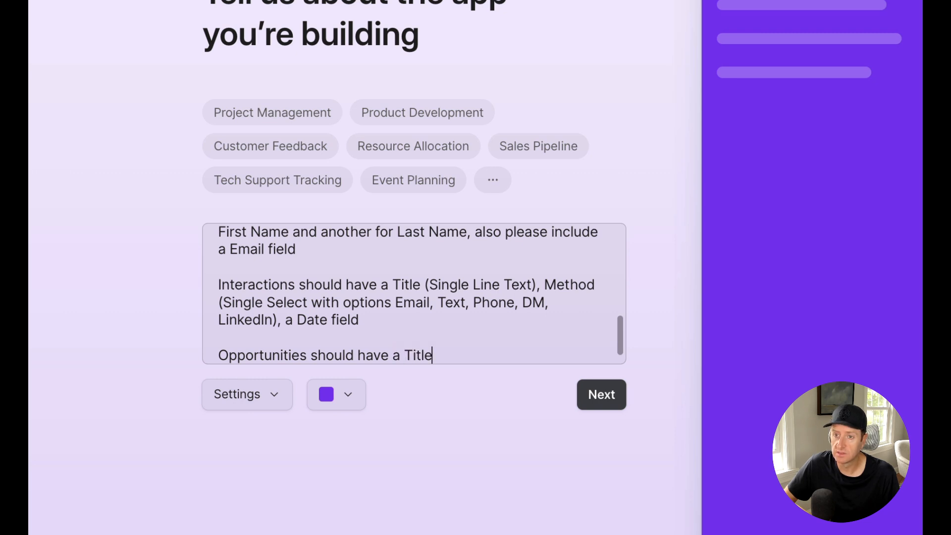
text(, Star)
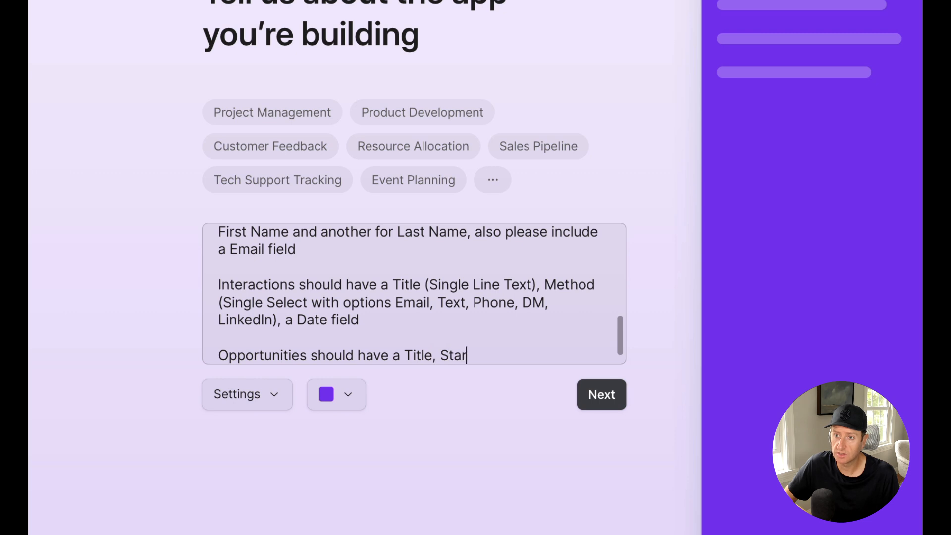
text(t Date, )
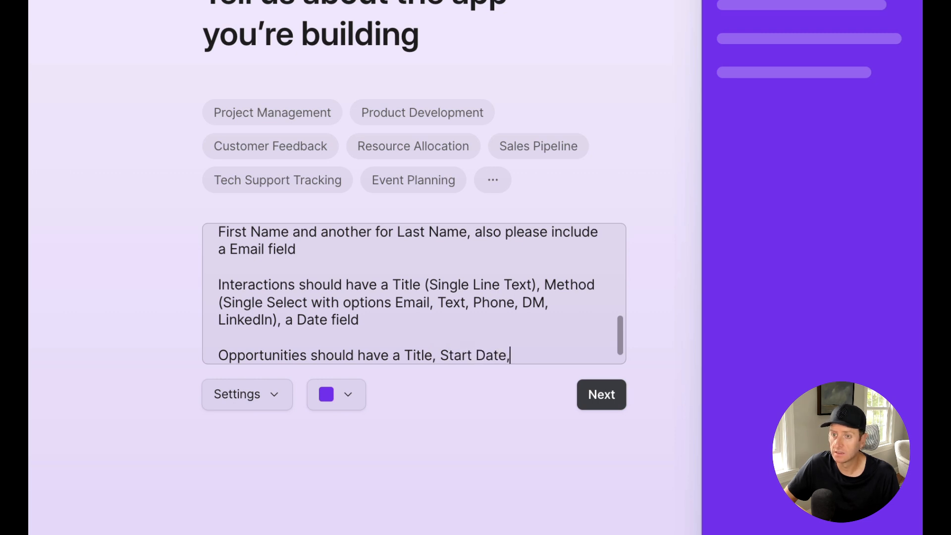
text(Status)
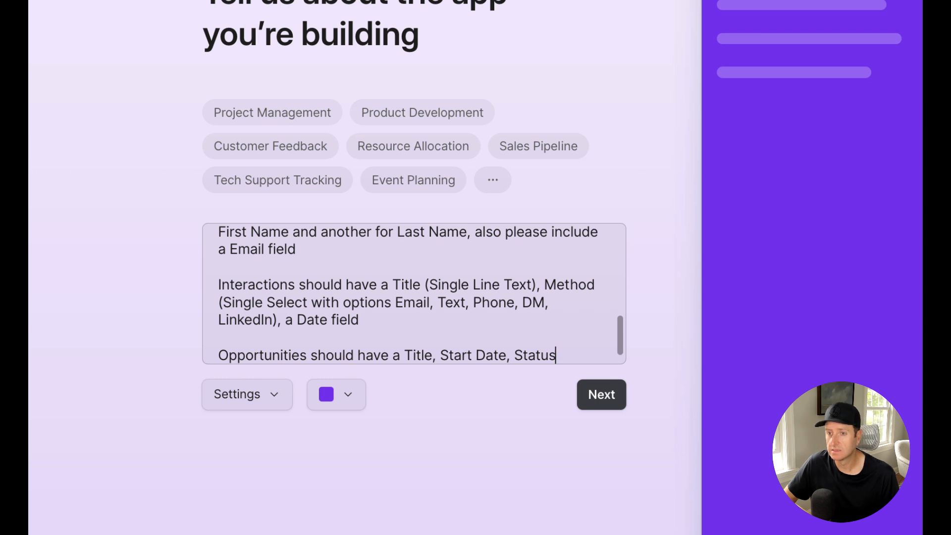
text(, Amount)
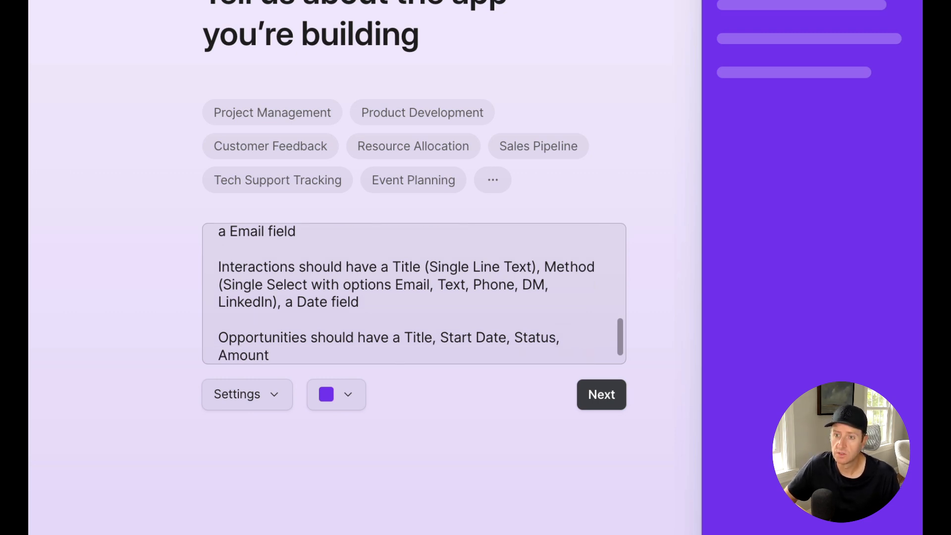
key(Return)
key(Return)
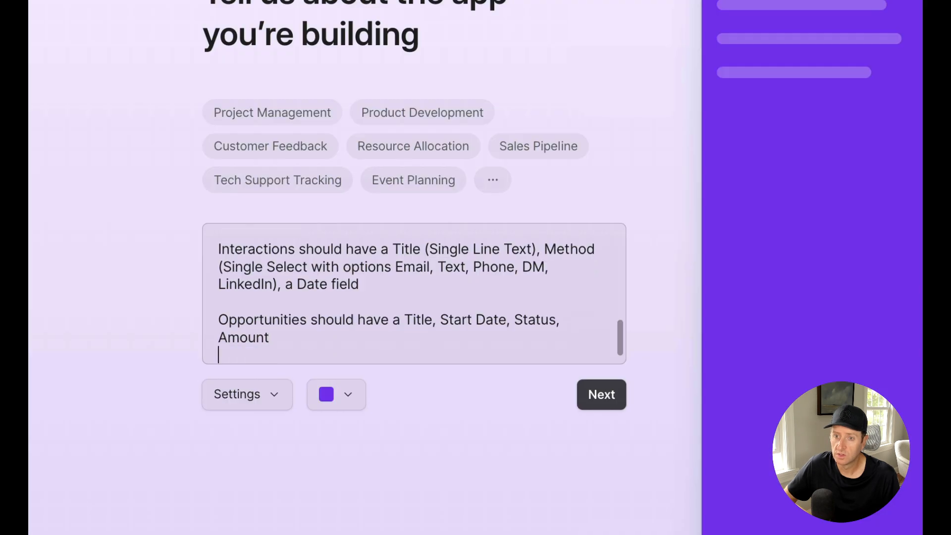
- Finish the prompt with "Invoices should have a Date, Amount and Title" and submit it to generate the app proposal
text(Invoices should have a D)
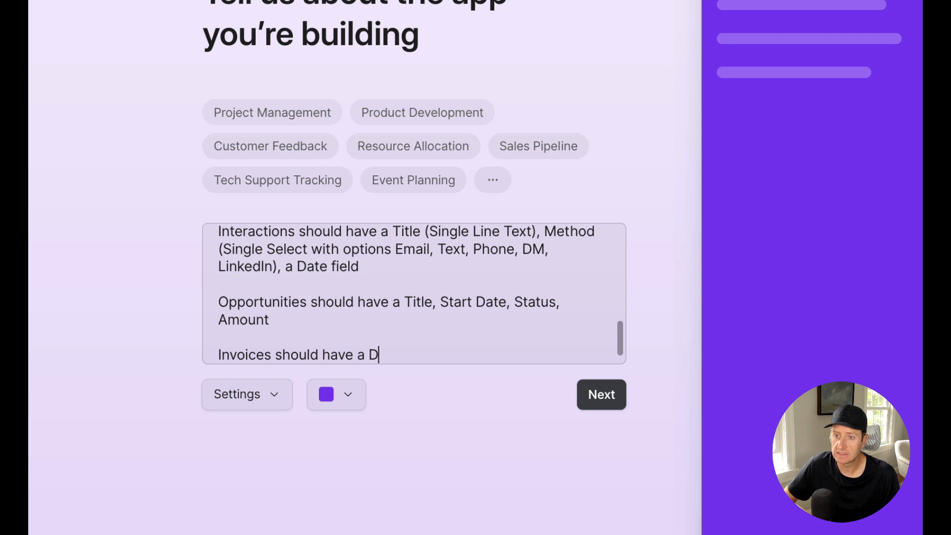
text(ate, Amount)
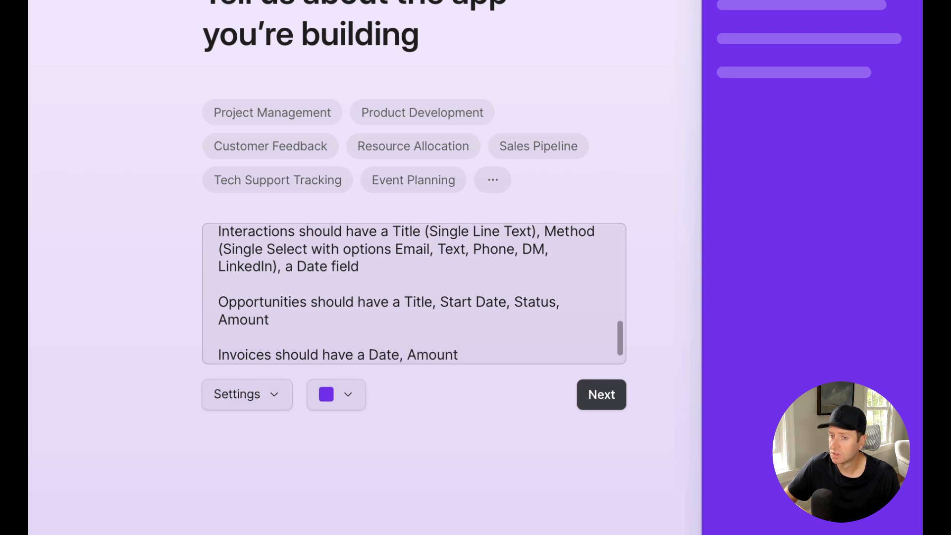
text( and Ti)
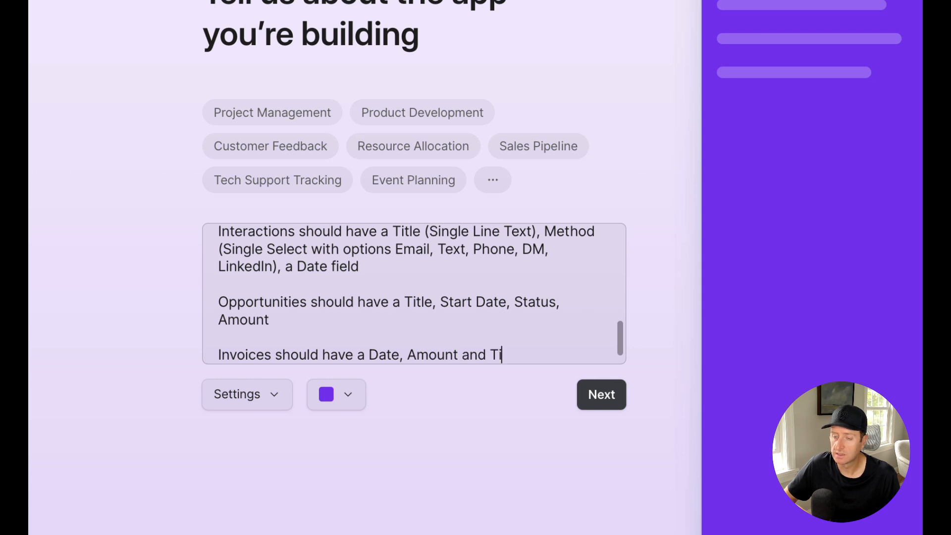
text(tle)
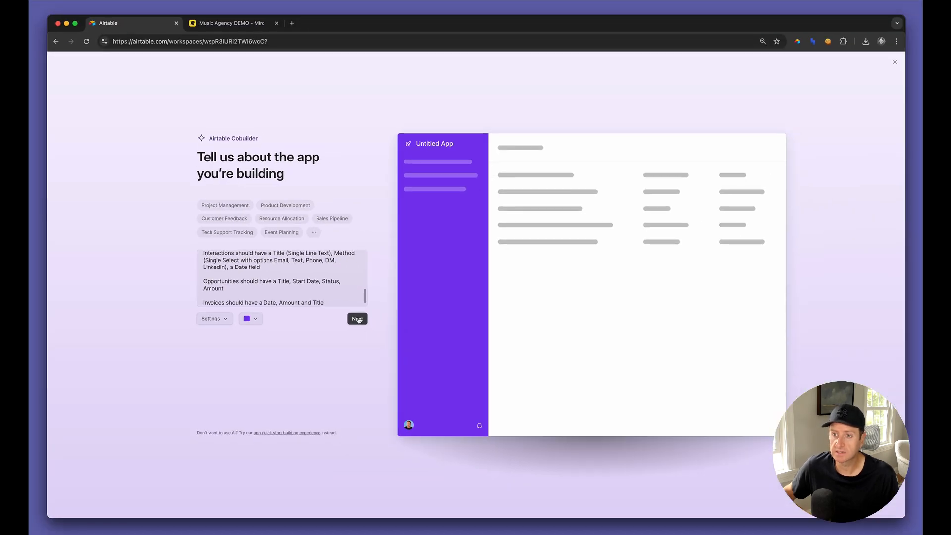
click(601, 394)
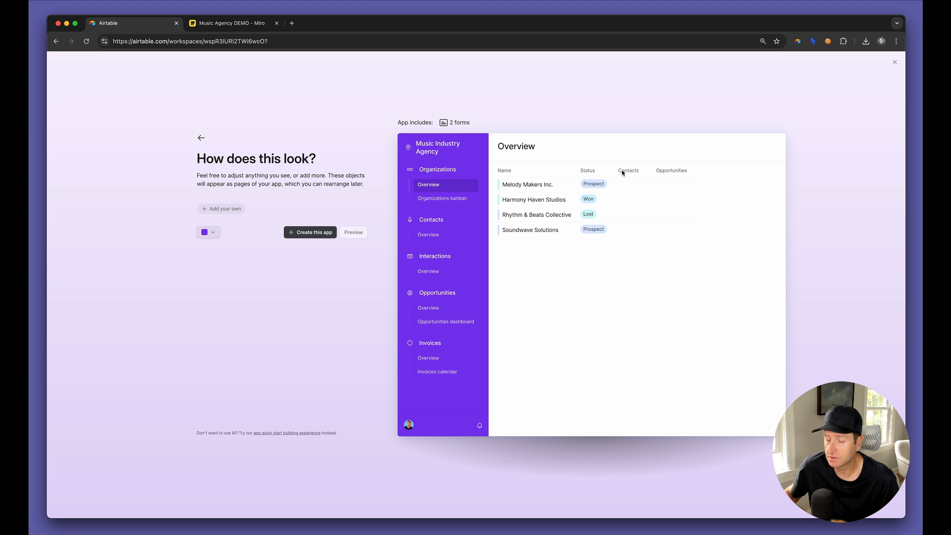
- Review the proposed pages: Organizations kanban, Contacts, Interactions, Opportunities overview and dashboard, and Invoices overview and calendar
click(428, 198)
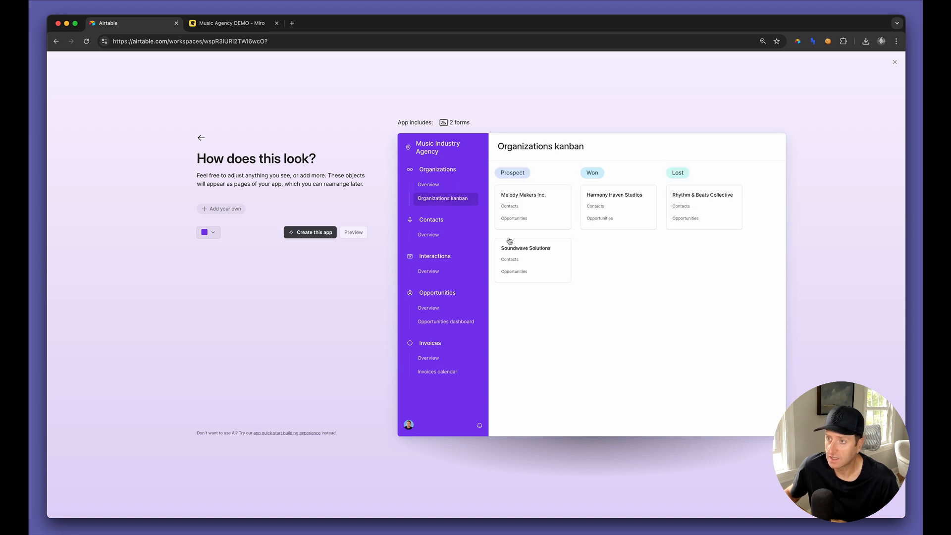
click(444, 237)
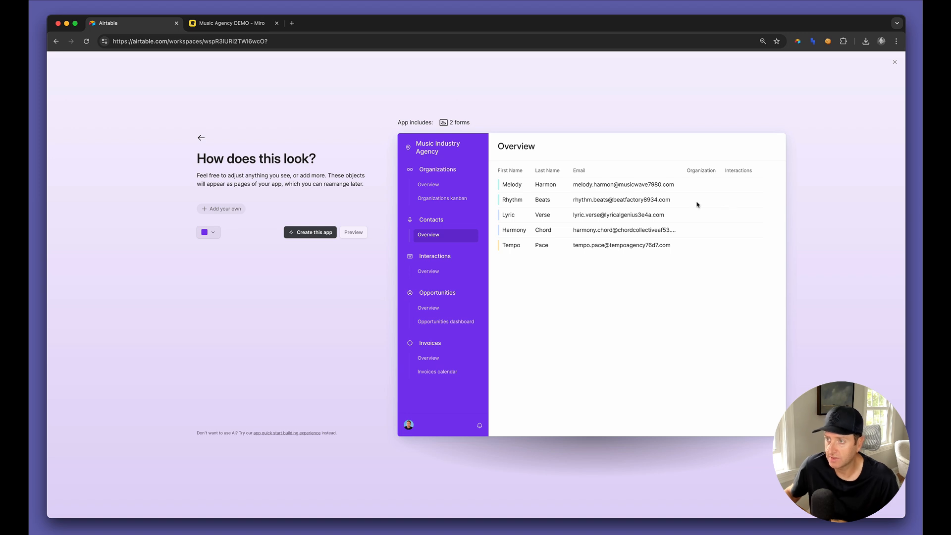
click(433, 278)
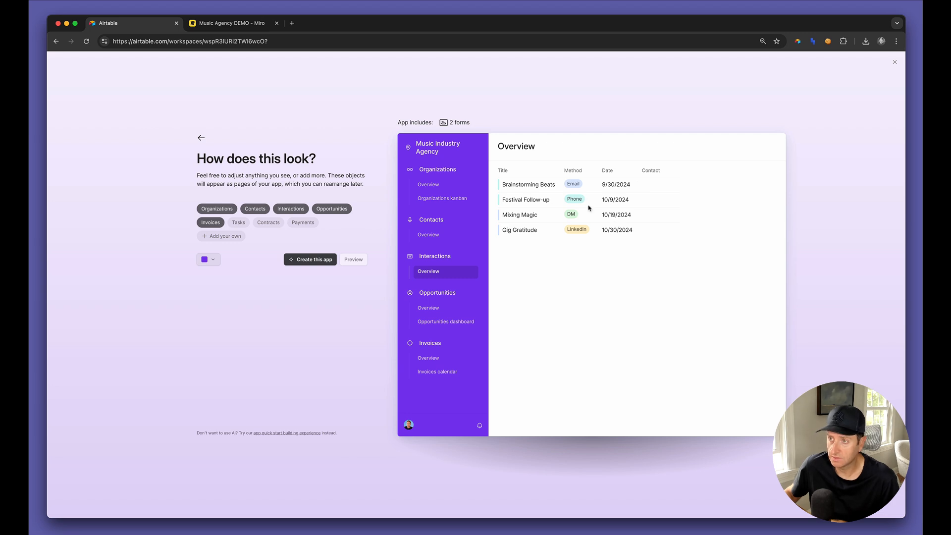
click(428, 313)
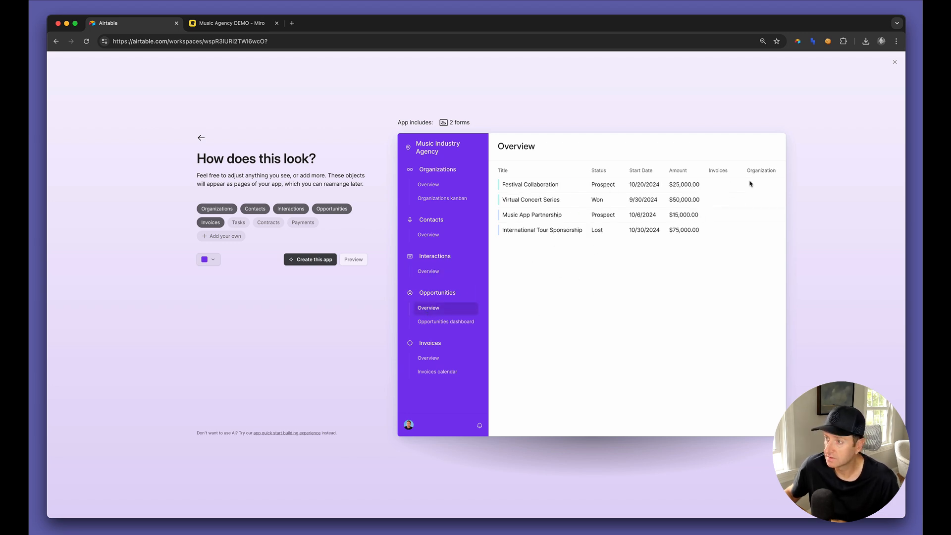
click(463, 323)
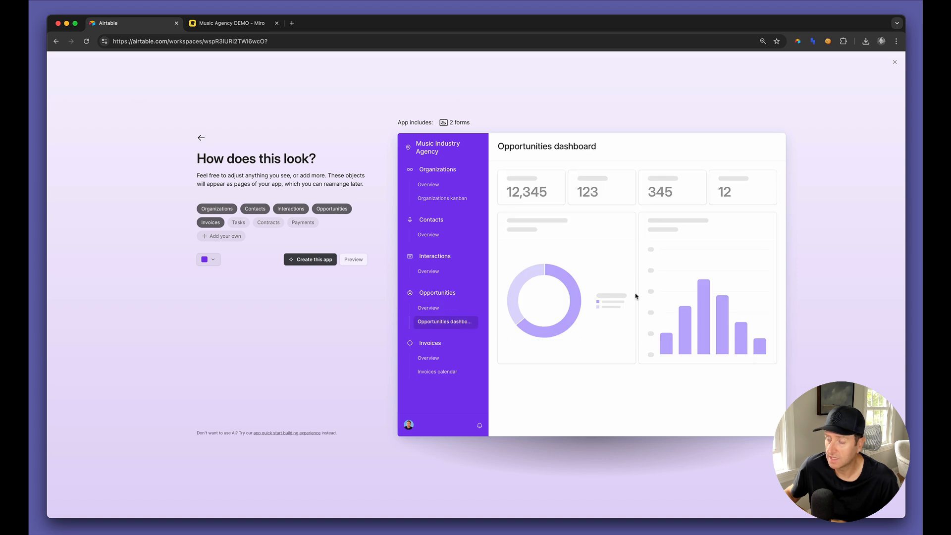
click(428, 361)
click(429, 374)
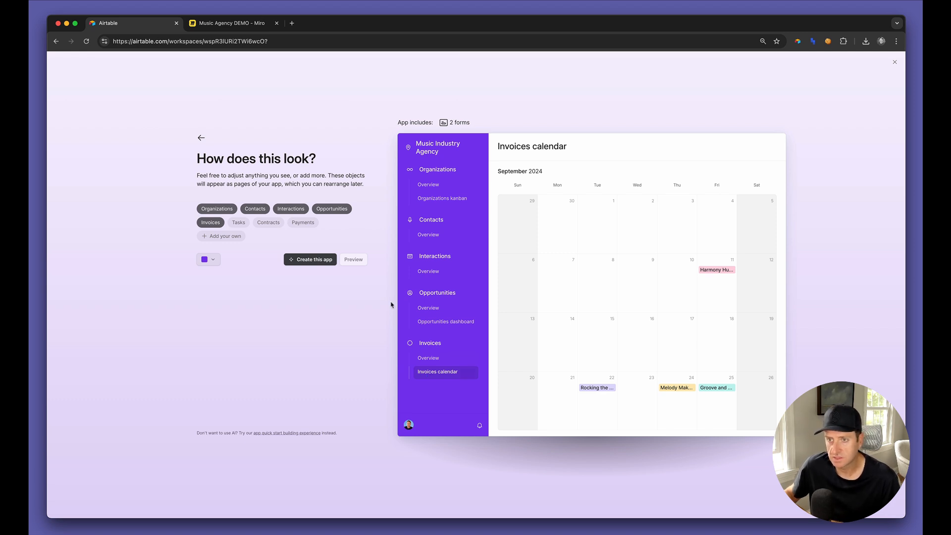
- Create the proposed Music Industry Agency app and open it for editing, dismissing the introductory tour
click(318, 261)
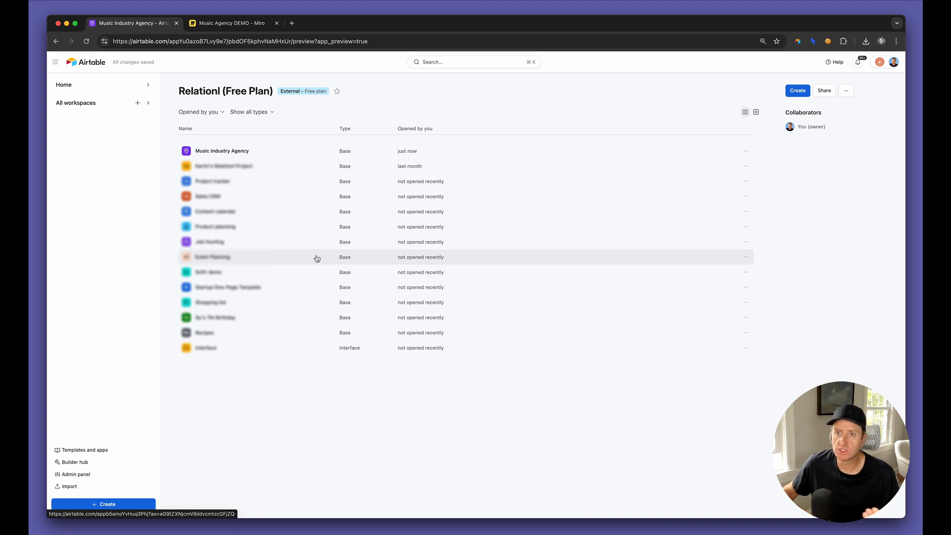
click(294, 157)
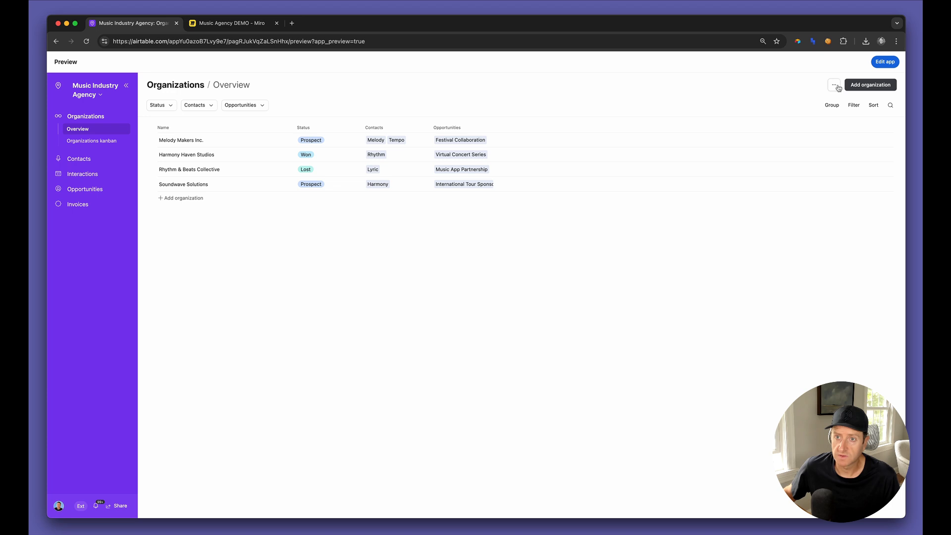
click(885, 62)
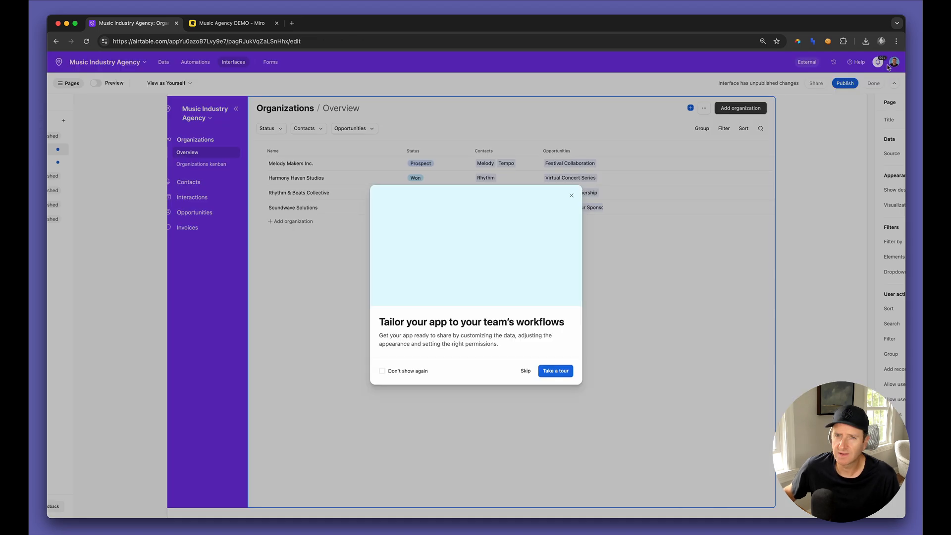
click(572, 196)
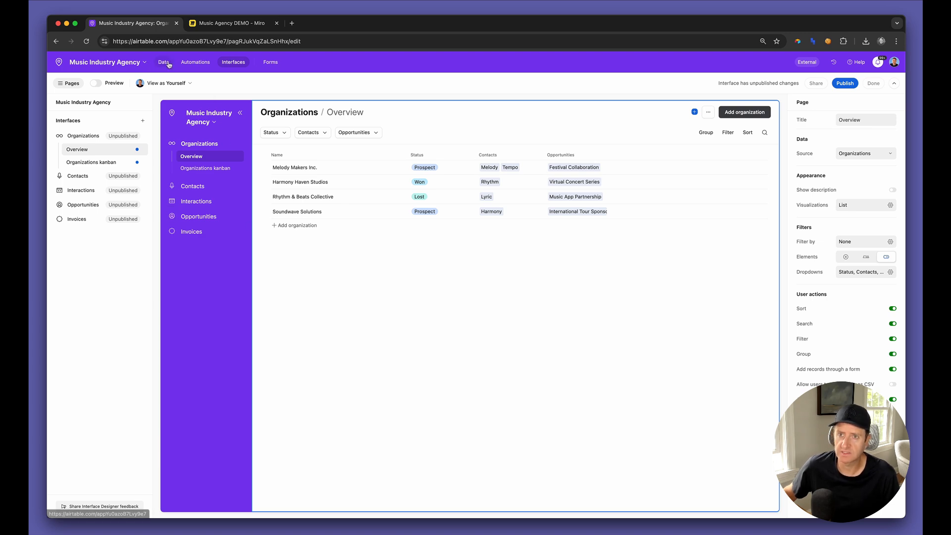
- Open the app's underlying data and check the Status field's settings in the Organizations table
click(165, 62)
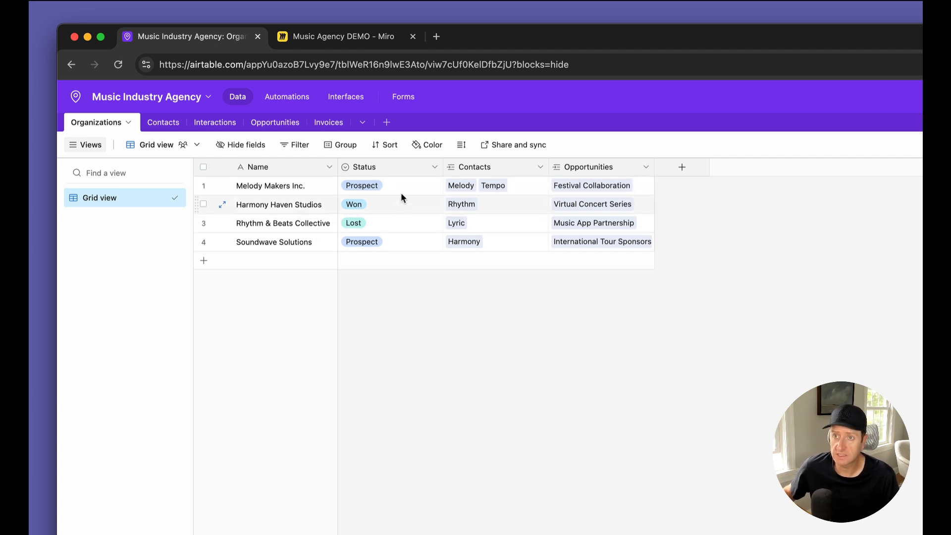
double_click(379, 168)
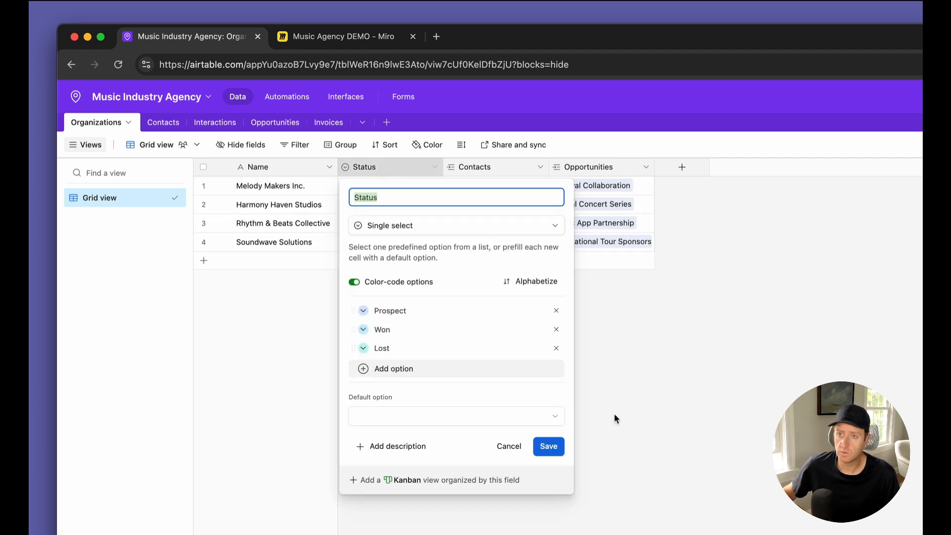
click(658, 426)
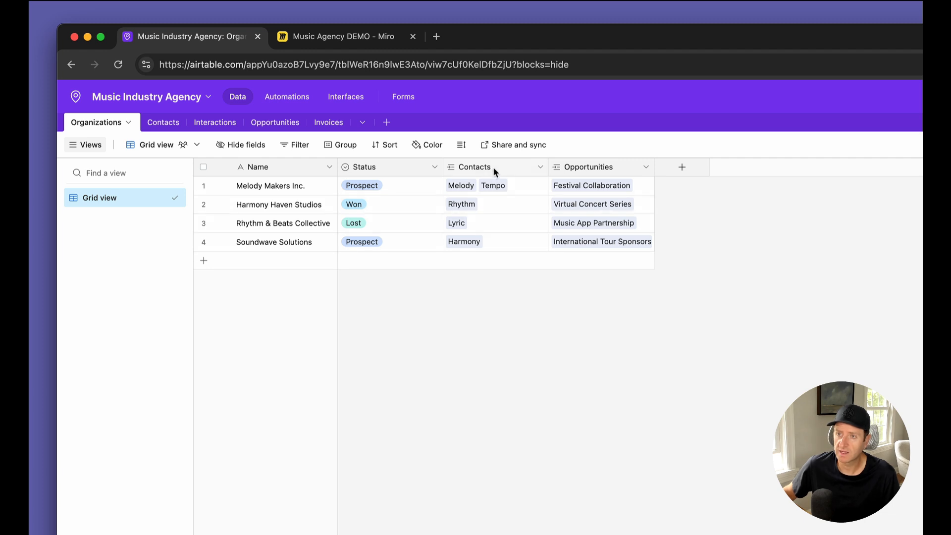
- Duplicate the First Name field in the Contacts table, including its cell values
click(165, 129)
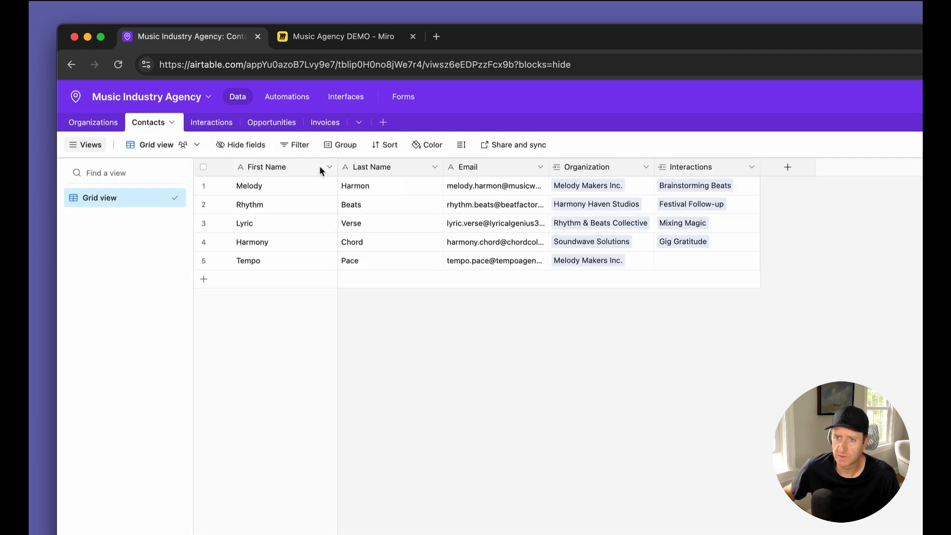
click(291, 187)
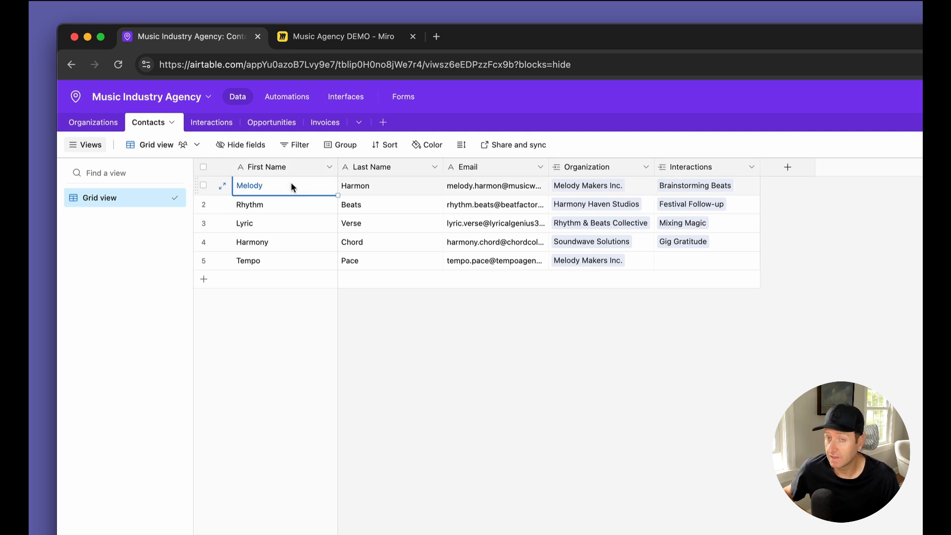
click(328, 167)
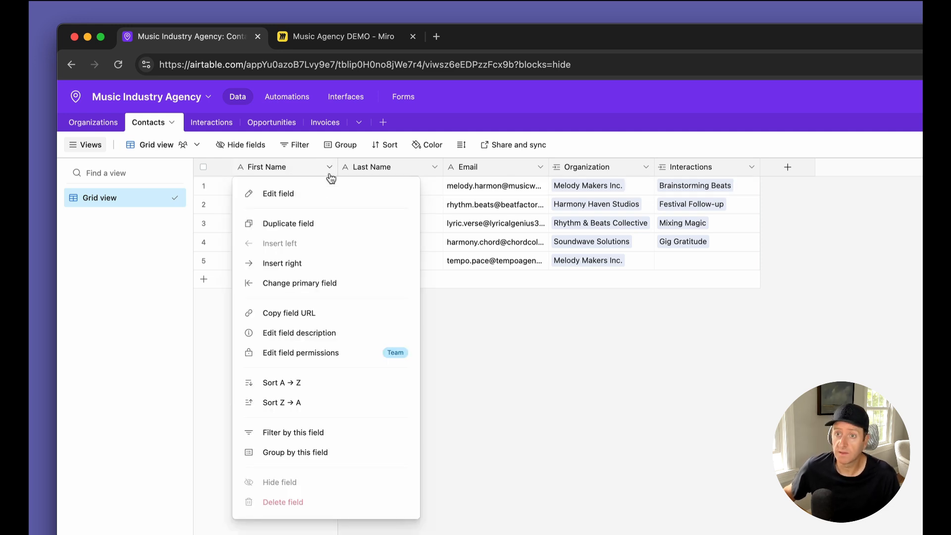
click(325, 224)
click(752, 460)
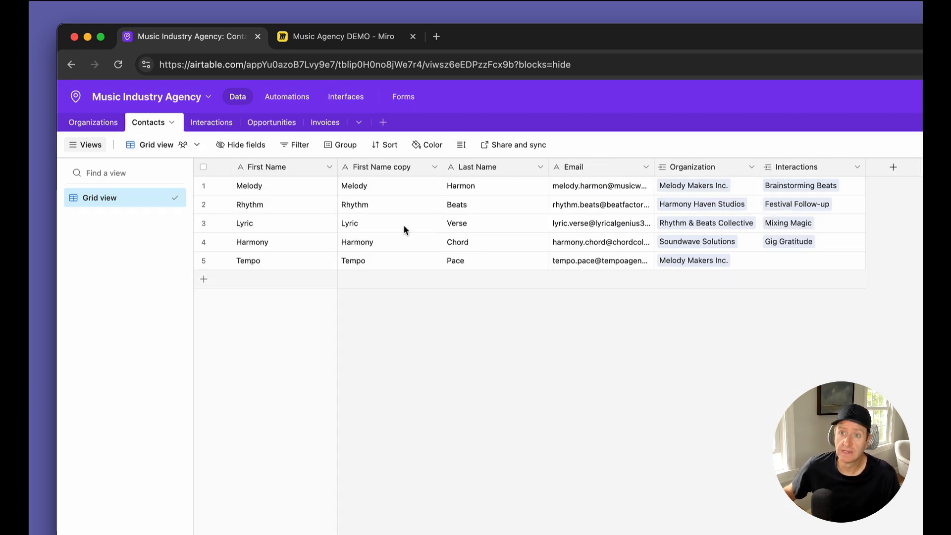
- Rename the primary First Name field in the Contacts table to Name and change its type to Formula
double_click(278, 169)
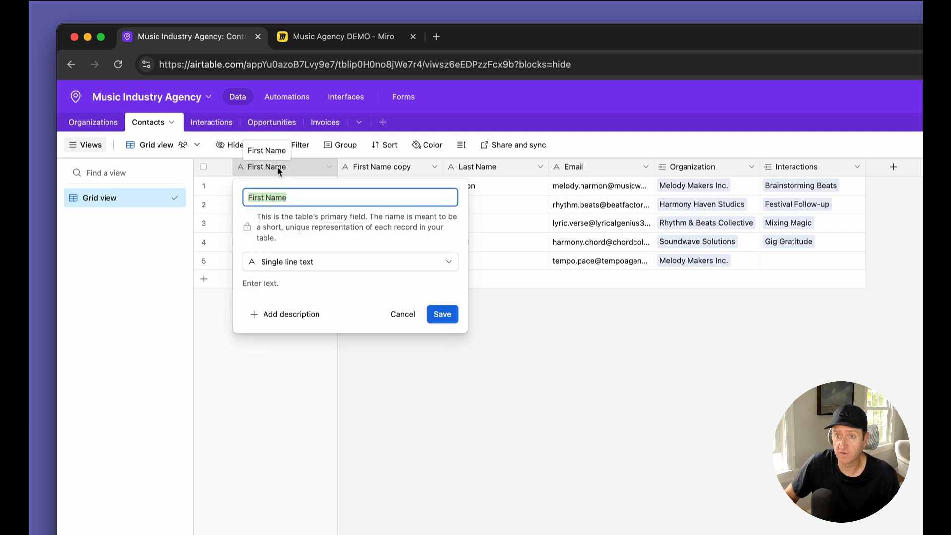
text(Name)
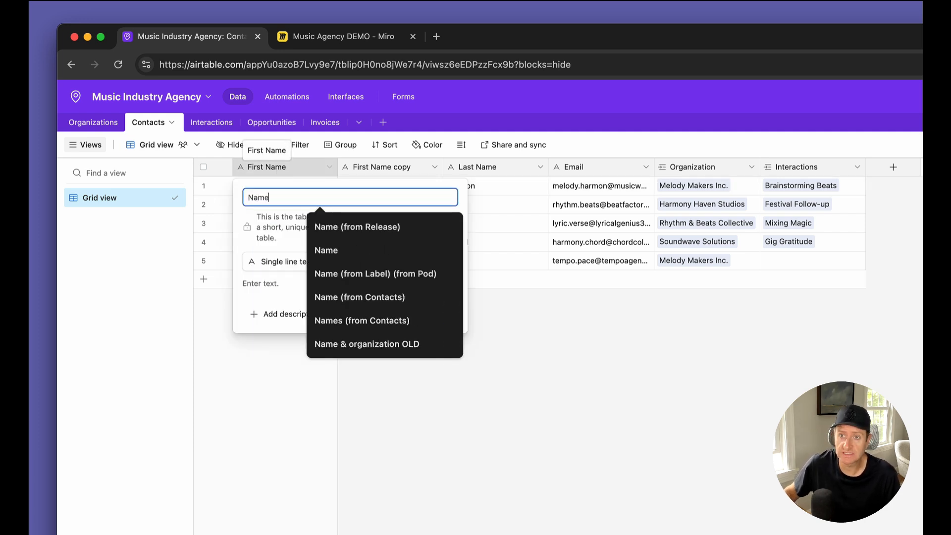
click(297, 261)
text(f)
click(294, 294)
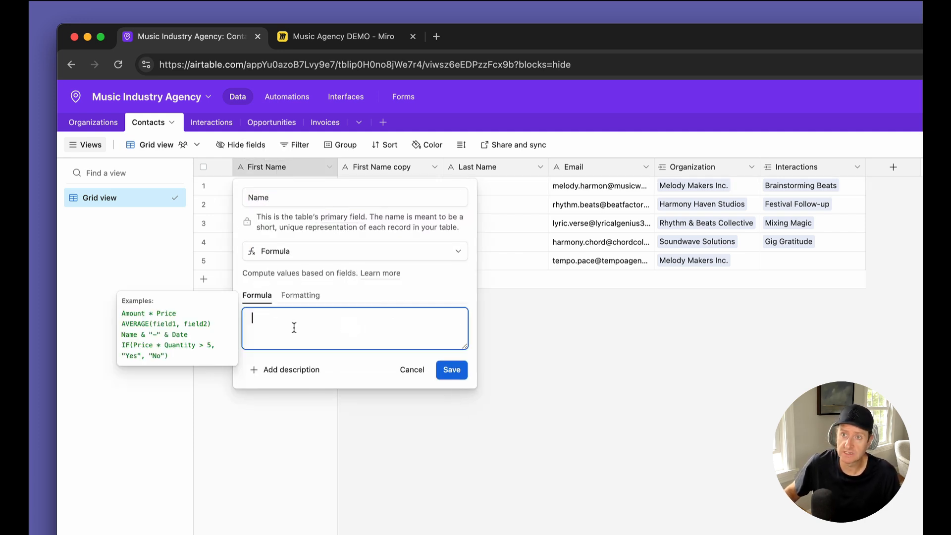
- Set the Name formula to {First Name copy}&" "&{Last Name}, save it and confirm the change to dependent items
text(first)
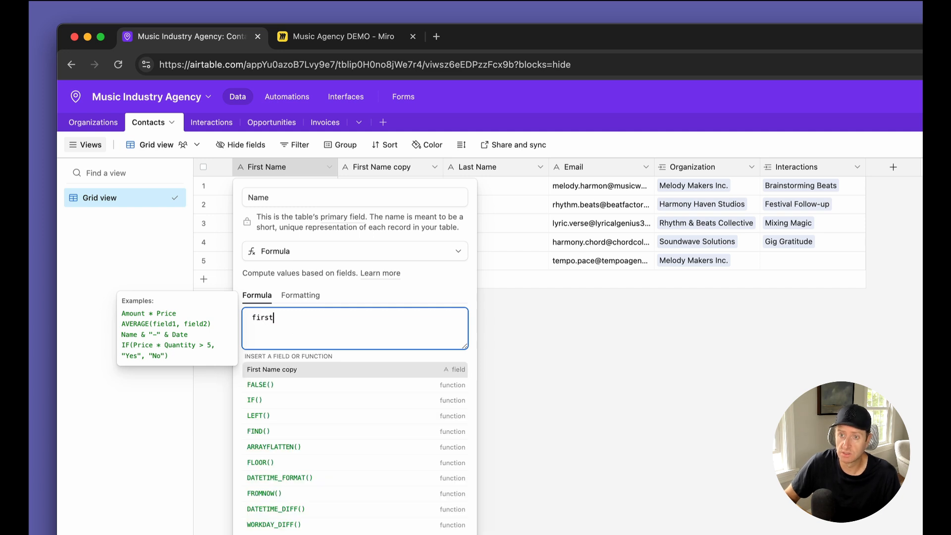
key(Return)
text(&" )
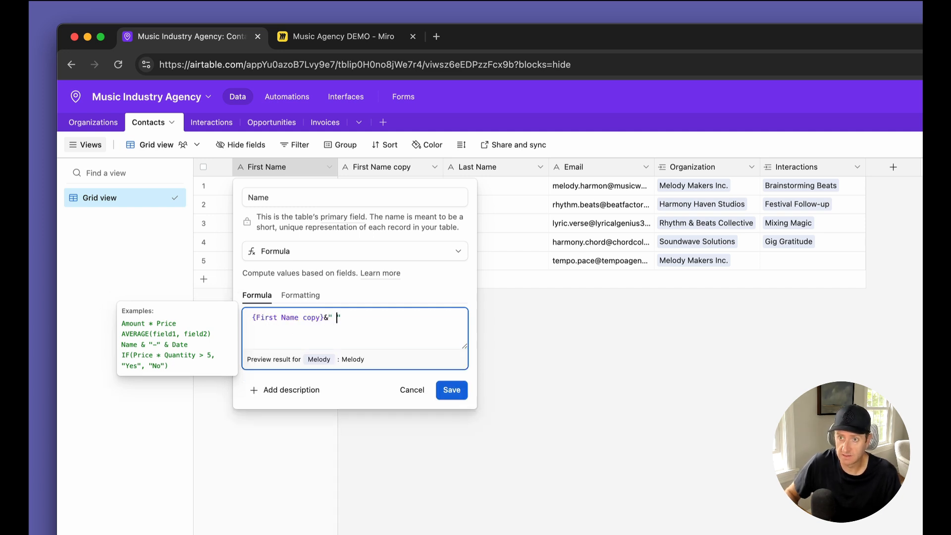
text("&last)
key(Return)
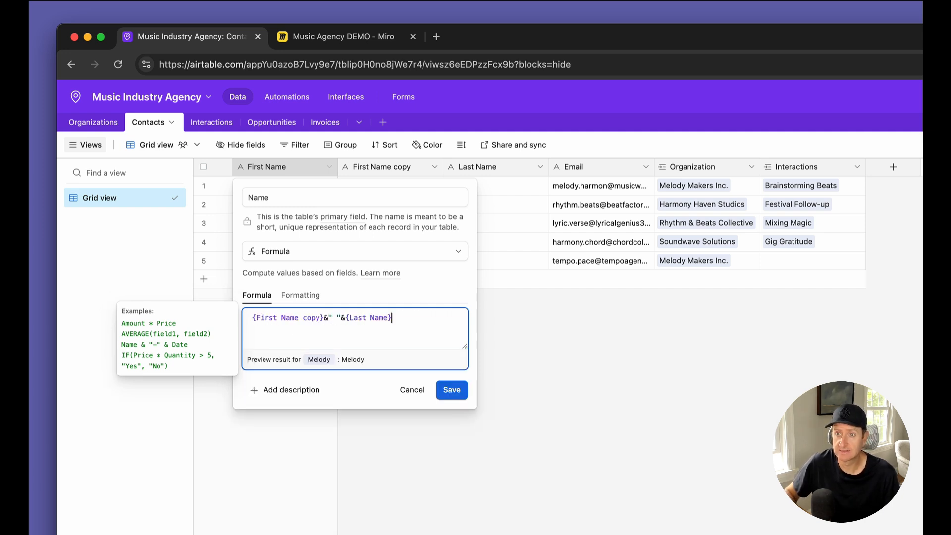
click(467, 387)
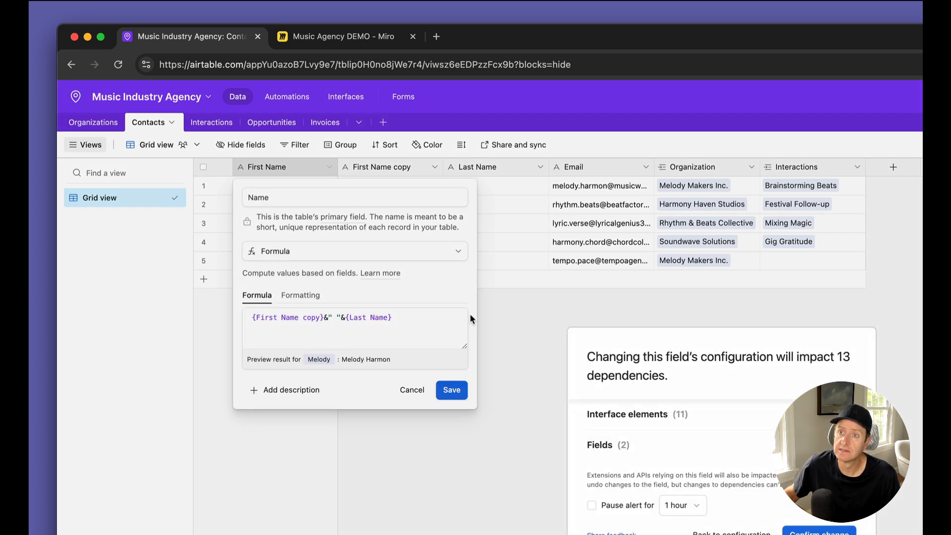
click(799, 532)
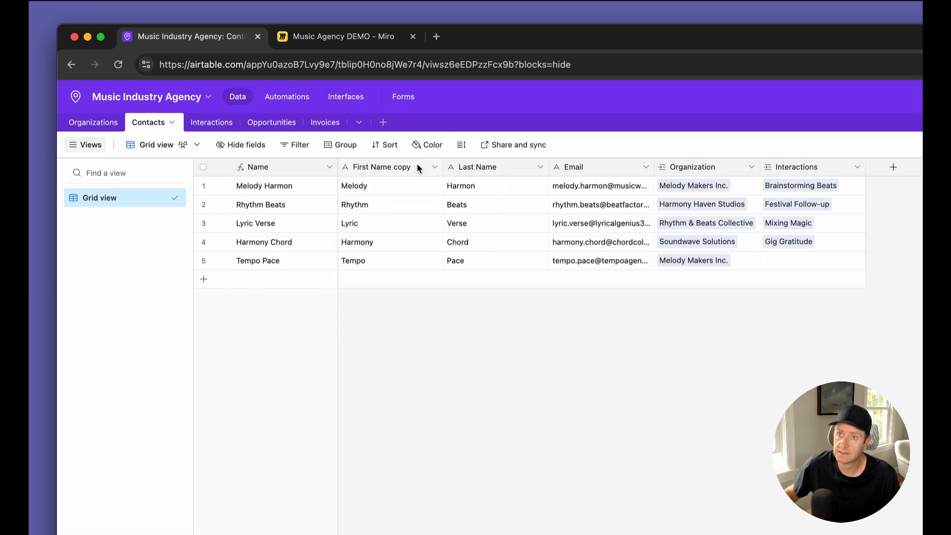
- Rename the First Name copy field to First and the Last Name field to Last in Contacts
double_click(402, 165)
text(First)
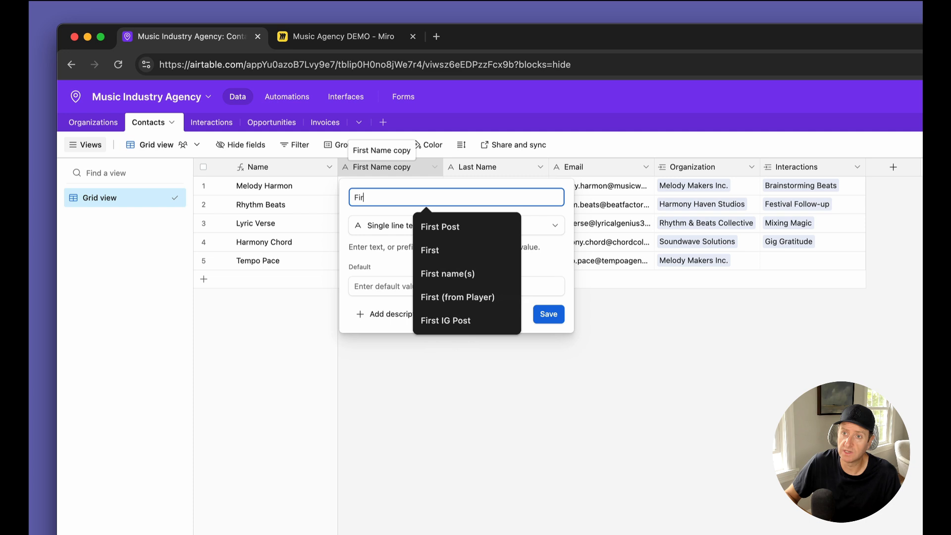
click(547, 323)
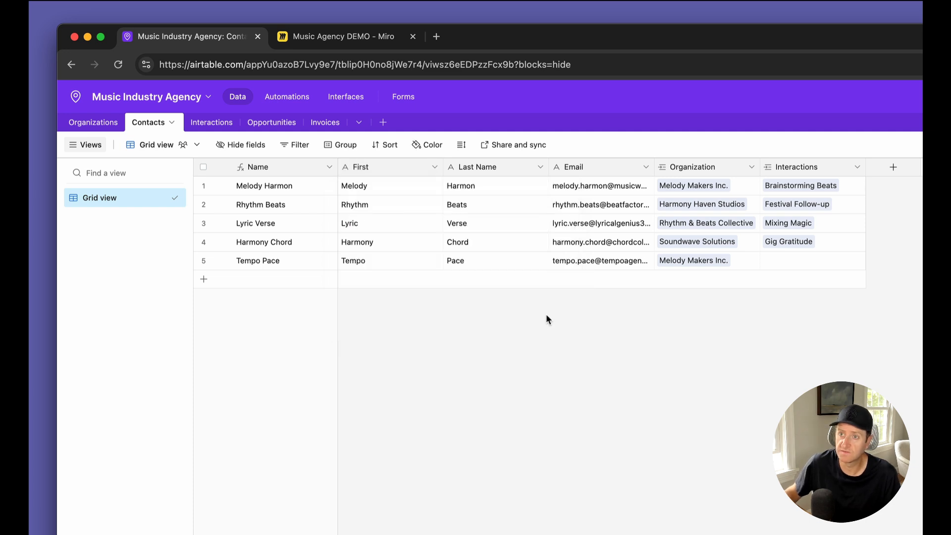
double_click(492, 166)
text(Last)
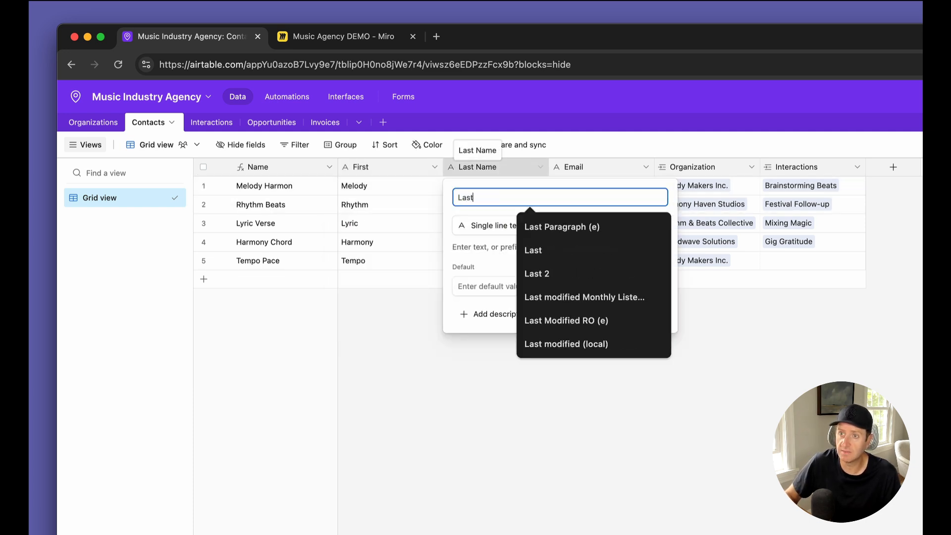
click(537, 280)
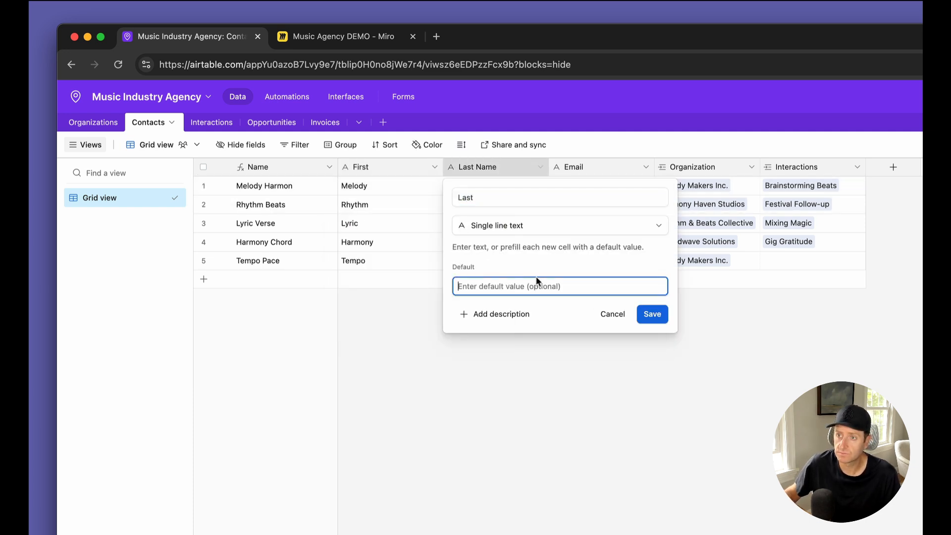
click(649, 313)
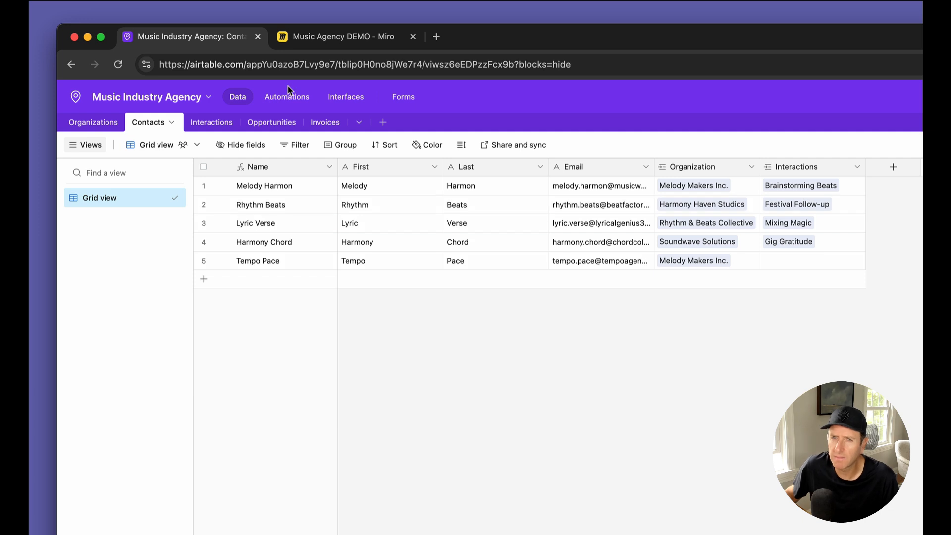
- Duplicate the Title field in the Interactions table, including its cell values
click(214, 125)
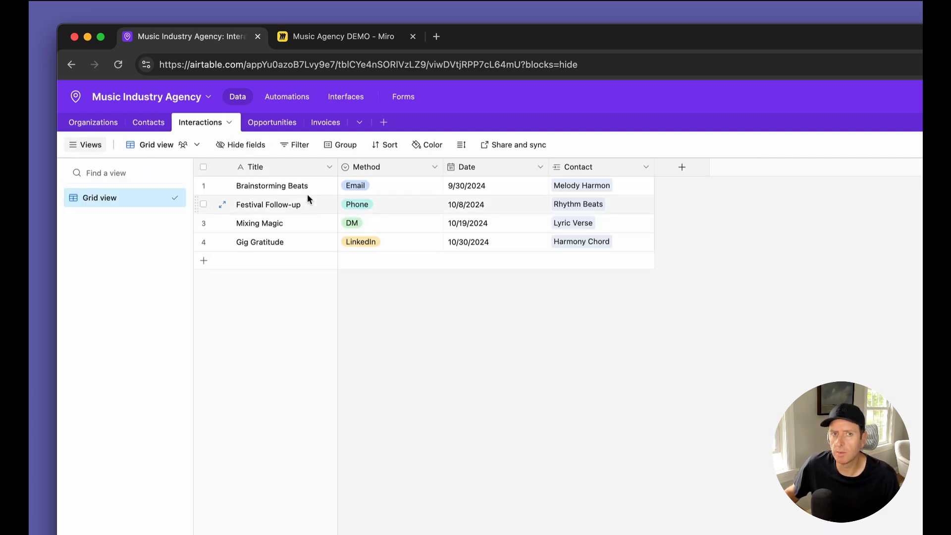
click(329, 169)
click(322, 220)
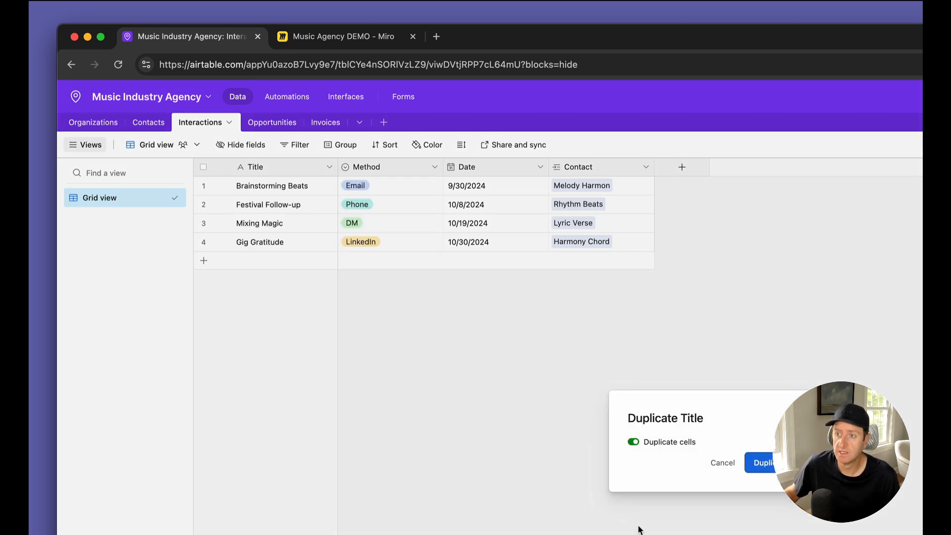
click(760, 462)
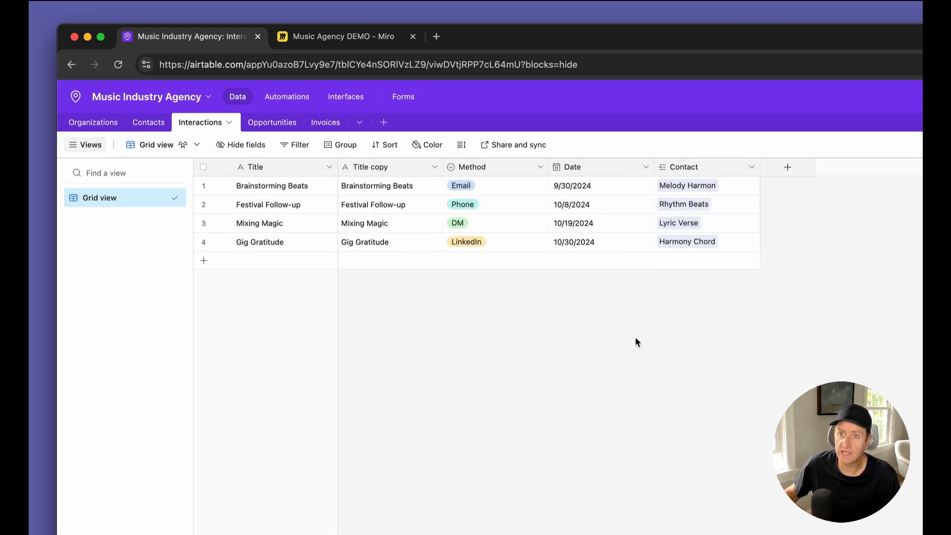
- Rename the primary Title field in Interactions to Name and change its type to Formula
double_click(277, 167)
text(Nanme)
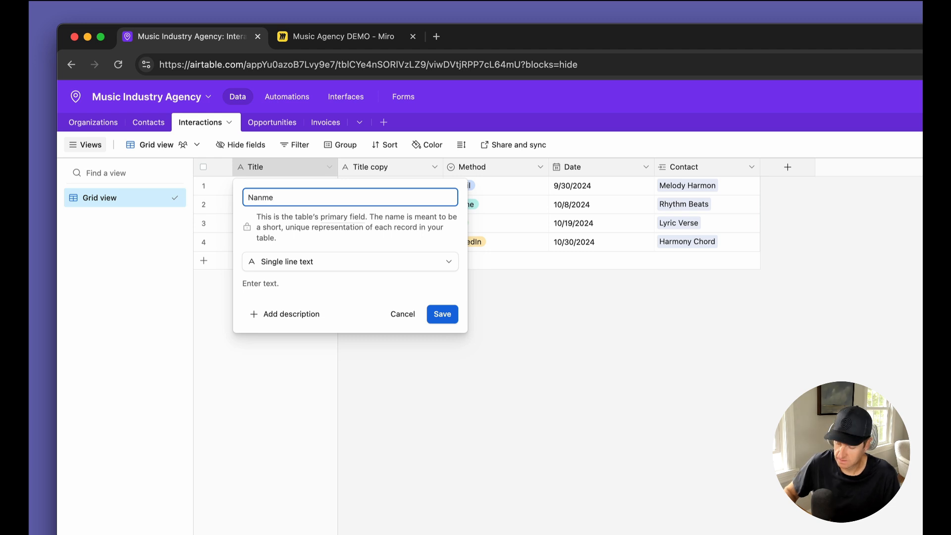
key(BackSpace)
key(BackSpace)
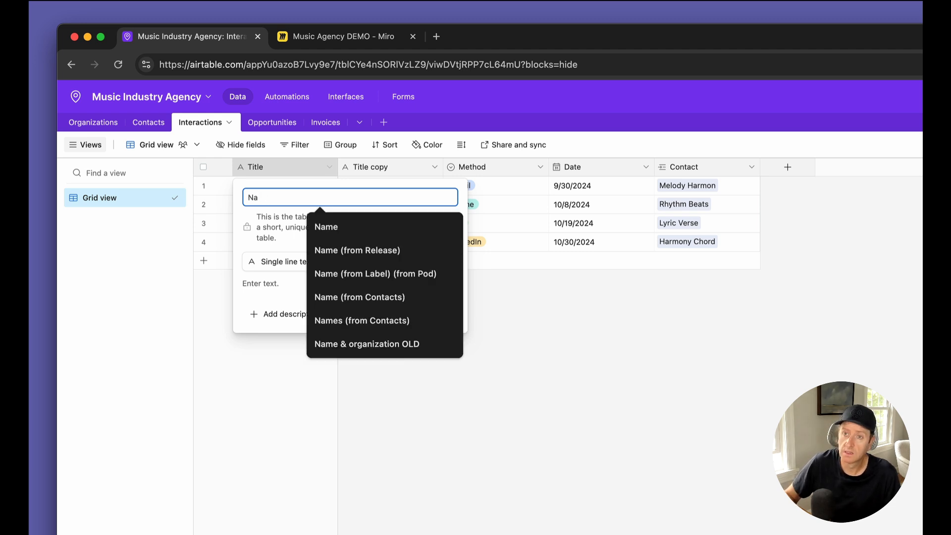
click(278, 261)
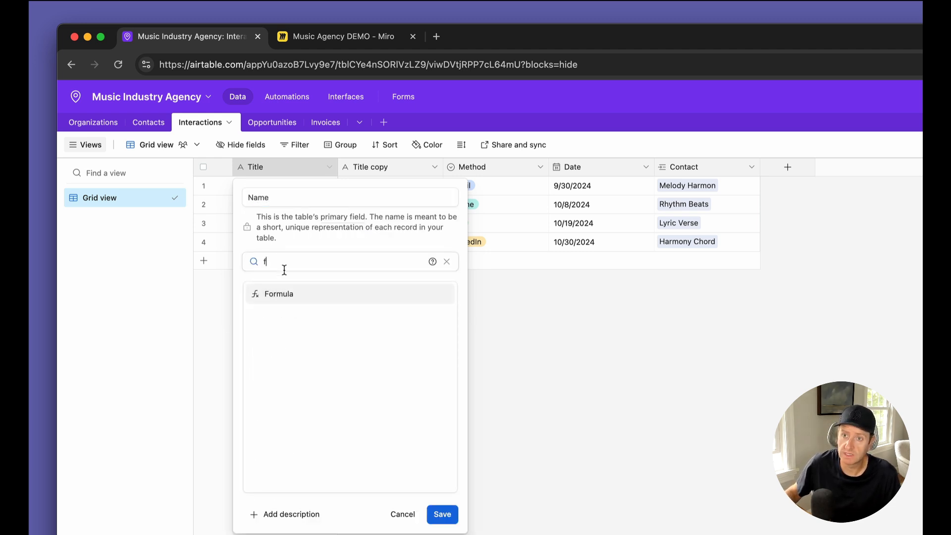
click(291, 296)
- Begin the Interactions Name formula with the title copy and the contact in parentheses: {Title copy}&" ("&Contact&") "&
click(296, 321)
text(title)
key(Return)
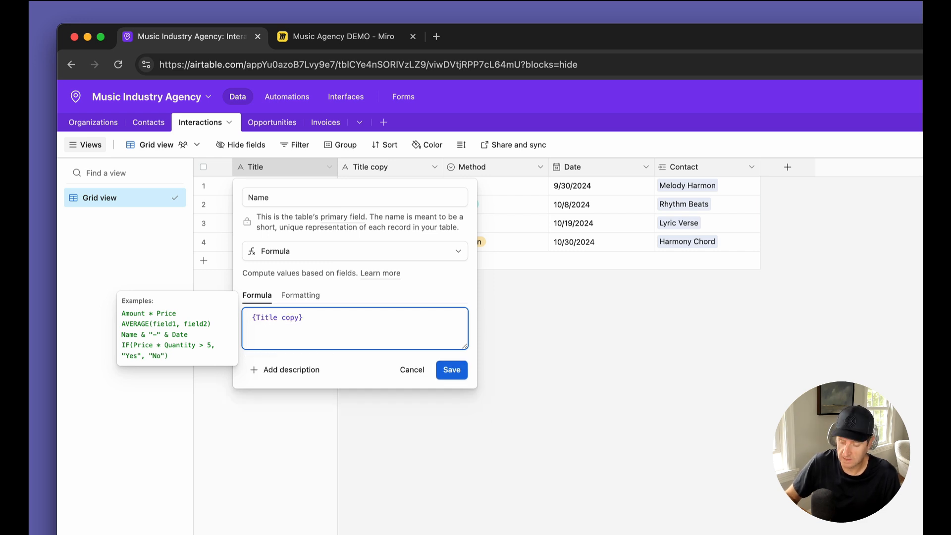
text(&)
key(Return)
key(BackSpace)
text(" ()
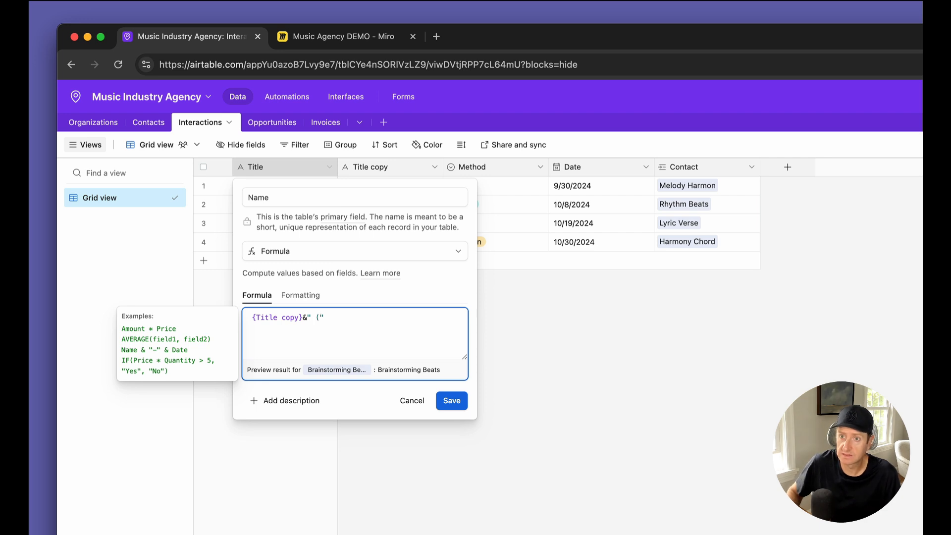
text(&)
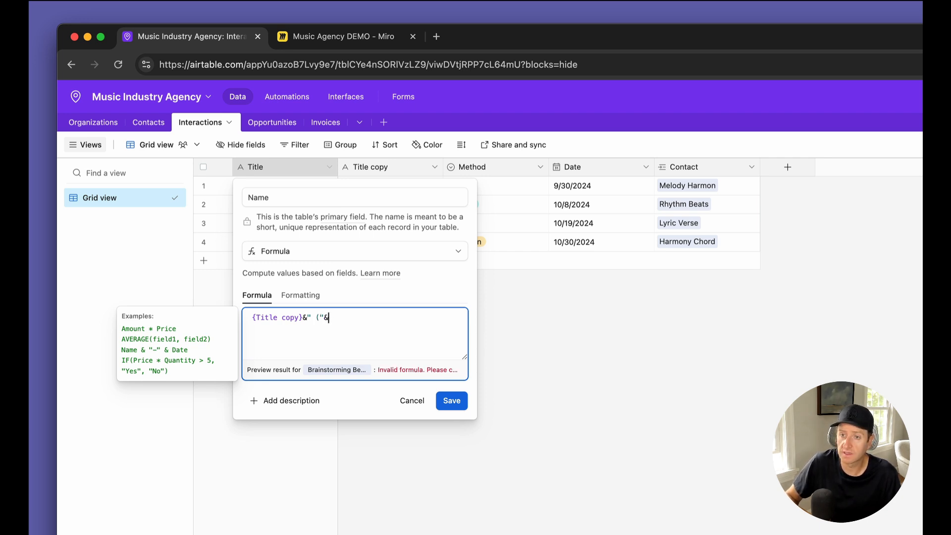
text(co)
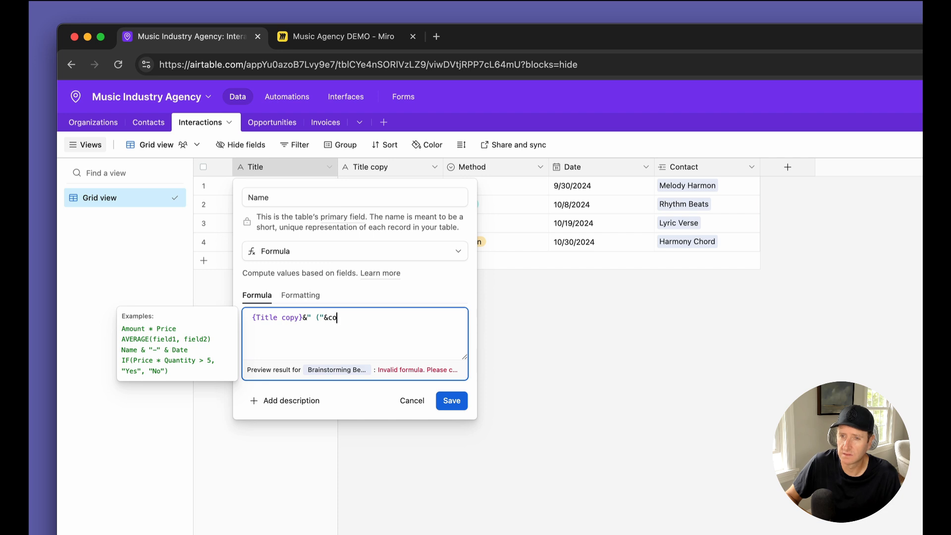
text(ntact)
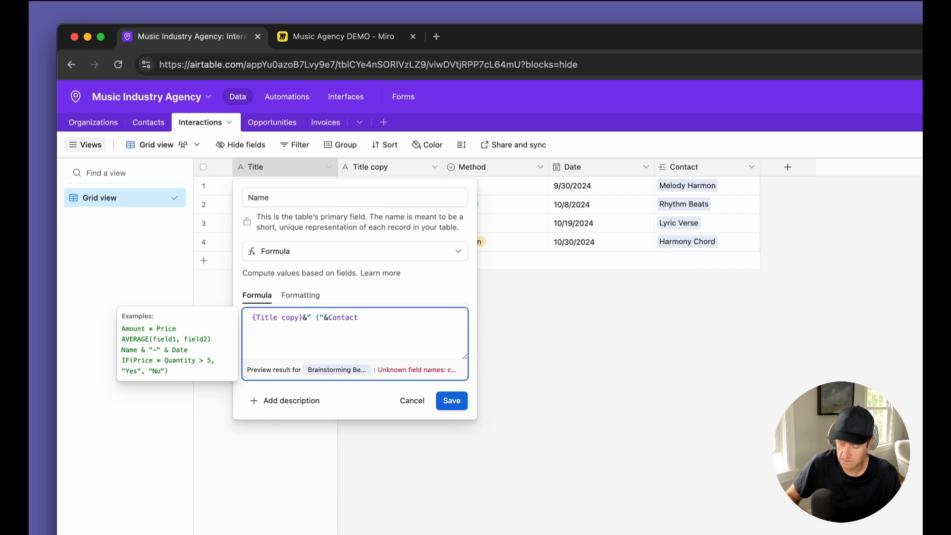
text(&") "&)
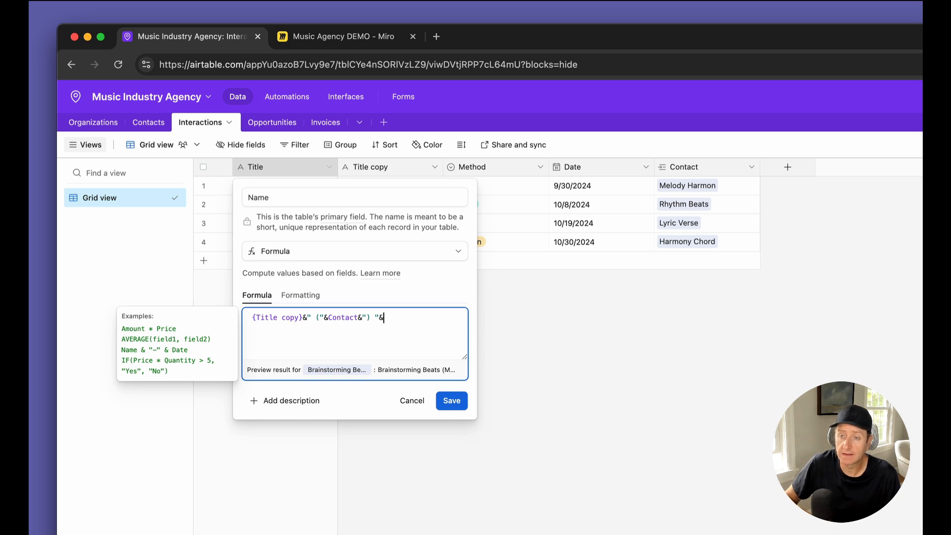
- Extend the formula with an opening square bracket and a DATETIME_FORMAT function for Date in the format "M/D/YYYY"
text("")
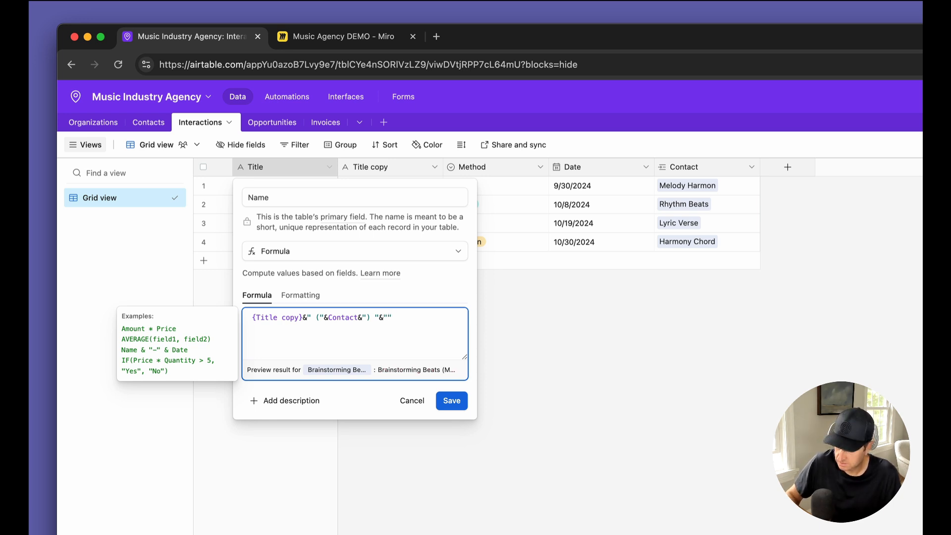
text( ["&datetime)
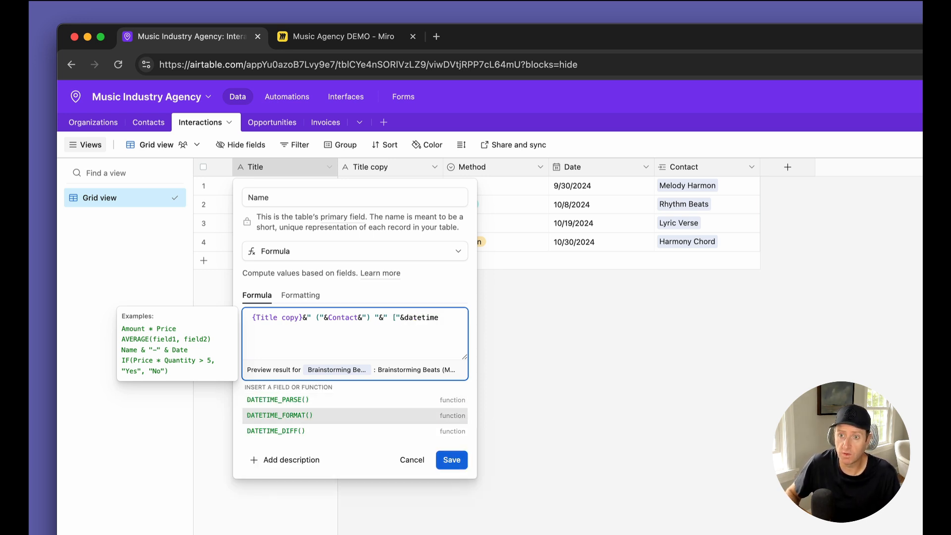
key(Return)
text(Date)
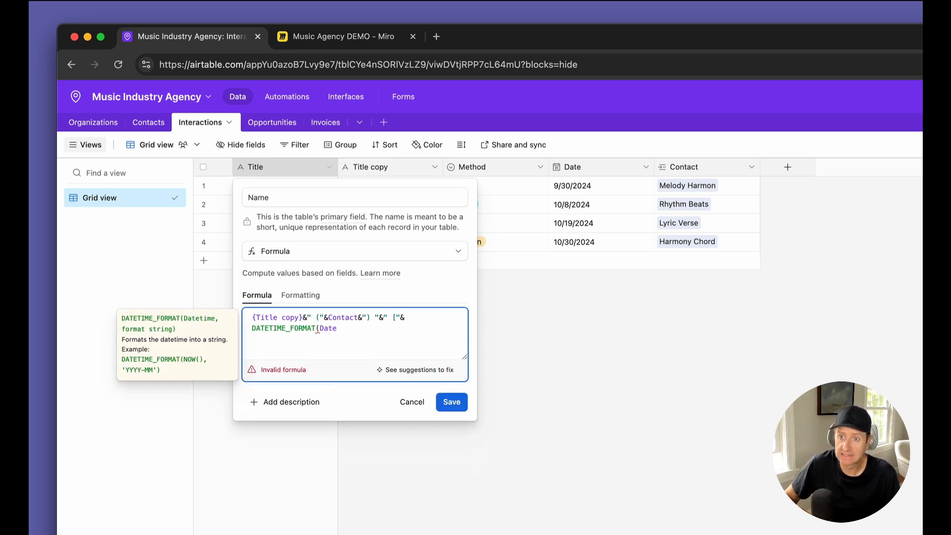
text(,"M/D/YYY)
text(Y)
text("(")
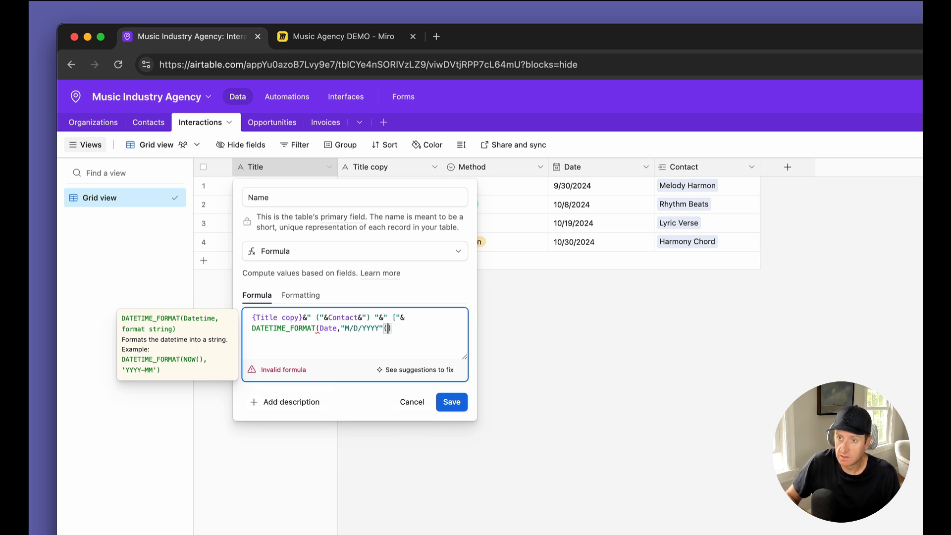
- Correct the formula's ending by closing the date function and appending a closing bracket, so it ends with "M/D/YYYY")&"]"
click(387, 328)
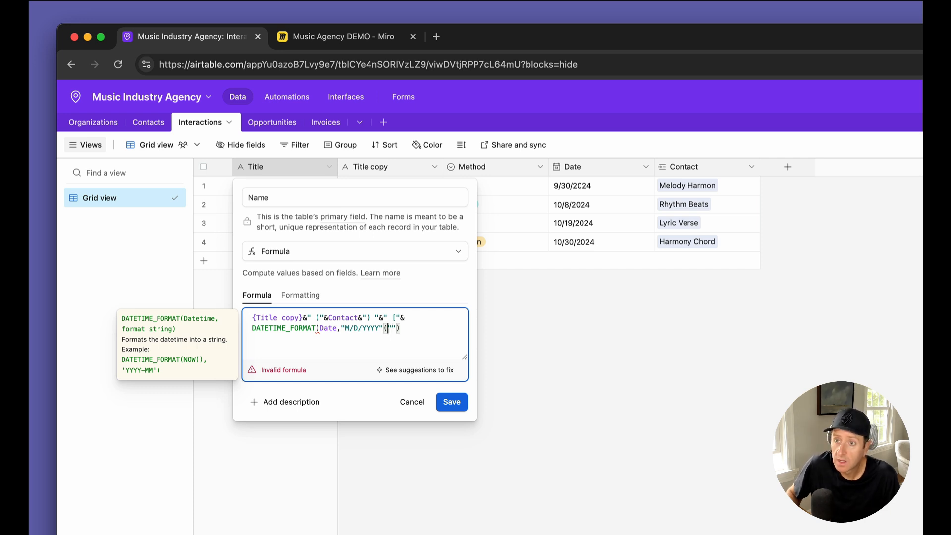
key(BackSpace)
text())
key(End)
key(Left)
key(Left)
key(Left)
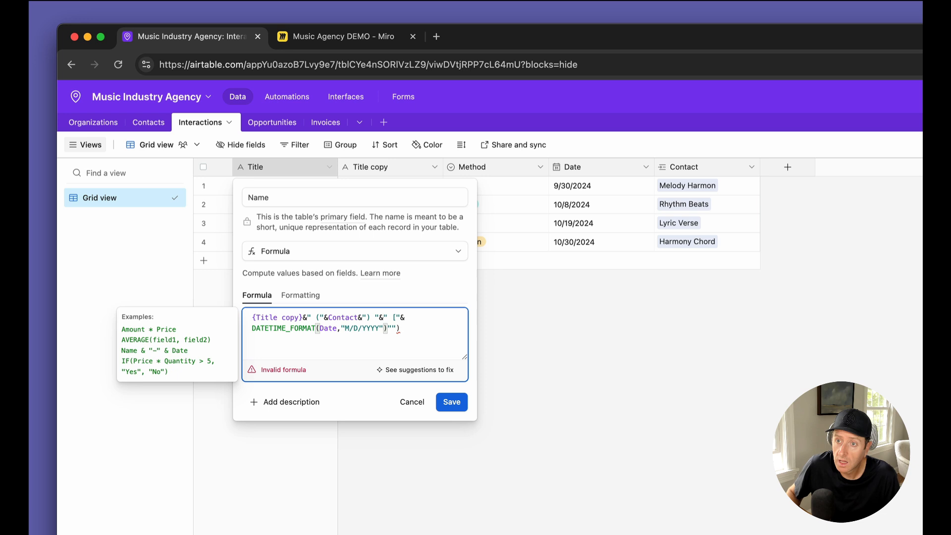
text(&)
key(Right)
key(Delete)
key(Delete)
text(])
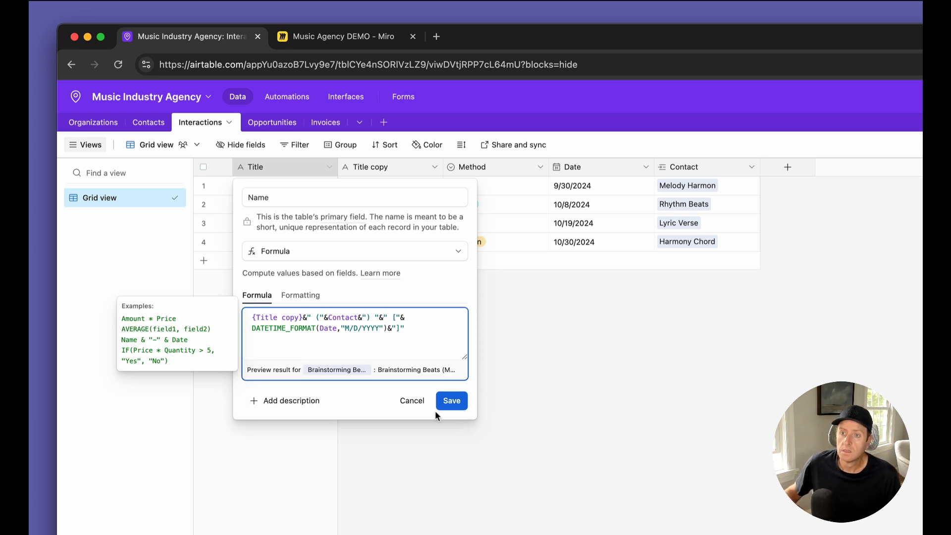
- Save the Interactions Name formula, confirm the field change and widen the Name column to fit the full names
click(456, 403)
click(817, 532)
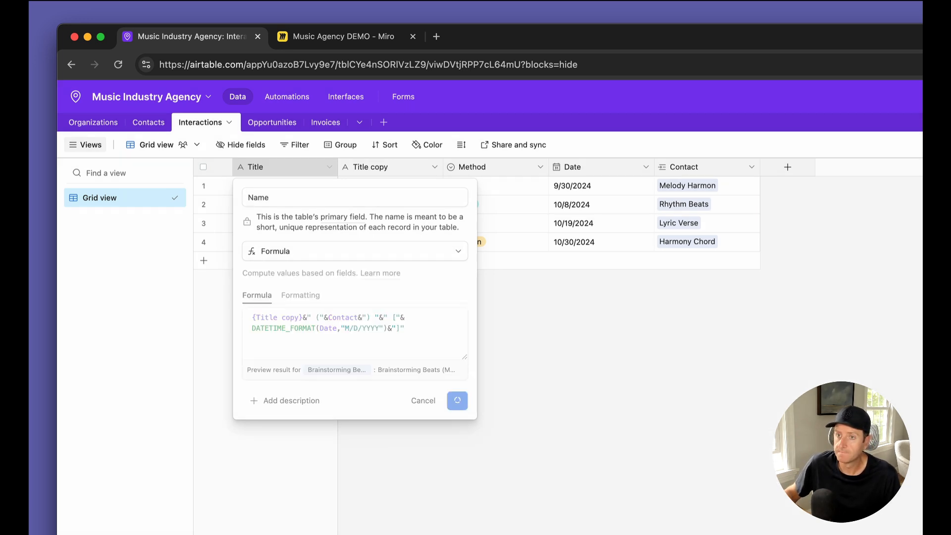
drag(338, 167, 568, 173)
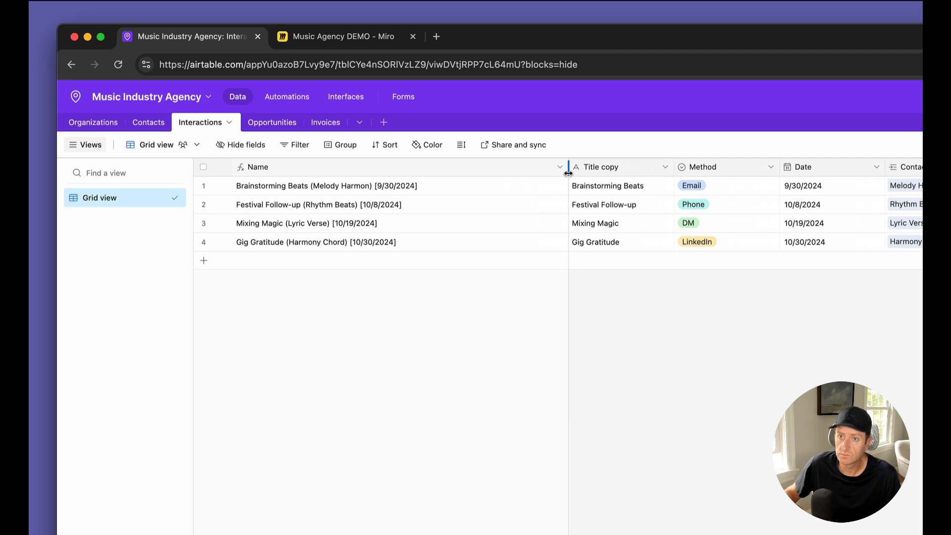
- In the Opportunities table, widen the Title column and duplicate the Title field including its cells
click(270, 124)
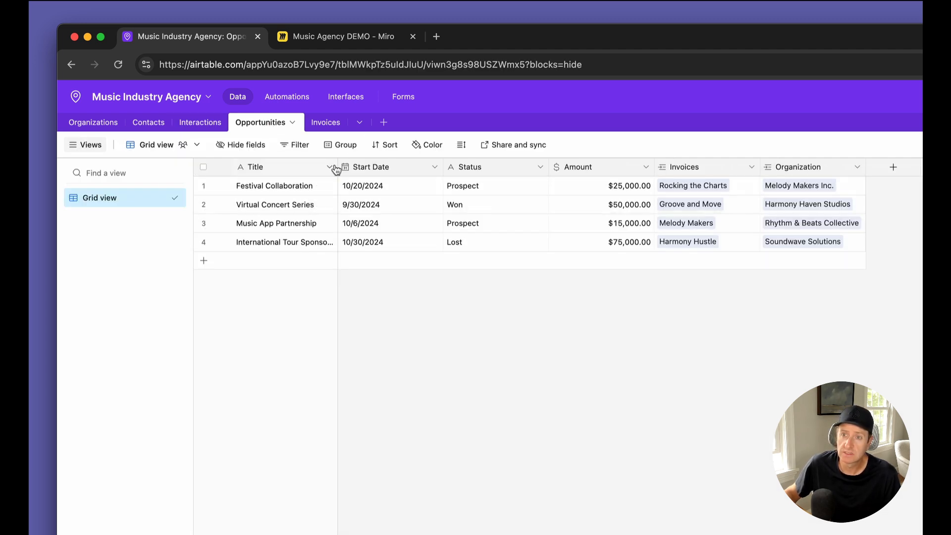
drag(338, 168, 399, 172)
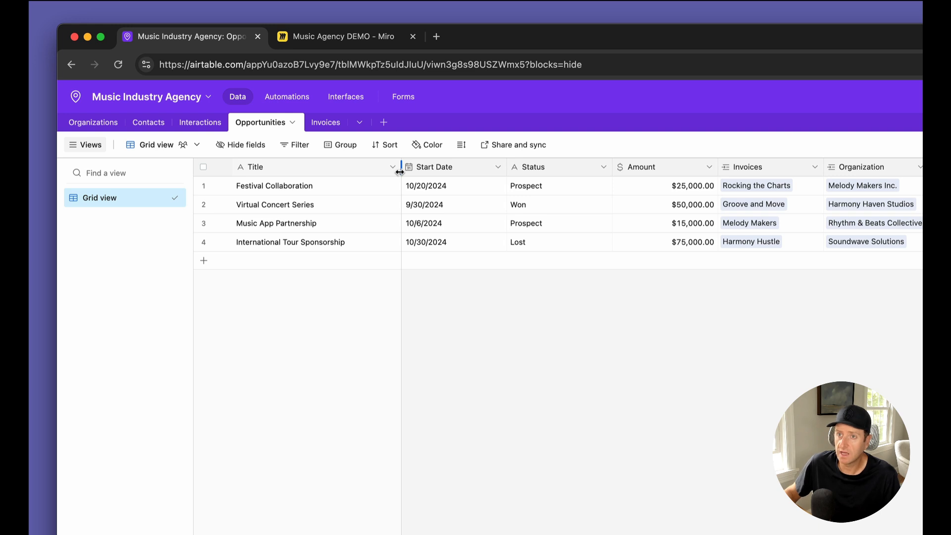
click(392, 168)
click(363, 221)
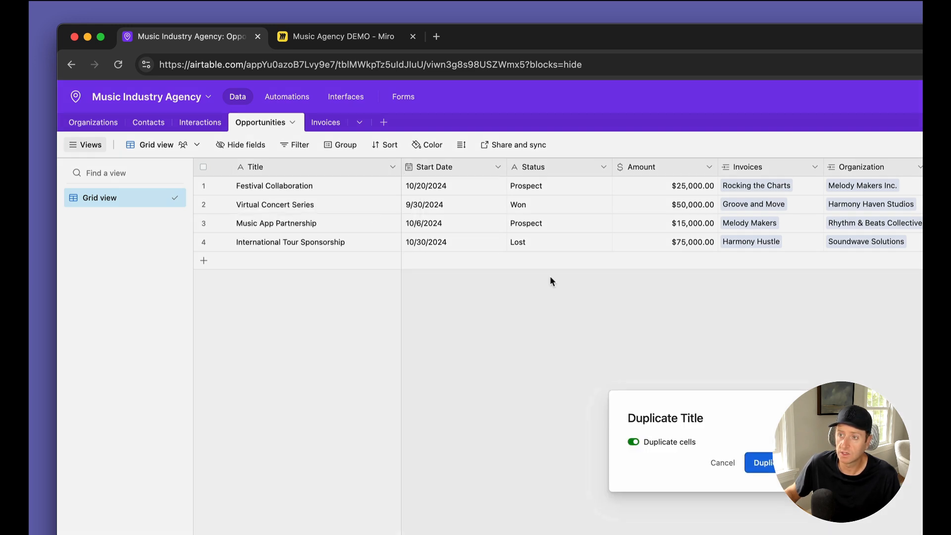
click(760, 462)
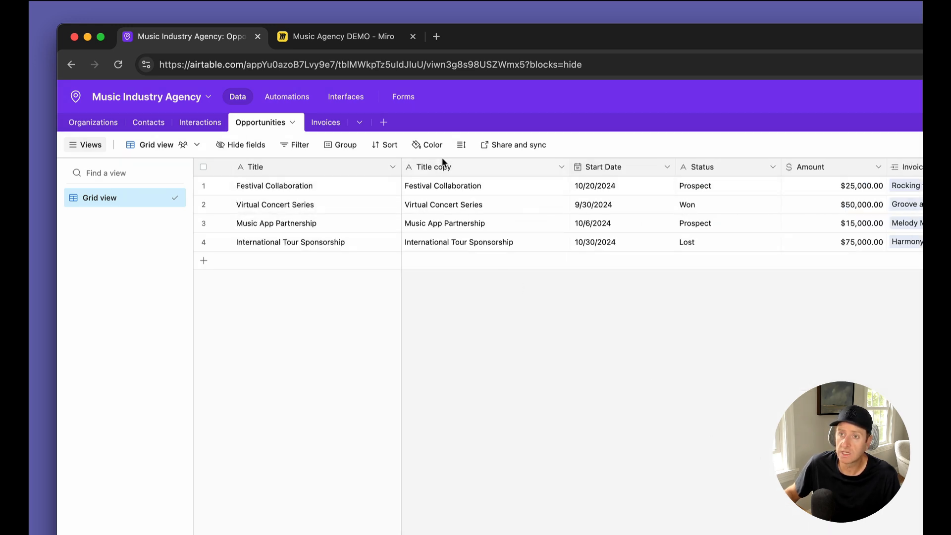
click(439, 167)
double_click(440, 165)
- Rename the Opportunities primary field from Title to Name and change its type to Formula
click(359, 162)
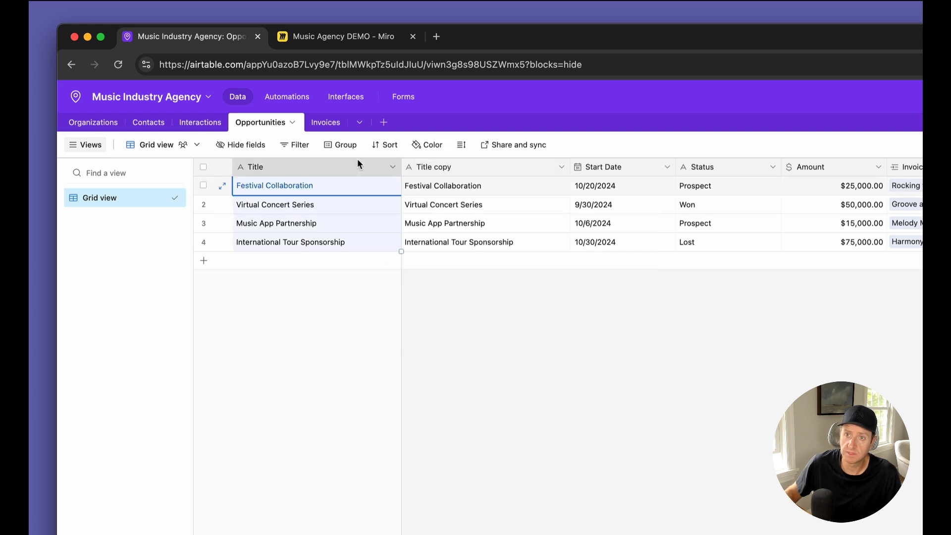
double_click(358, 162)
text(Name)
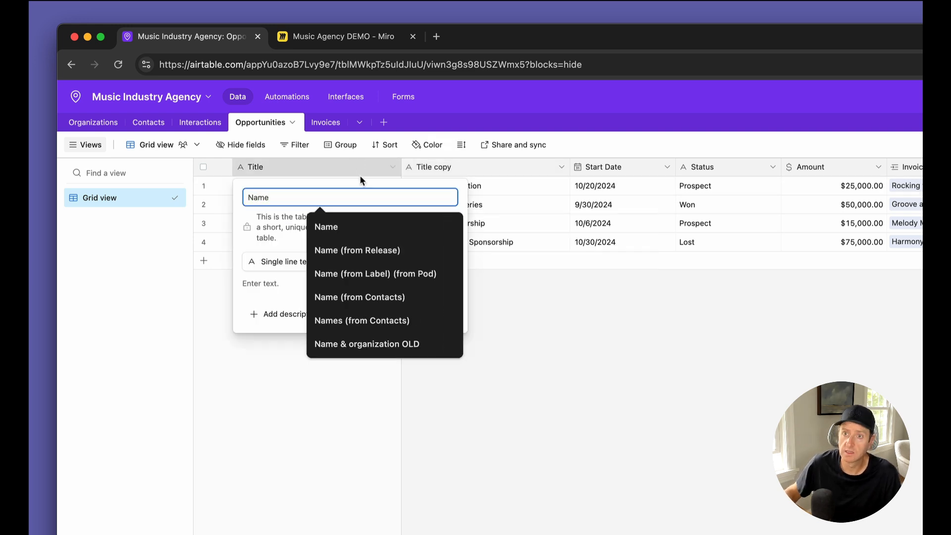
click(293, 223)
click(348, 272)
text(f)
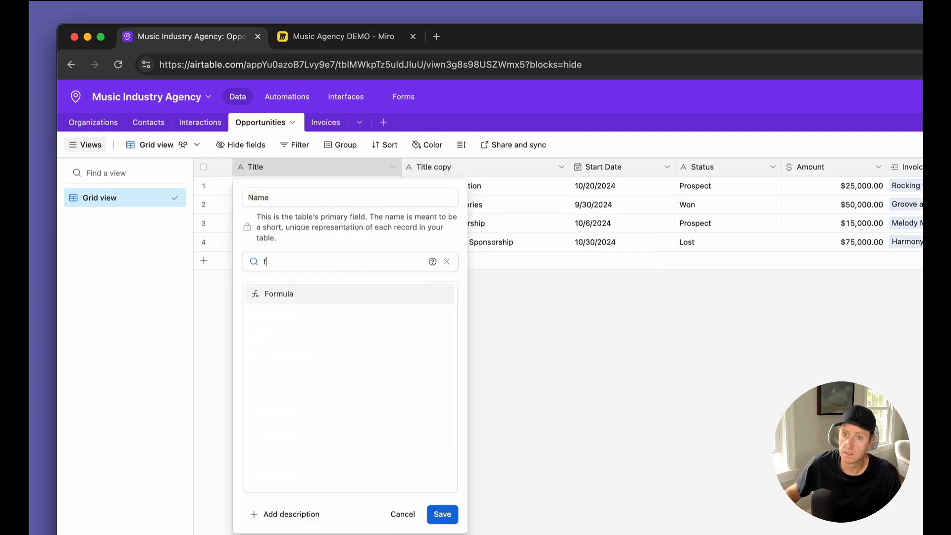
click(318, 300)
click(305, 320)
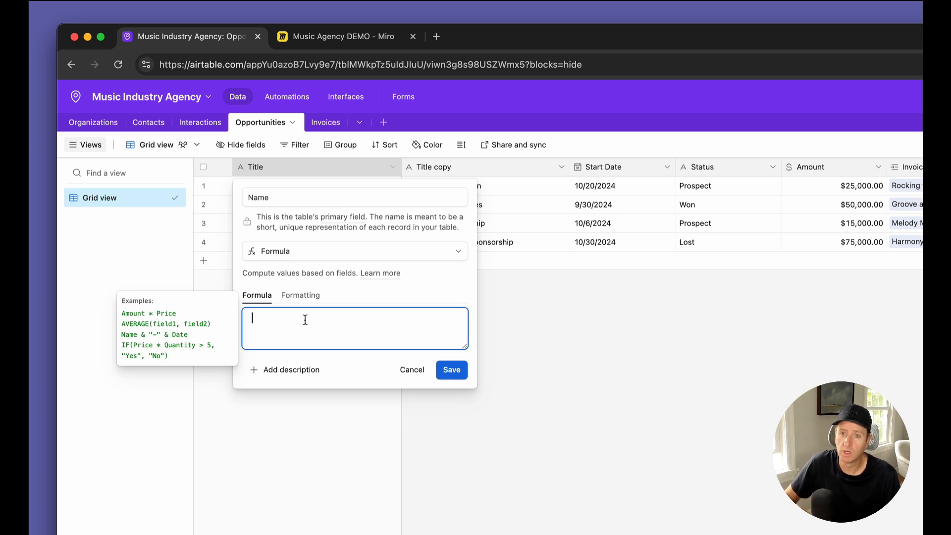
- Begin the Opportunities Name formula with the organization followed by a space and an opening square bracket: Organization&" ["&
text(or)
key(Down)
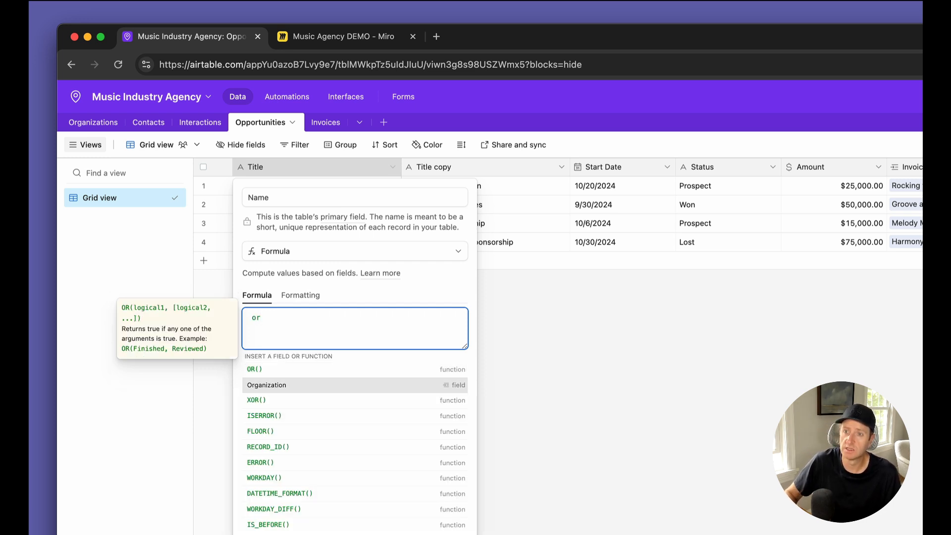
key(Return)
text(&)
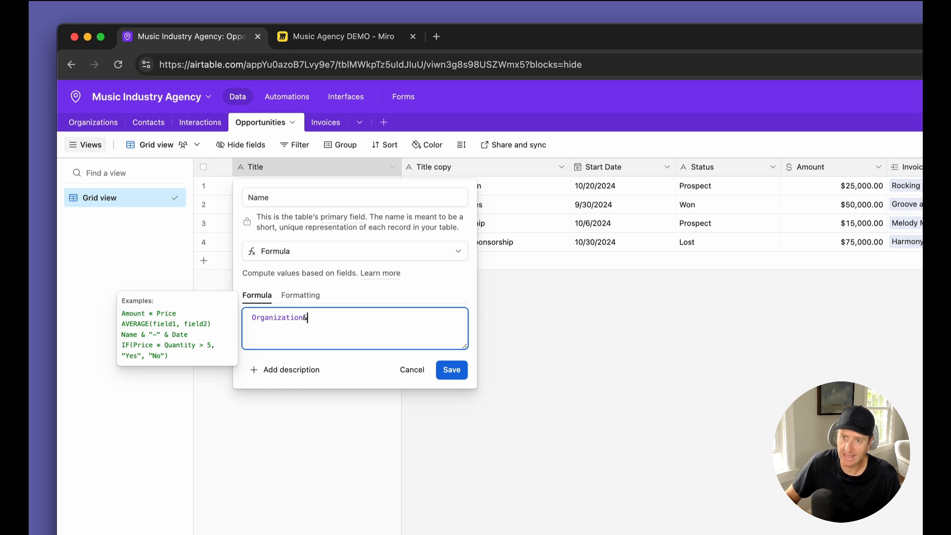
key(BackSpace)
text(")
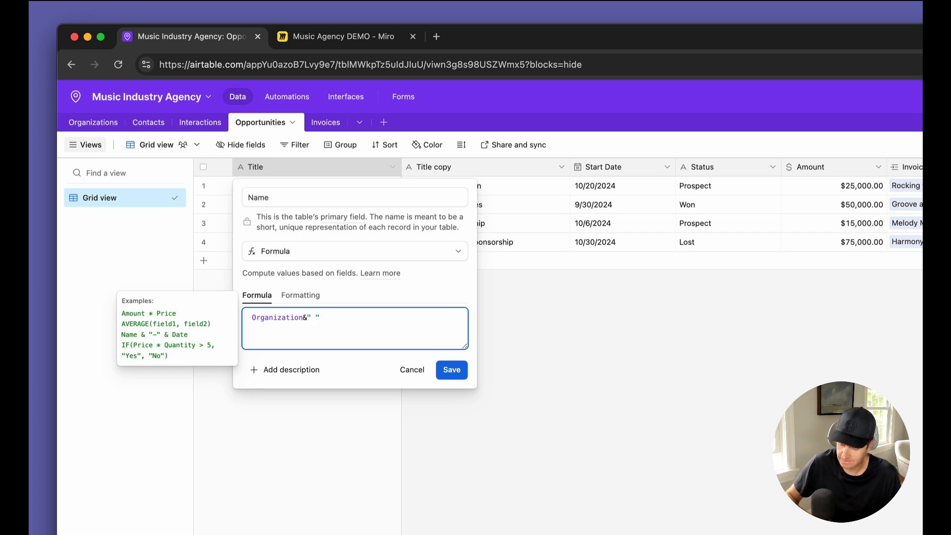
text( ("&)
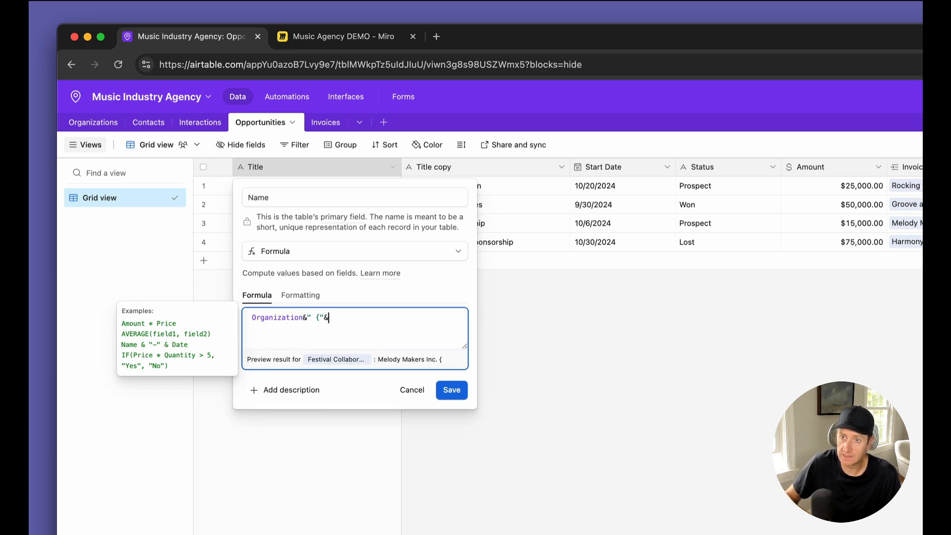
key(Left)
key(shift+Left)
text([)
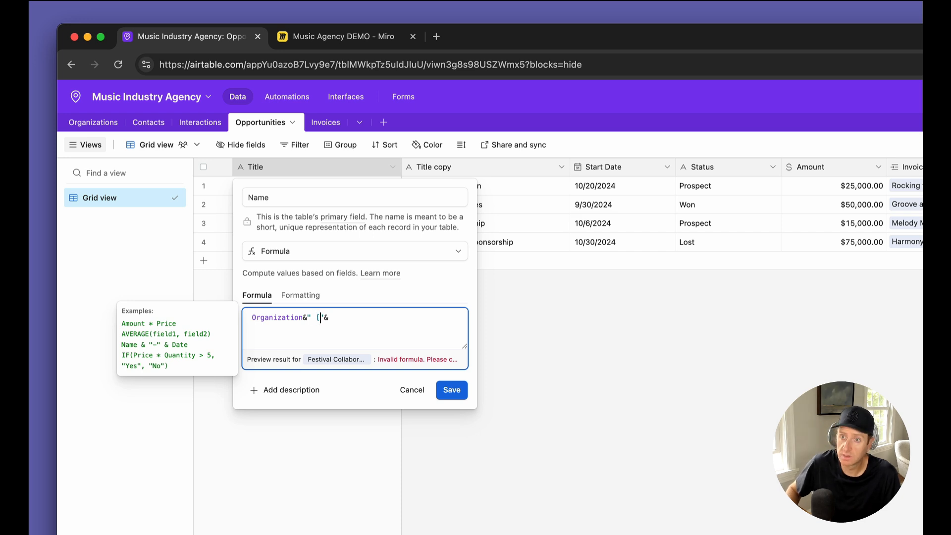
- Add a DATETIME_FORMAT function to the formula with the Start Date field as its first argument
text(date)
key(Down)
key(Down)
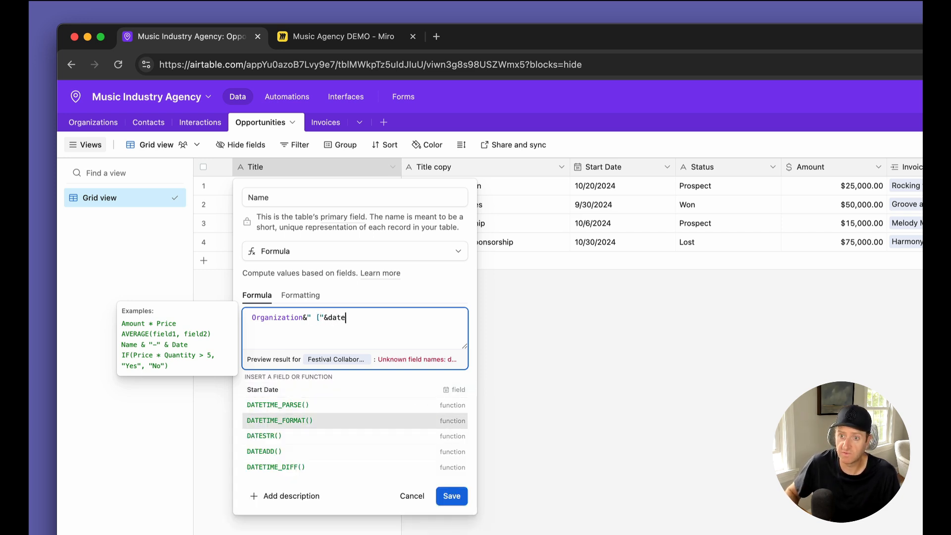
key(Return)
text(date)
key(Return)
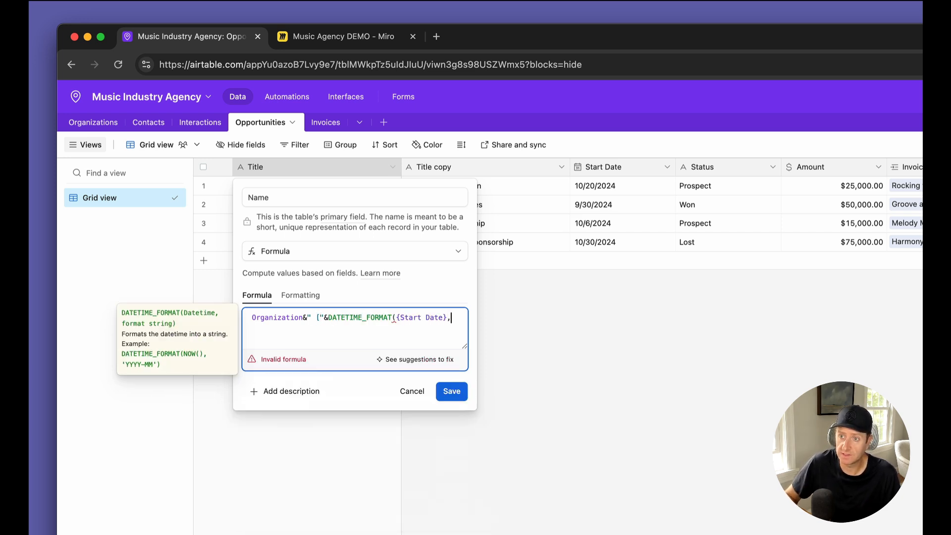
- Finish the formula with the date format and closing bracket, "M/D/YYYY")&"]", then save it and confirm the field change
text(, ")
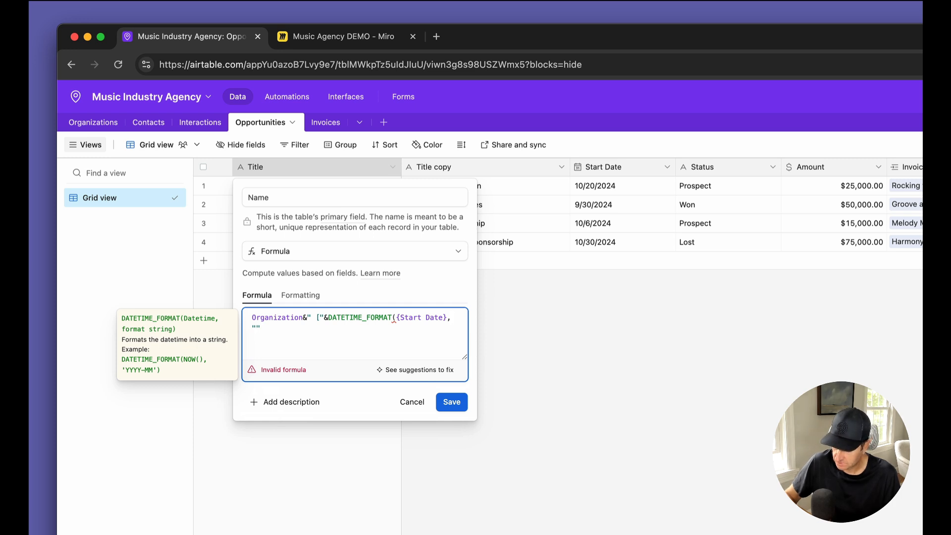
text(M/D/YY)
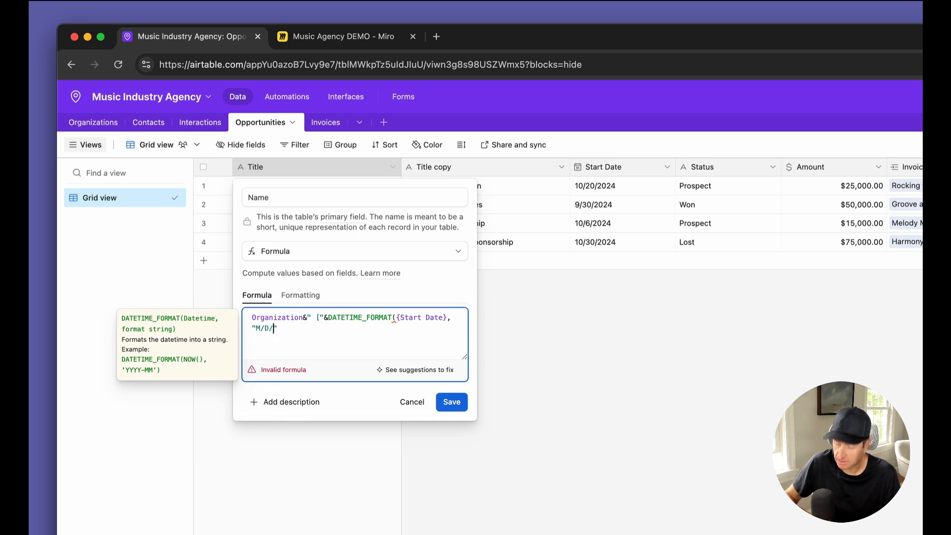
text(Y)
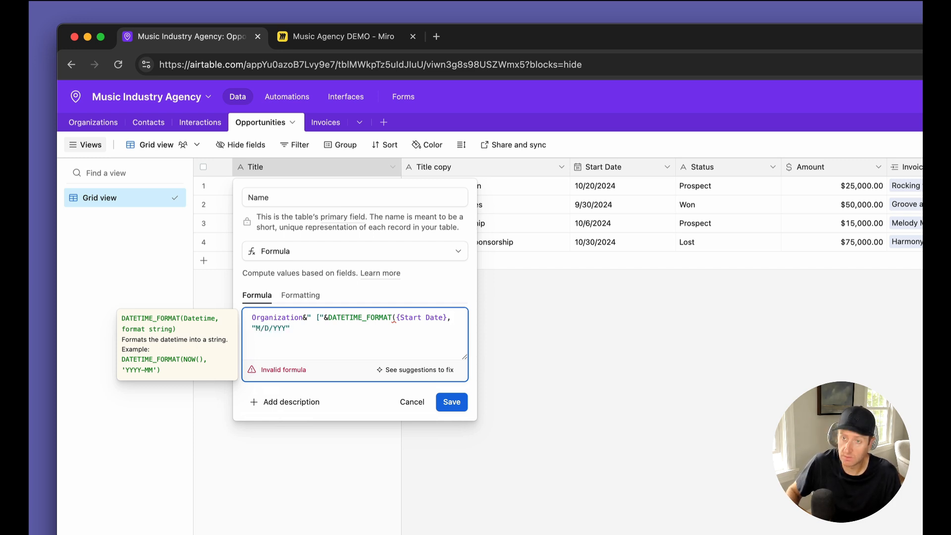
text(Y"))
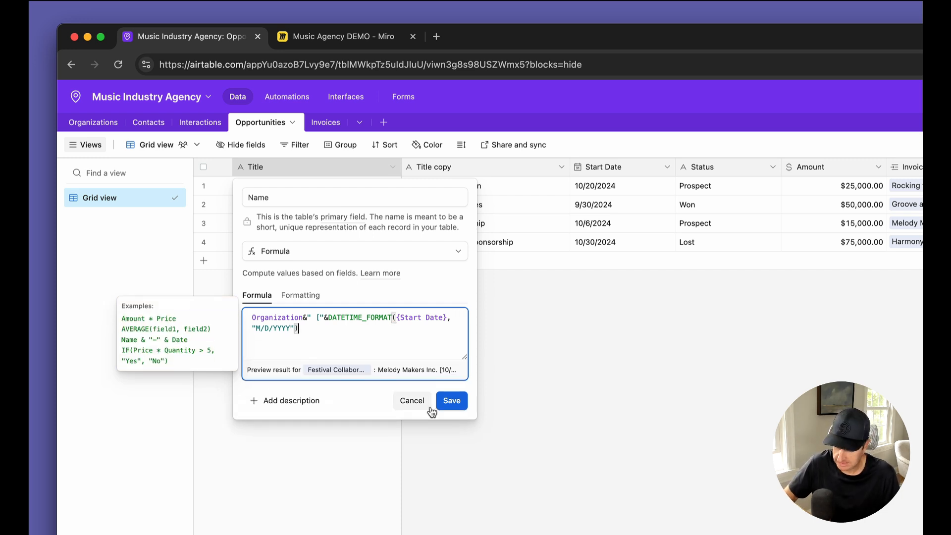
text(&"])
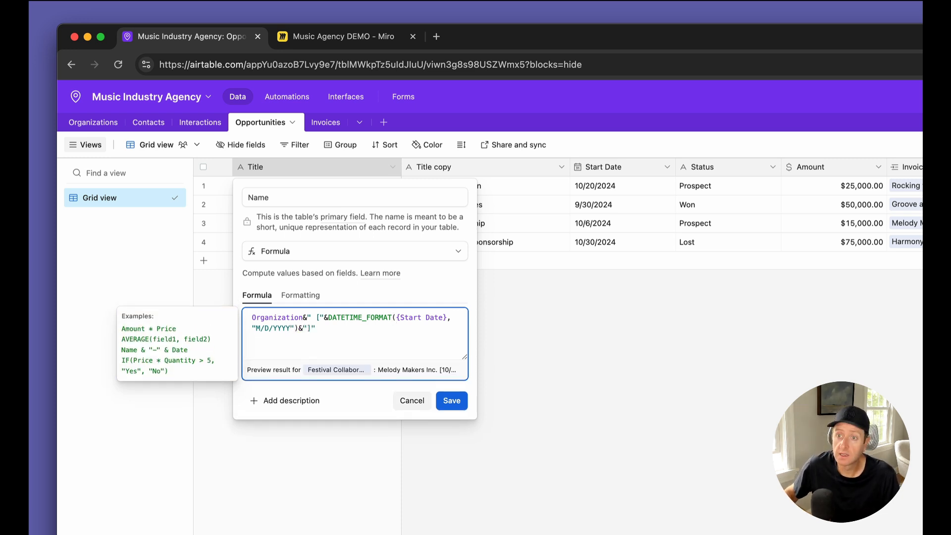
click(450, 403)
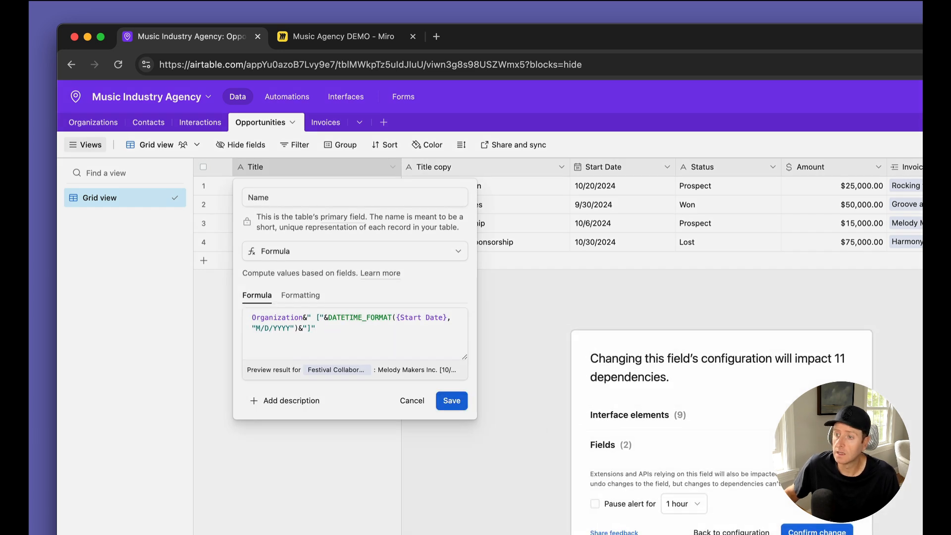
click(828, 530)
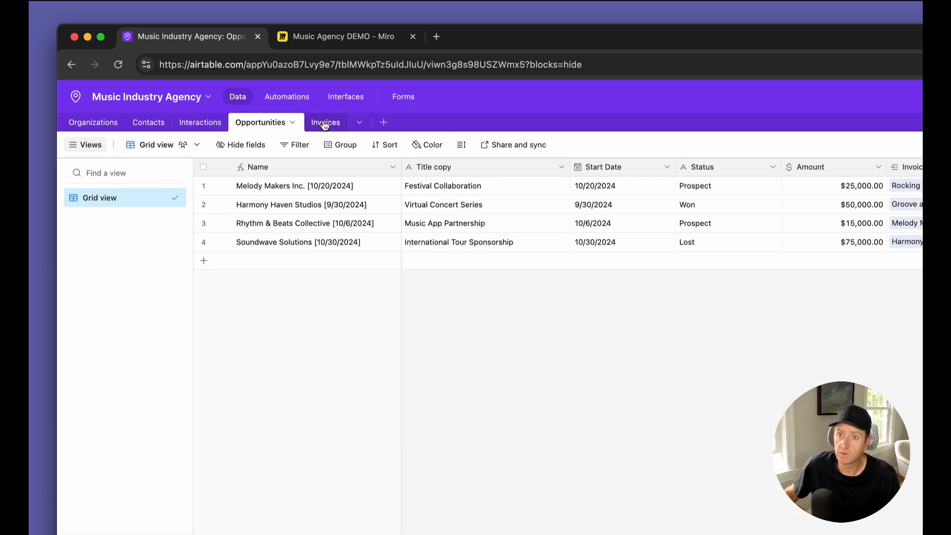
- In the Invoices table, duplicate the Title field including its cells, keeping the name Title copy
click(325, 123)
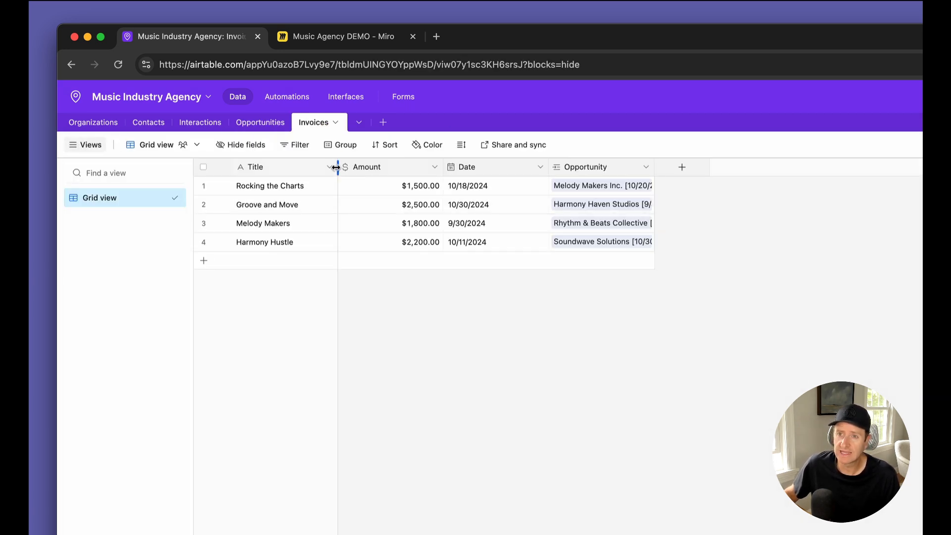
click(329, 167)
click(314, 221)
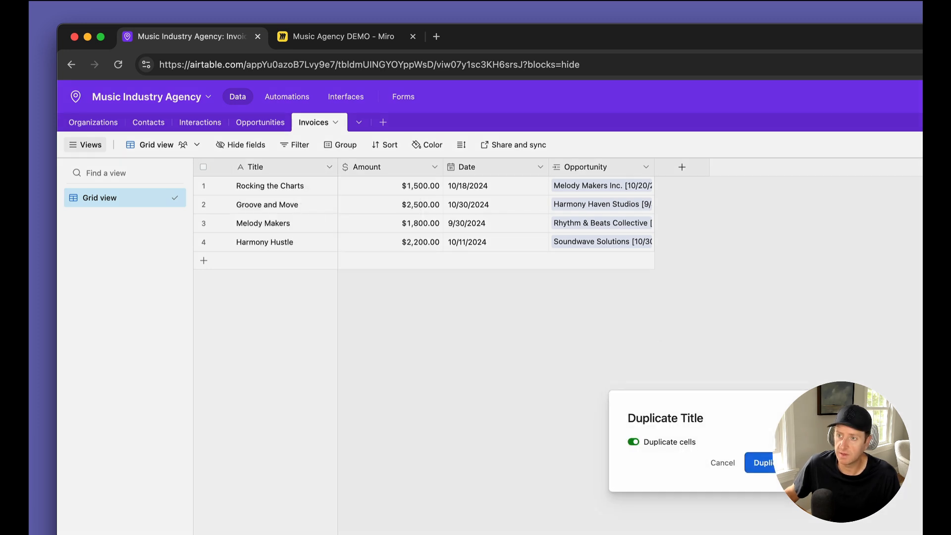
click(757, 462)
double_click(376, 166)
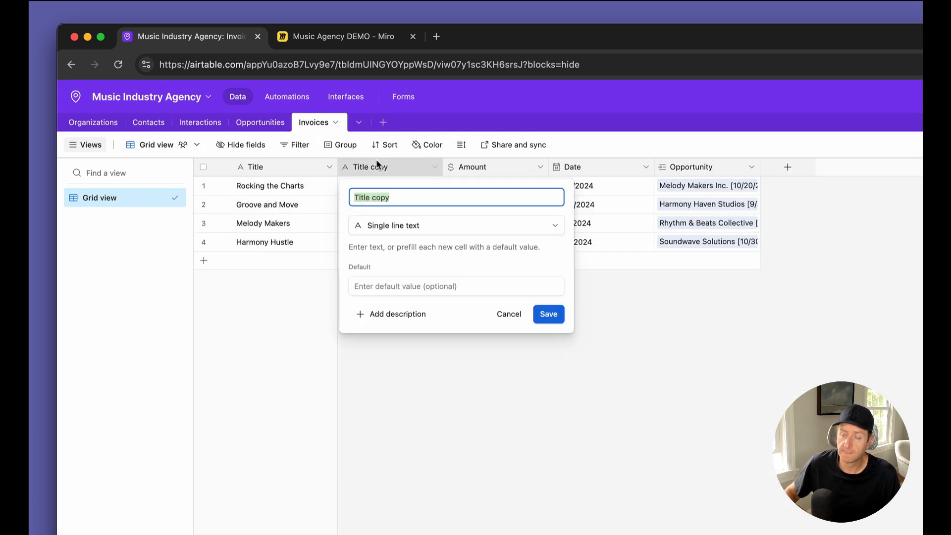
key(Escape)
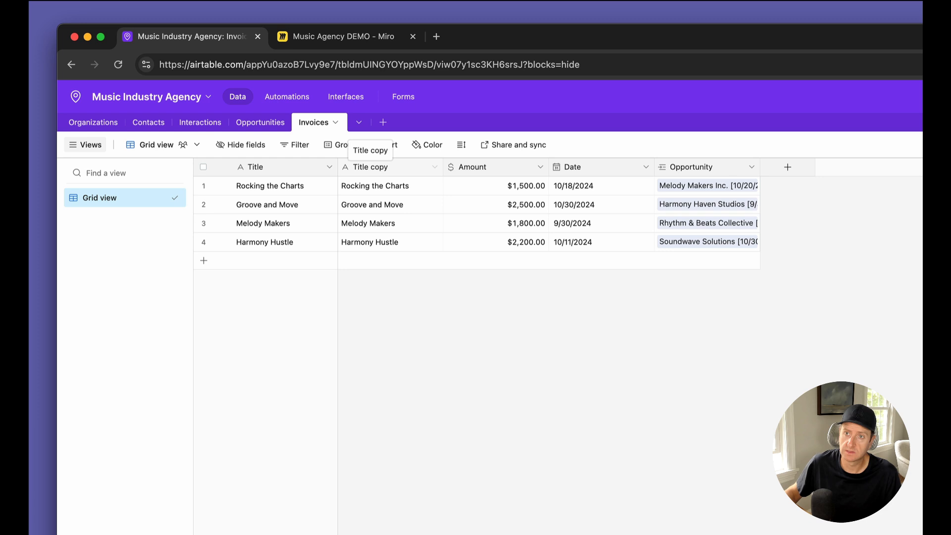
- Rename the Invoices primary field from Title to Name and change its type to Formula
double_click(313, 165)
text(Name)
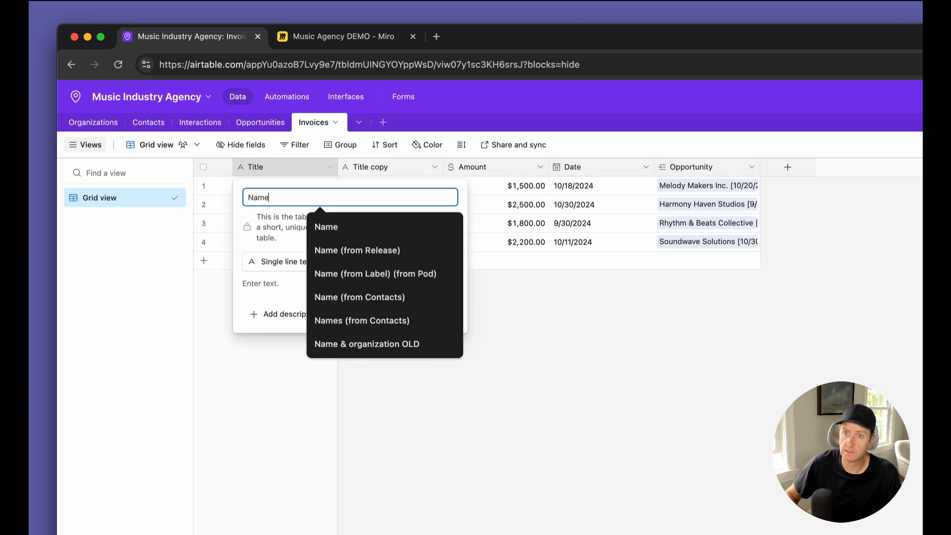
click(282, 261)
text(f)
click(293, 297)
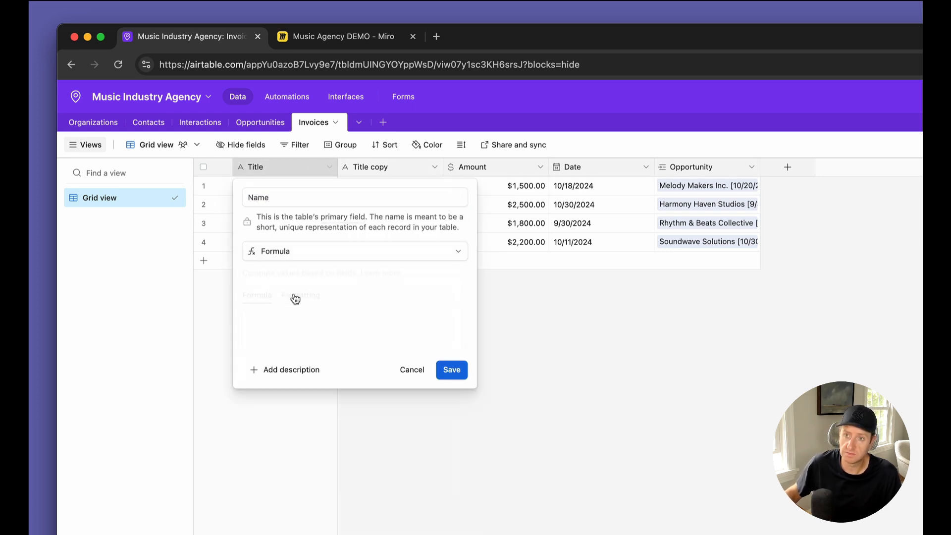
click(286, 324)
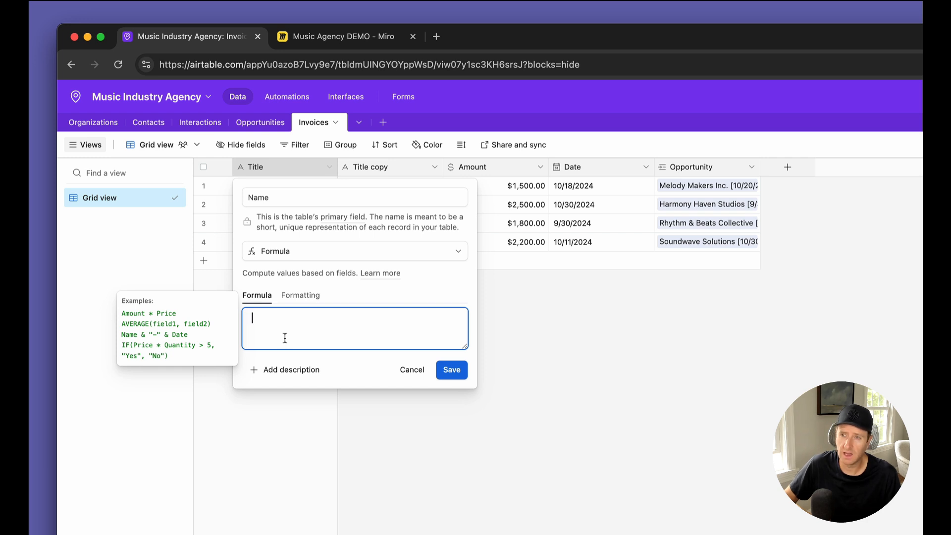
- Begin the Invoices Name formula with the opportunity, an opening square bracket and a date function: Opportunity&" ["&DATETIME_FORMAT(
text(opp)
key(Tab)
text(&" )
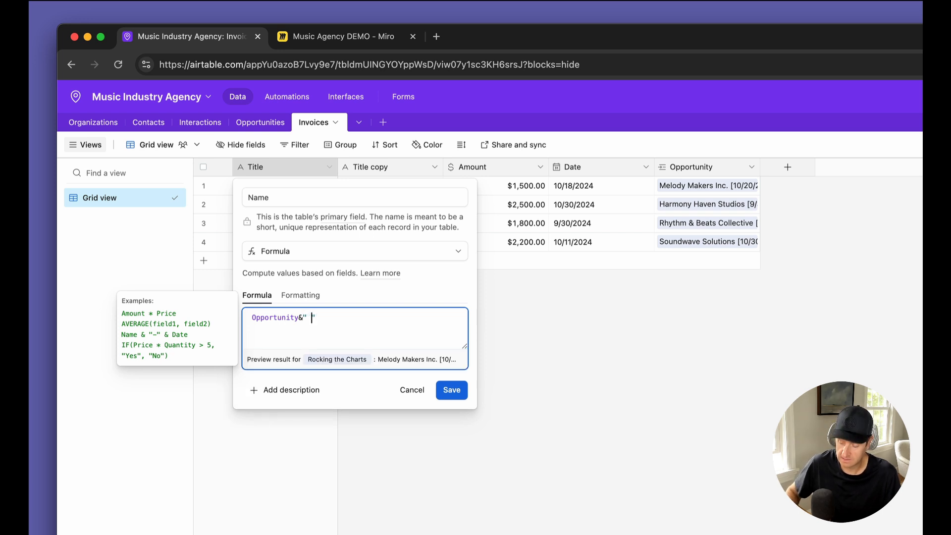
text(["&datetime)
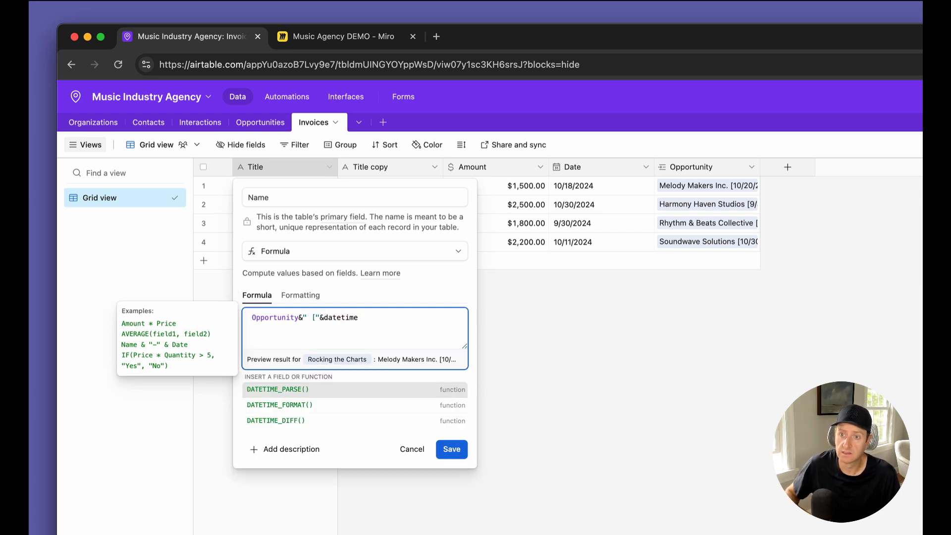
key(Down)
key(Return)
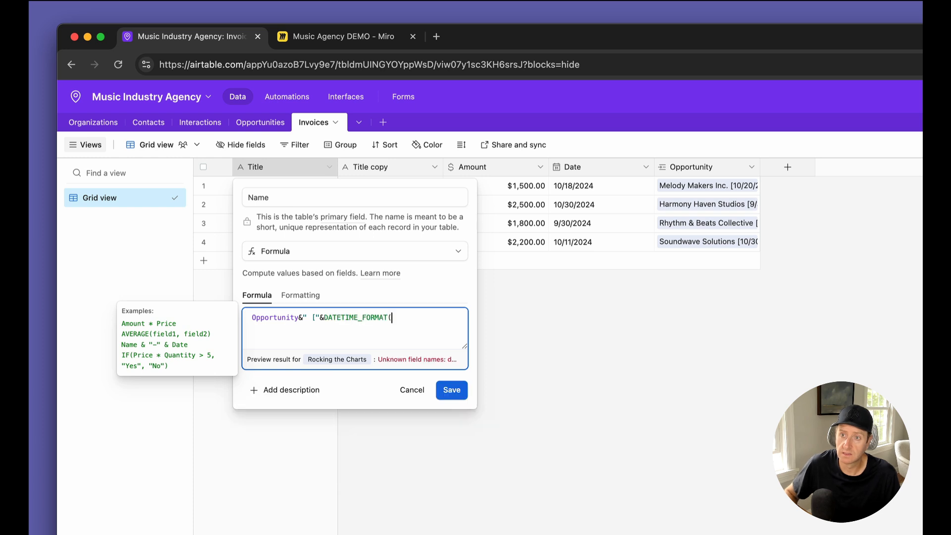
- Finish the Invoices Name formula with the date and closing bracket: Date,"M/D/YYYY")&"]"
text(&)
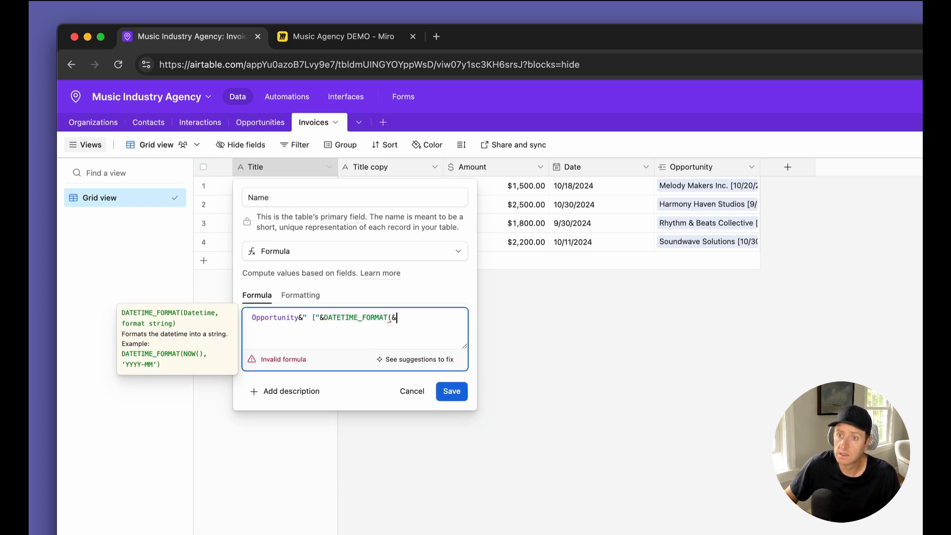
key(BackSpace)
text(Date,)
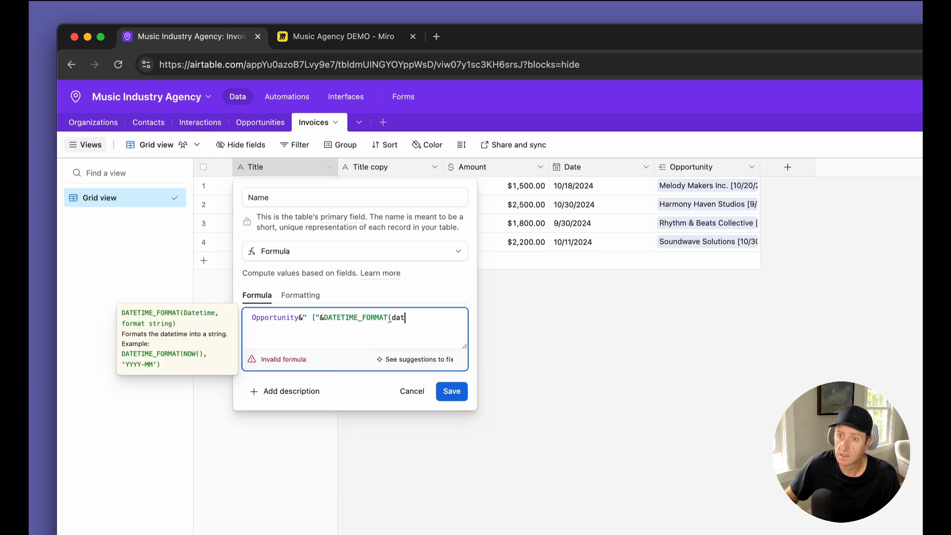
text(")
text(M/D/YYY)
text(Y")
text()&")
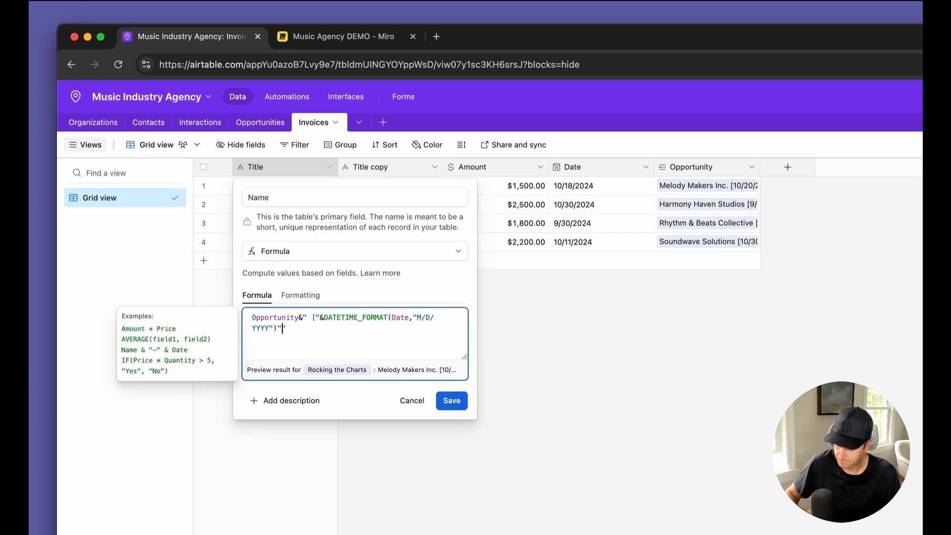
text(])
key(Left)
key(Left)
text(&)
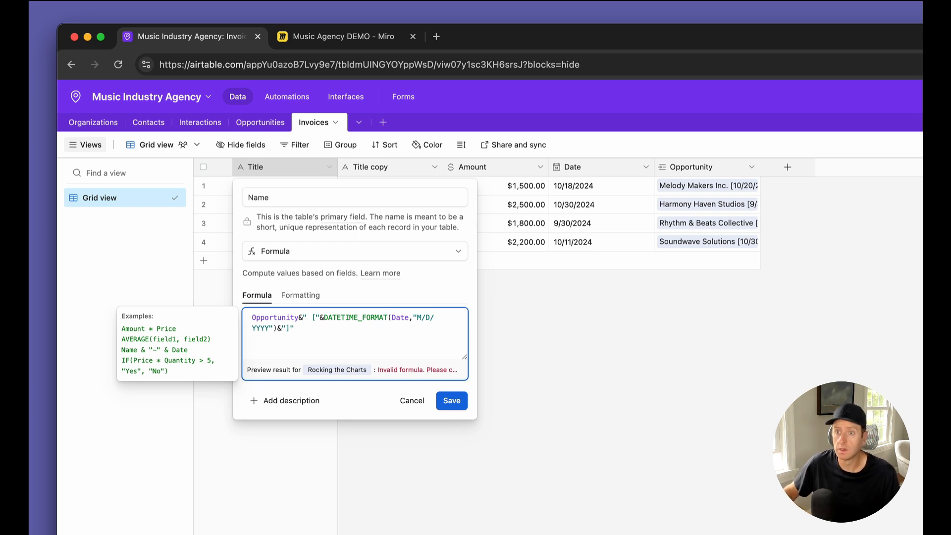
- Save the Invoices Name formula, confirm the field change, and widen the Name column to fit the full names
click(458, 397)
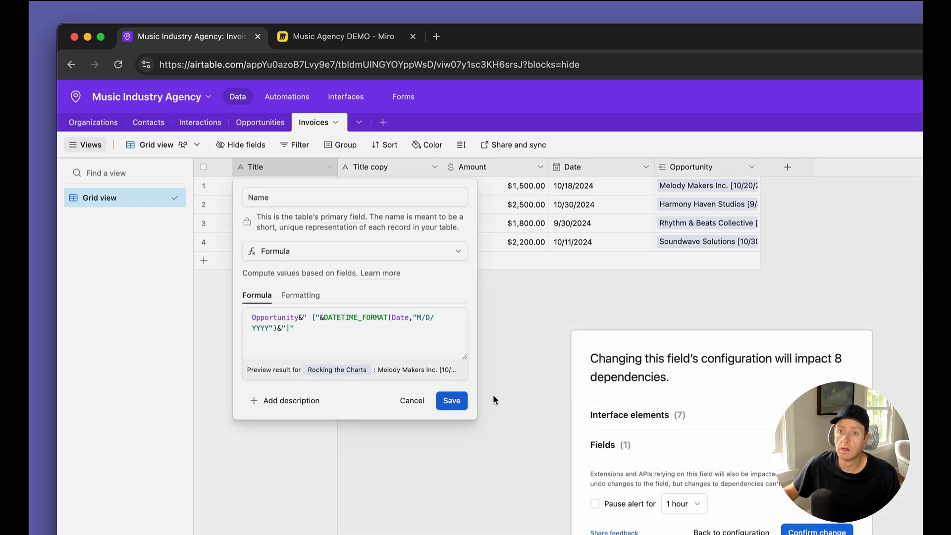
click(816, 530)
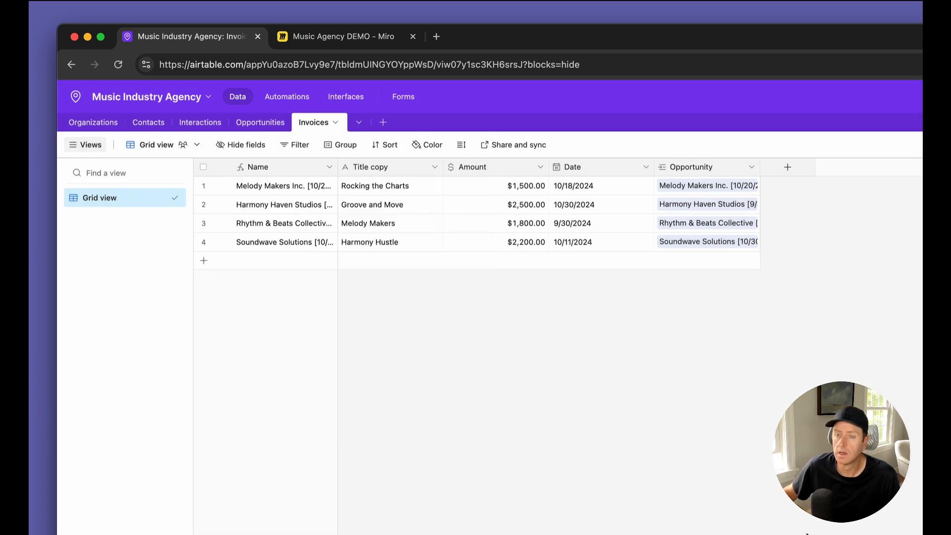
drag(350, 167, 364, 167)
drag(425, 168, 455, 167)
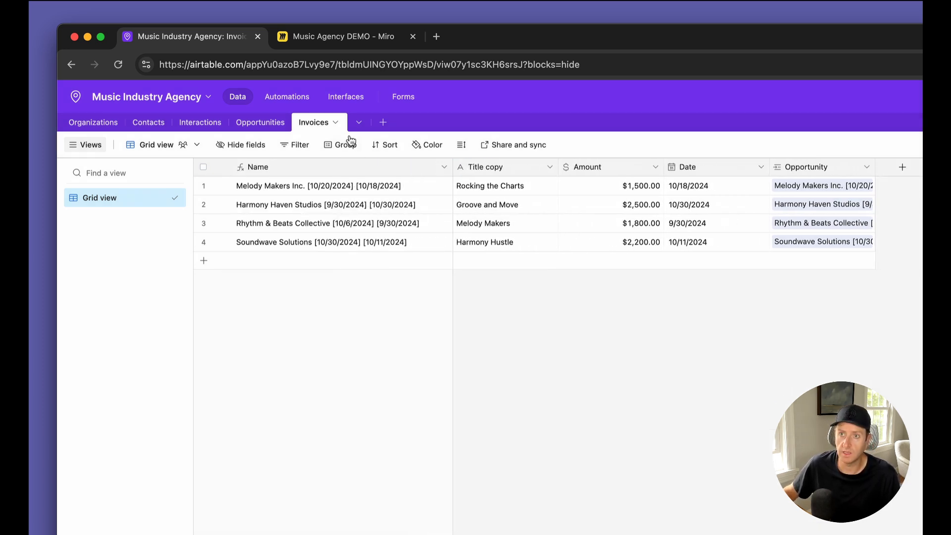
- Switch from the data tables to the app's interfaces and skip the introductory tour
click(99, 124)
click(339, 99)
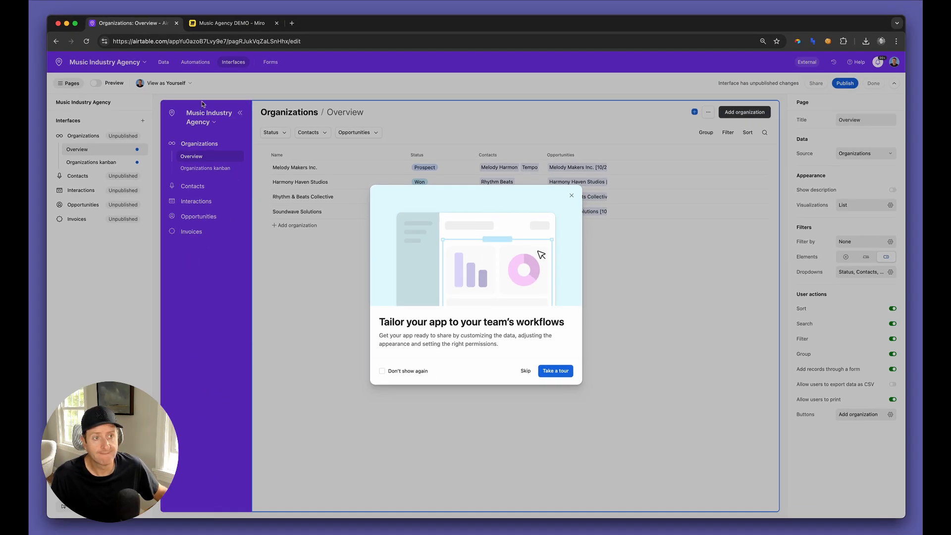
click(526, 371)
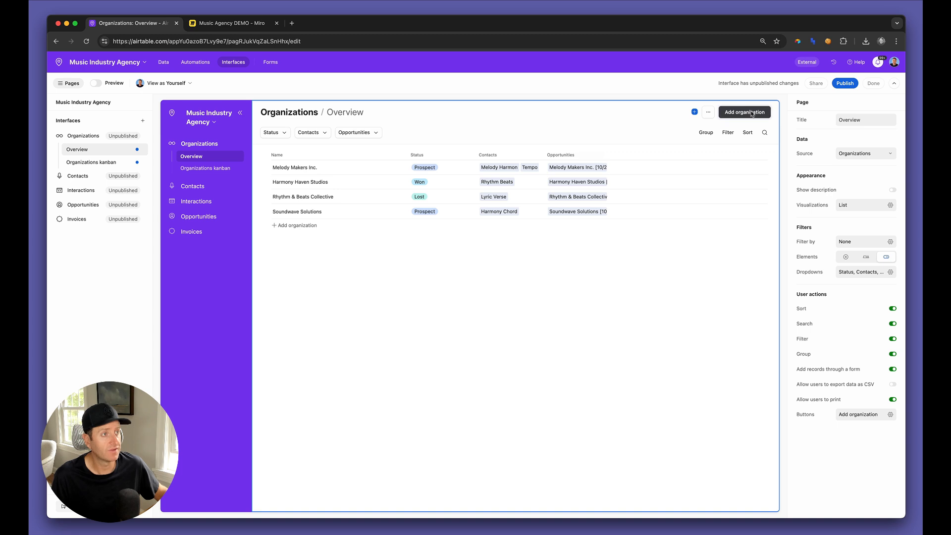
- Edit the form behind the Add organization button and remove its Contacts and Opportunities fields
click(750, 113)
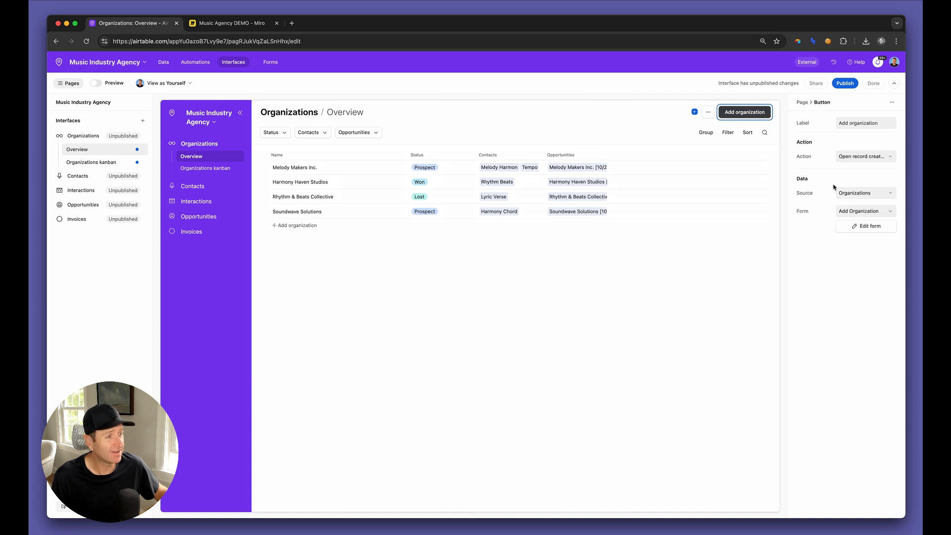
click(868, 226)
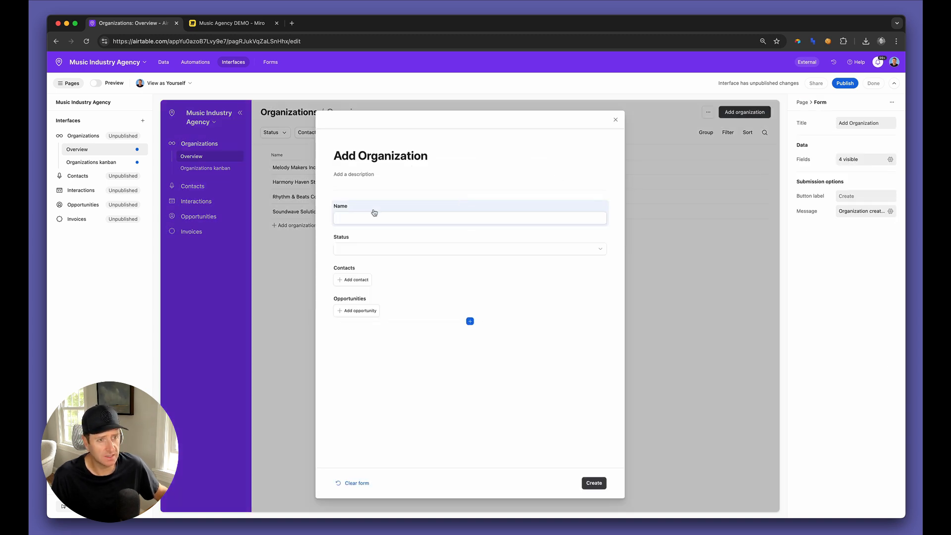
click(394, 275)
key(BackSpace)
click(401, 277)
key(BackSpace)
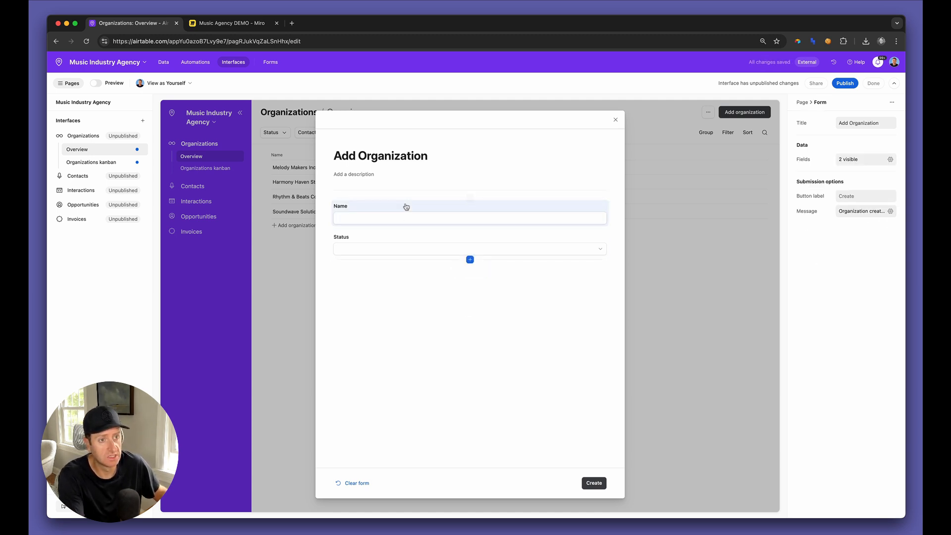
- Make the Name and Status fields required in the Add Organization form
click(407, 204)
click(891, 293)
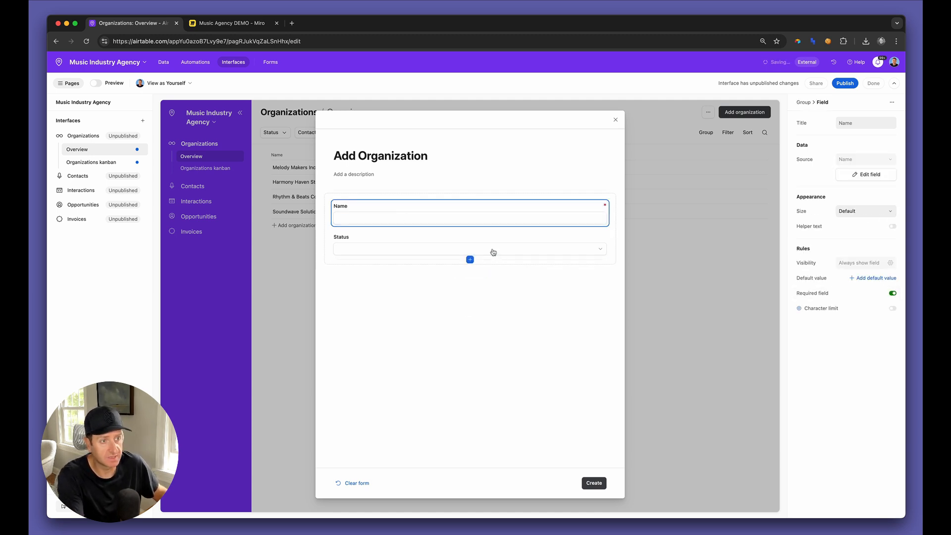
click(484, 237)
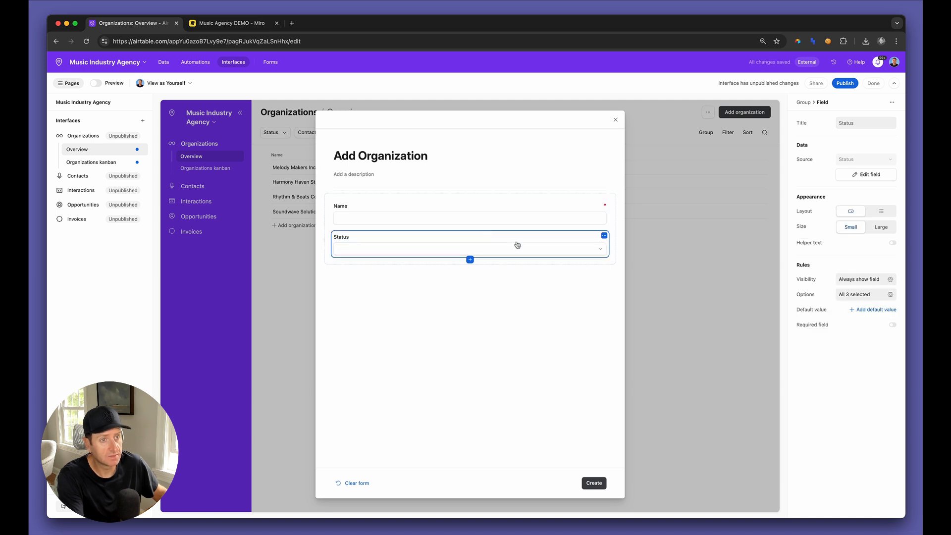
click(890, 327)
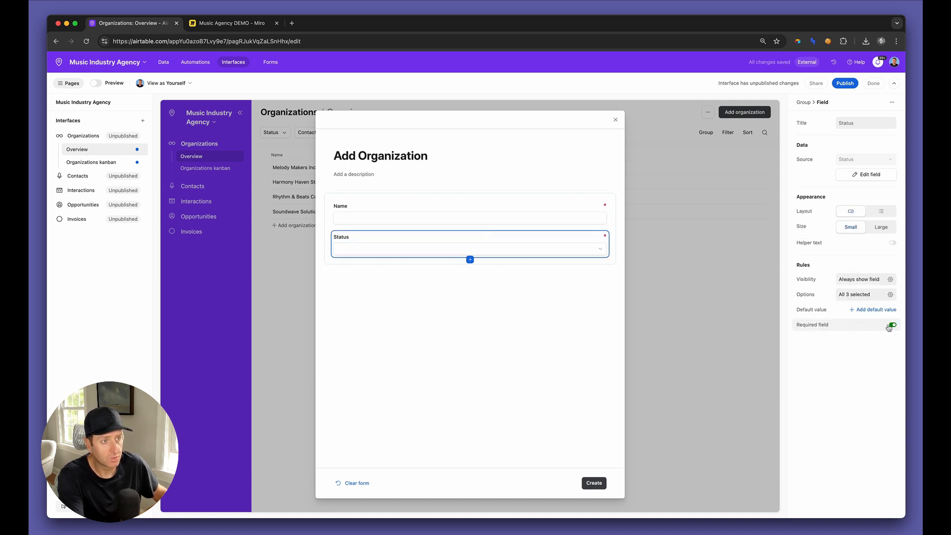
- Set the Status field's default value to Prospect in the Add Organization form and close the form
click(515, 253)
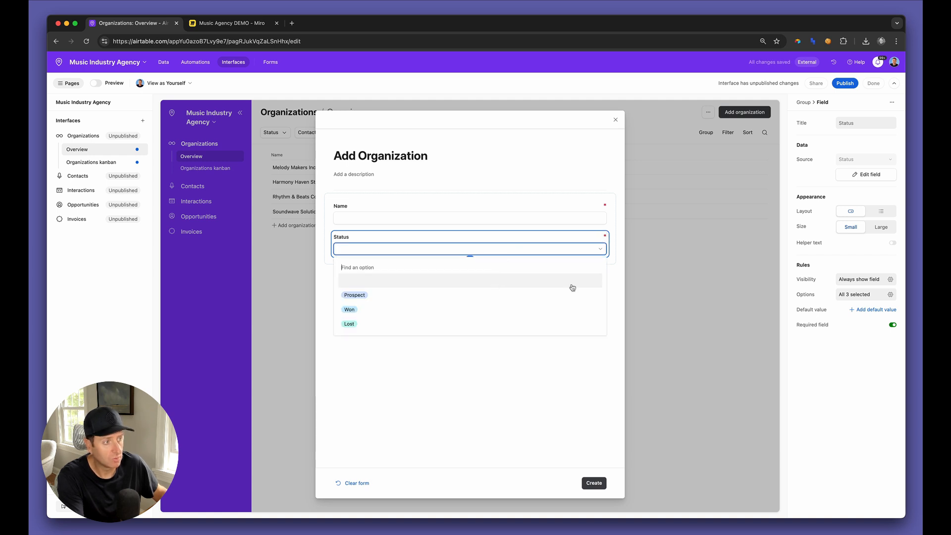
click(876, 309)
click(812, 326)
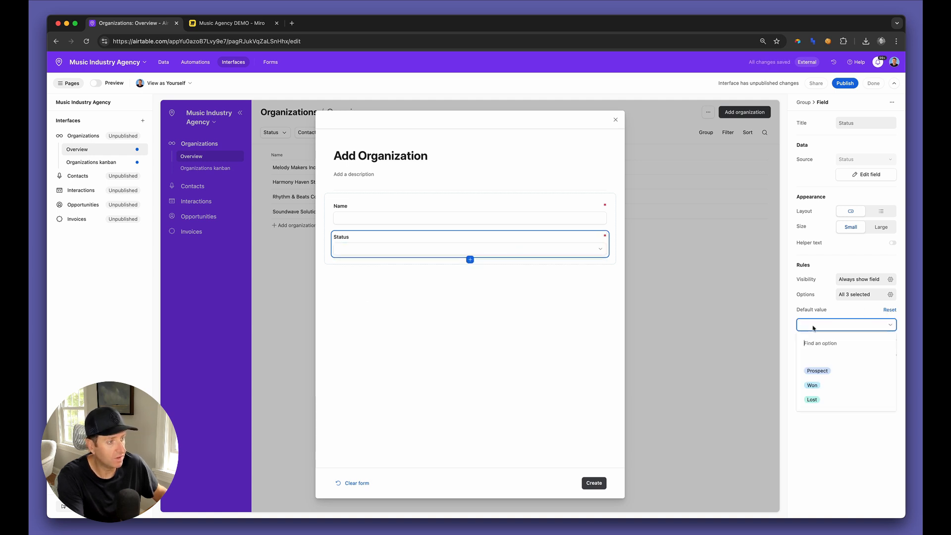
click(812, 385)
click(822, 325)
click(821, 372)
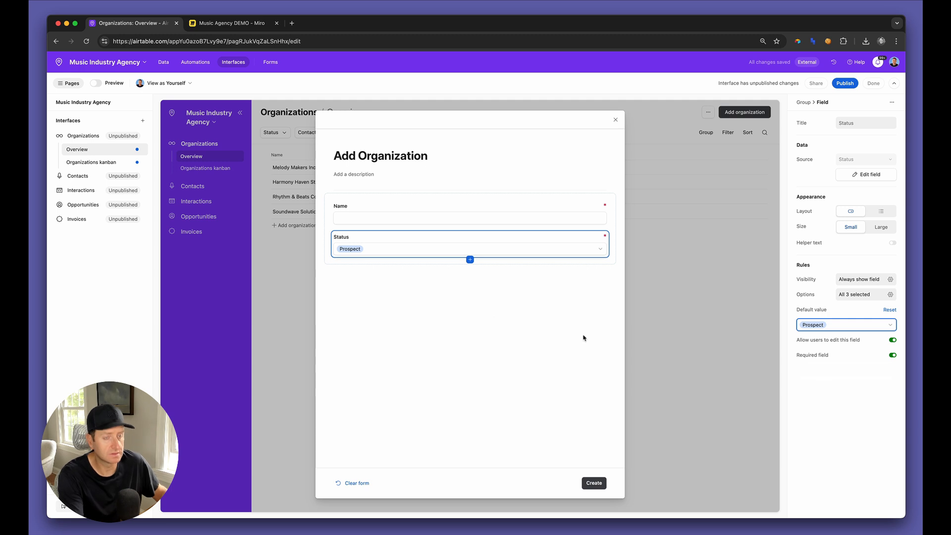
click(483, 318)
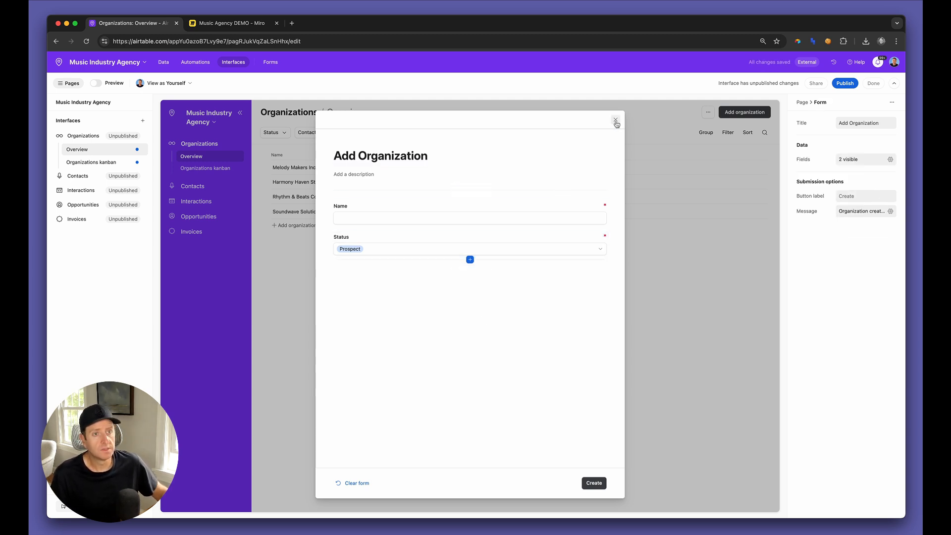
click(616, 121)
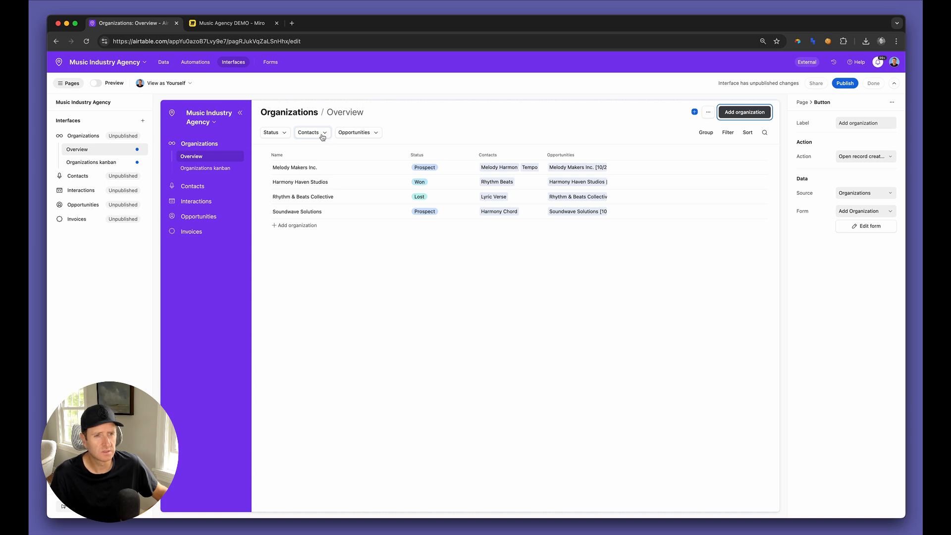
- Delete the Contacts and Opportunities dropdown filters from the Organizations overview page, keeping only Status
click(459, 134)
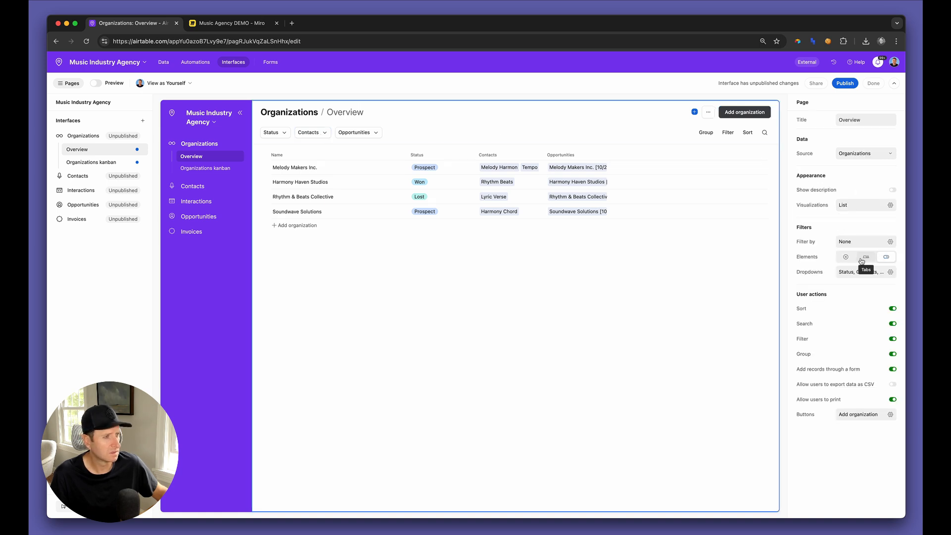
click(324, 136)
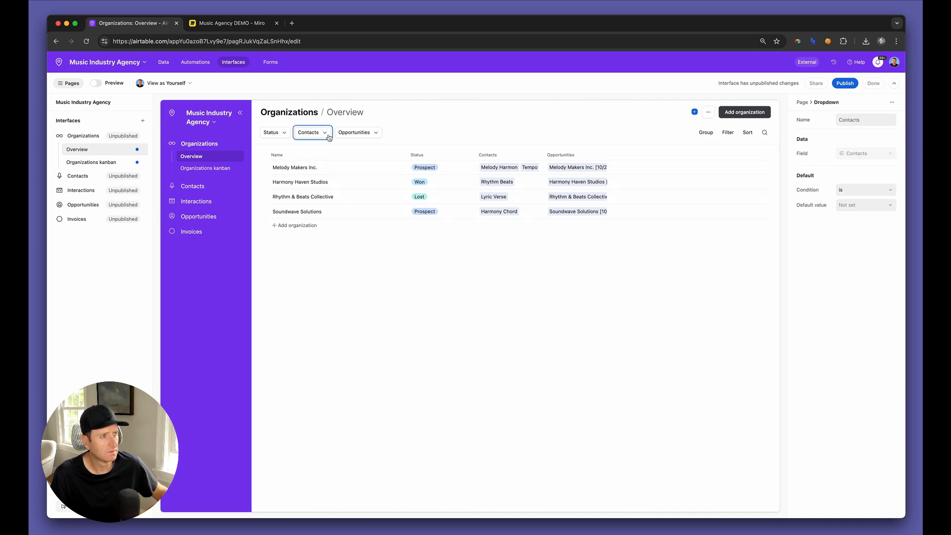
click(892, 104)
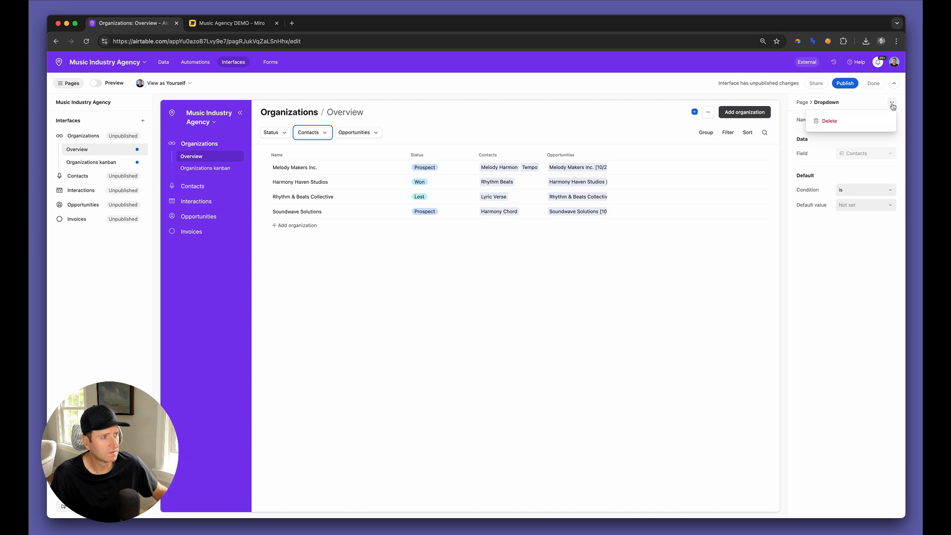
click(868, 124)
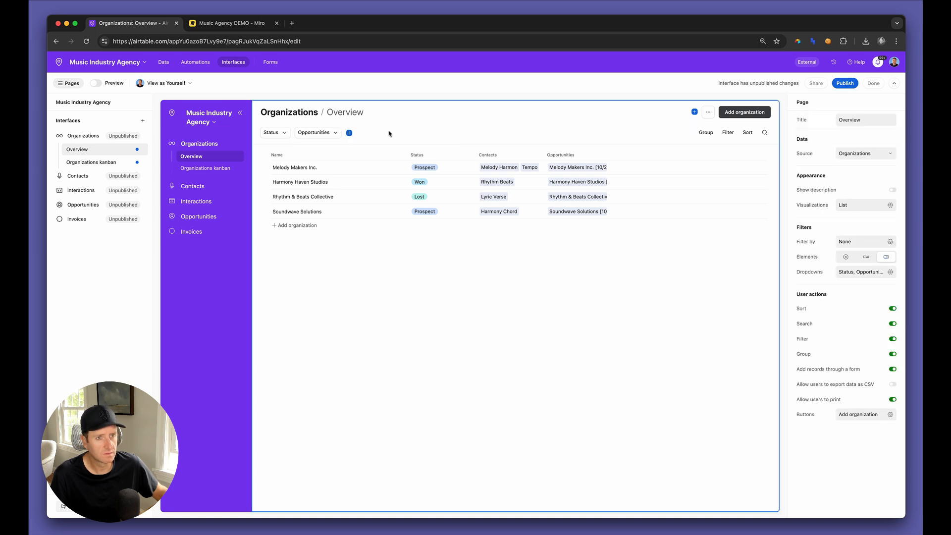
click(891, 104)
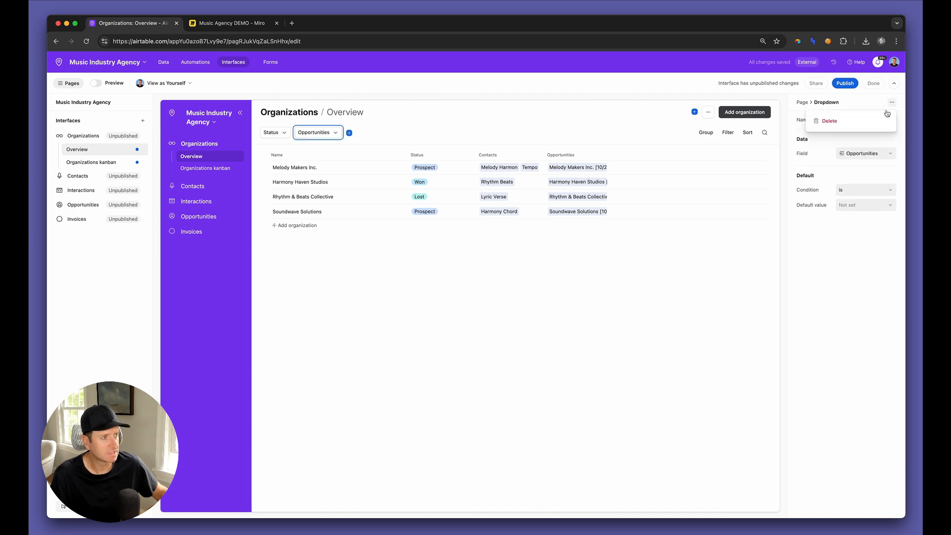
click(867, 126)
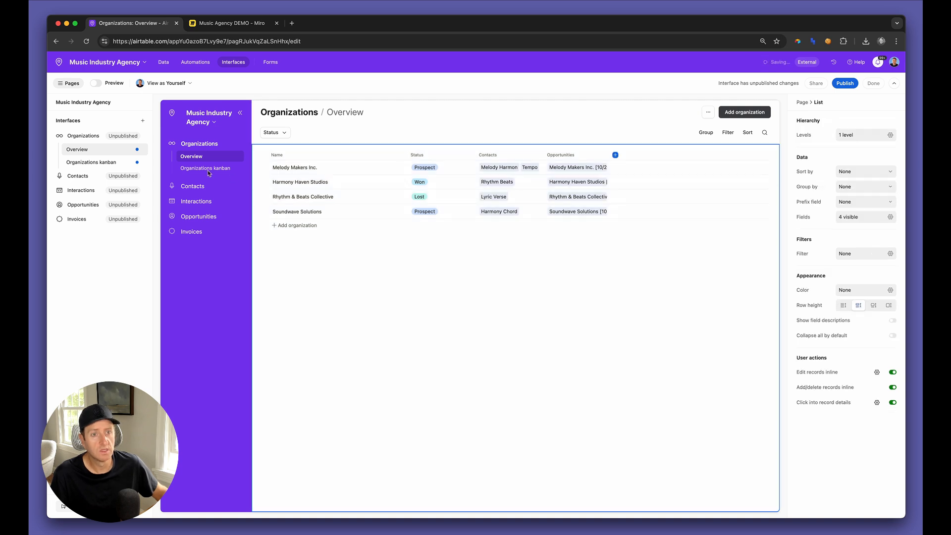
- On the Organizations kanban page, move the Soundwave Solutions card from Prospect to Won
click(191, 169)
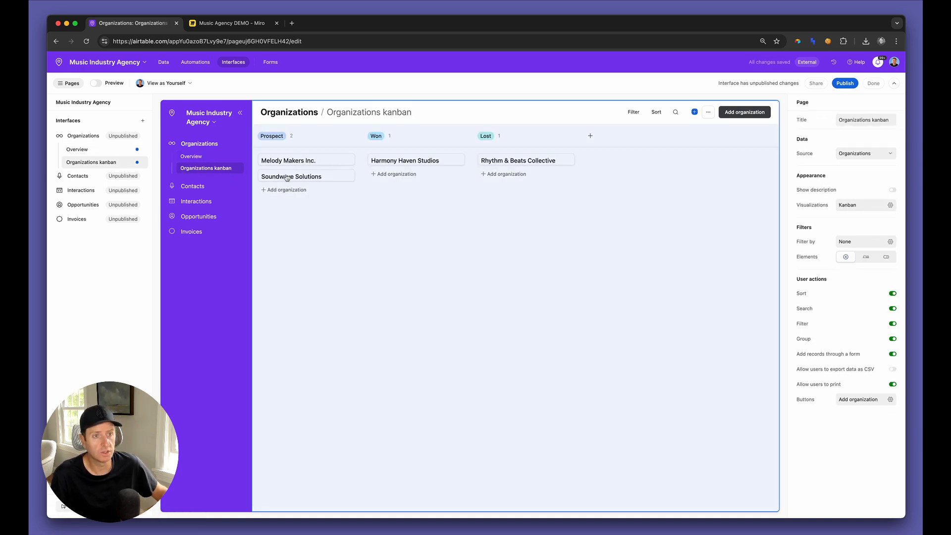
click(378, 177)
drag(346, 180, 424, 182)
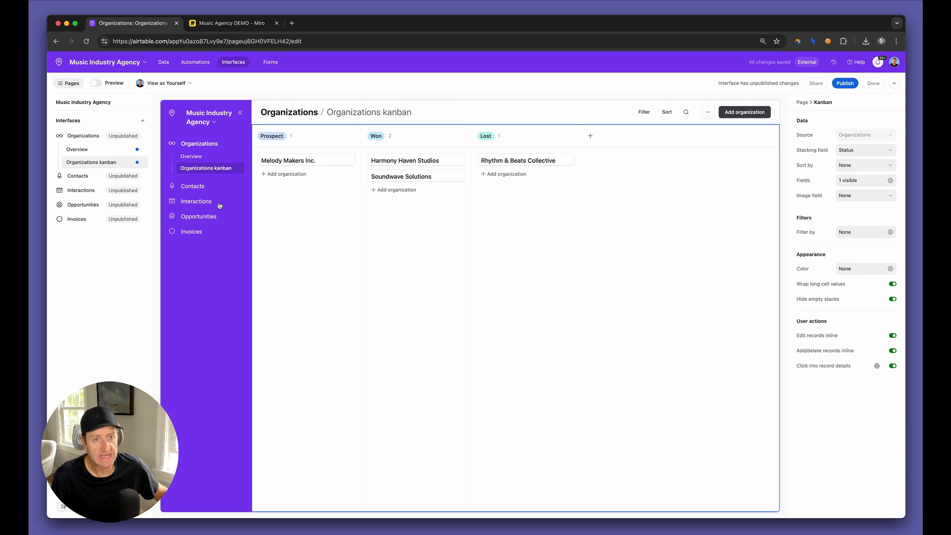
- Open the Contacts overview page and select its list for editing
click(199, 191)
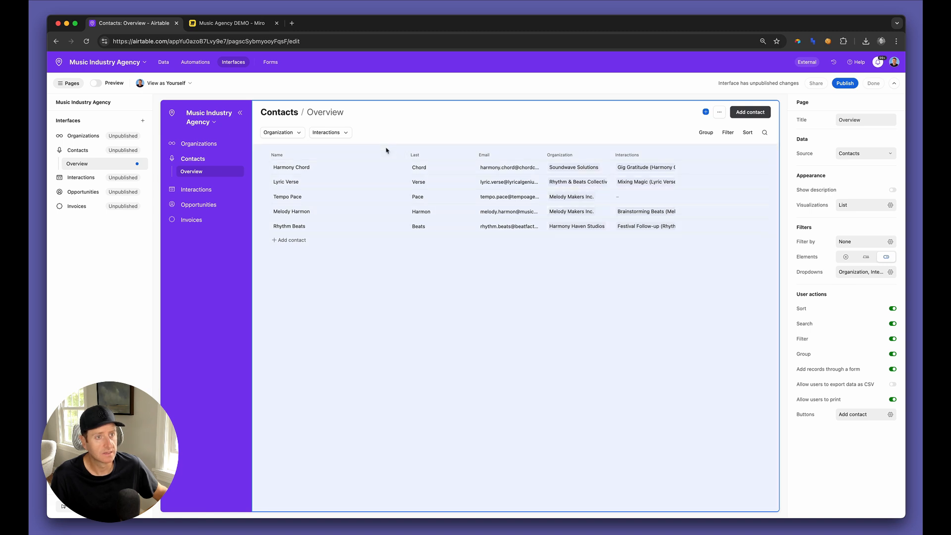
click(382, 149)
click(864, 217)
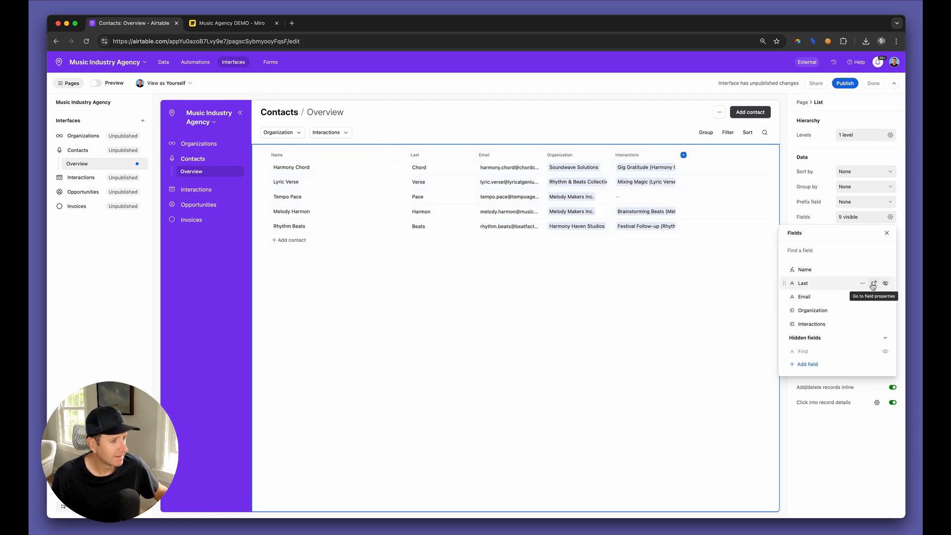
click(873, 284)
click(866, 173)
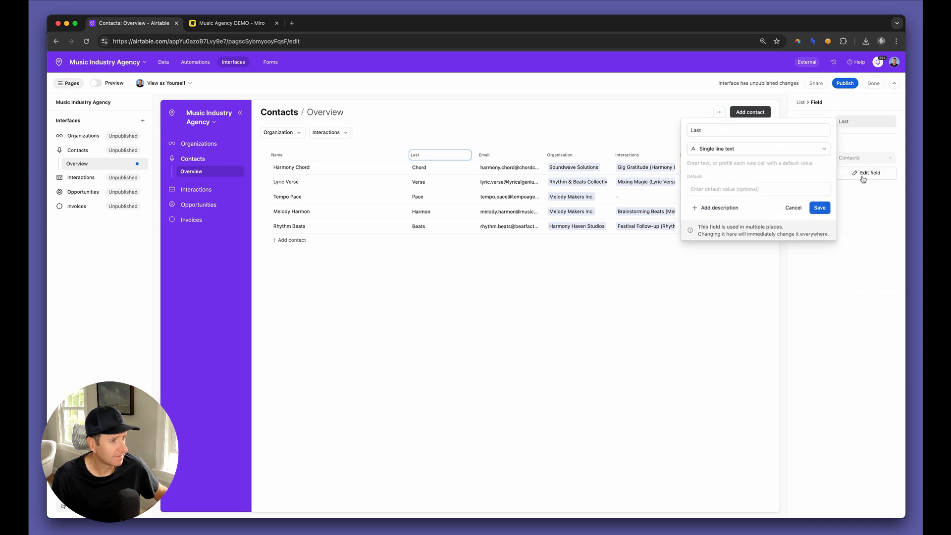
click(784, 208)
click(683, 340)
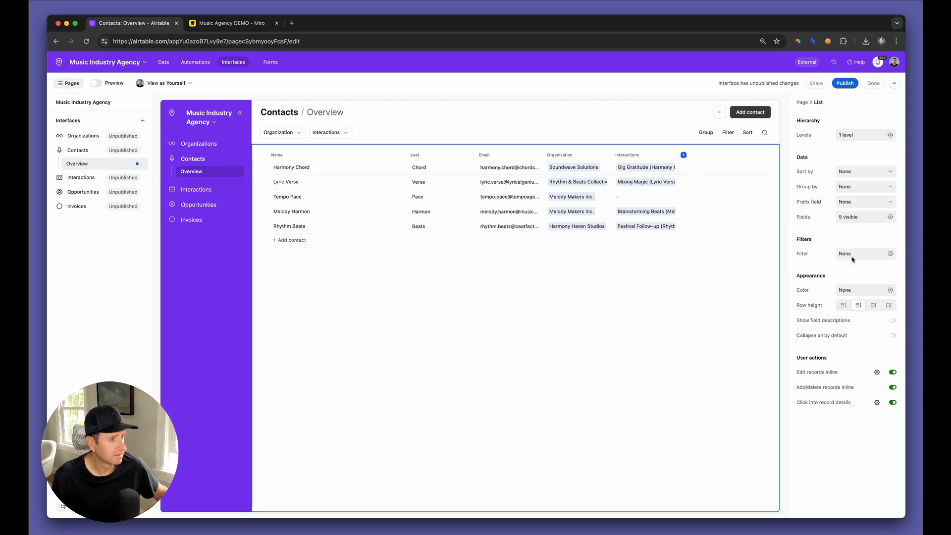
- Hide the Last and Interactions fields from the Contacts overview list
click(862, 217)
click(885, 283)
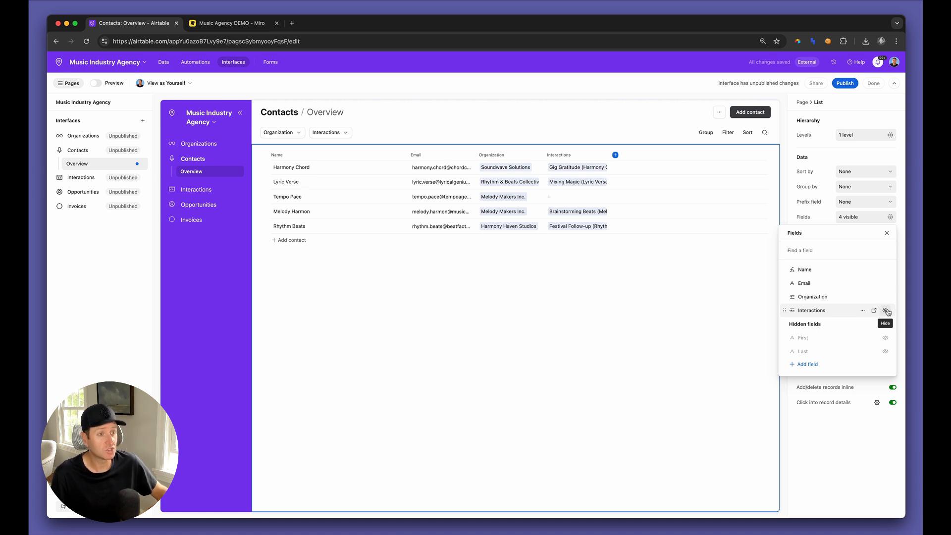
click(887, 311)
click(553, 159)
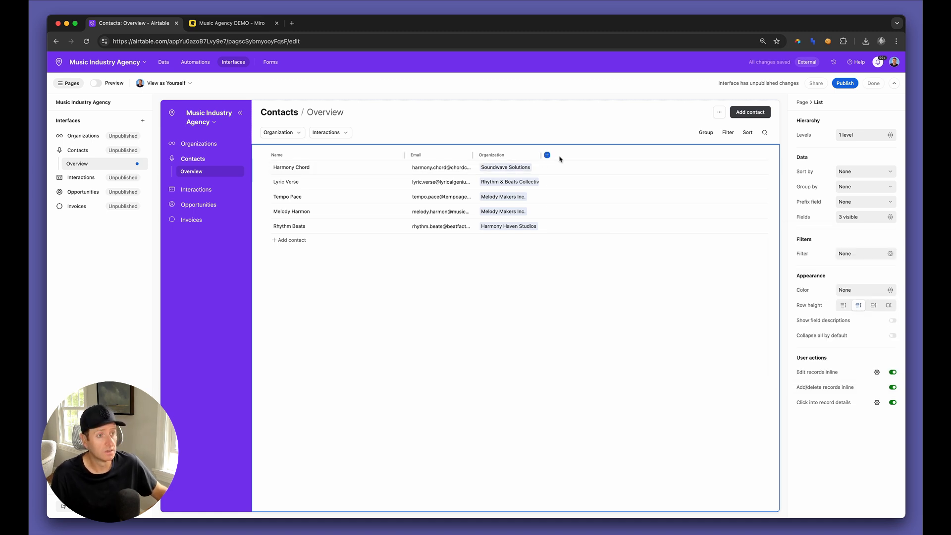
- Widen the Organization and Email columns in the Contacts list and narrow the Name column
drag(541, 155, 578, 155)
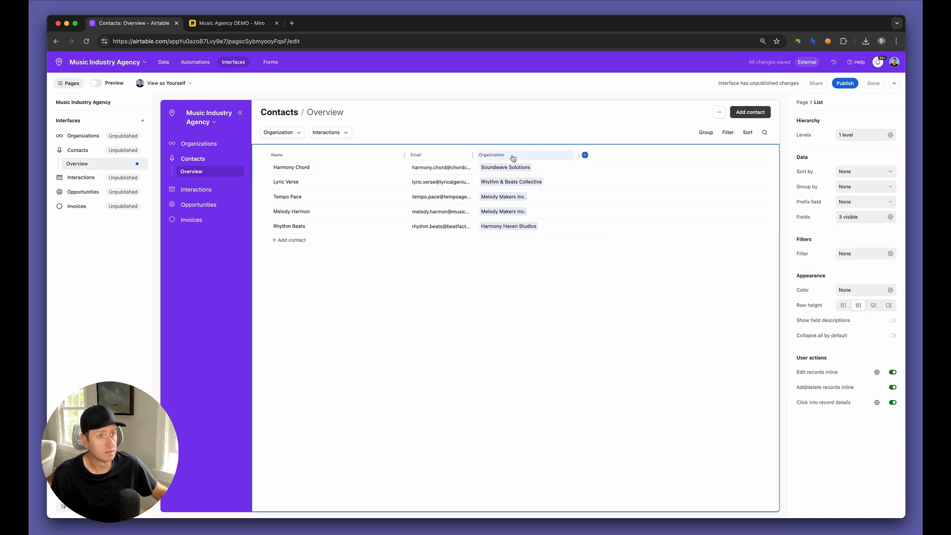
drag(482, 157, 541, 158)
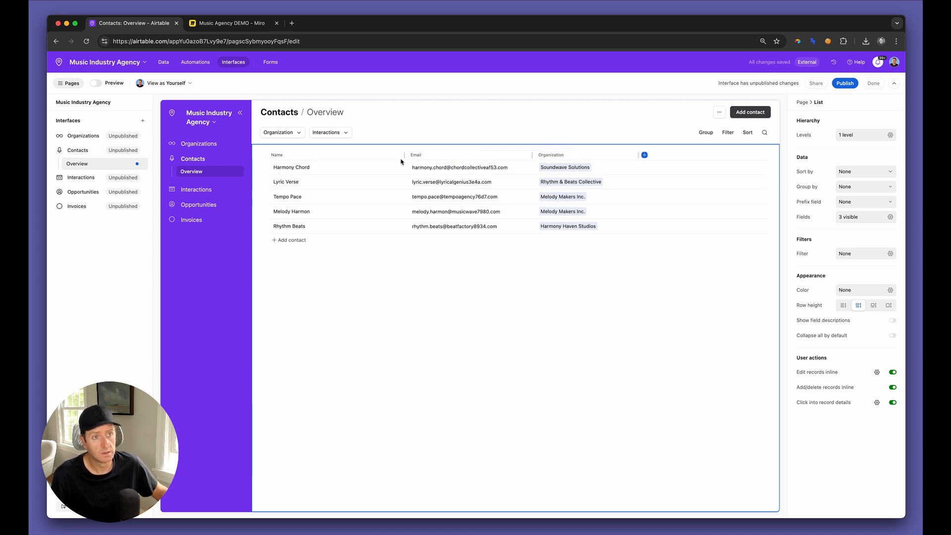
drag(404, 155, 386, 155)
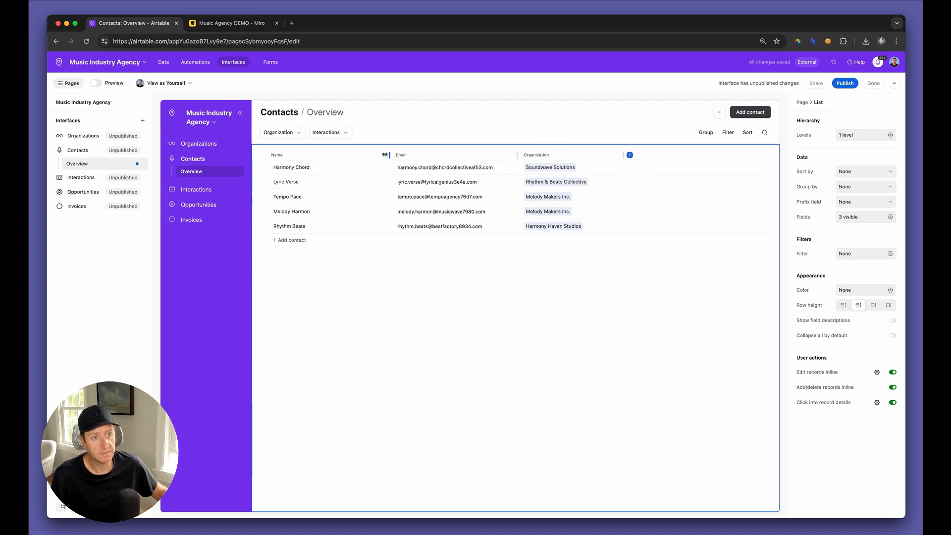
- Start adding a field to the Contacts list with the name Date of last interaction
click(625, 155)
text(Date)
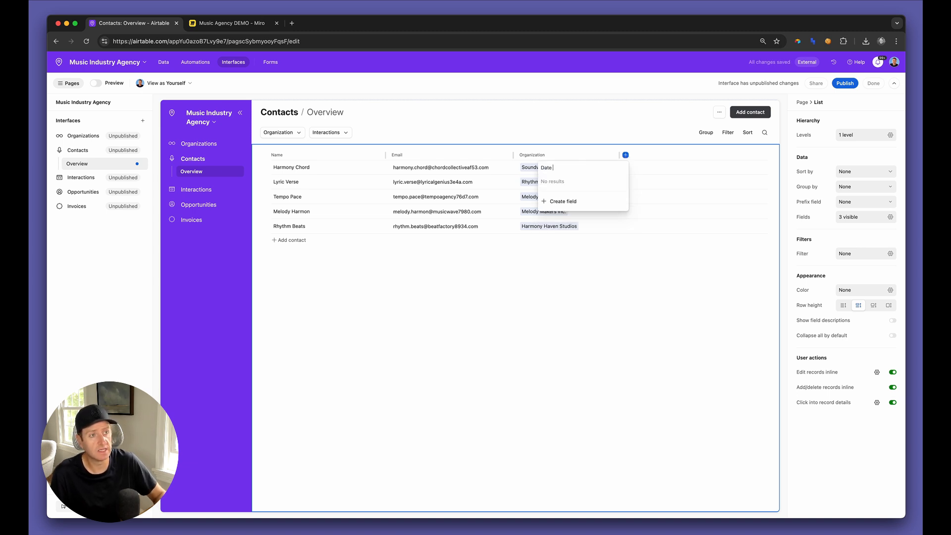
text( of last interaction)
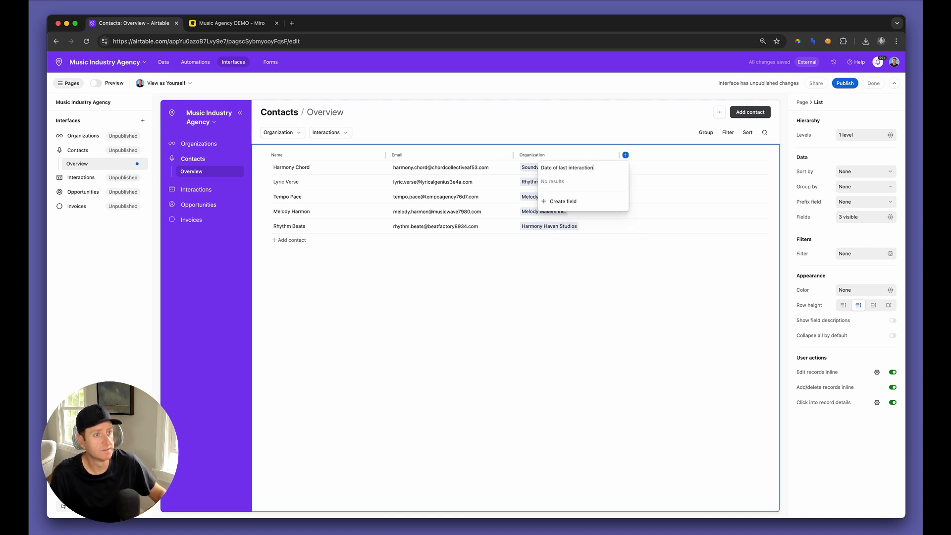
- Create an unnamed rollup field in the Contacts list from the Date field of Interactions, using the formula MAX(values)
click(613, 200)
scroll(467, 270, down, 5)
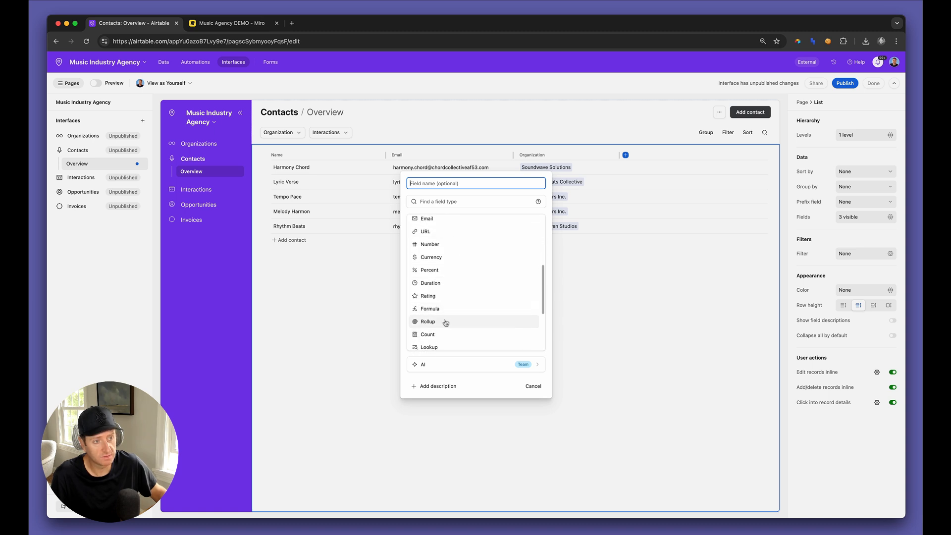
click(430, 329)
click(436, 310)
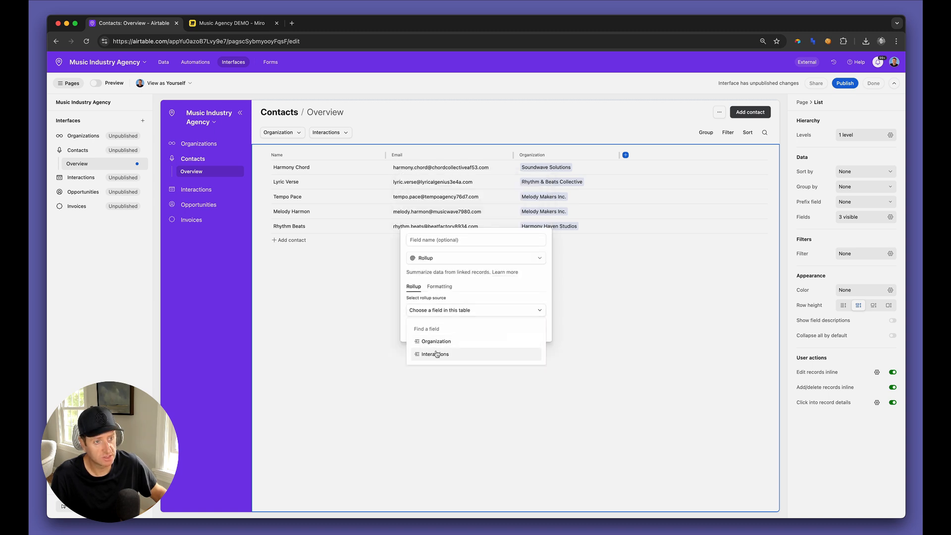
click(434, 353)
click(428, 319)
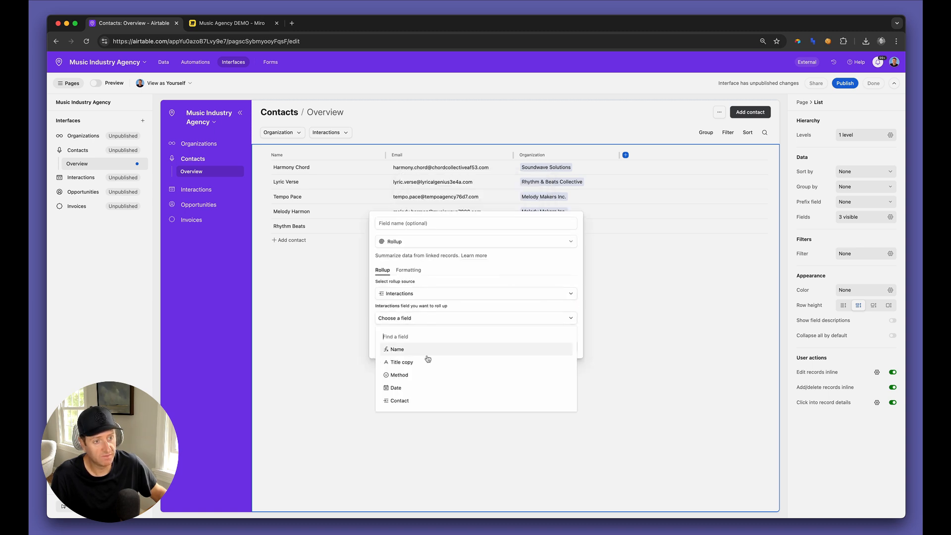
click(418, 387)
click(426, 338)
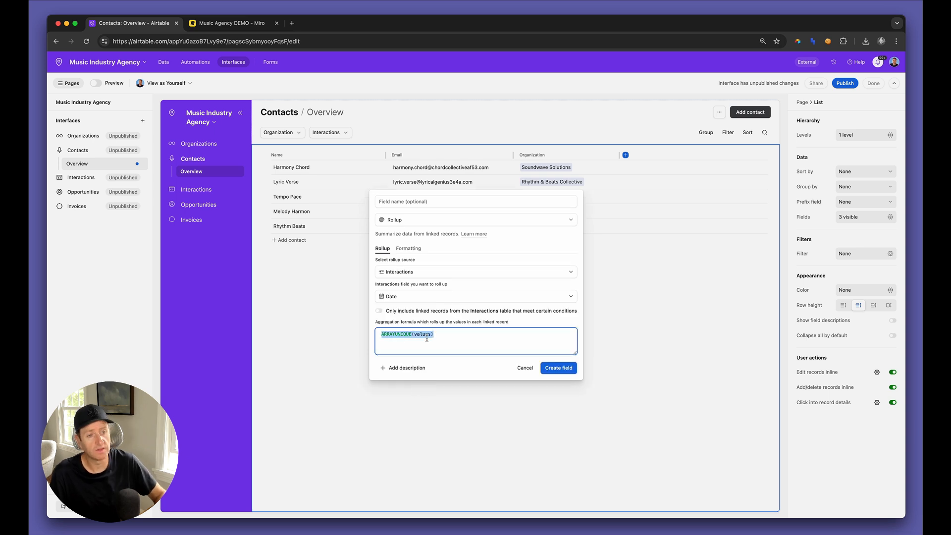
text(MAX(values))
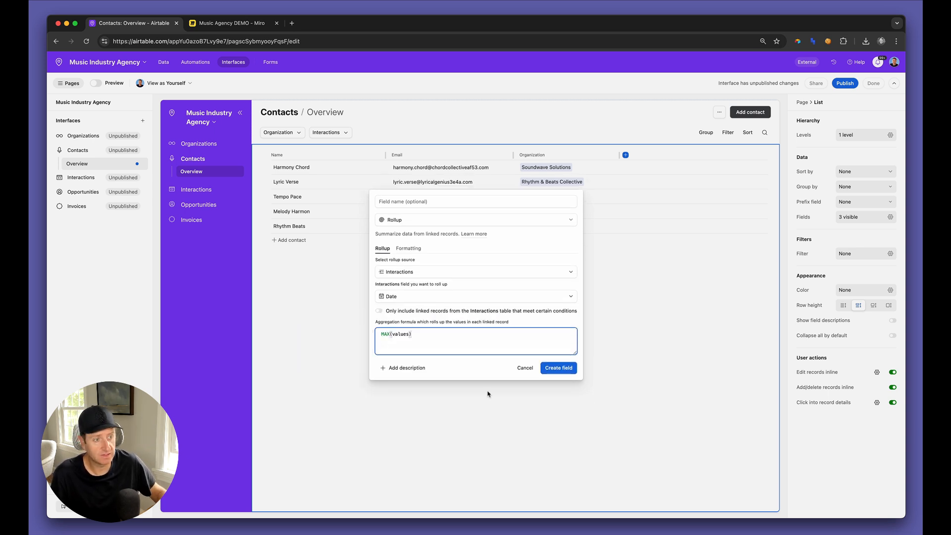
click(558, 375)
- Glance at the Miro data model diagram, return to Airtable and sort the Contacts list by Date Rollup (from Interactions), latest to earliest
key(ctrl+Tab)
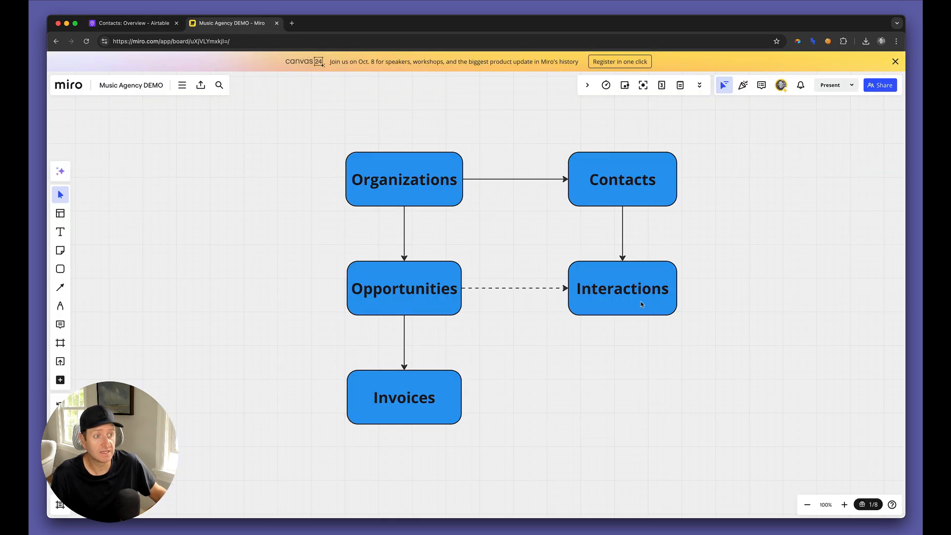
key(ctrl+shift+Tab)
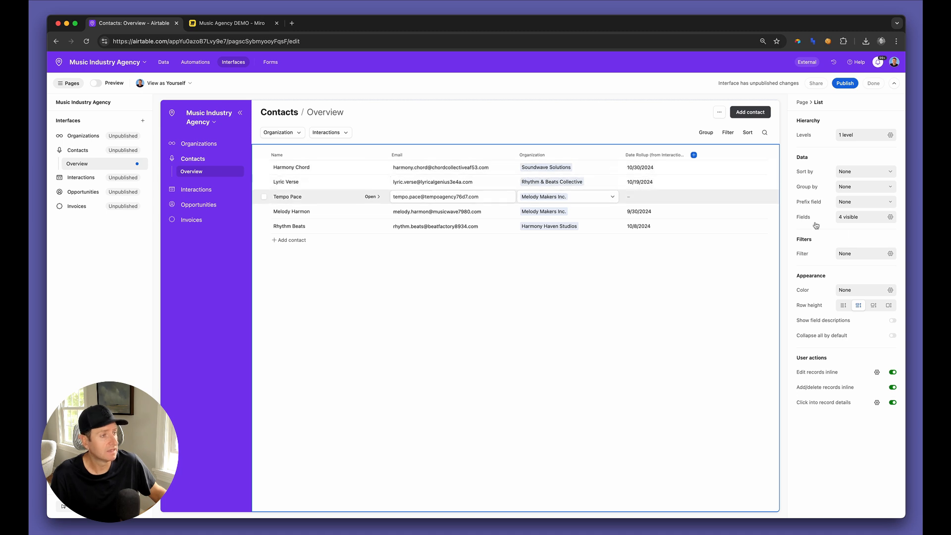
click(848, 172)
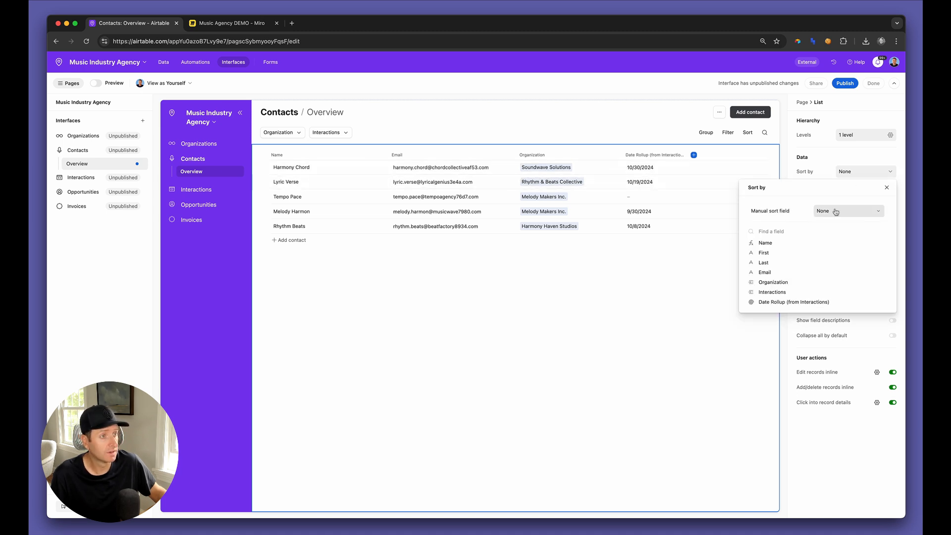
click(773, 304)
click(853, 233)
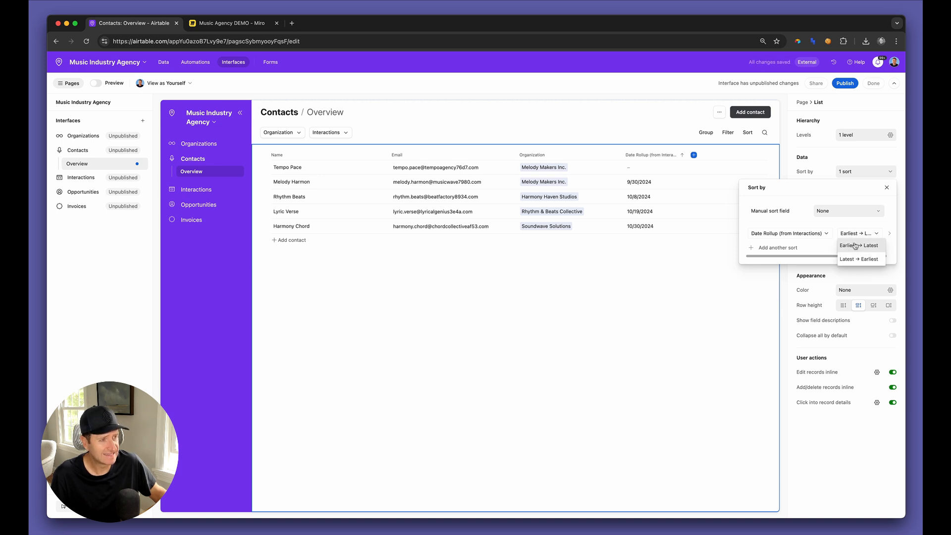
click(855, 259)
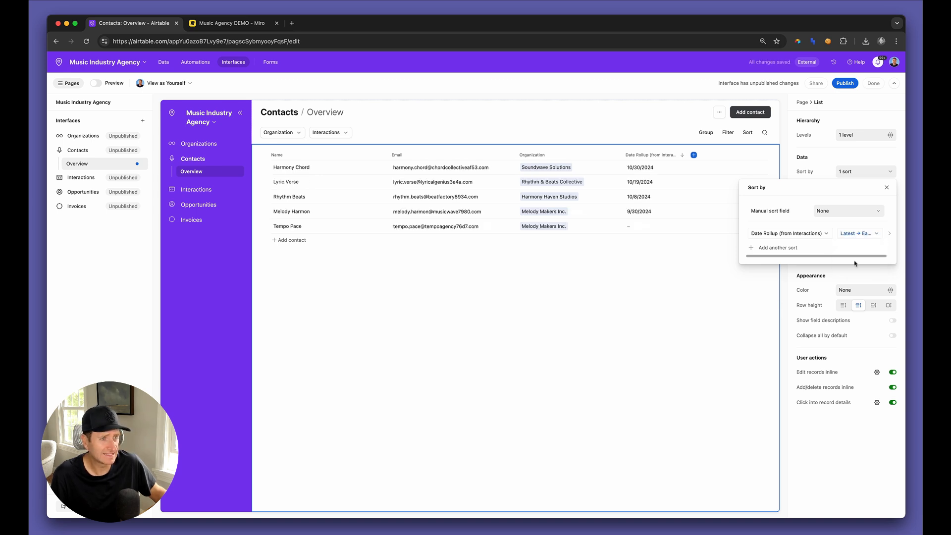
click(663, 267)
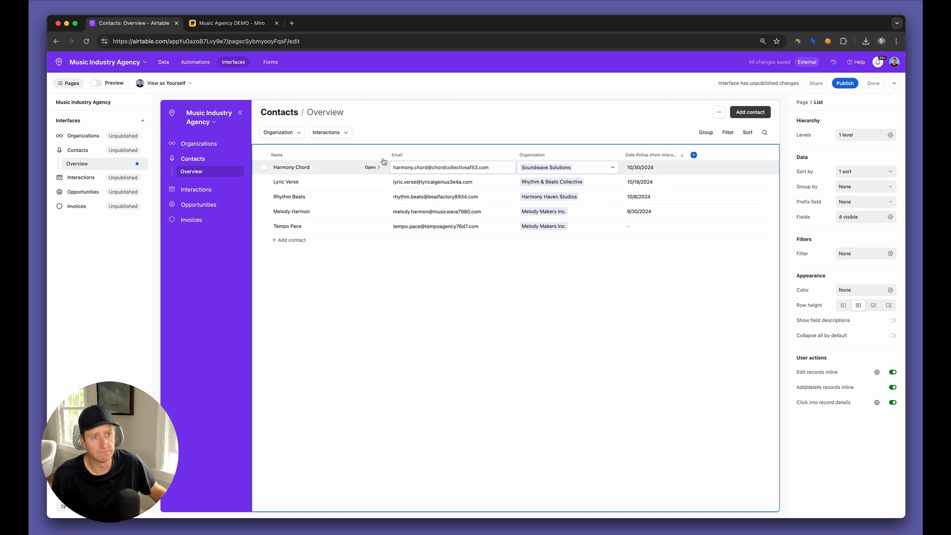
- Narrow the Contacts list's Name column and add the First field above Last in the first contact's record detail
drag(387, 155, 368, 155)
click(360, 167)
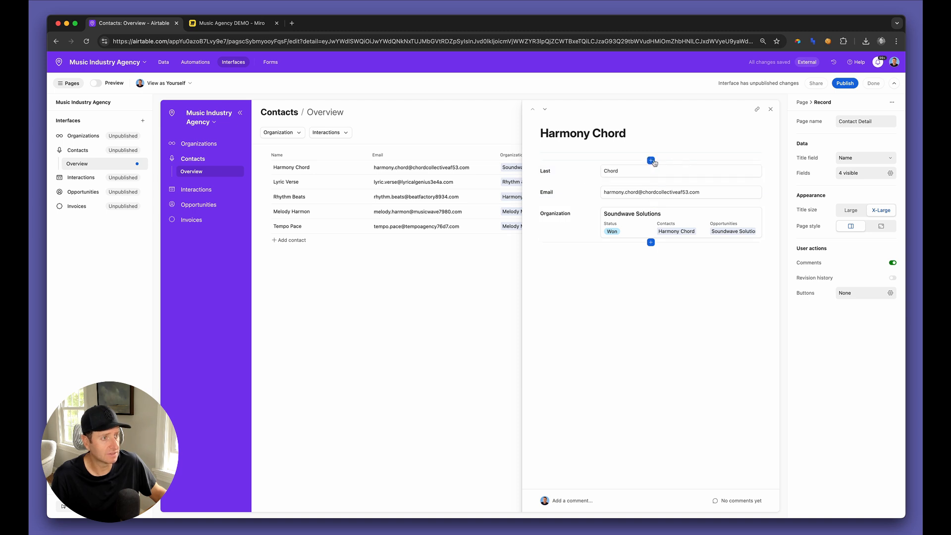
click(651, 162)
click(605, 202)
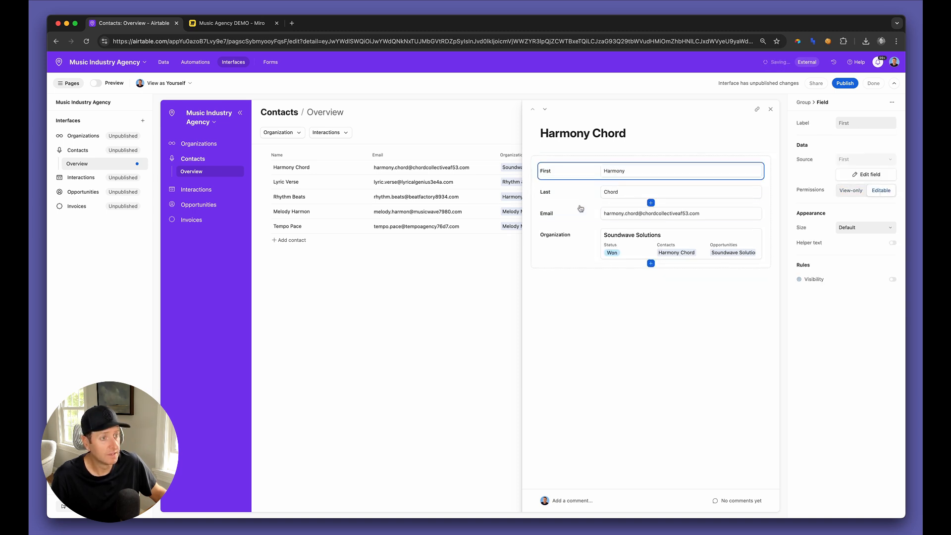
- Enable clicking into record details for the Organization field on the contact detail page
click(564, 252)
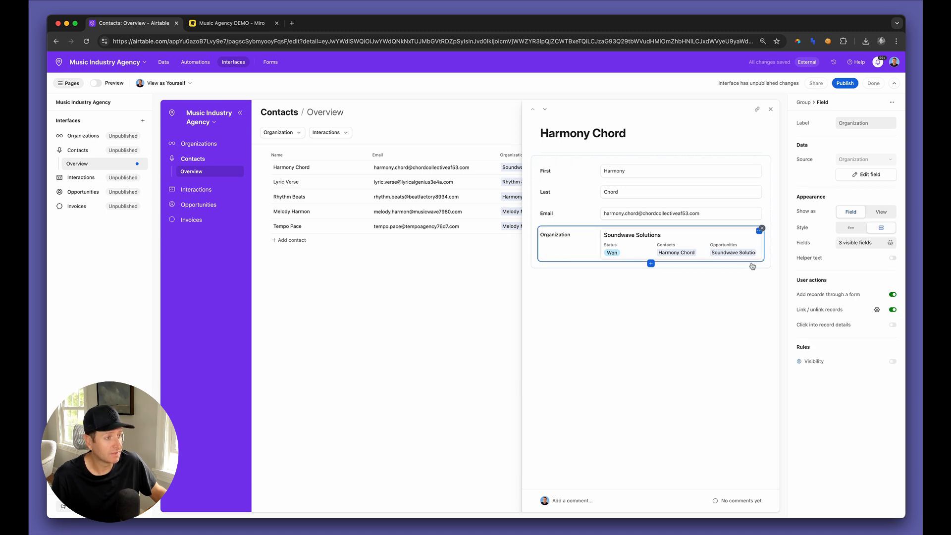
click(893, 326)
click(770, 109)
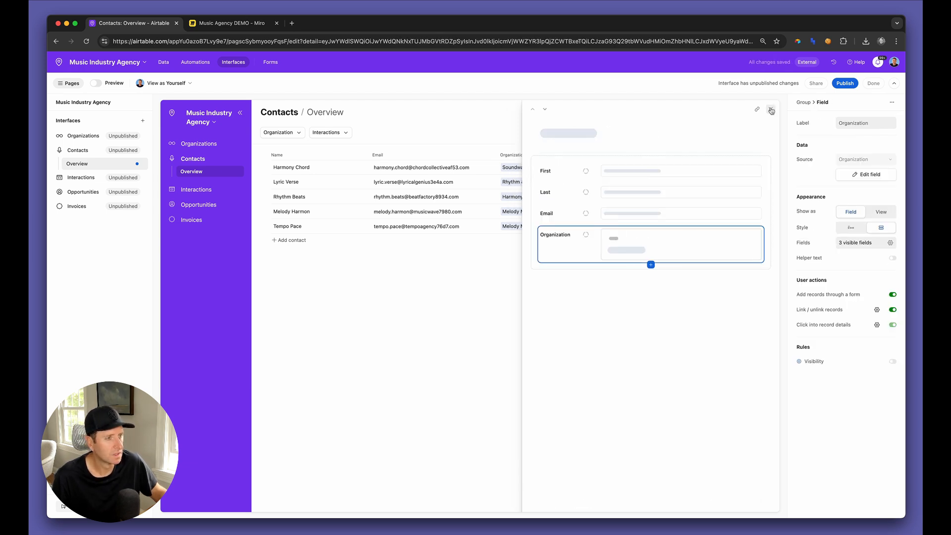
- Add a group containing the Interactions field below the contact's Organization field and title the group "Interactions"
click(648, 274)
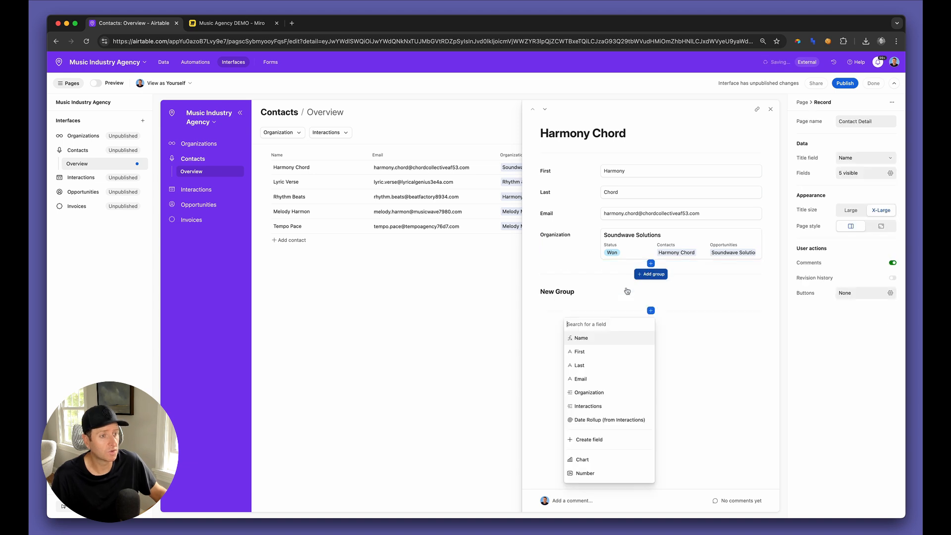
click(598, 407)
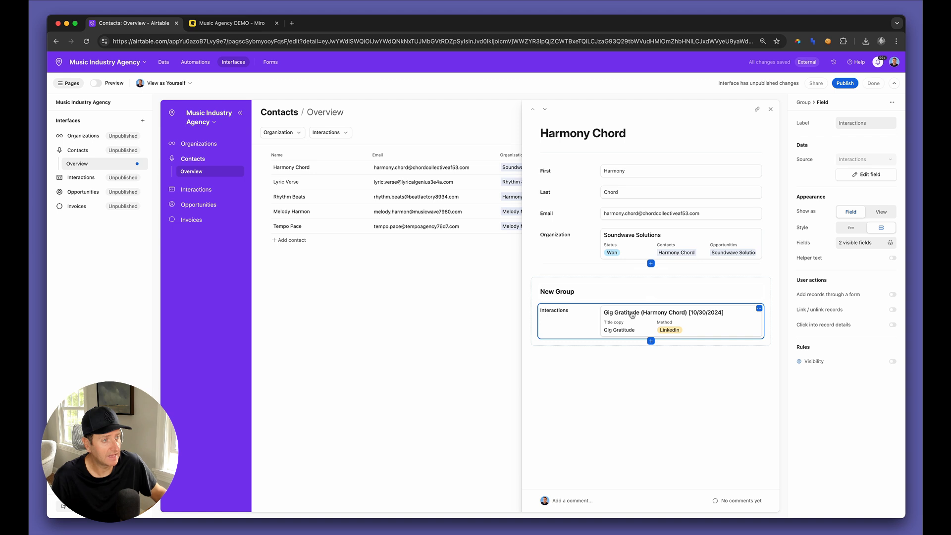
click(551, 286)
text(I)
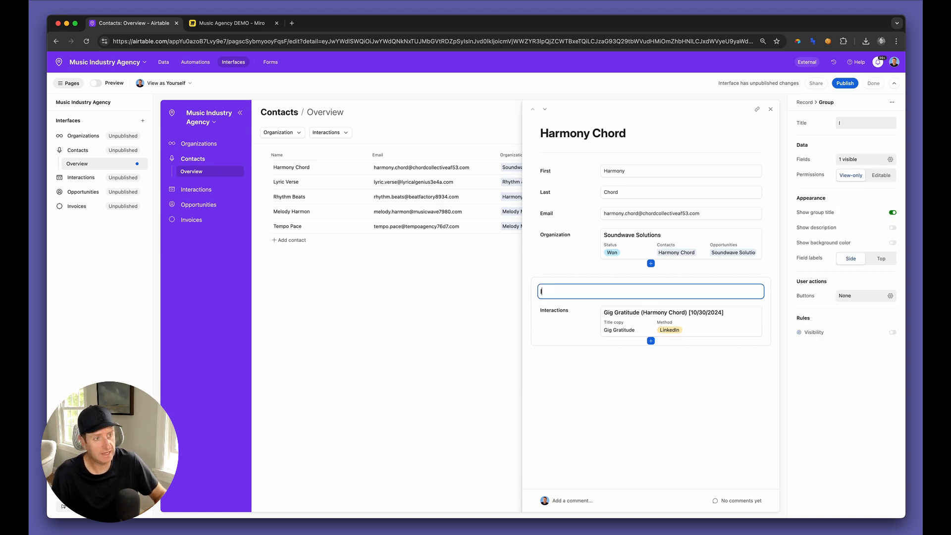
text(nter)
key(BackSpace)
key(BackSpace)
text(teractions)
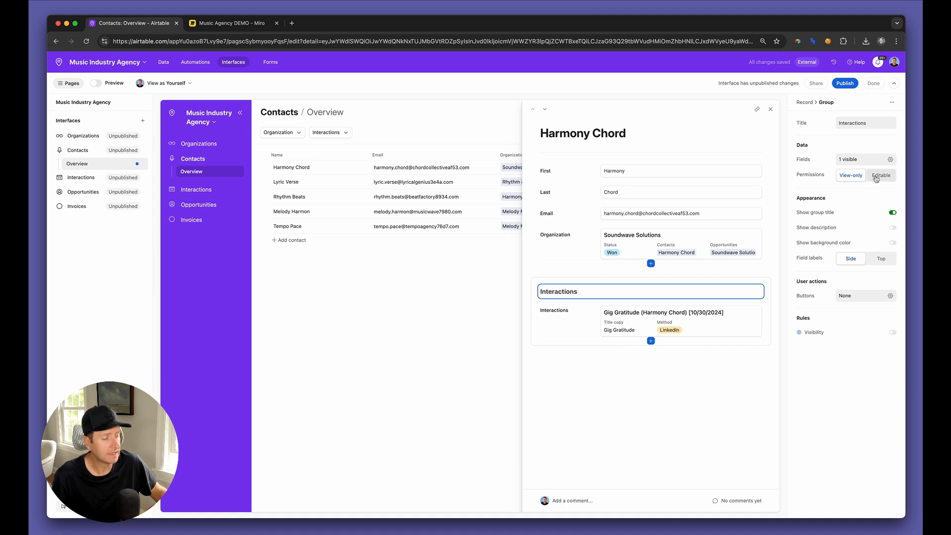
- Show the Interactions field as a view instead of a field, and hide the Name field in its list
click(585, 312)
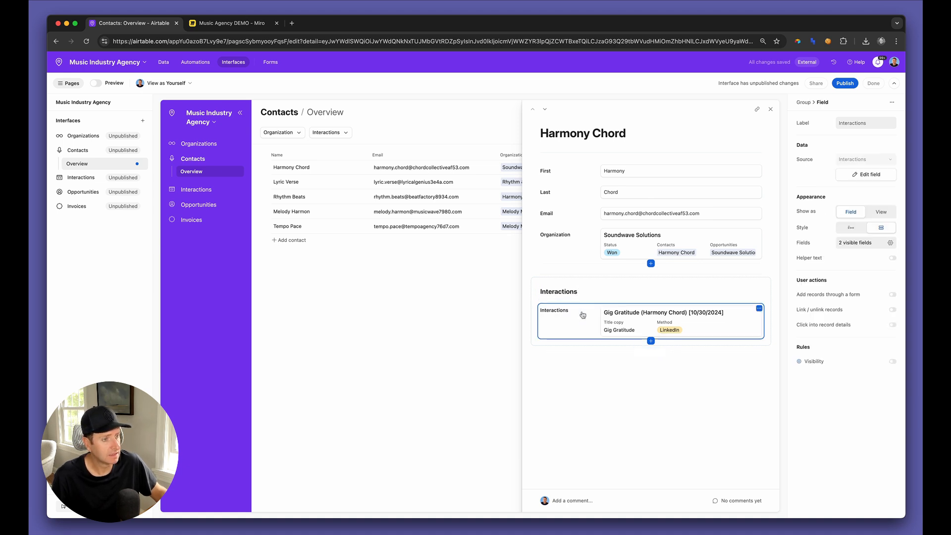
click(879, 212)
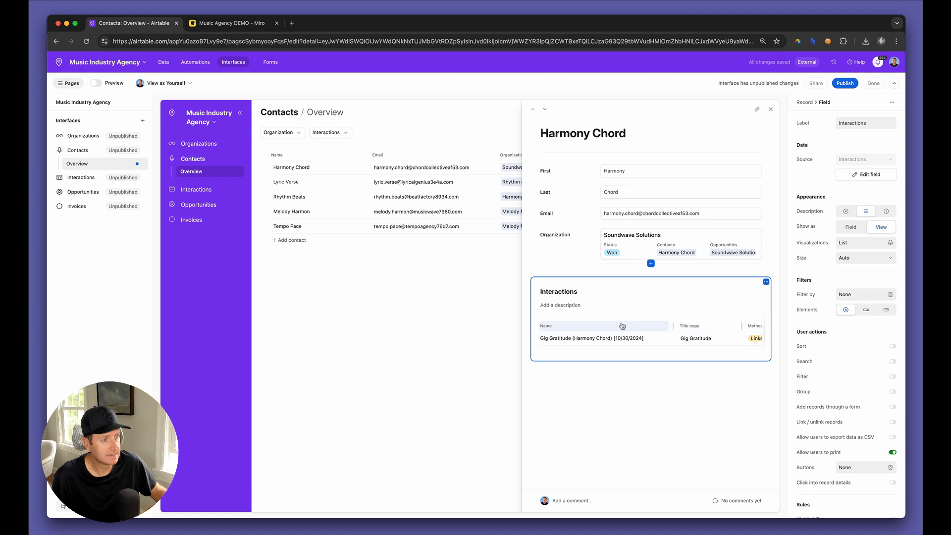
click(626, 321)
click(868, 218)
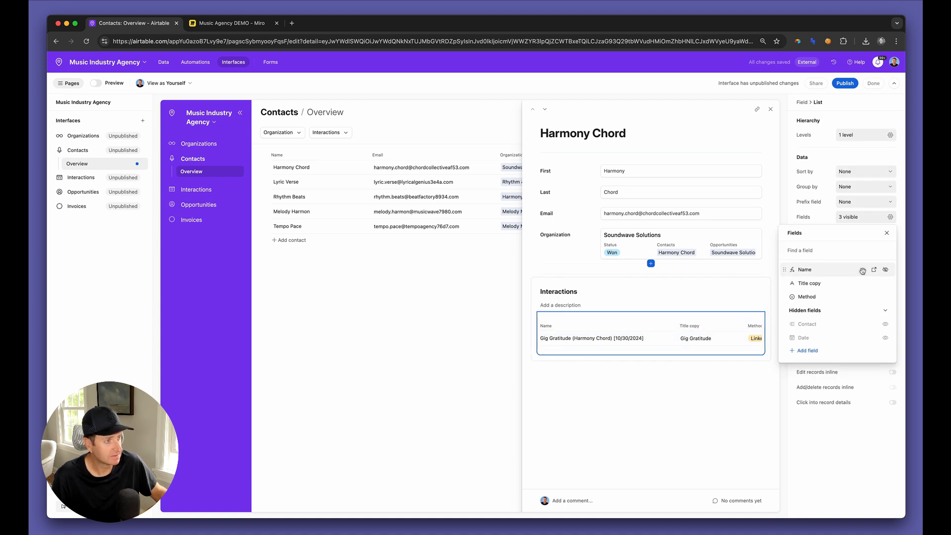
click(885, 270)
- Rename the interactions list's Title copy field to "Title" and show the Date field between Title and Method
click(862, 270)
click(851, 288)
click(691, 240)
key(BackSpace)
key(BackSpace)
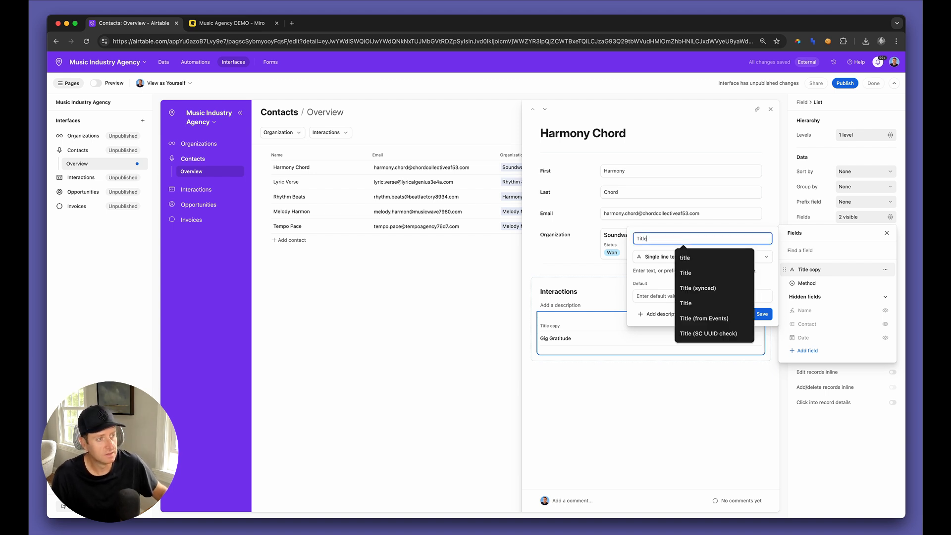
click(762, 314)
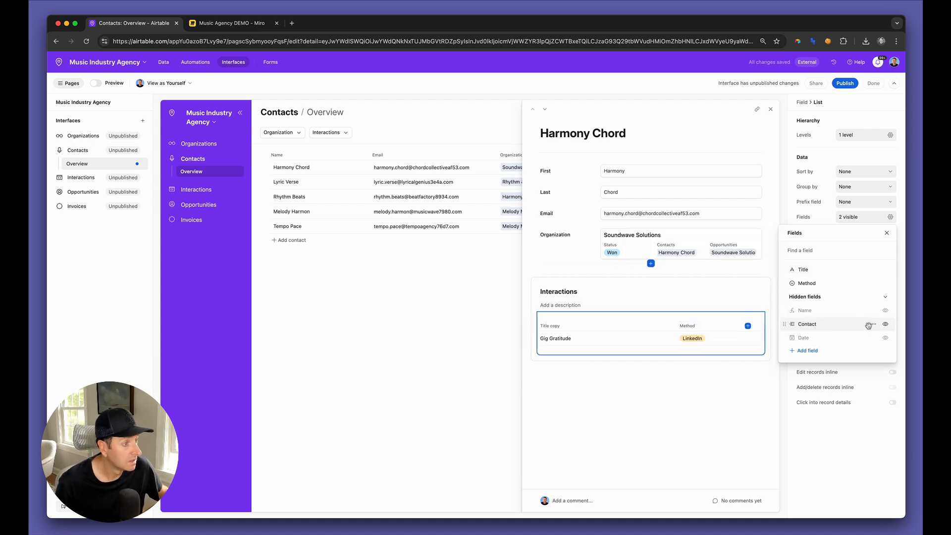
drag(885, 336, 885, 284)
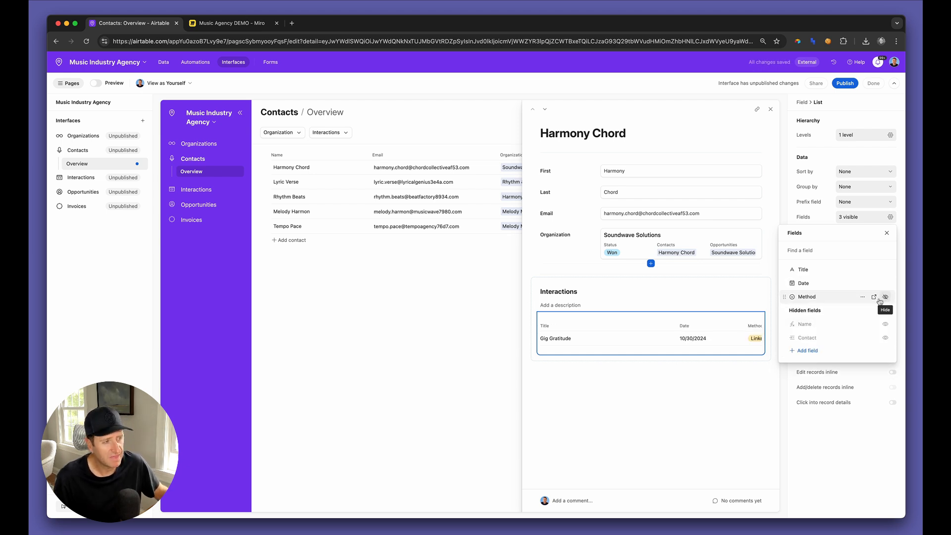
- Rename the Method single select field to "Type"
click(862, 297)
click(865, 313)
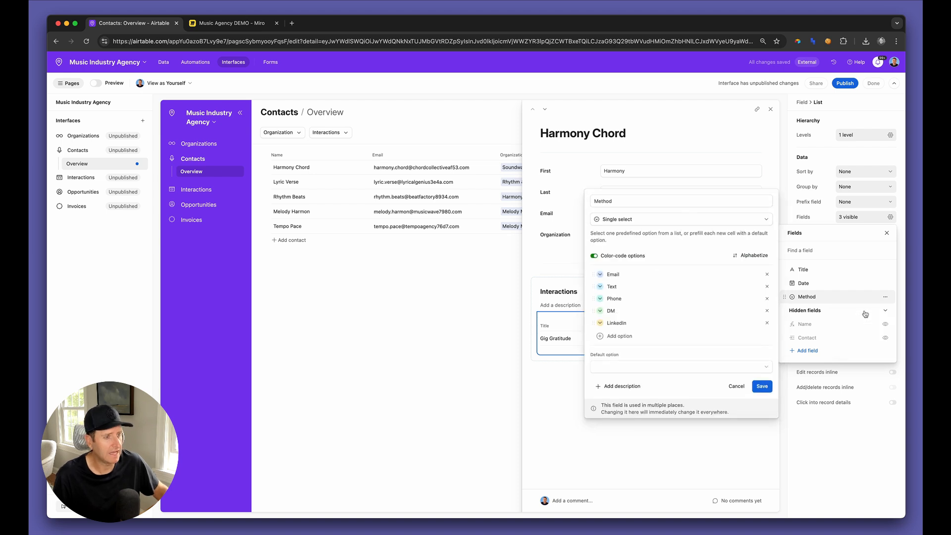
double_click(641, 197)
text(Tye)
key(BackSpace)
text(pe)
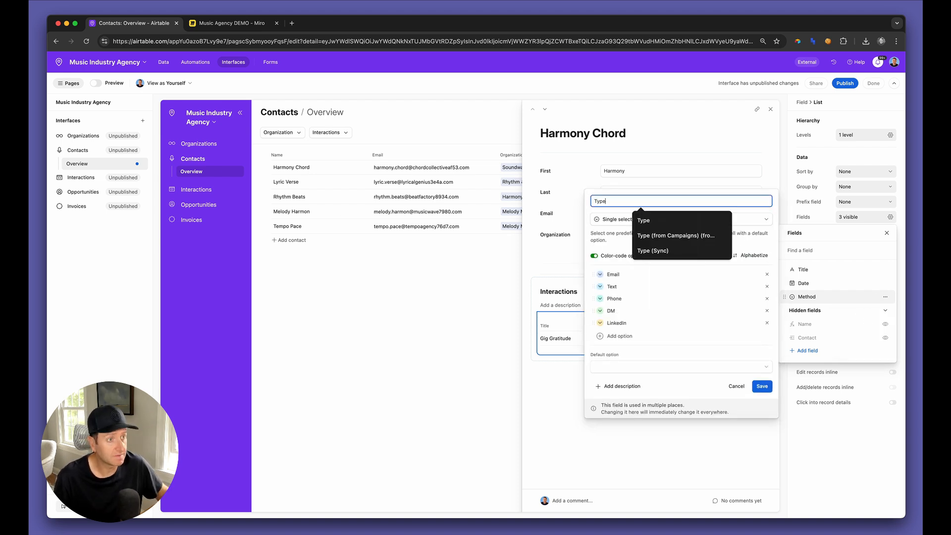
click(761, 386)
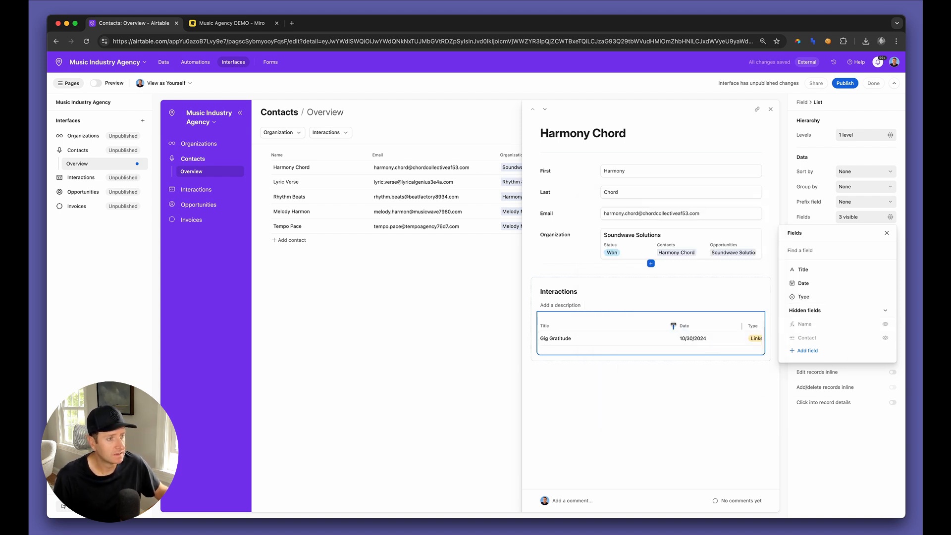
- Adjust the Title and Date column widths so that all three columns fit in the interactions list
click(666, 327)
drag(668, 325, 649, 325)
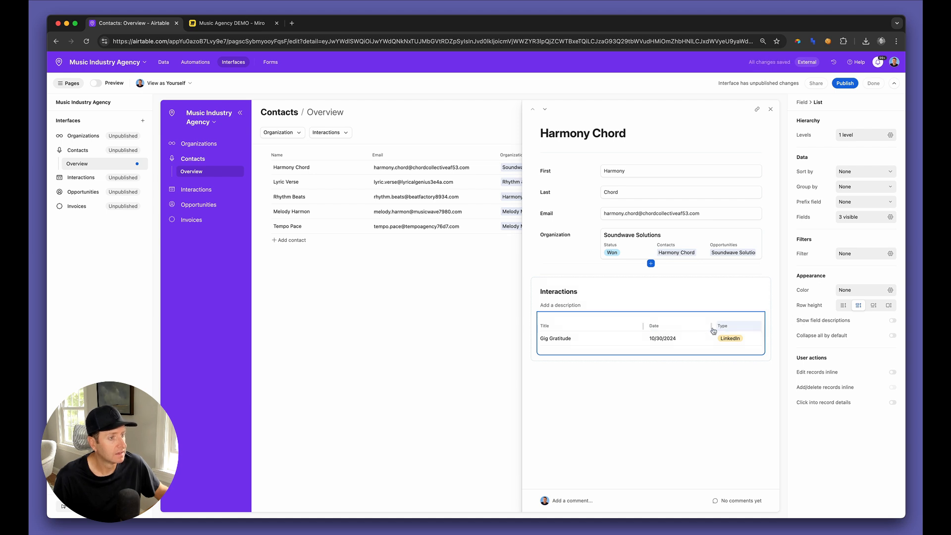
drag(713, 325, 650, 326)
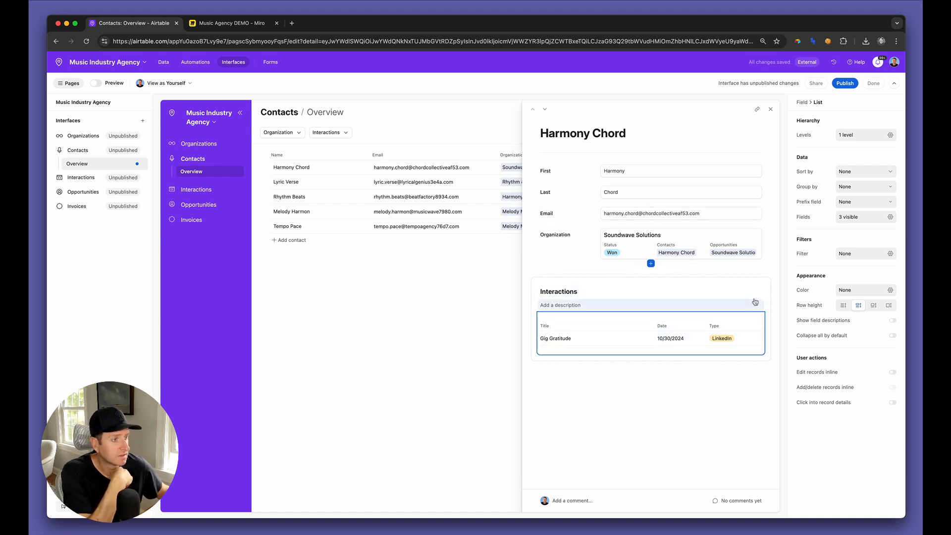
- Enable adding records through a form for the Interactions view and remove the Contact field from its Interaction Form
click(744, 283)
click(893, 406)
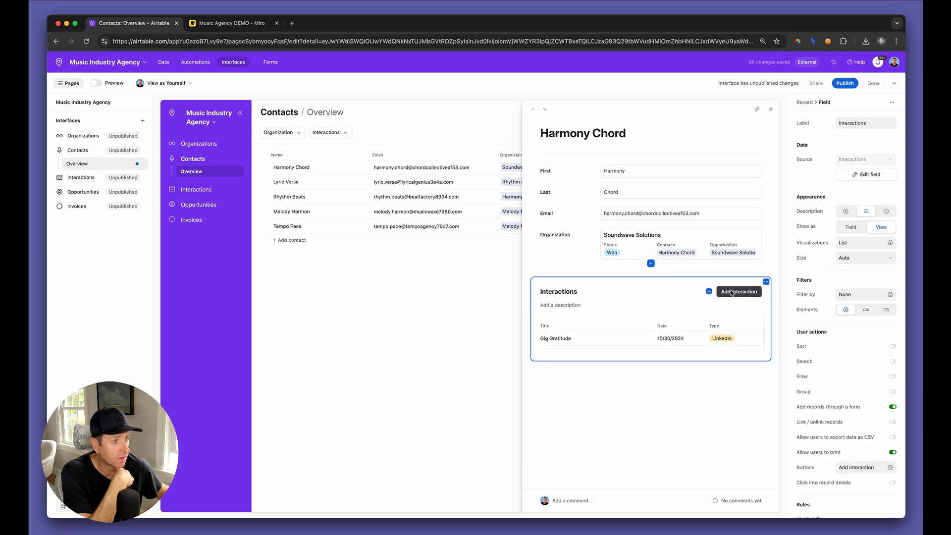
click(737, 292)
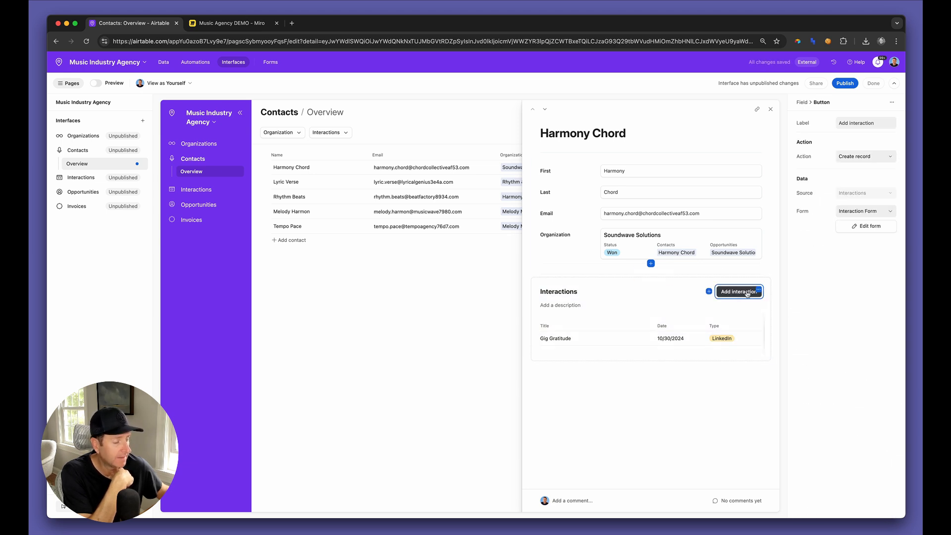
click(843, 227)
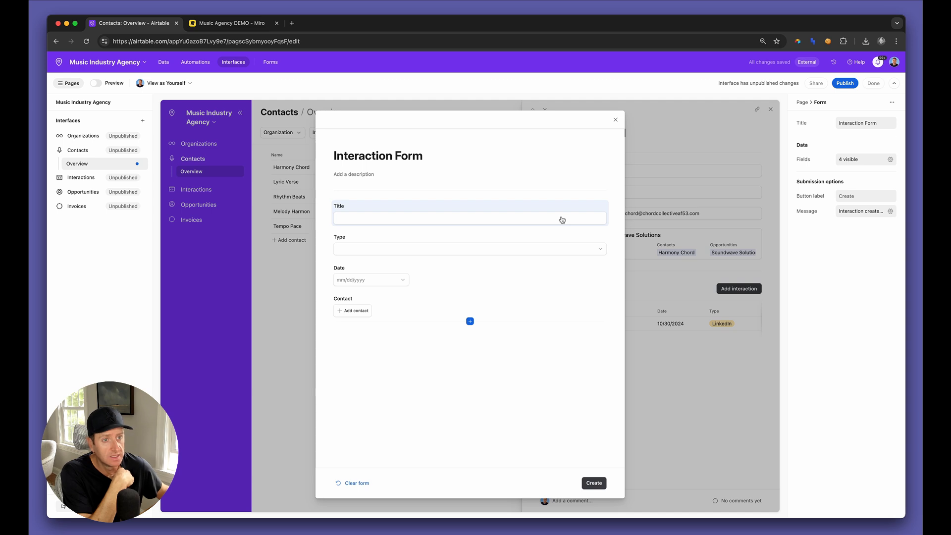
click(394, 302)
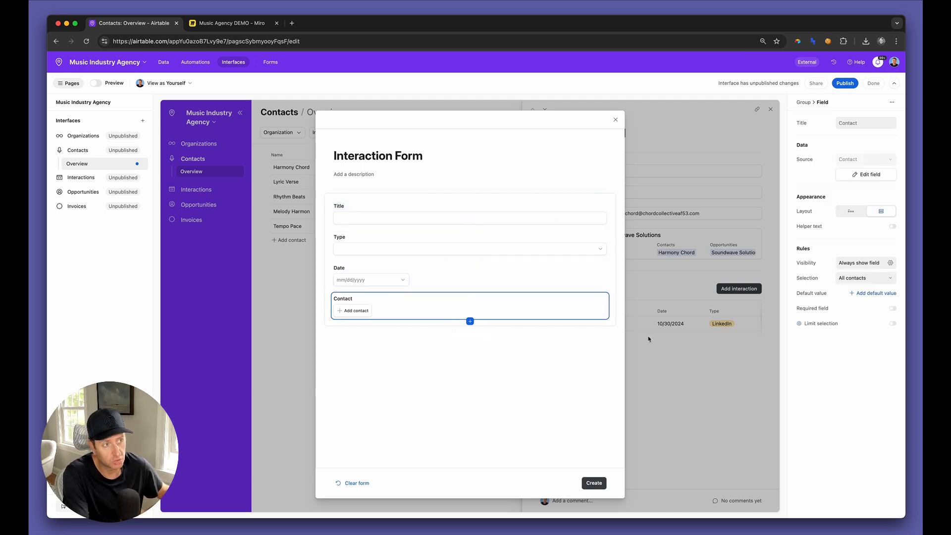
key(Delete)
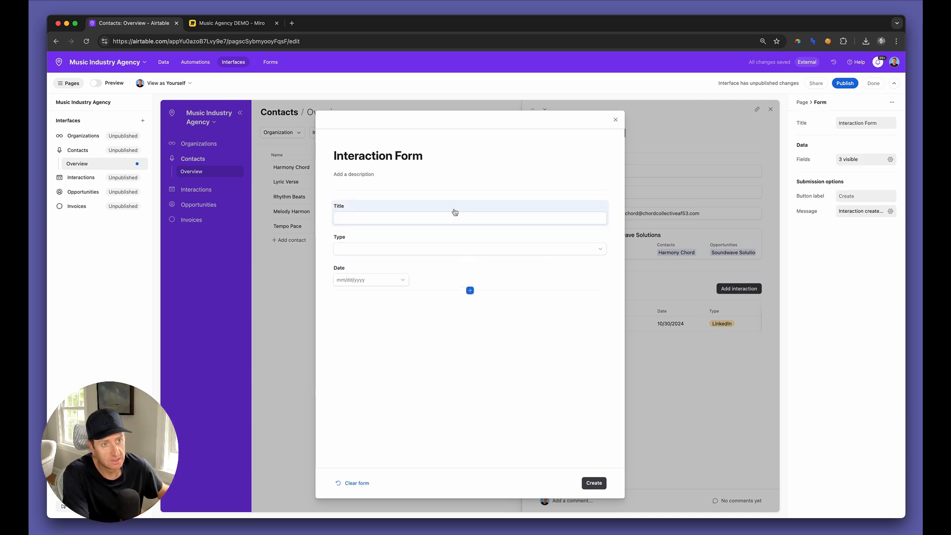
- Make the Title field required in the interaction form and place Date on the same row before Type
click(453, 213)
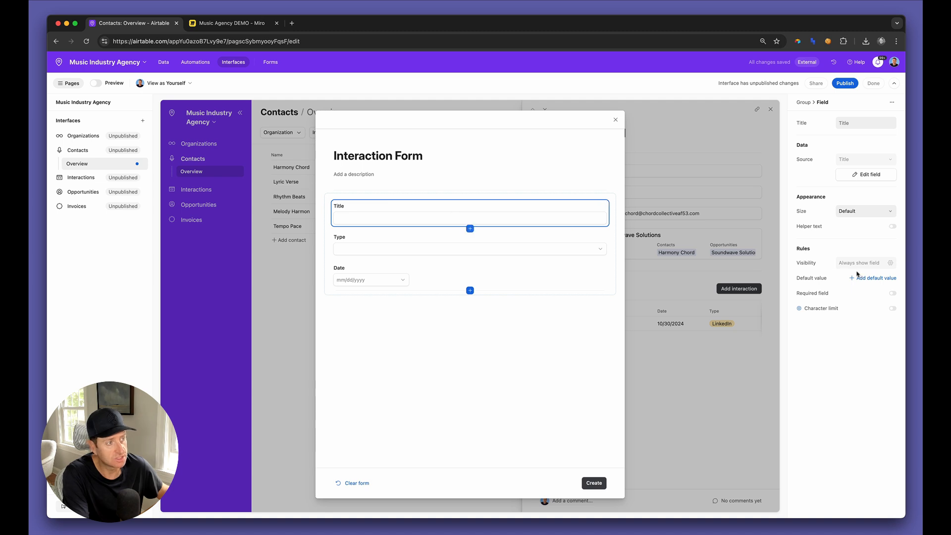
click(462, 244)
drag(423, 279, 353, 245)
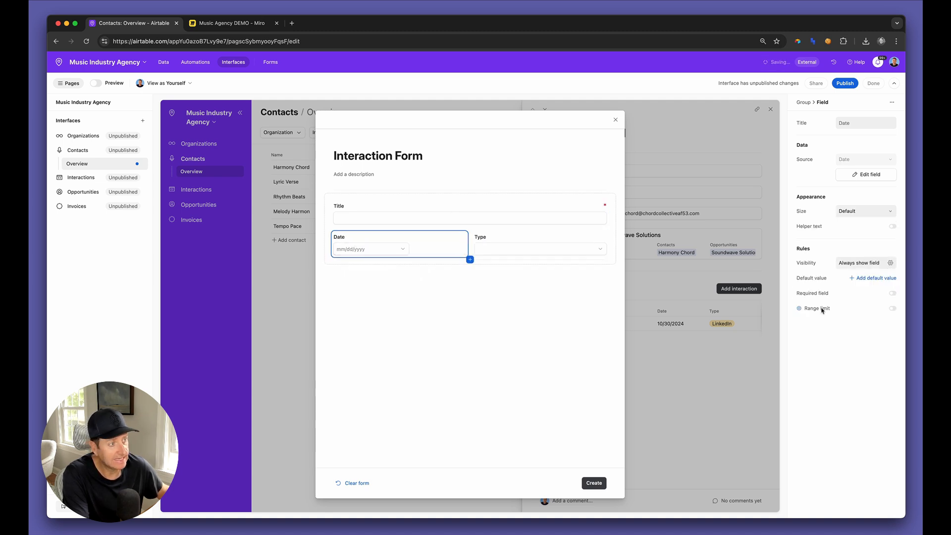
- Make the form's Date field required with the current date as its default, and check the Type field's options
click(872, 279)
click(833, 292)
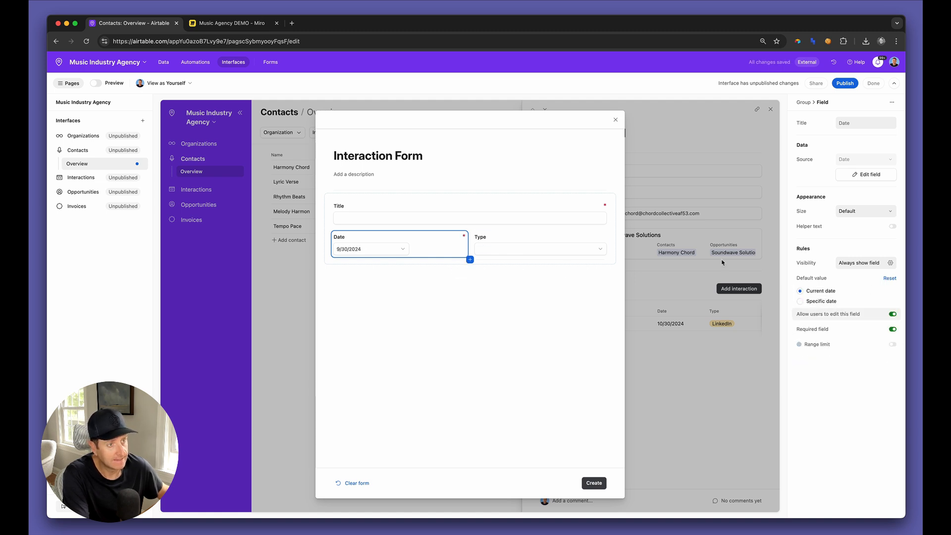
click(533, 241)
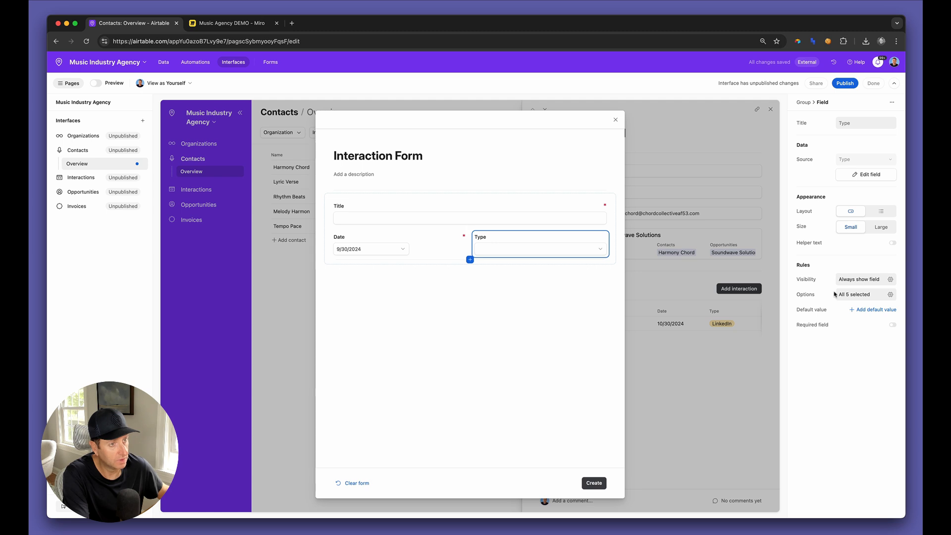
click(547, 249)
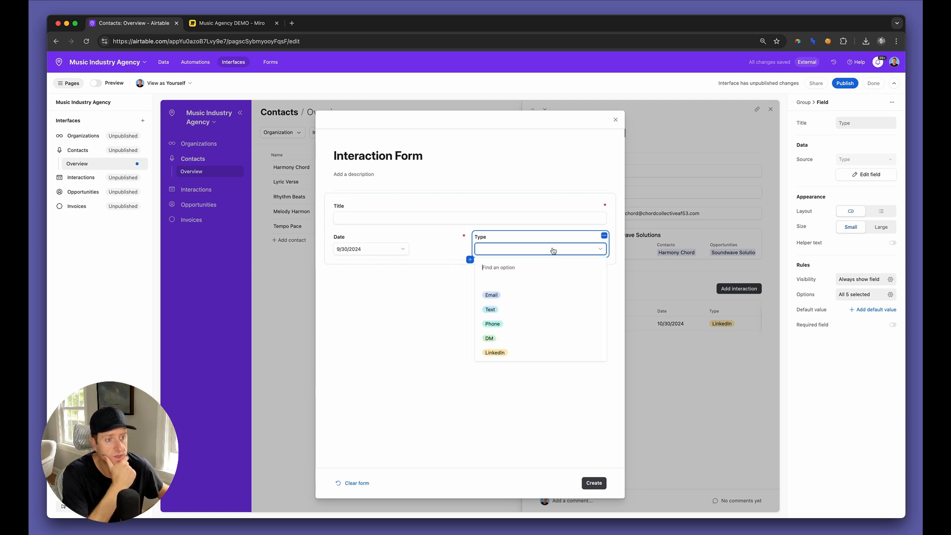
click(446, 300)
- Retitle the interaction form "Add Interaction" and close the form editor
click(424, 158)
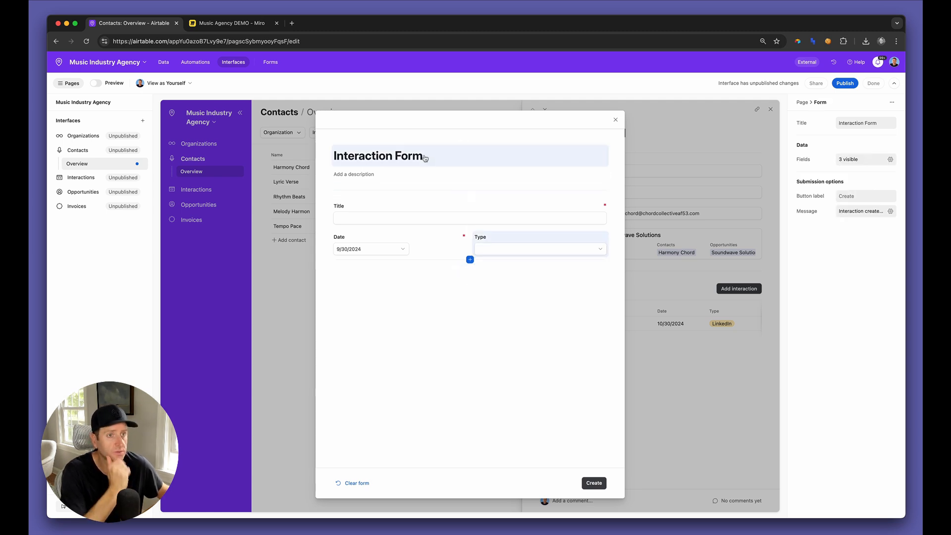
double_click(411, 158)
key(super+a)
text(d Interac)
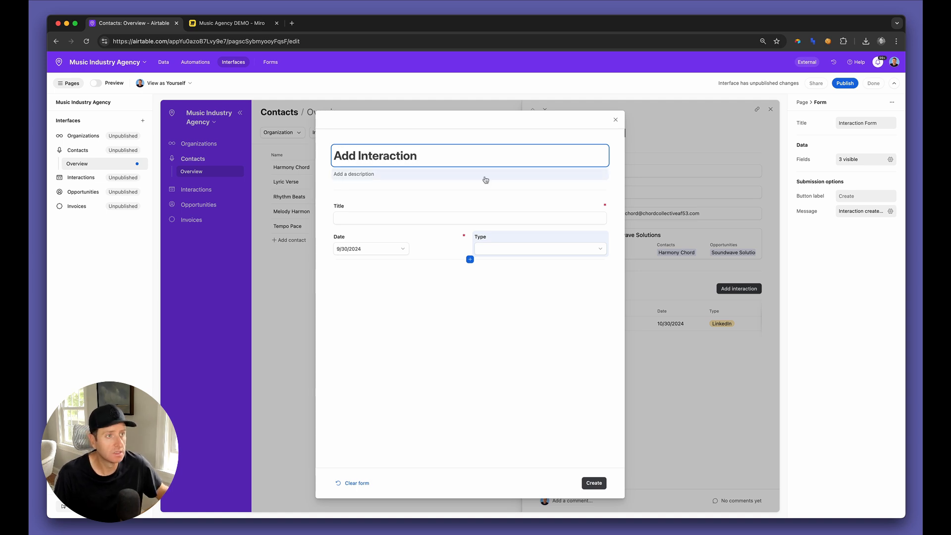
click(615, 121)
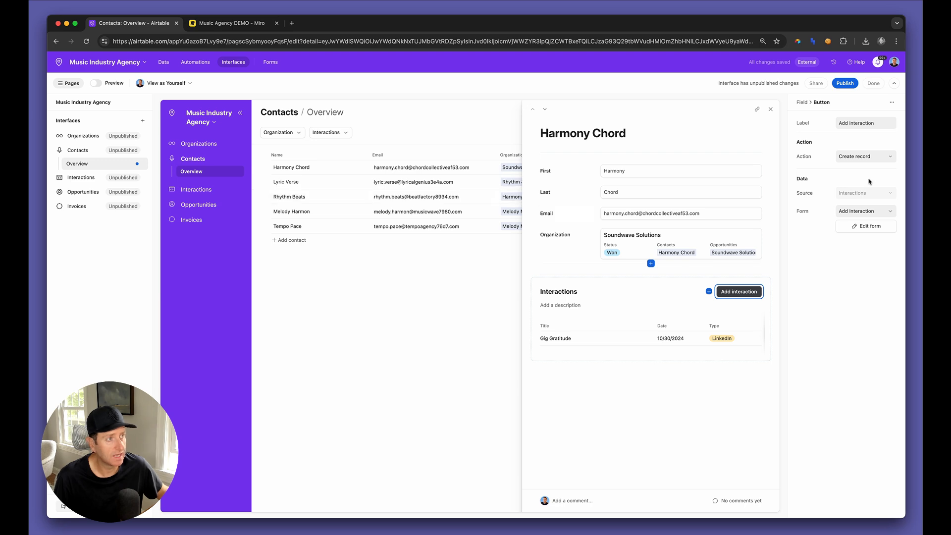
- In preview, add an Email interaction titled "We met for coffee, she seems to be interested and is going to speak with her team about it."
click(96, 83)
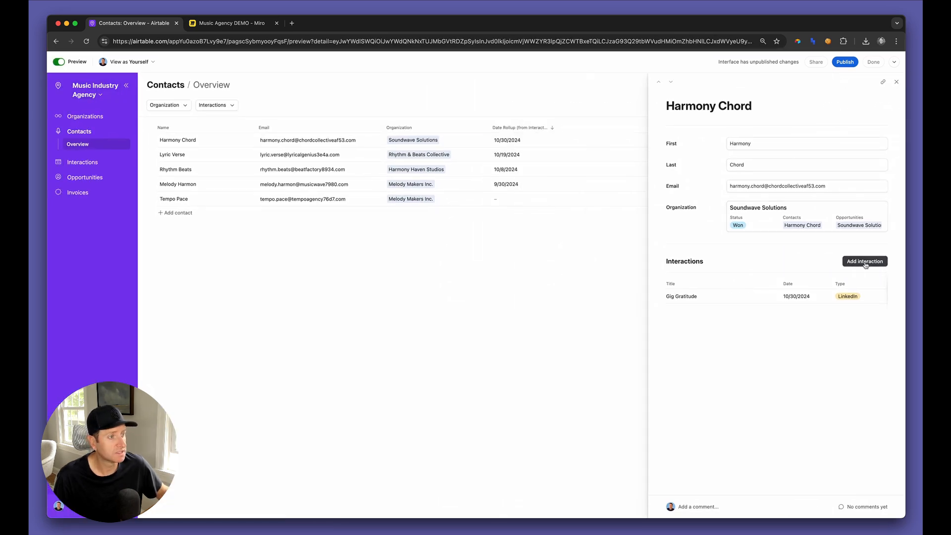
click(865, 263)
click(364, 178)
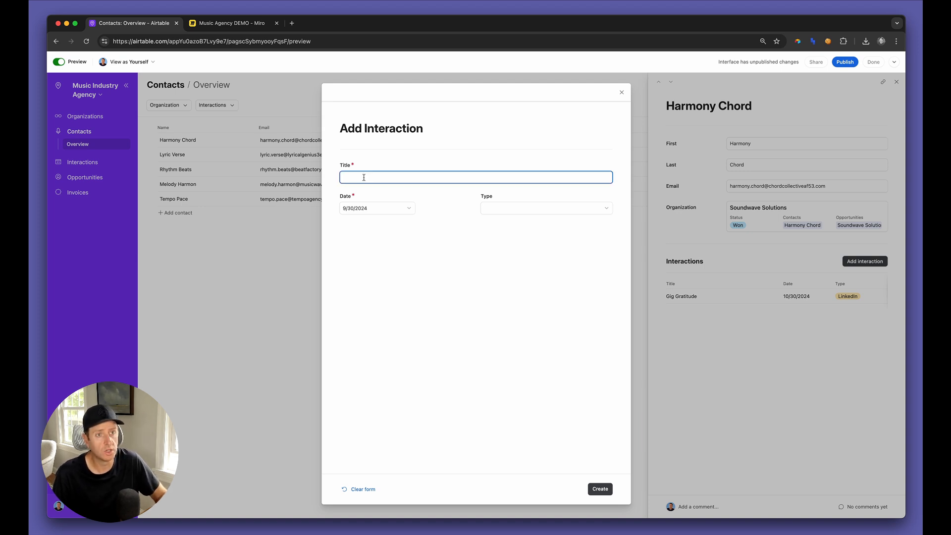
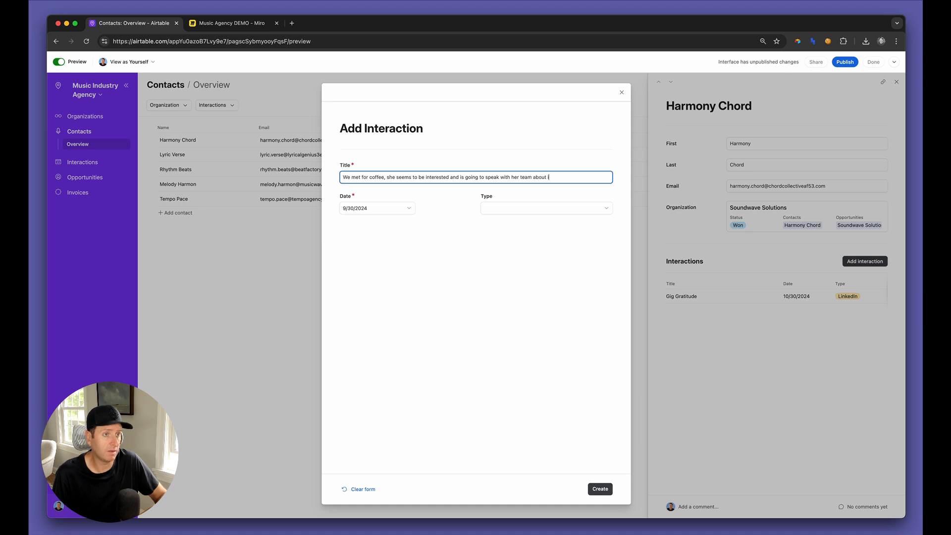
click(503, 209)
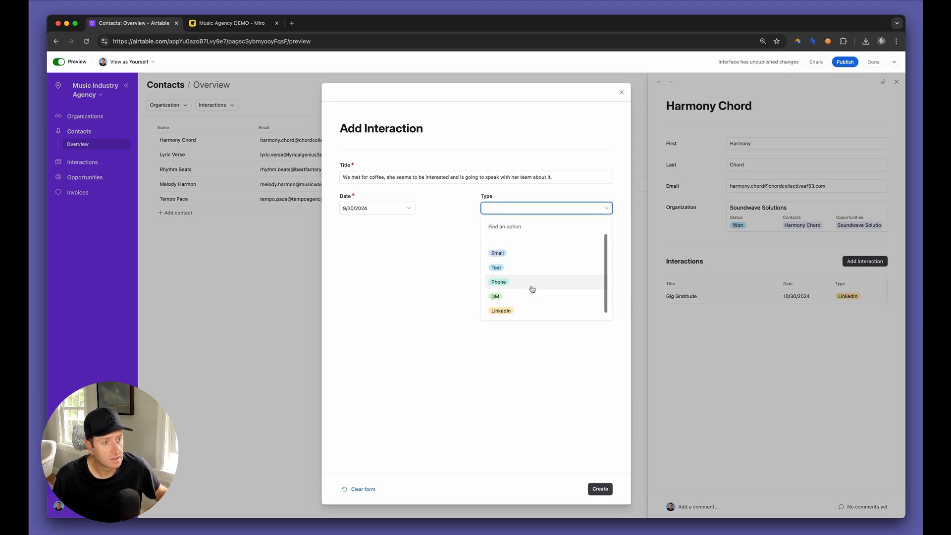
click(514, 251)
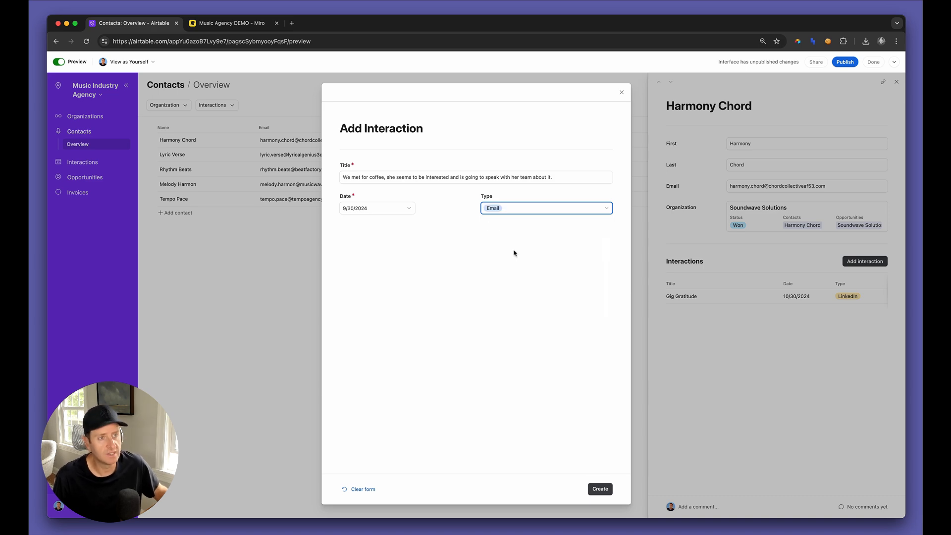
click(598, 488)
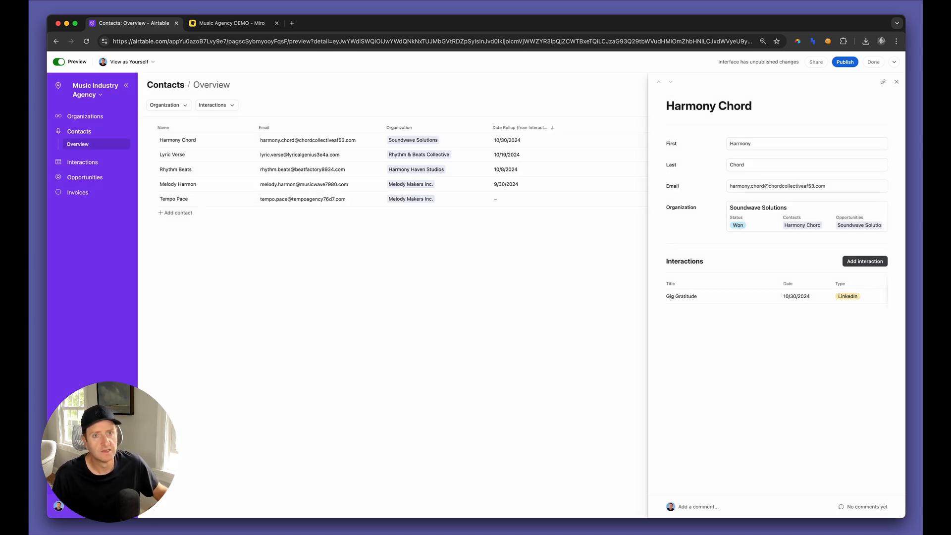
click(59, 61)
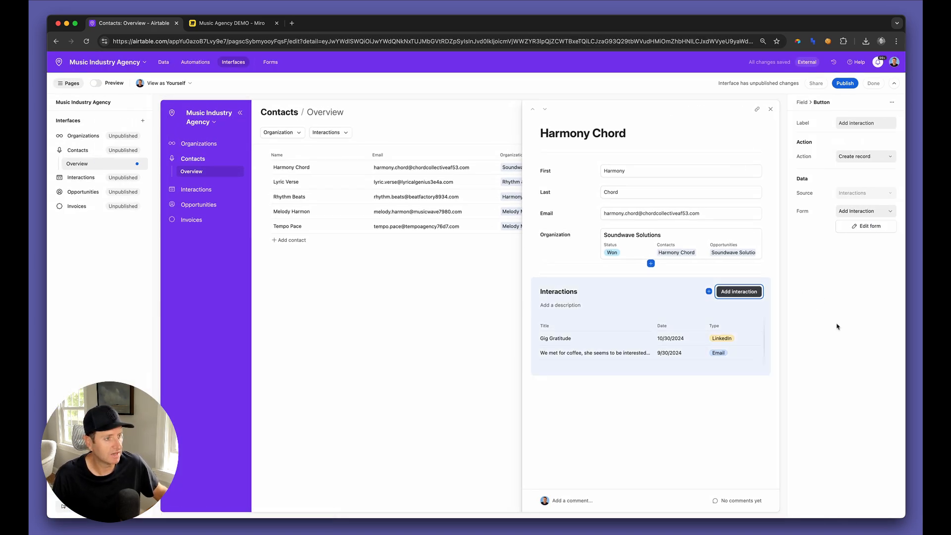
- Add an "In person" option to the interactions list's Type single select field and save it
click(719, 349)
click(864, 217)
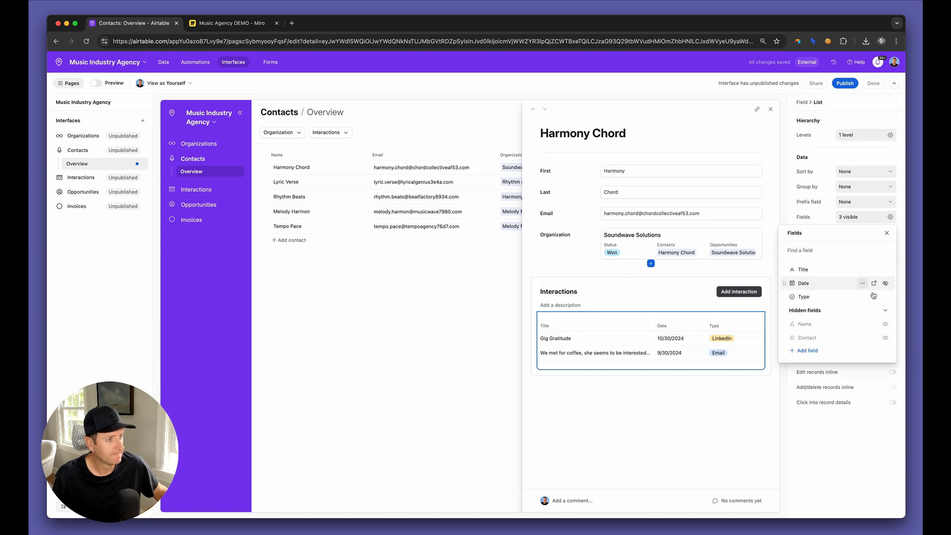
click(862, 296)
click(860, 323)
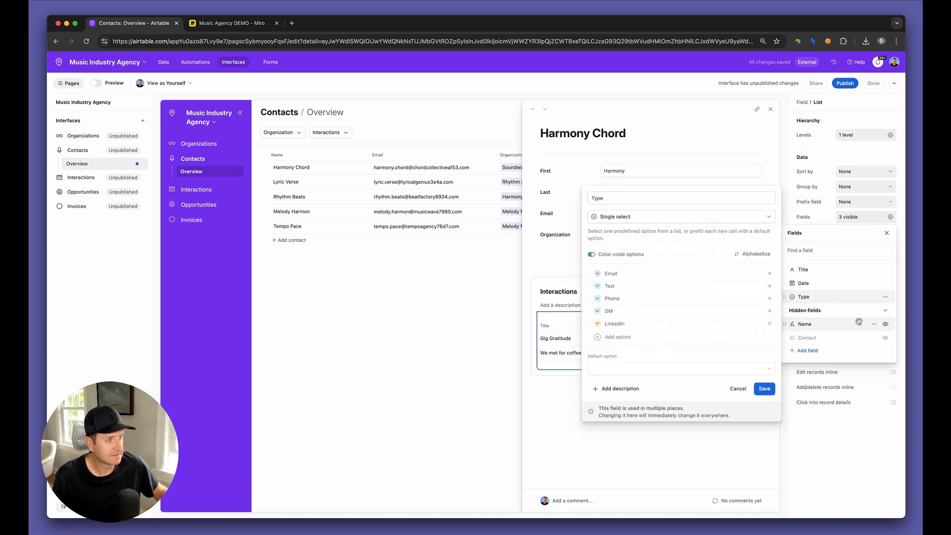
click(628, 338)
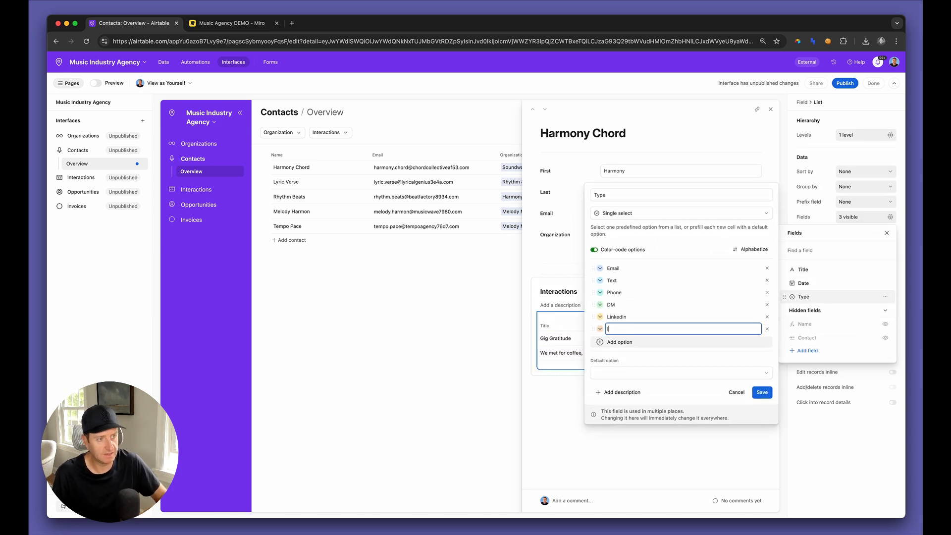
click(762, 392)
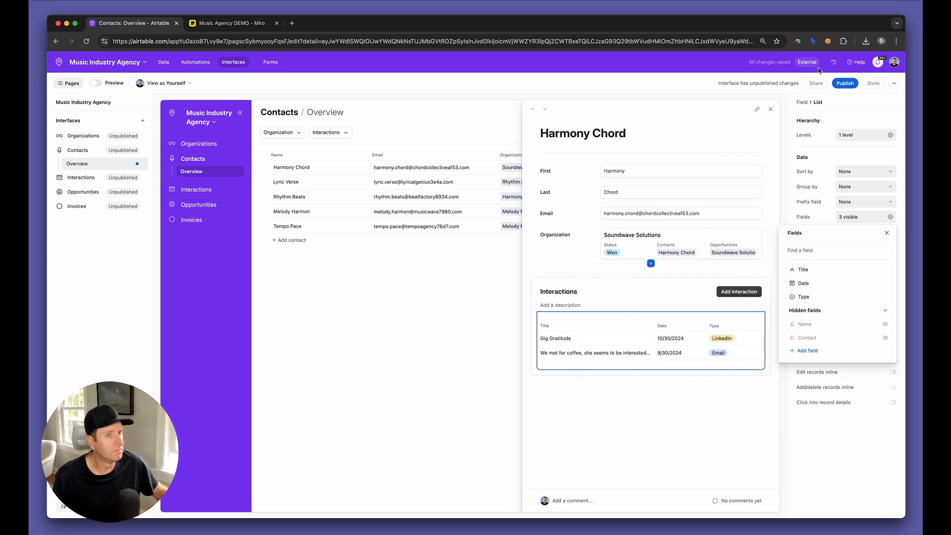
- Allow inline record editing in the interactions list, and lay it out with a wider Title column and Short row height
click(95, 82)
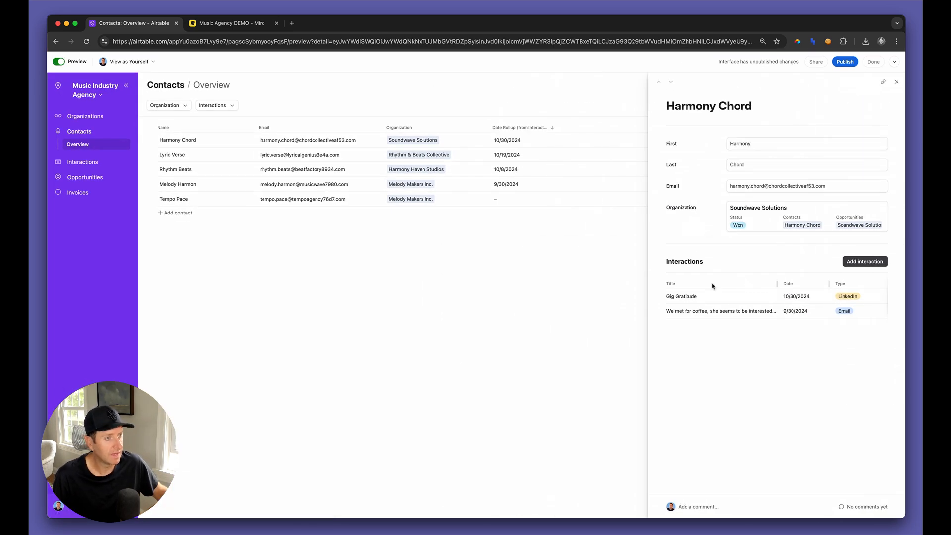
click(64, 64)
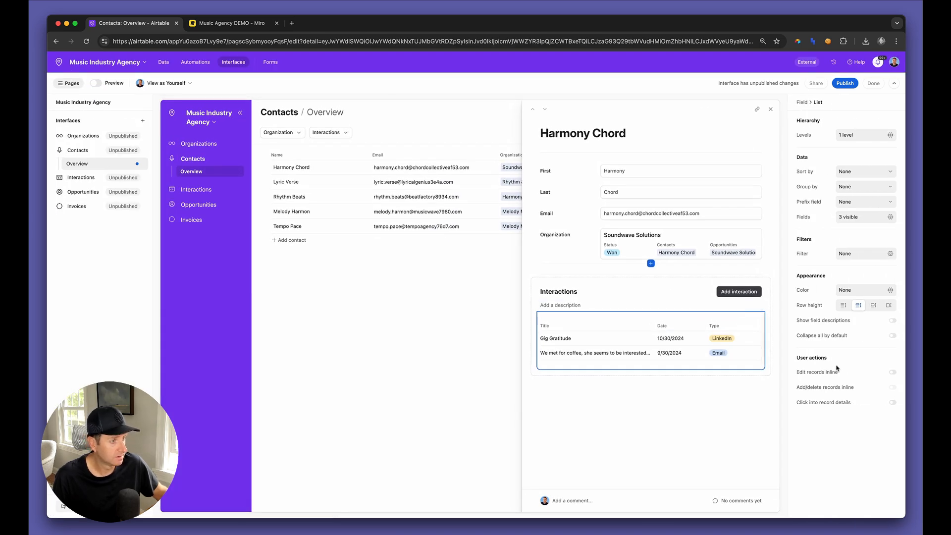
click(891, 373)
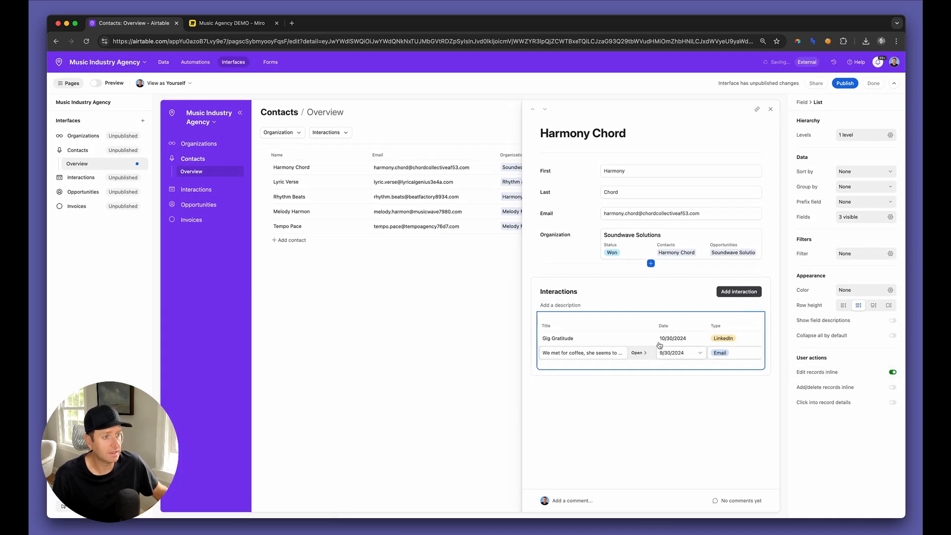
drag(662, 325, 669, 326)
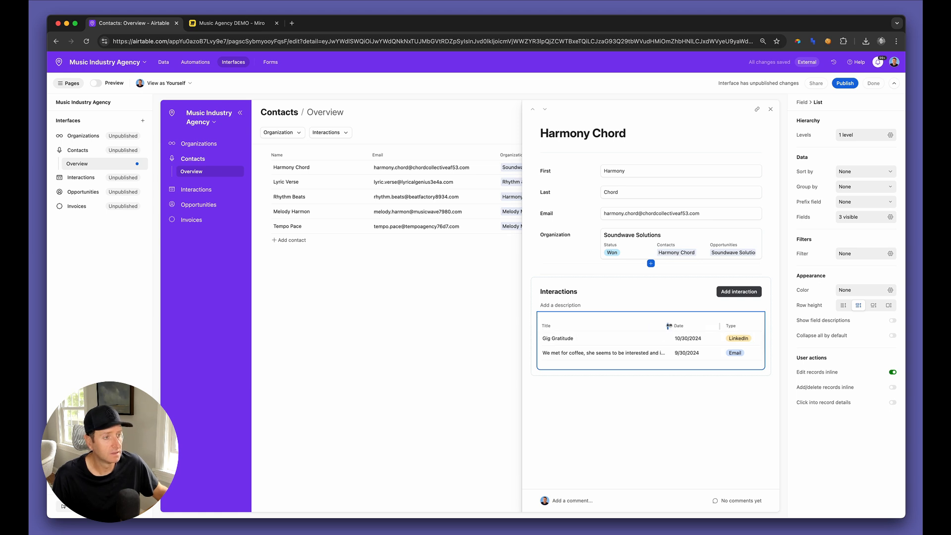
click(843, 305)
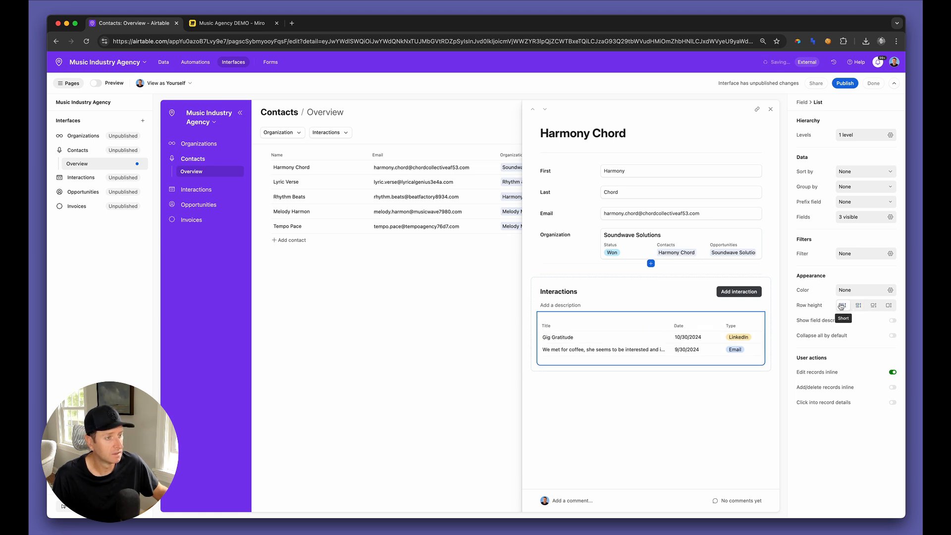
- Set the Type of the coffee meeting interaction to In person
click(738, 347)
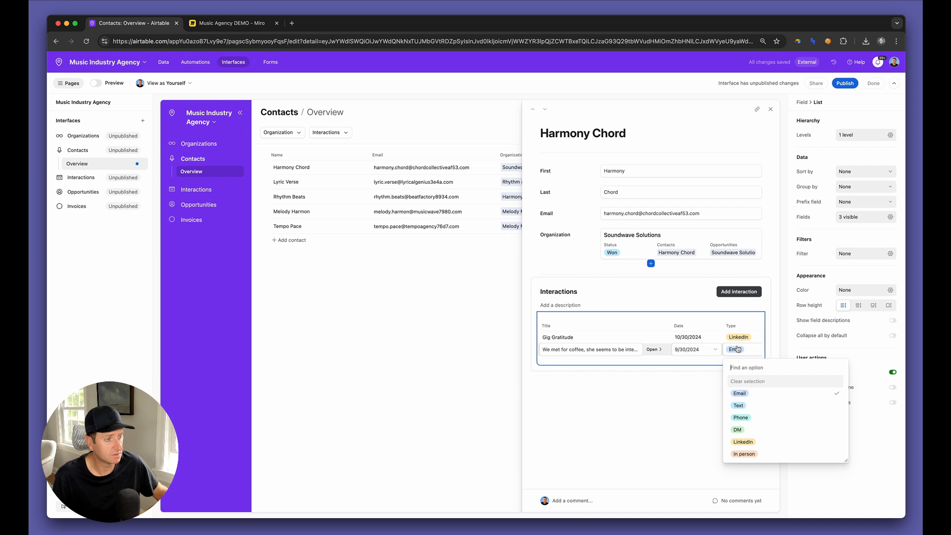
click(743, 453)
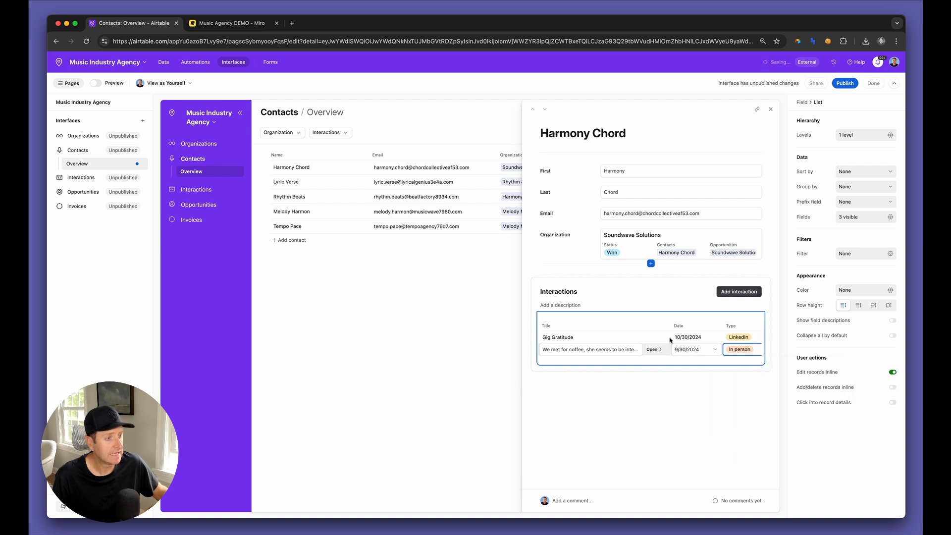
- Enable clicking into record details for the interactions list and set the Interaction Detail page's title size to Large
click(894, 402)
click(868, 379)
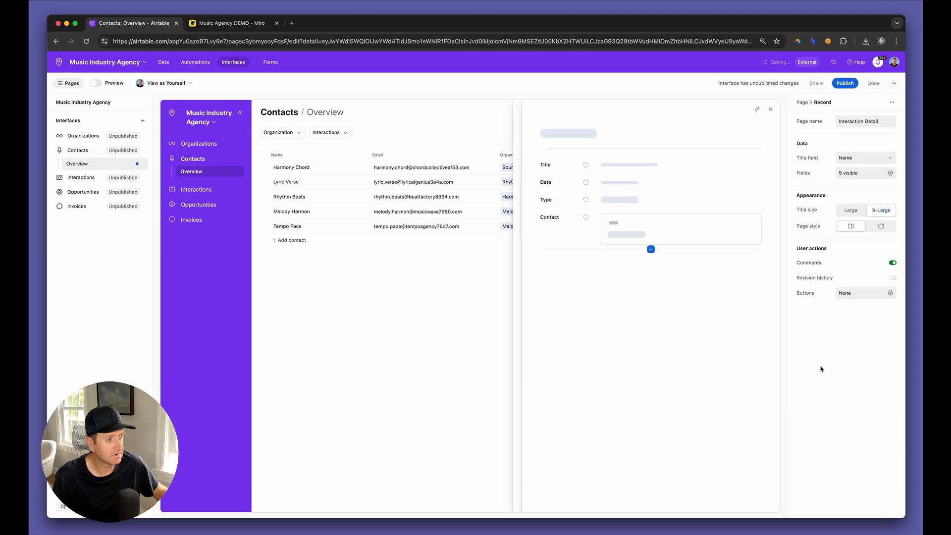
click(620, 148)
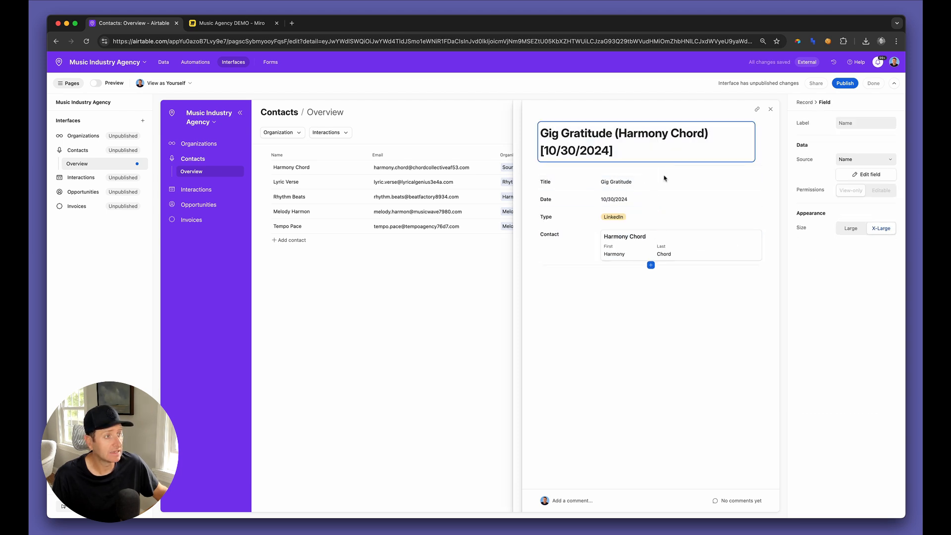
click(850, 228)
- Make the Title, Date and Type fields editable on the Interaction Detail page
click(577, 161)
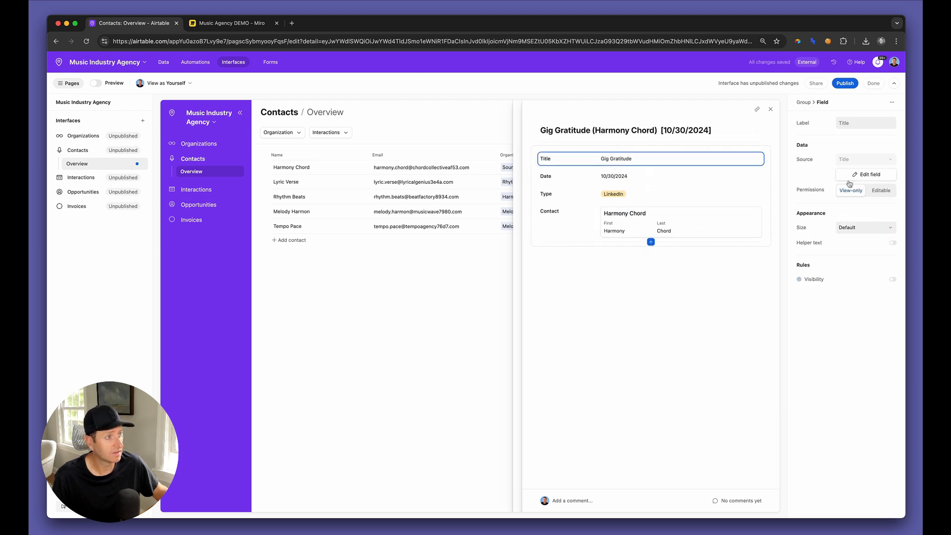
click(713, 180)
click(881, 190)
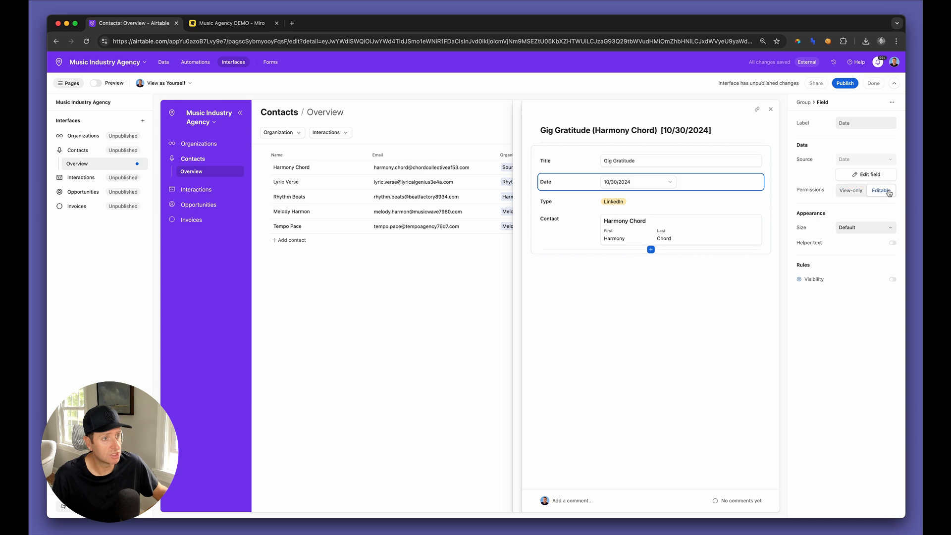
click(728, 201)
click(881, 191)
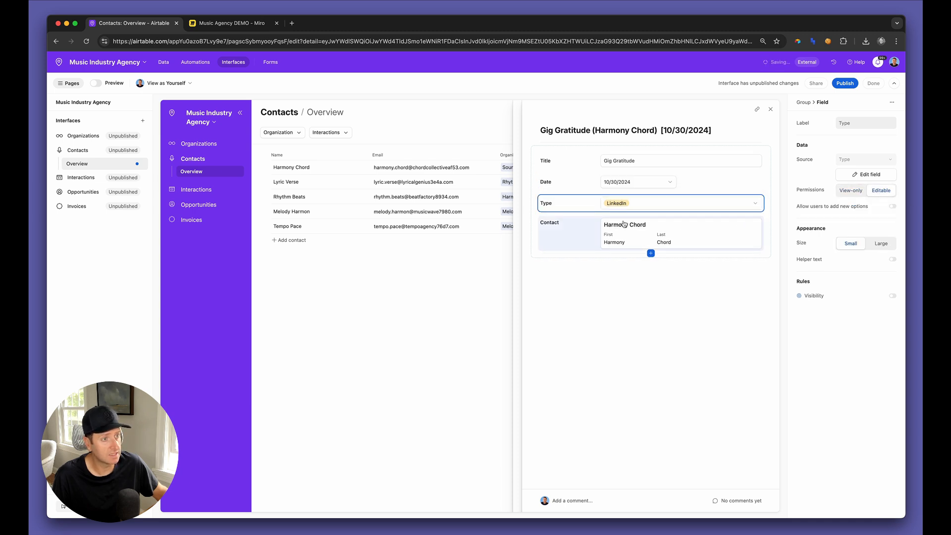
- Show the Contact field in the compact style instead of as a card, and allow linking and unlinking records
click(576, 233)
click(850, 227)
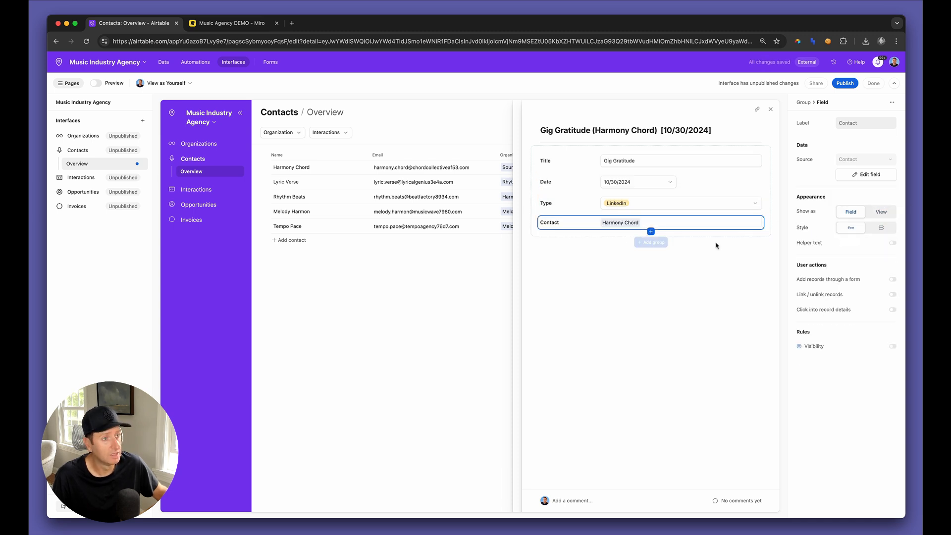
click(892, 294)
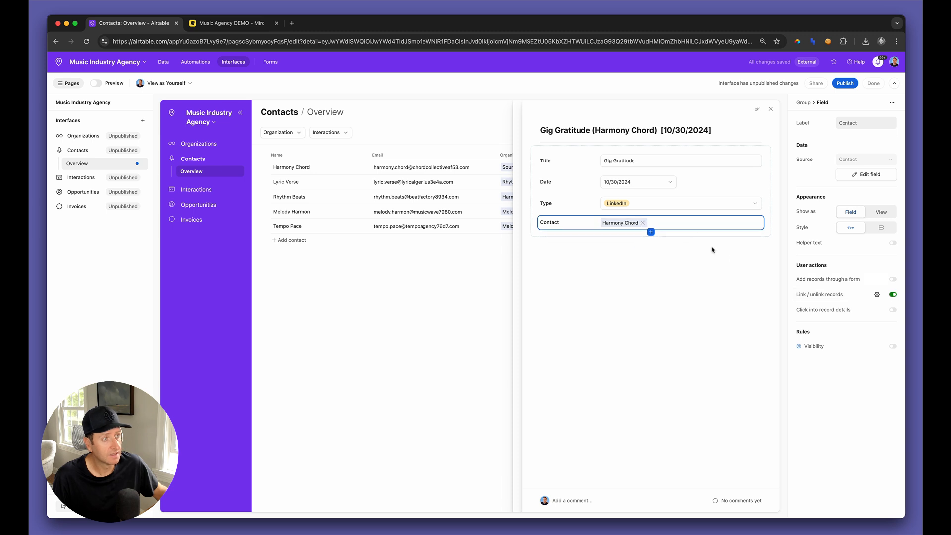
- Create a Long text field named Notes with rich text formatting enabled, placed below Contact on the Interaction Detail page
click(651, 232)
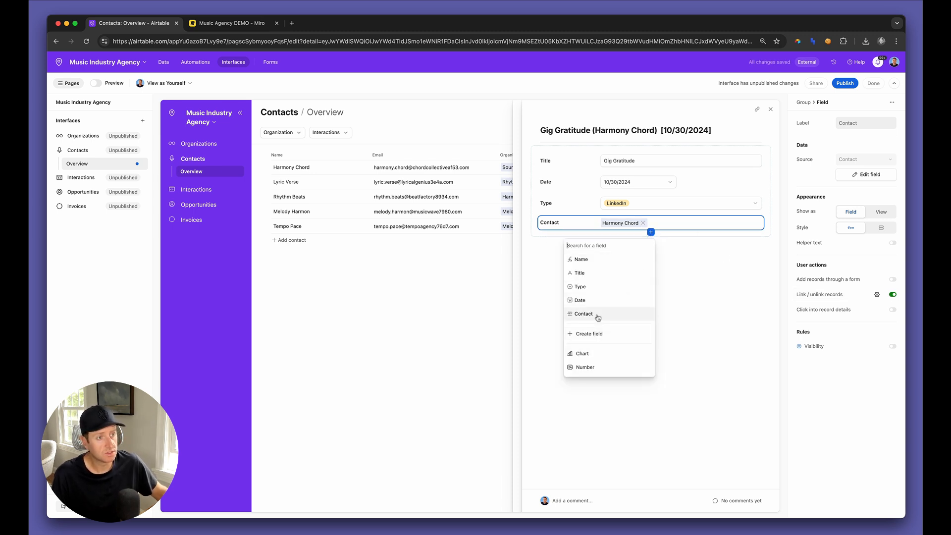
click(596, 333)
text(Notes)
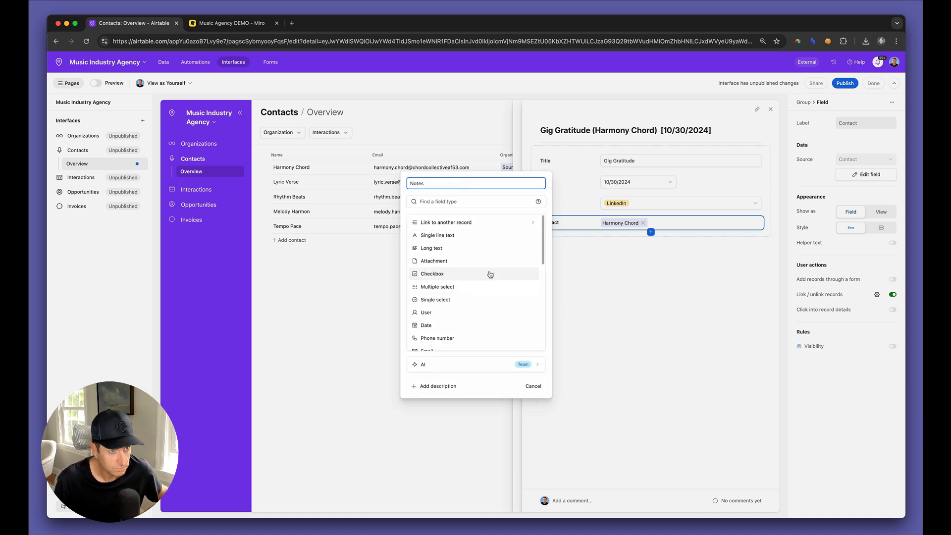
click(471, 249)
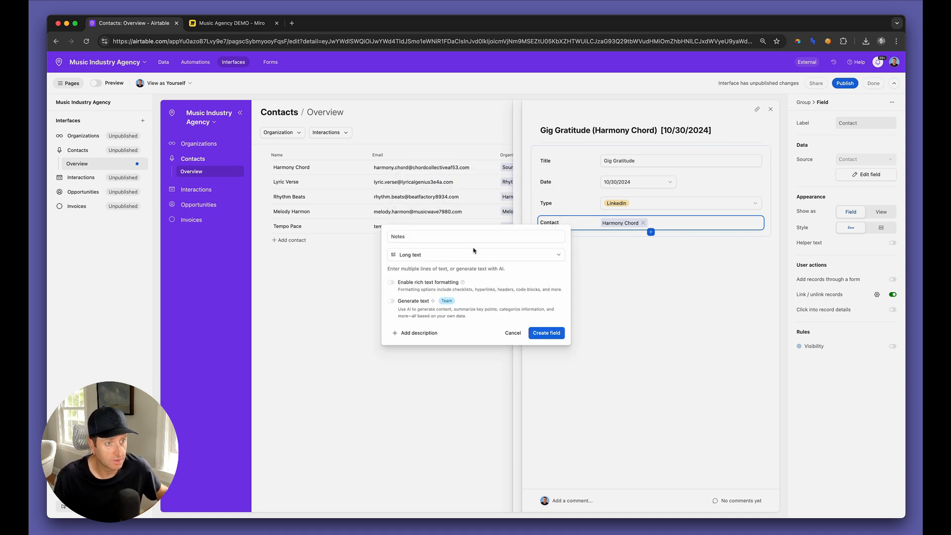
click(439, 286)
click(545, 332)
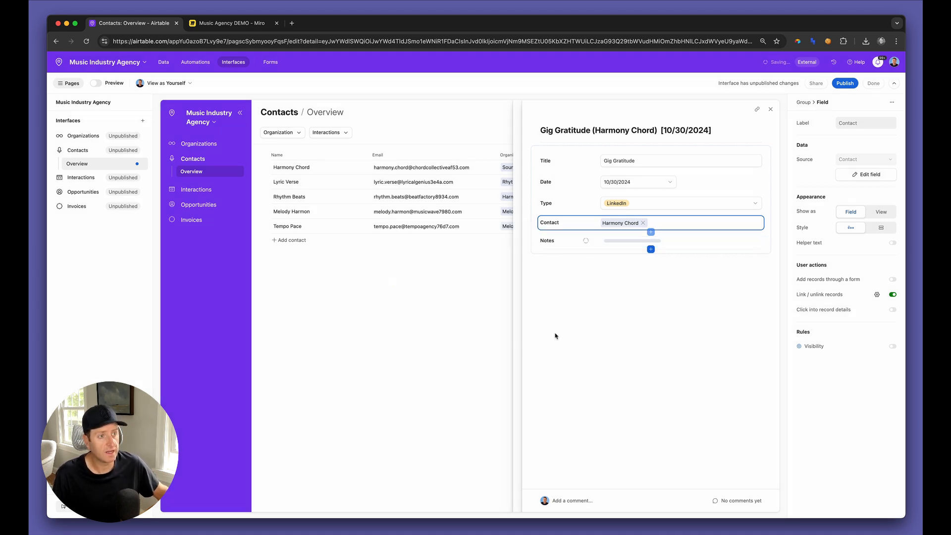
- Make the Notes field editable and enter the bullet "action items include" with sub-bullets a, b and c
click(618, 240)
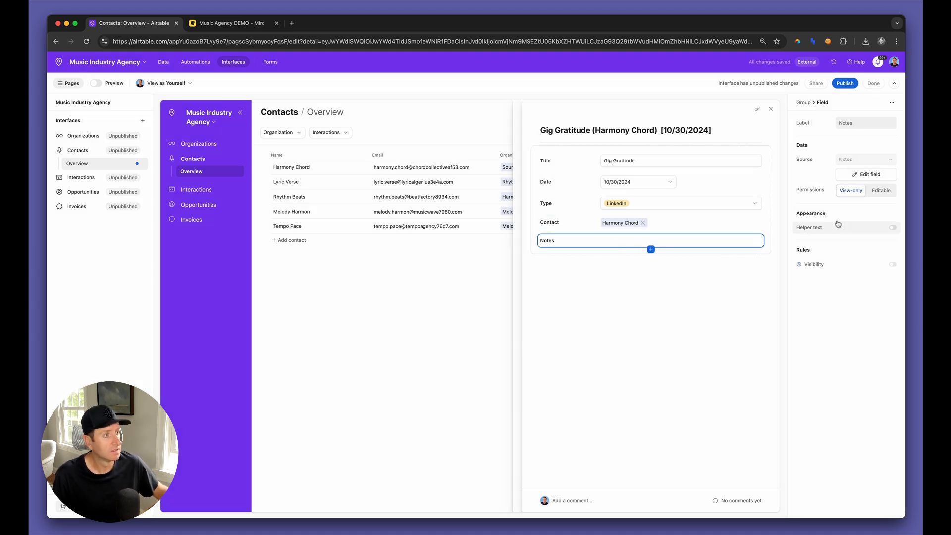
click(881, 190)
click(703, 245)
text(-)
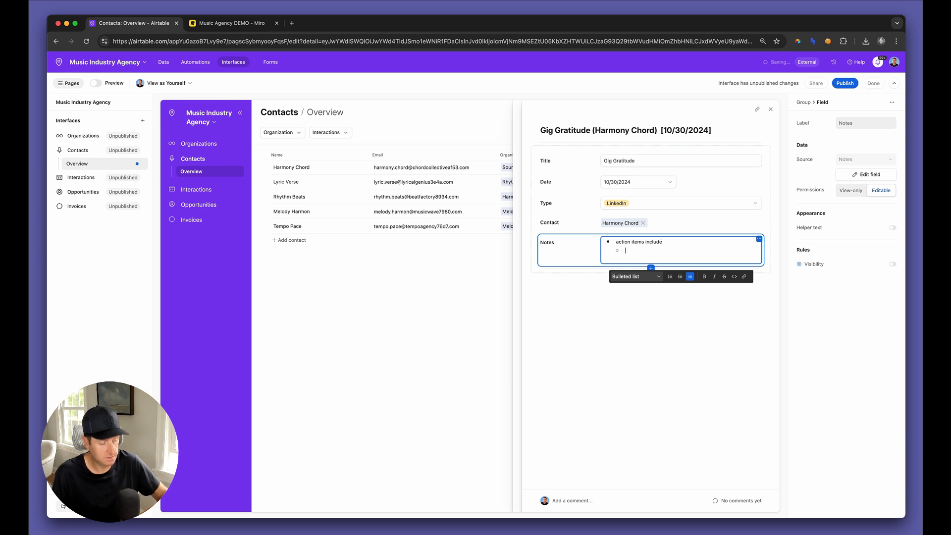
key(Return)
text(b)
key(Return)
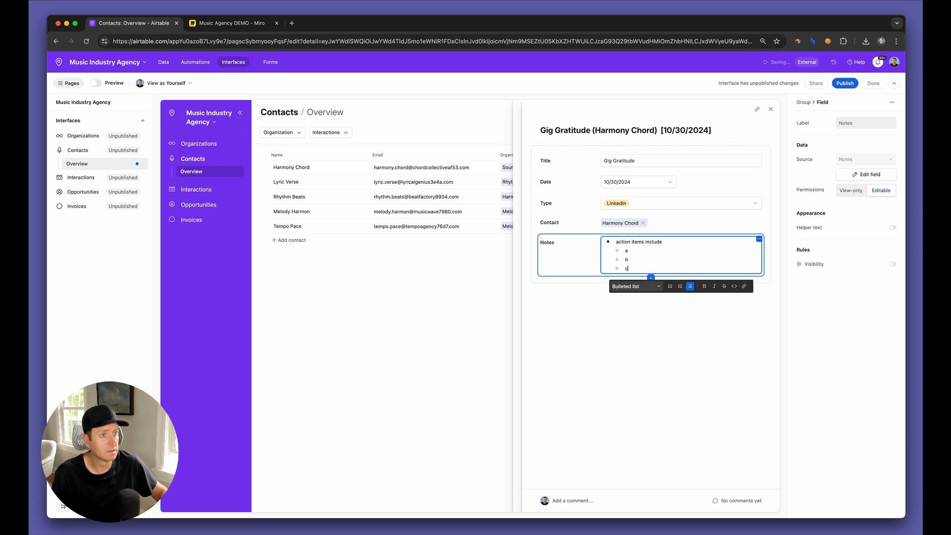
click(755, 343)
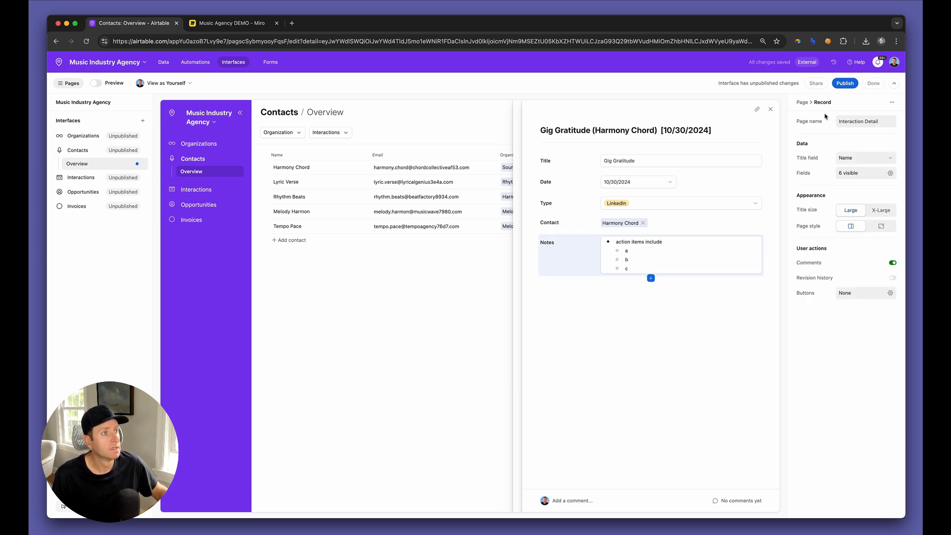
- Close the detail pages and sort the list on the Interactions overview by Date, latest first
click(770, 109)
click(770, 111)
click(228, 188)
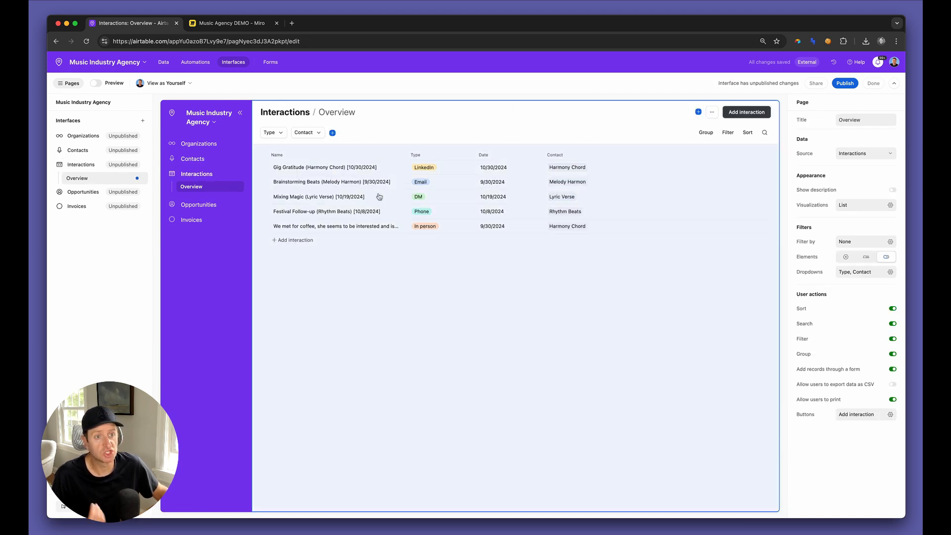
click(353, 286)
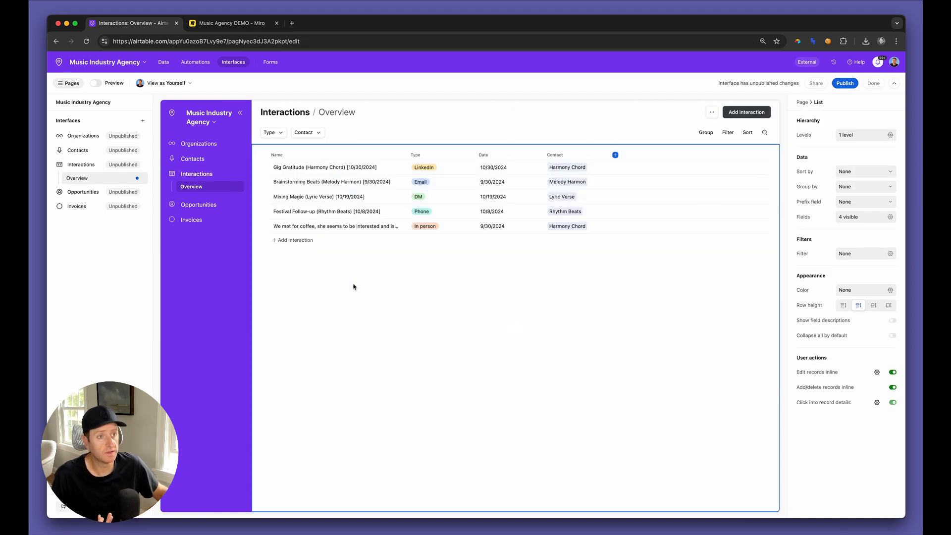
click(845, 172)
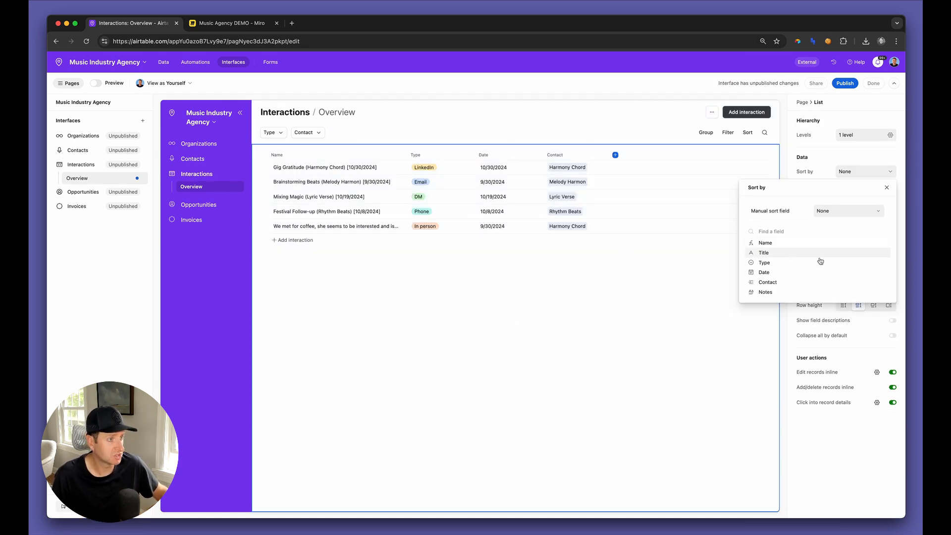
click(844, 269)
click(849, 234)
click(849, 259)
click(540, 317)
- Hide the Name field in the interactions list and show Title as the first column
drag(403, 154, 507, 154)
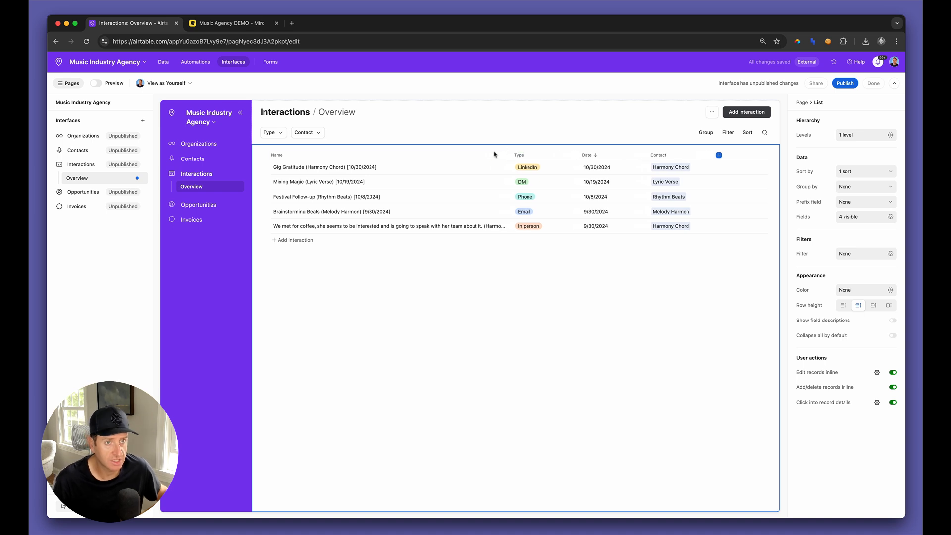
click(848, 217)
click(885, 269)
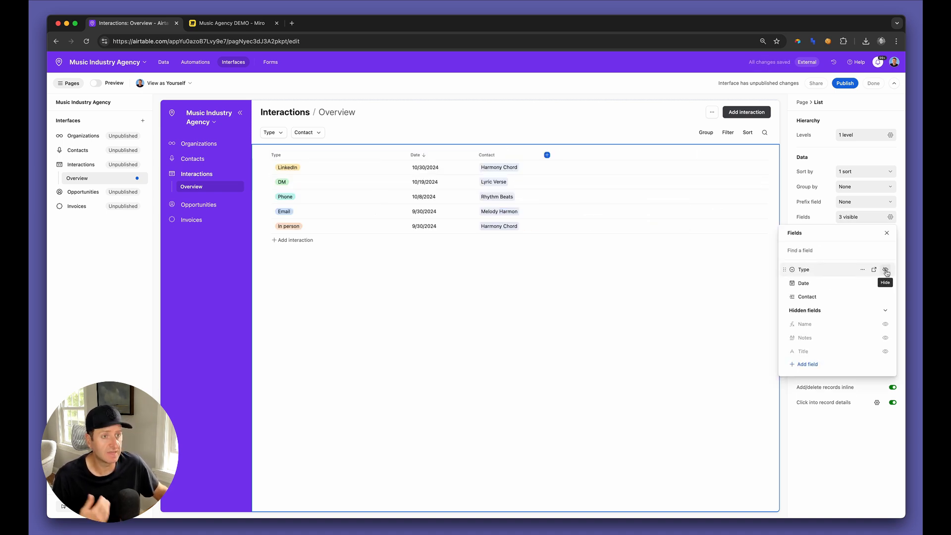
click(885, 351)
drag(780, 312, 782, 270)
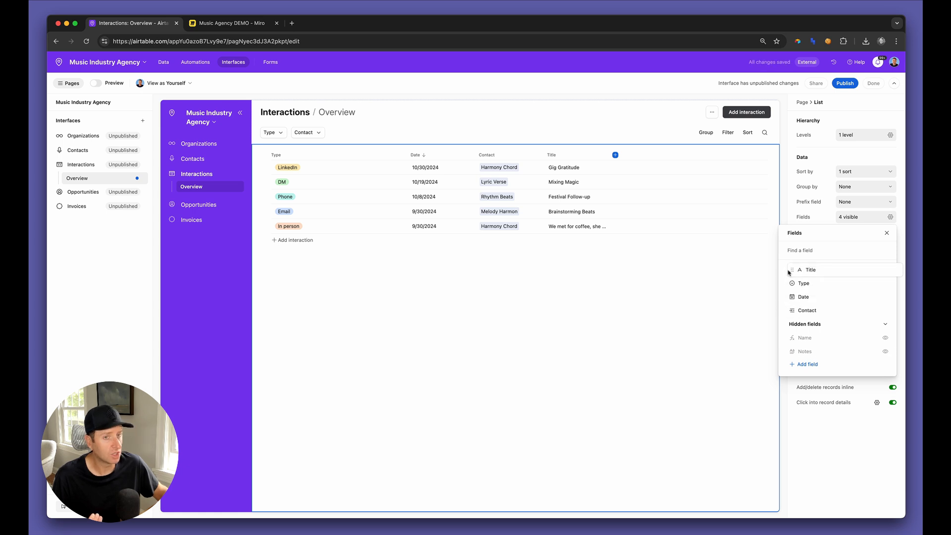
click(393, 160)
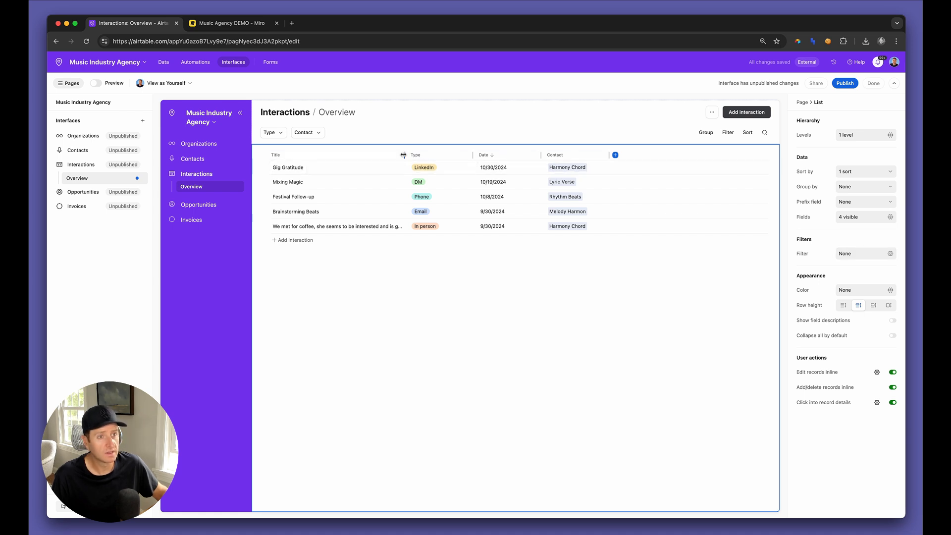
- Widen the Title column until the coffee meeting title fits, and move the Date field ahead of Type
drag(413, 154, 509, 155)
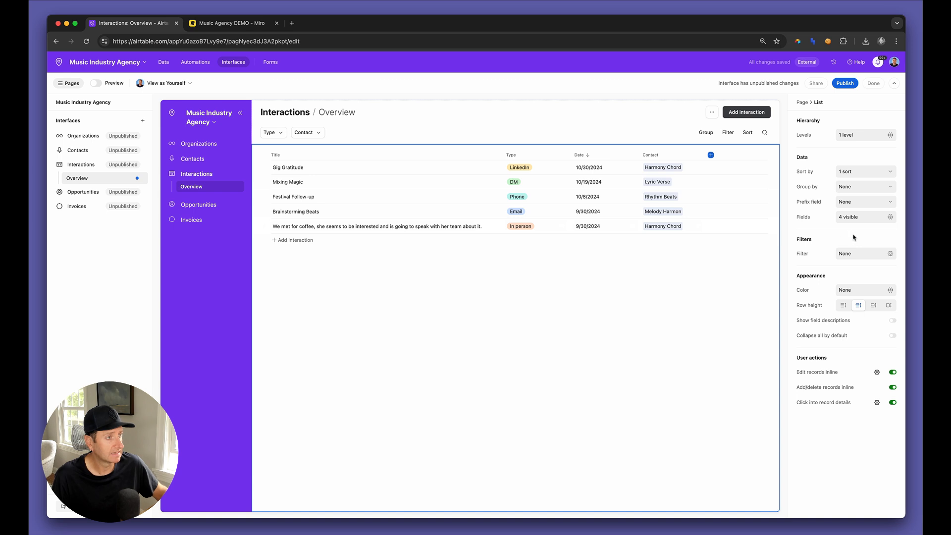
click(855, 218)
drag(785, 297, 791, 283)
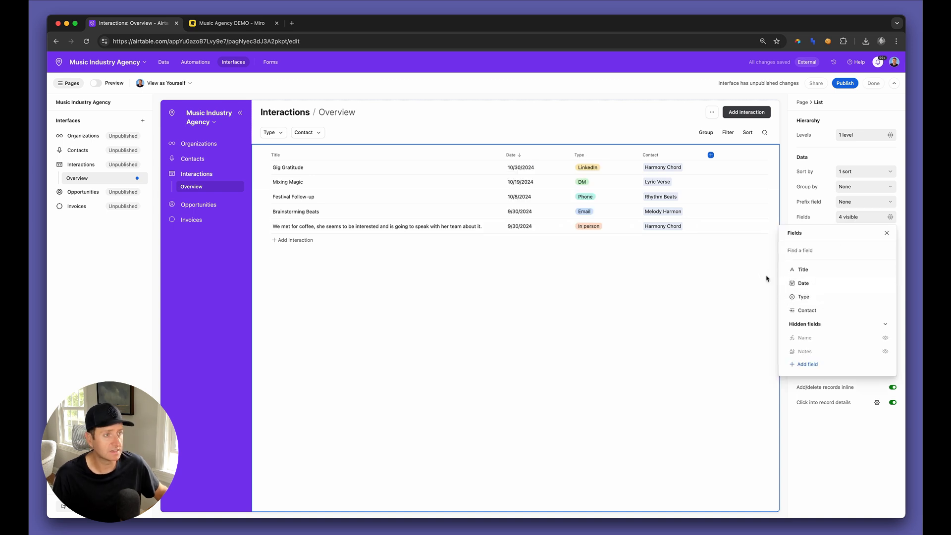
click(596, 300)
- Check the table relationships in the Miro diagram, return to Airtable and give the Opportunities overview list the shortest row height
click(196, 206)
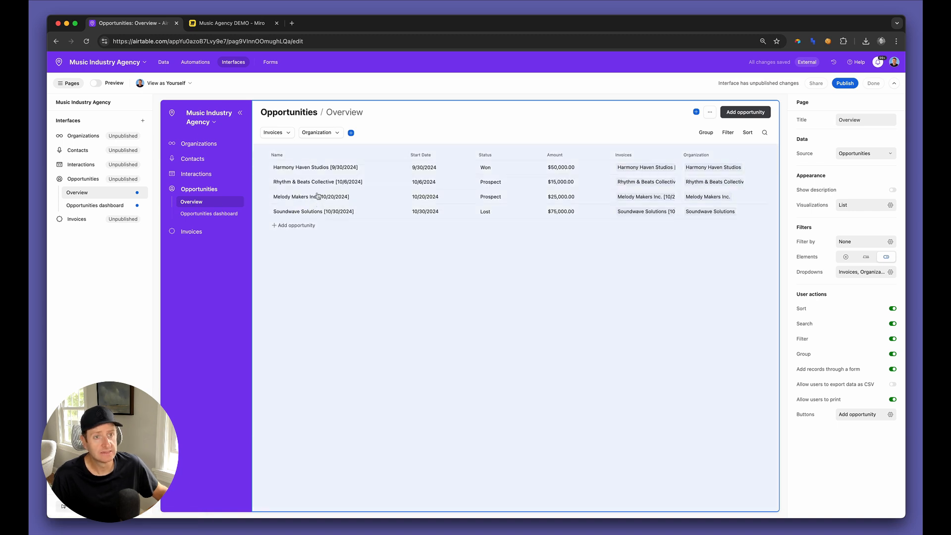
key(ctrl+Tab)
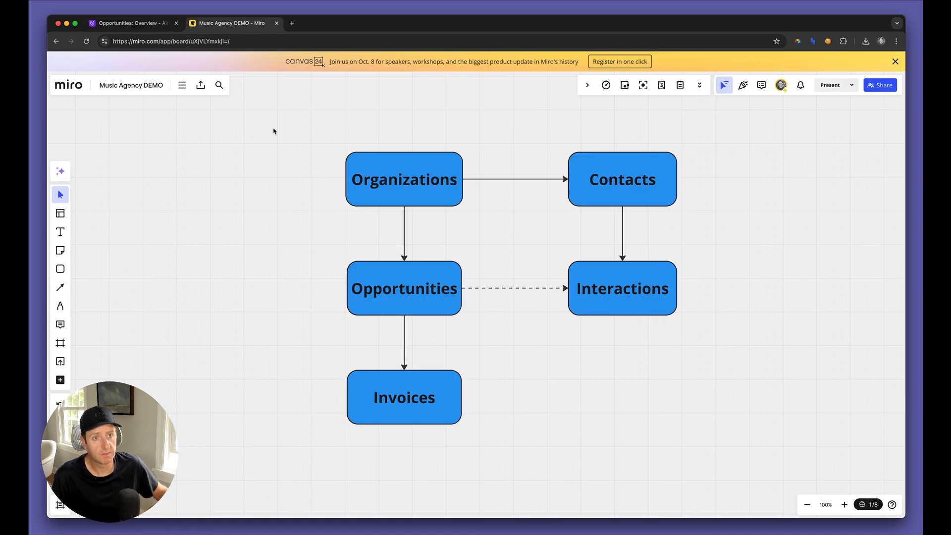
key(ctrl+shift+Tab)
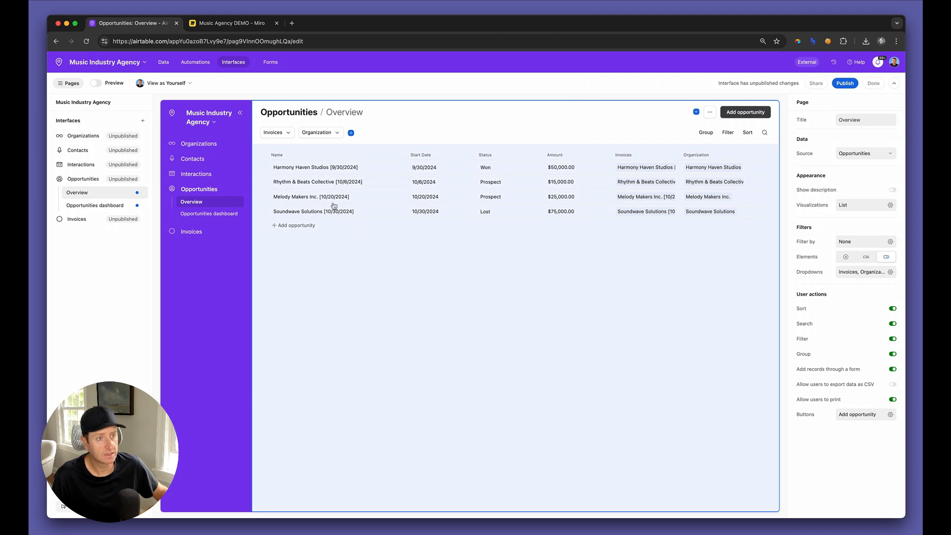
click(392, 258)
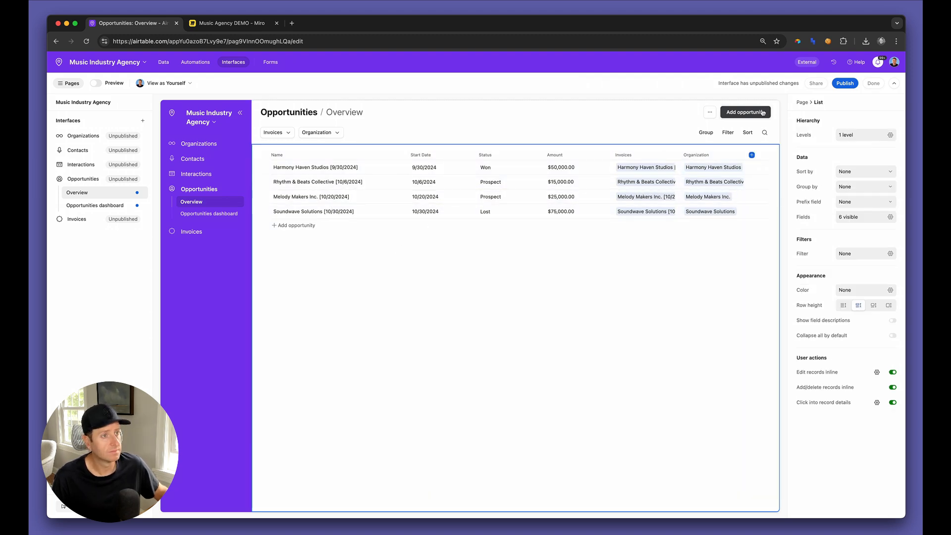
click(843, 306)
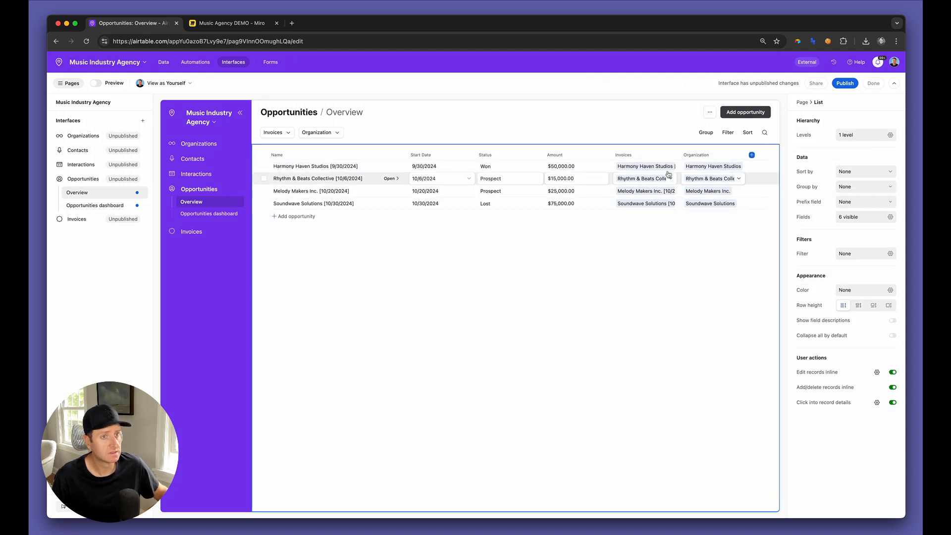
- Hide Name and Invoices in the opportunities list and order the fields Title copy, Organization, Status, Amount, Start Date
click(870, 219)
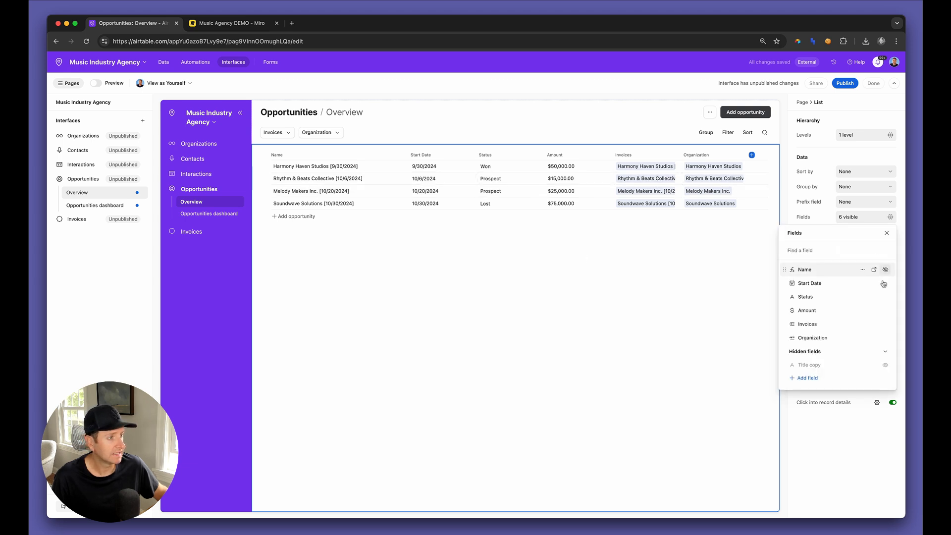
click(885, 269)
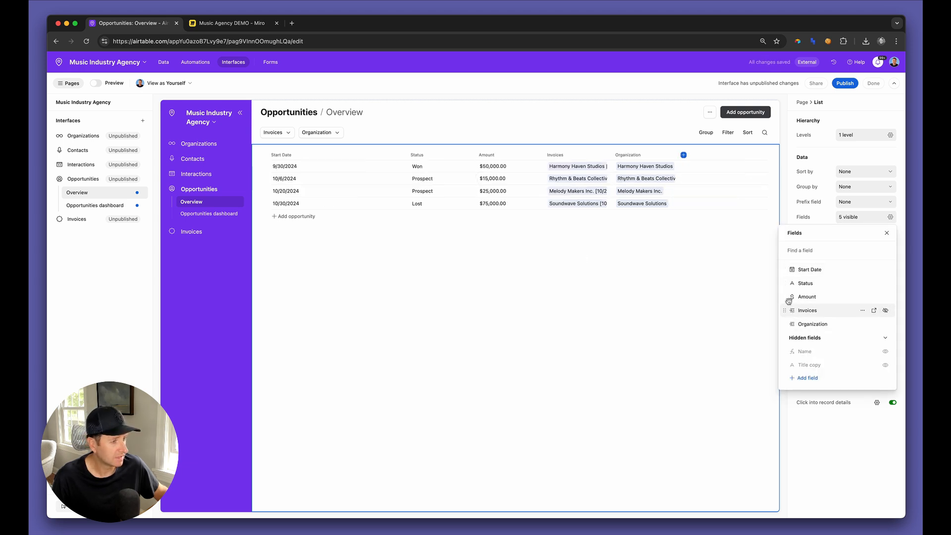
click(886, 366)
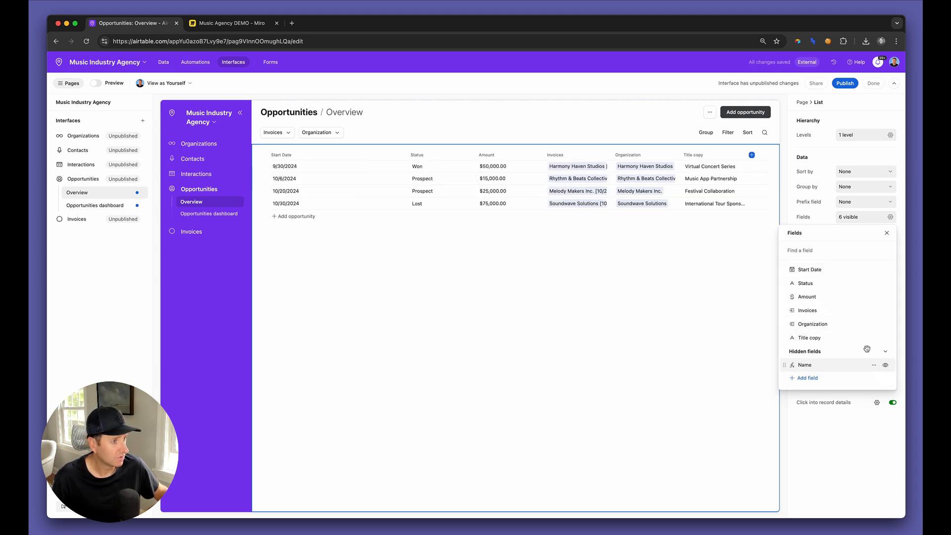
drag(784, 337, 789, 273)
drag(788, 337, 787, 310)
click(885, 337)
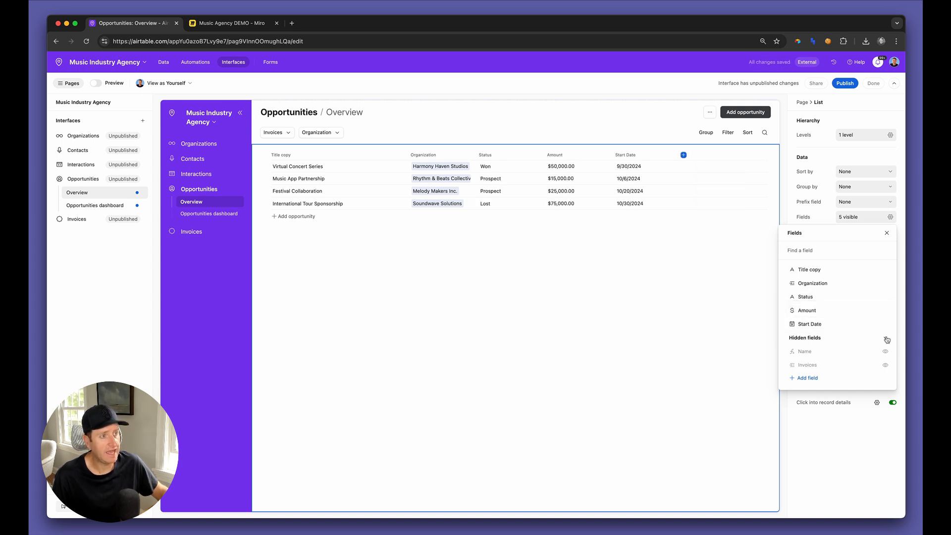
click(410, 249)
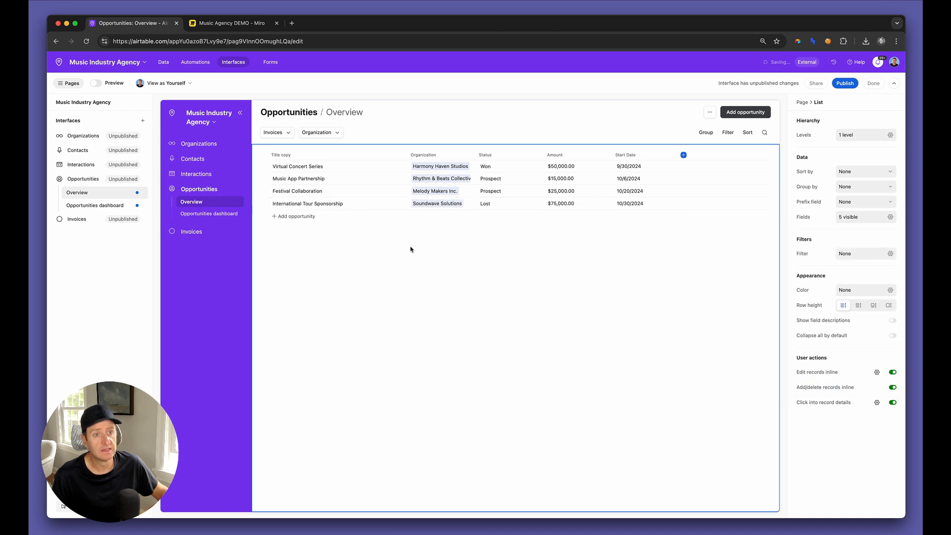
- Open the Opportunities dashboard and review its charts
click(220, 218)
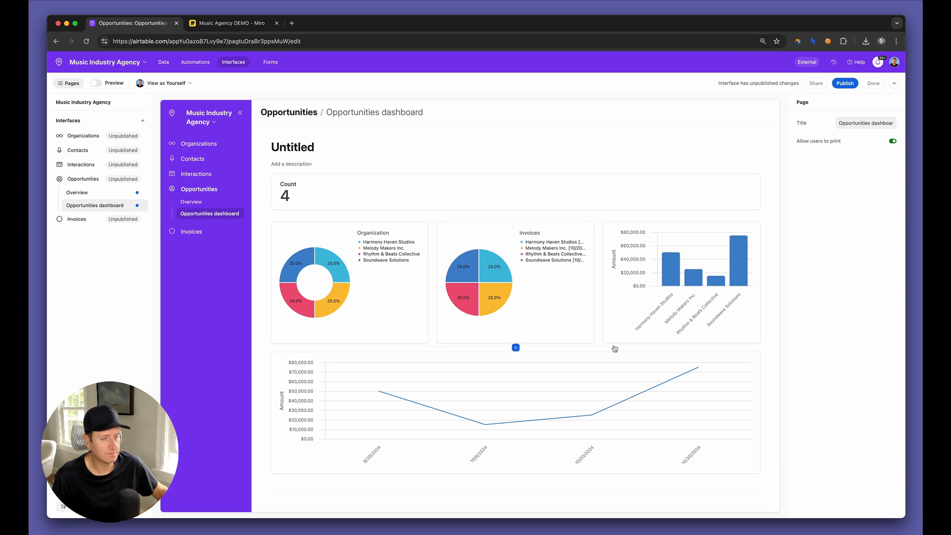
scroll(614, 350, down, 1)
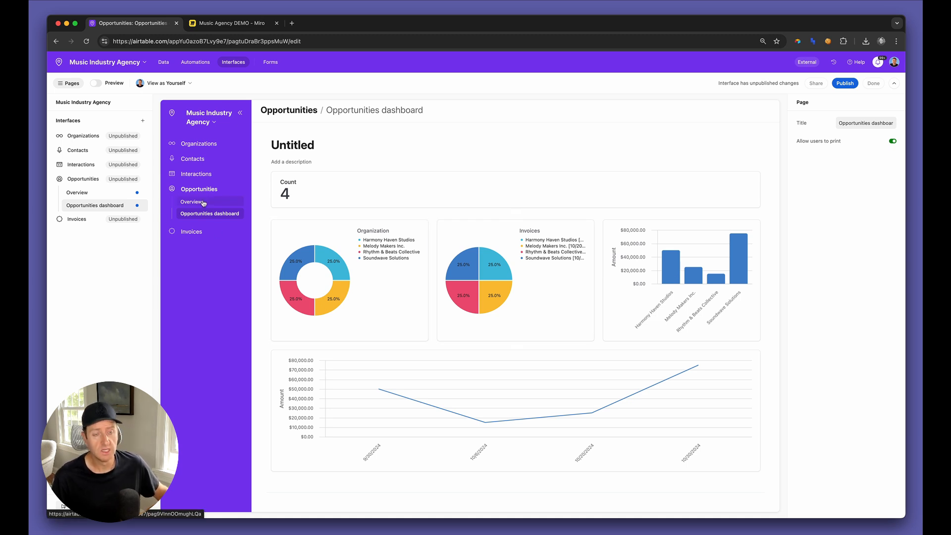
- Open the Add Invoice form from the Invoices overview for editing and delete its existing group of fields
click(203, 236)
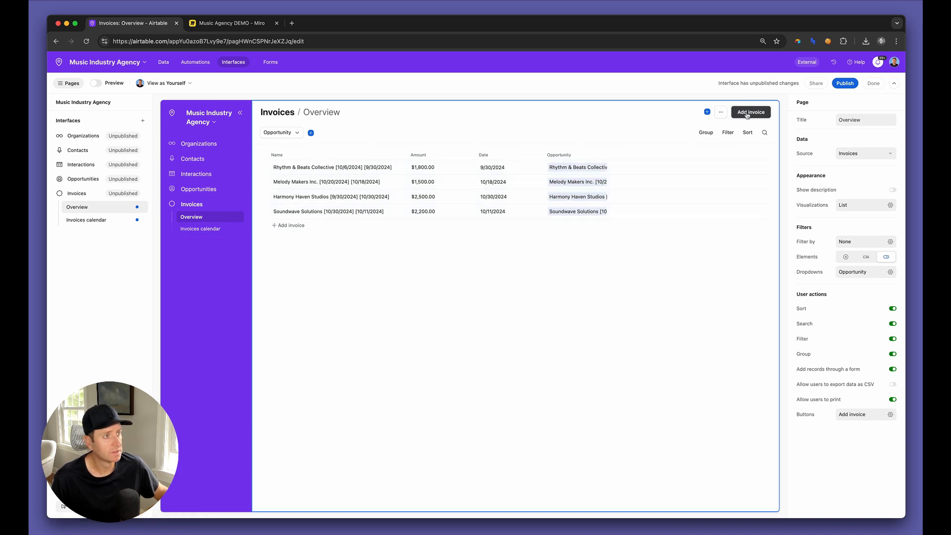
click(747, 113)
click(878, 227)
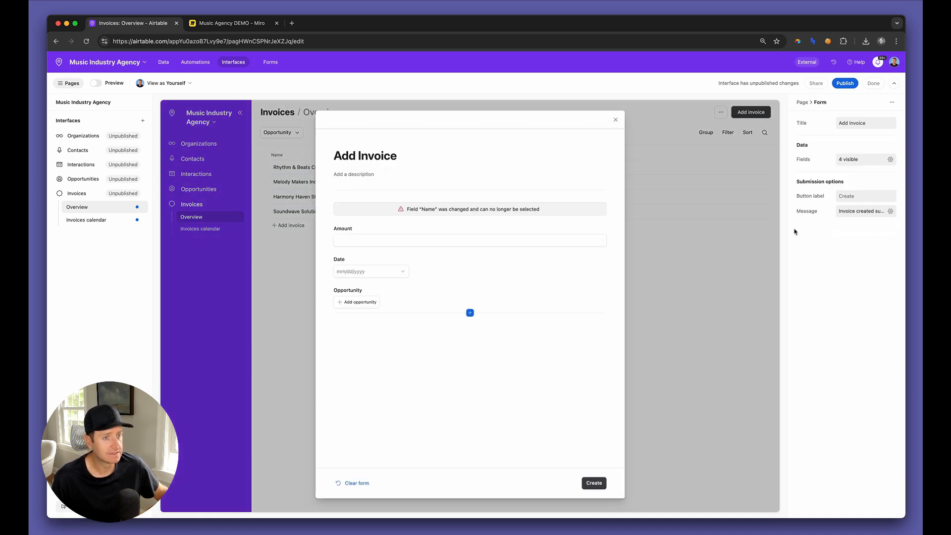
click(369, 204)
key(BackSpace)
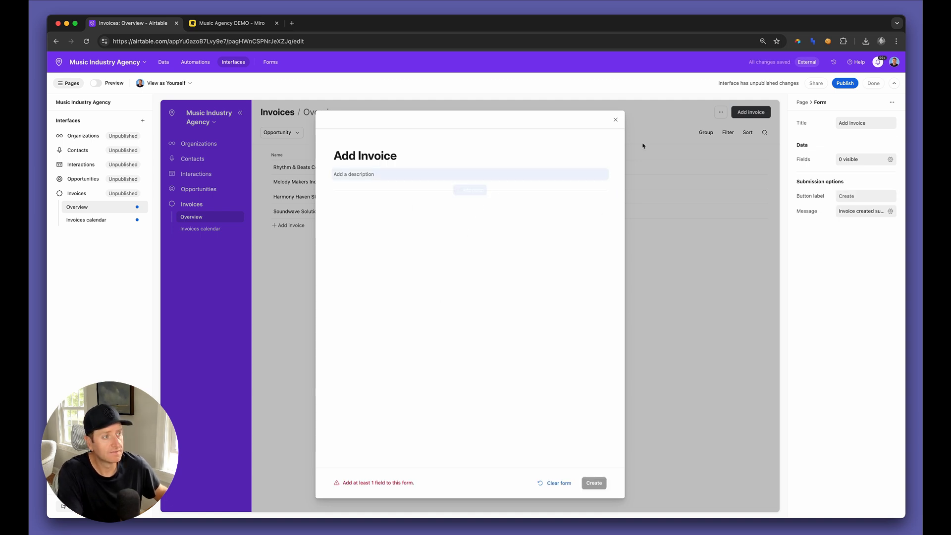
- Add a new group to the Add Invoice form and place the Title copy field in it
click(470, 190)
click(470, 228)
click(470, 228)
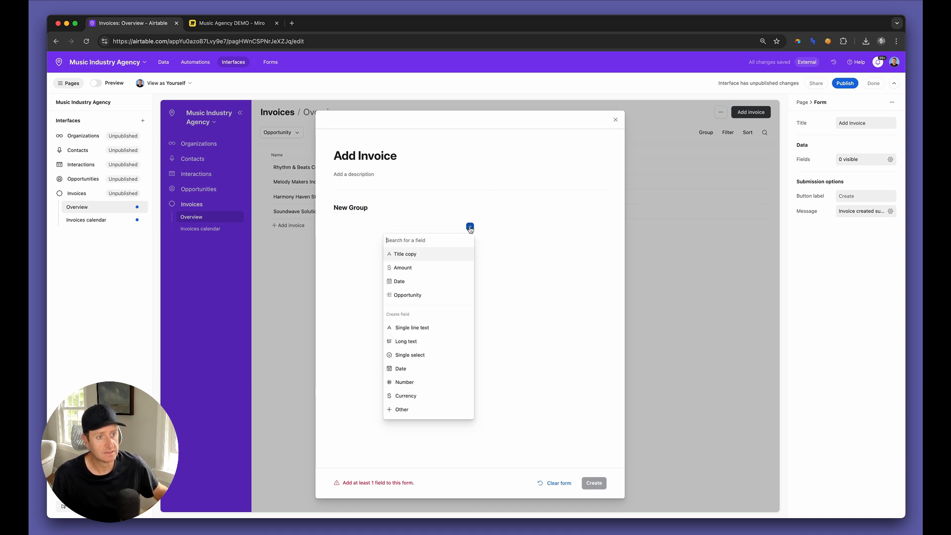
click(442, 260)
click(470, 248)
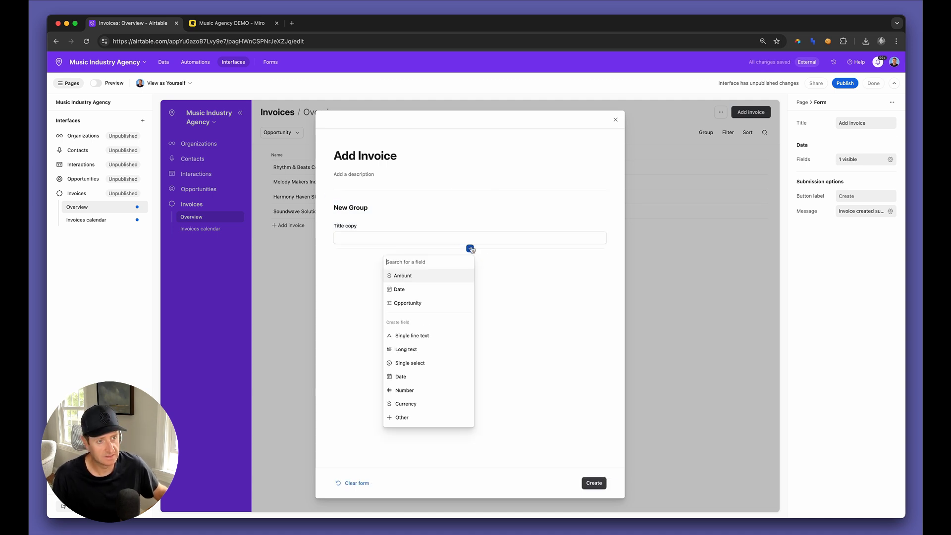
click(526, 322)
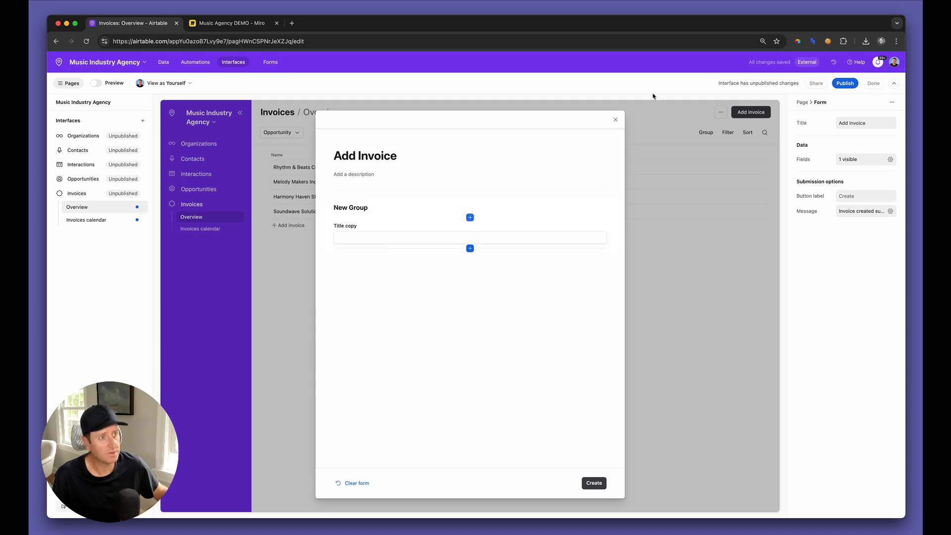
- Close the Add Invoice form and disable adding records through a form on the Invoices overview page
click(615, 120)
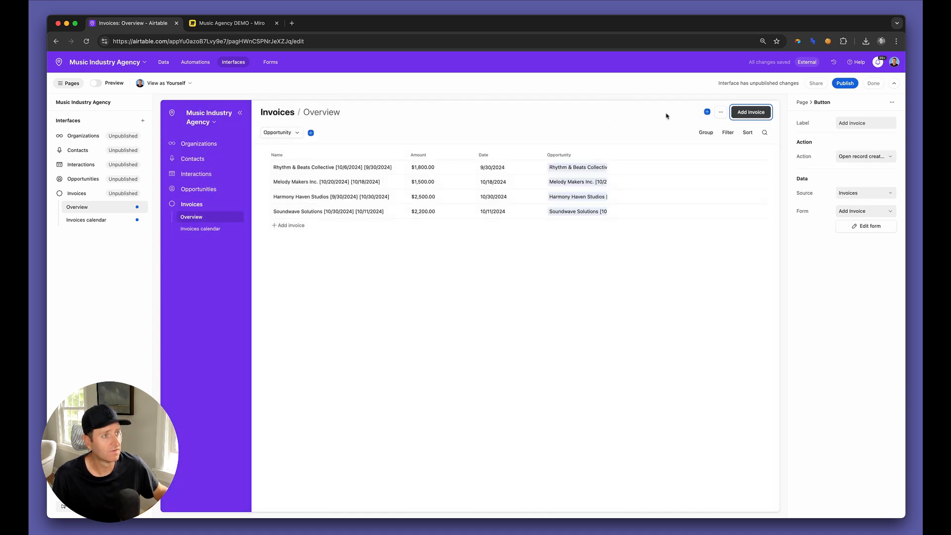
click(669, 117)
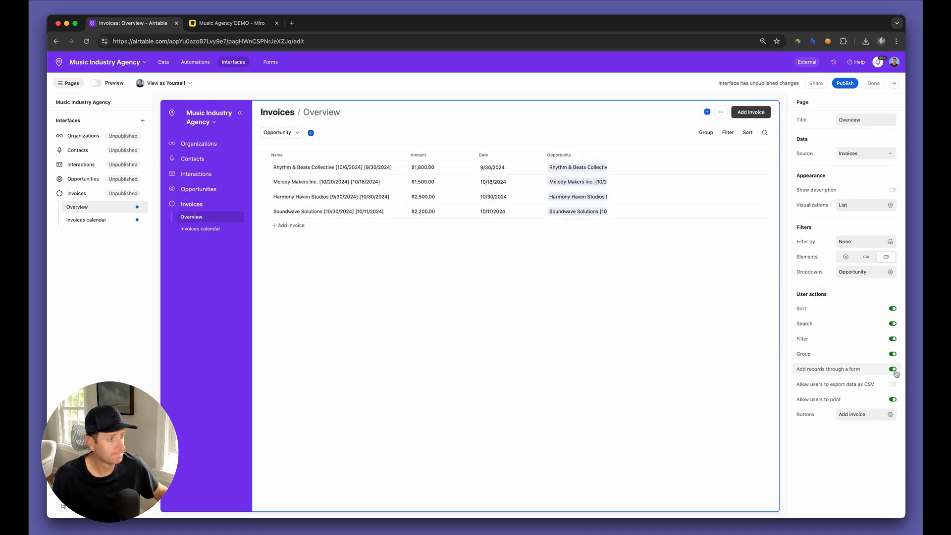
click(894, 369)
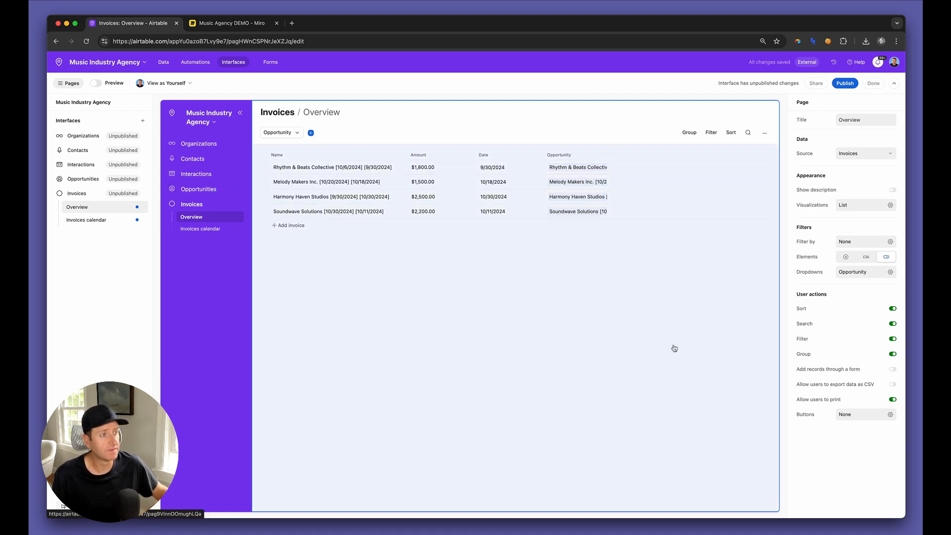
- Hide the Name field in the Invoices overview list
click(670, 344)
click(862, 216)
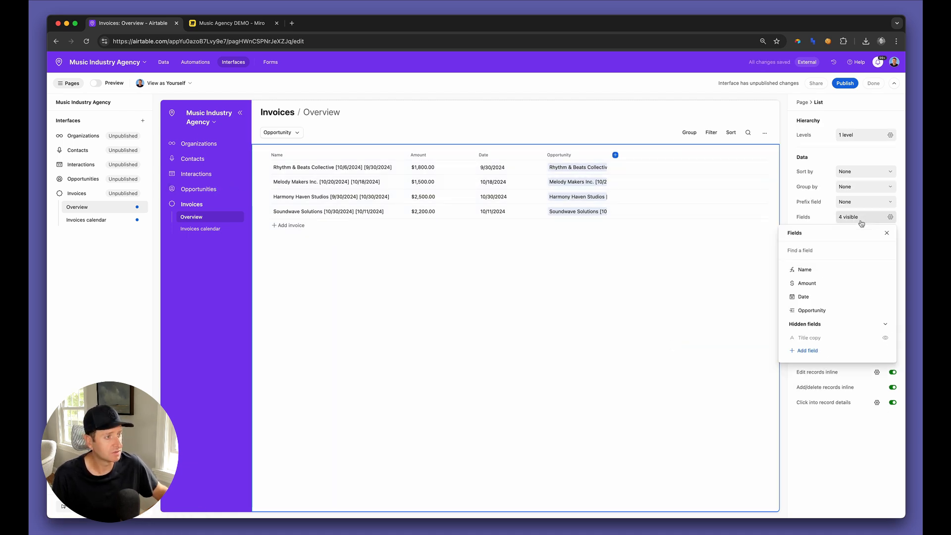
click(885, 269)
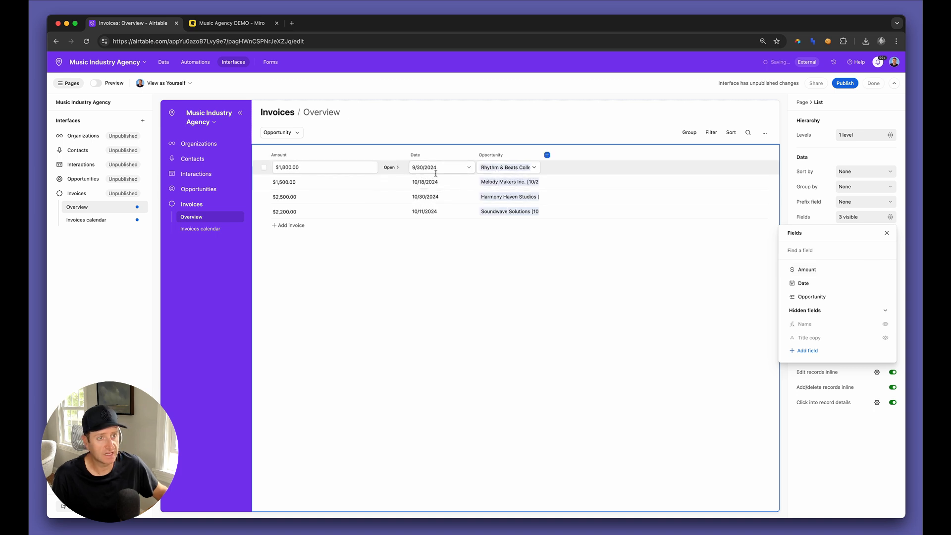
click(403, 155)
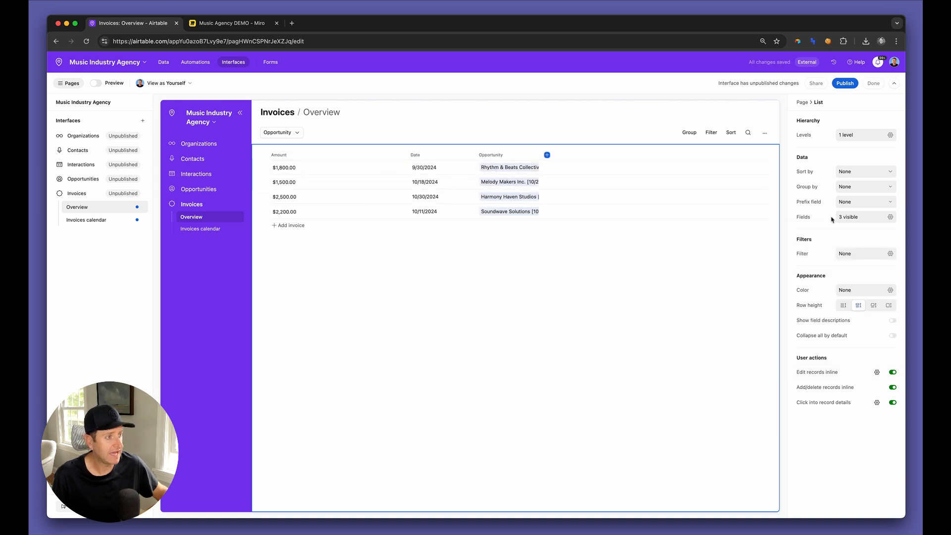
- Add a single select field named Status to the invoices list with the options In progress, Submitted and Paid
click(861, 217)
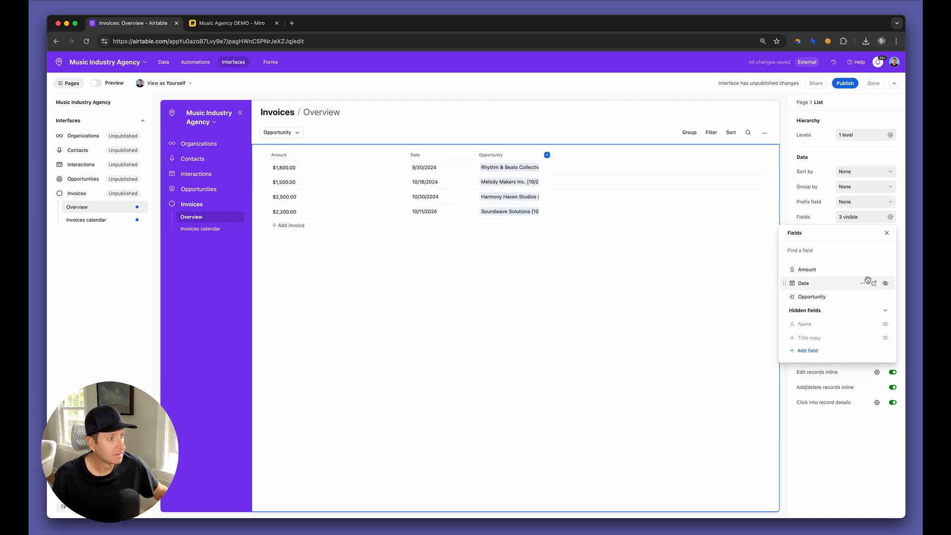
click(818, 351)
text(Status)
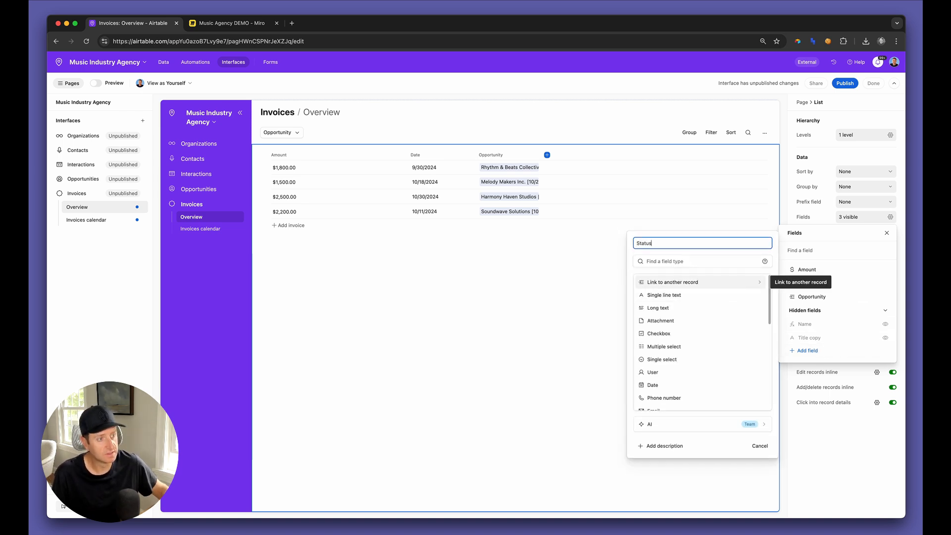
click(661, 359)
click(620, 363)
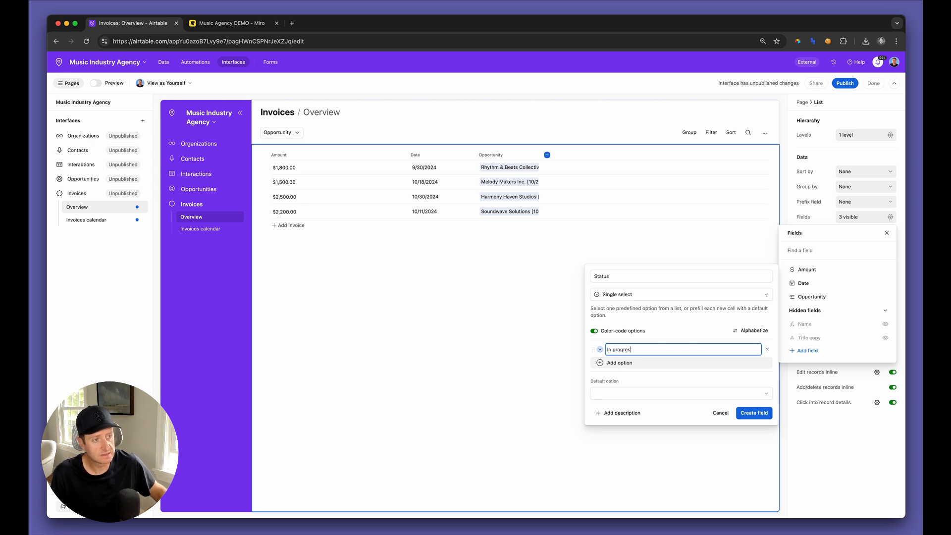
click(616, 364)
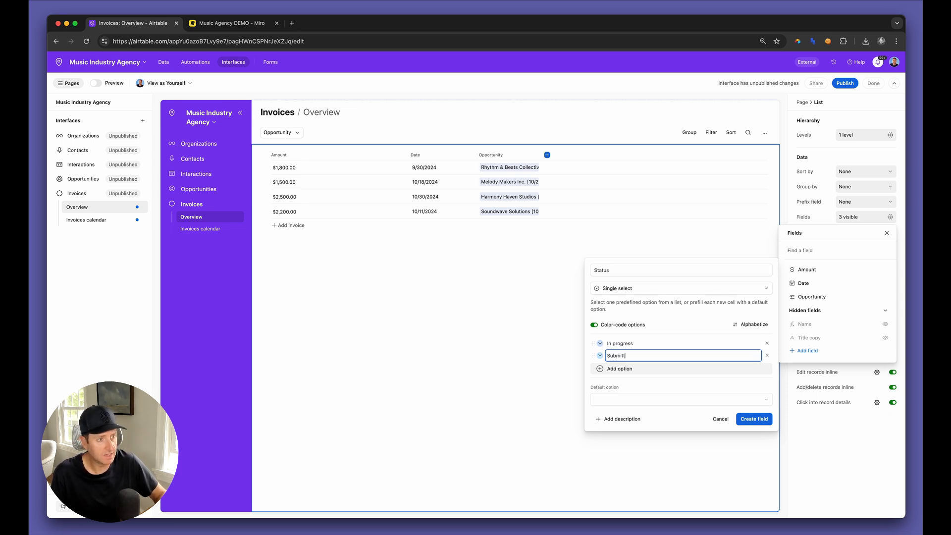
click(628, 372)
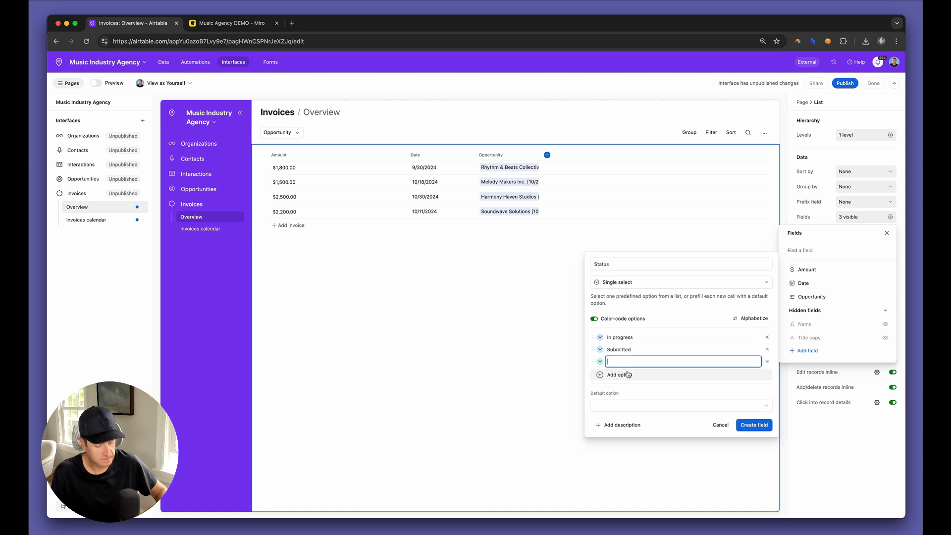
click(753, 424)
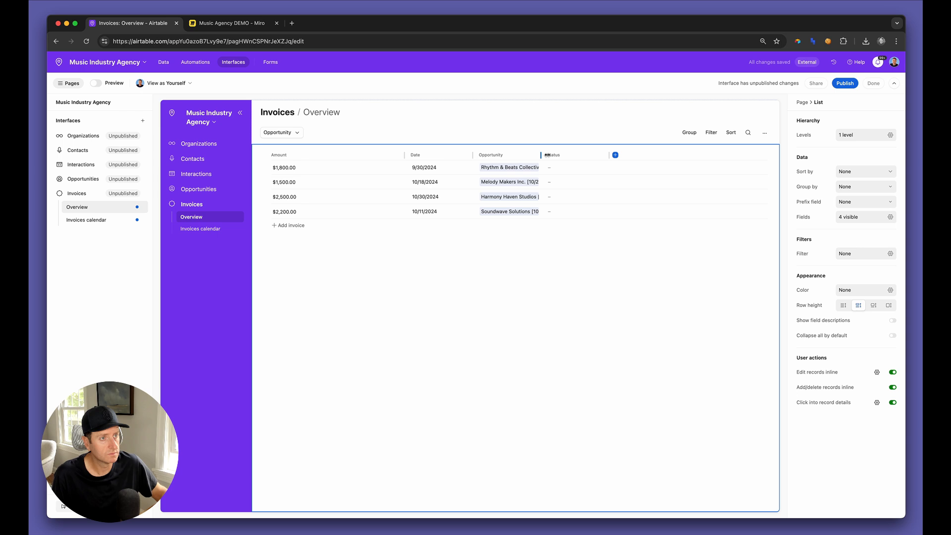
- Widen the Opportunity column and order the invoice list fields as Title copy, Opportunity, Amount, Date, Status
drag(543, 155, 602, 155)
click(862, 217)
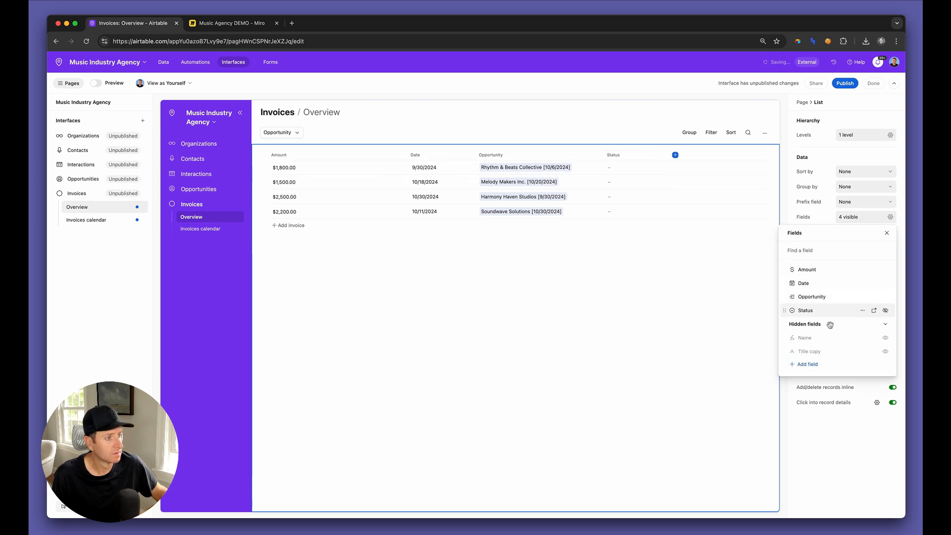
drag(785, 353, 787, 270)
drag(788, 310, 790, 283)
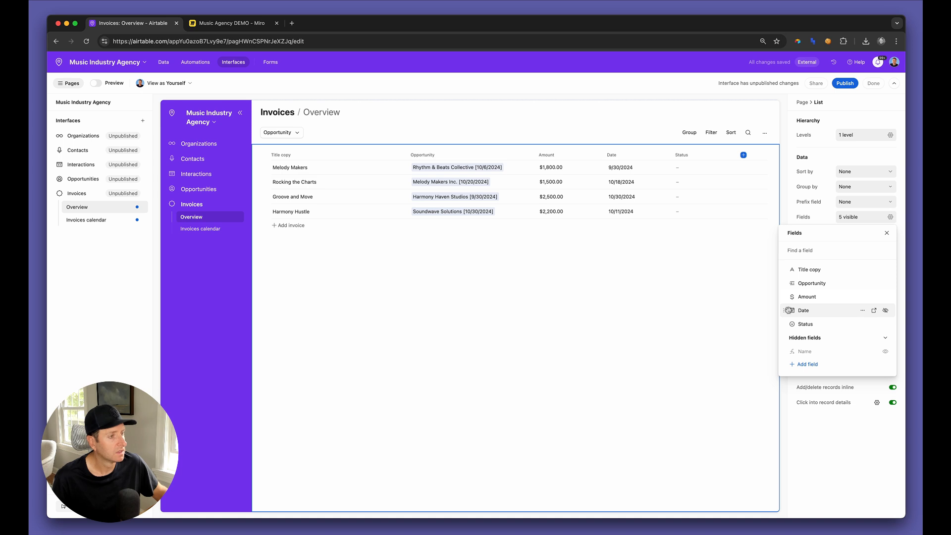
- Set the invoice statuses: Melody Makers In progress, Rocking the Charts Submitted, Groove and Move Paid, Harmony Hustle Submitted
click(686, 168)
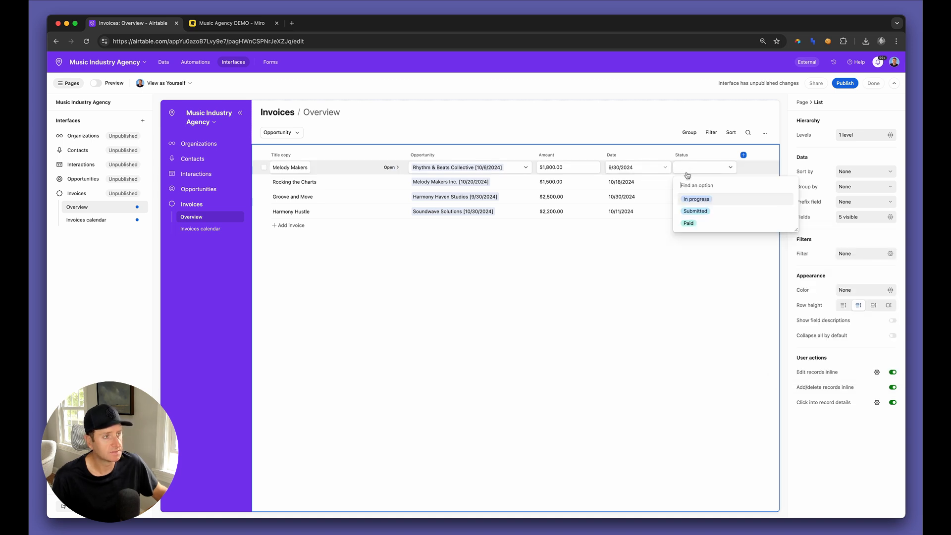
click(695, 200)
click(689, 184)
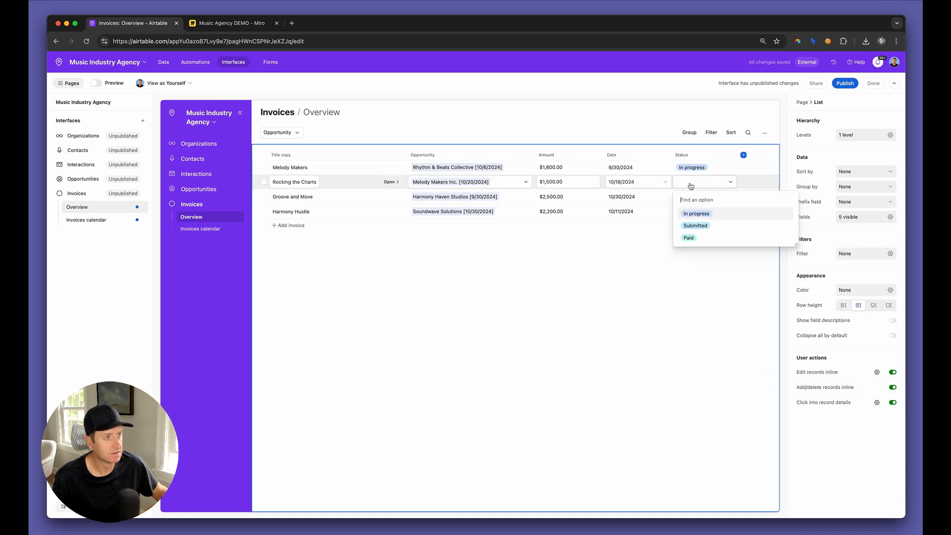
click(692, 225)
click(691, 198)
click(692, 201)
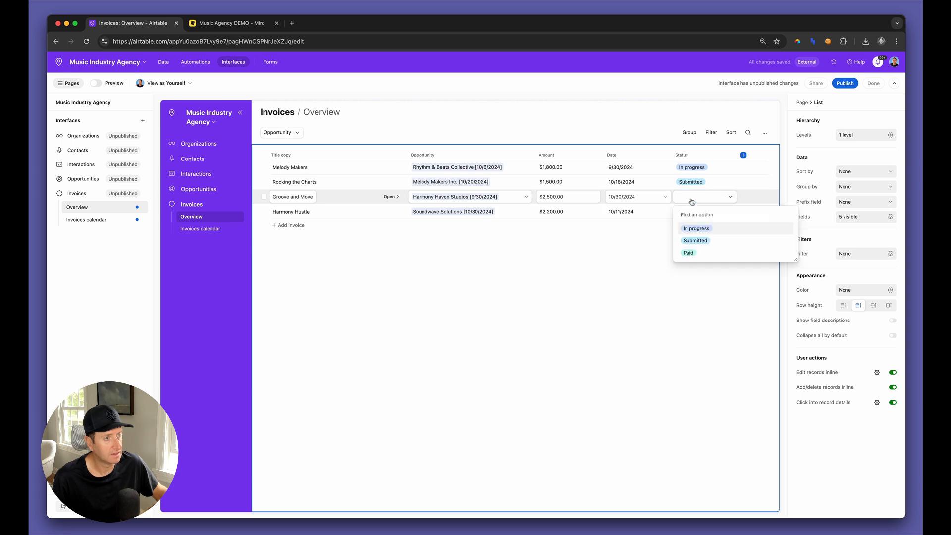
click(692, 252)
click(694, 212)
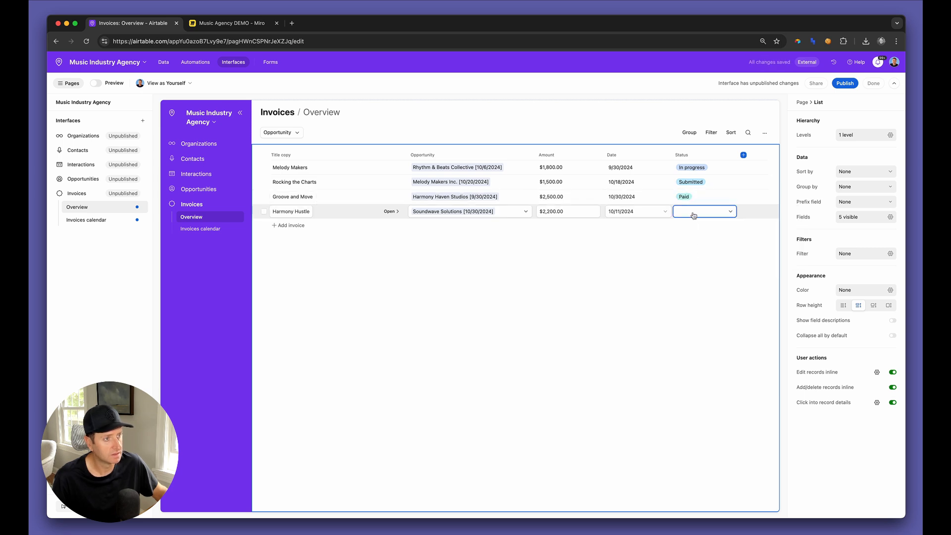
click(694, 212)
click(698, 255)
click(673, 260)
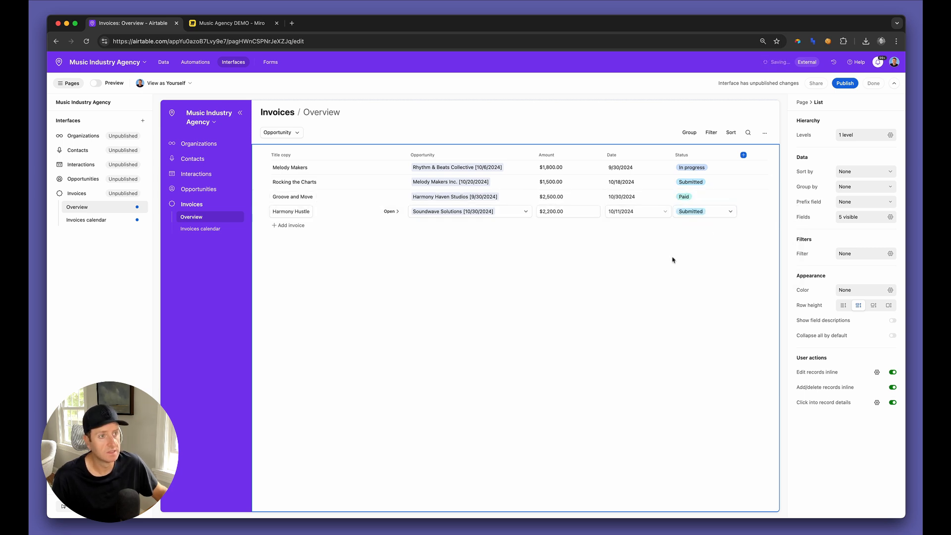
- Sort the invoices list by Date from latest to earliest
click(862, 172)
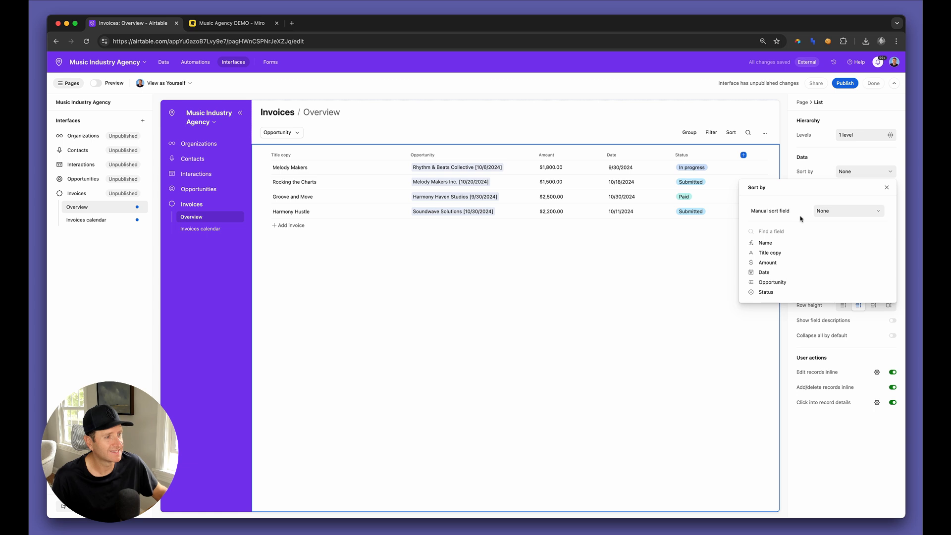
click(791, 273)
click(849, 241)
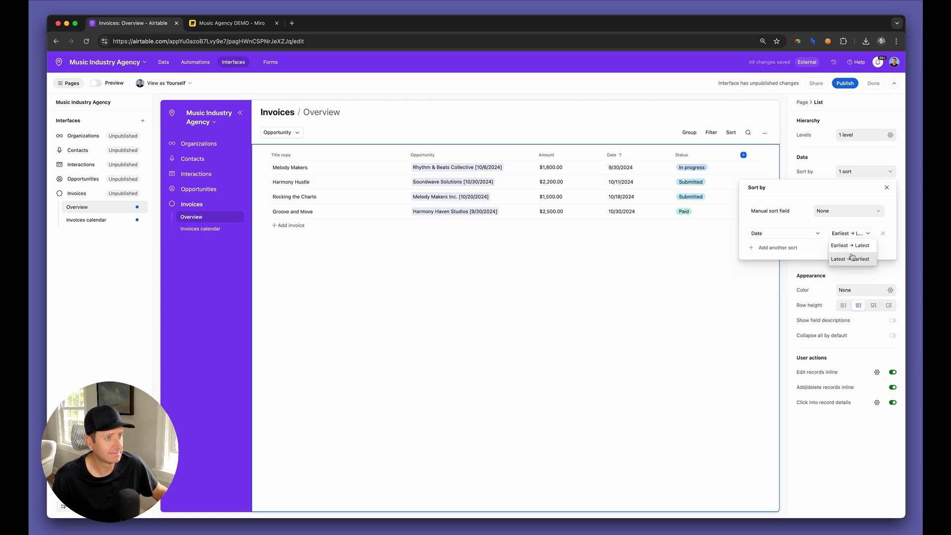
click(847, 257)
click(615, 262)
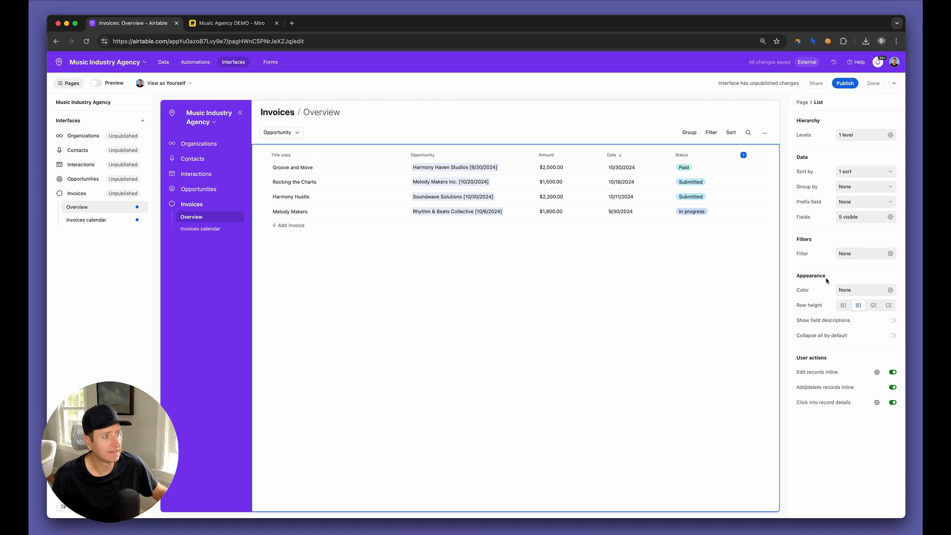
- Disable the grouping and printing user actions on the Invoices overview page
click(624, 127)
click(892, 354)
click(891, 399)
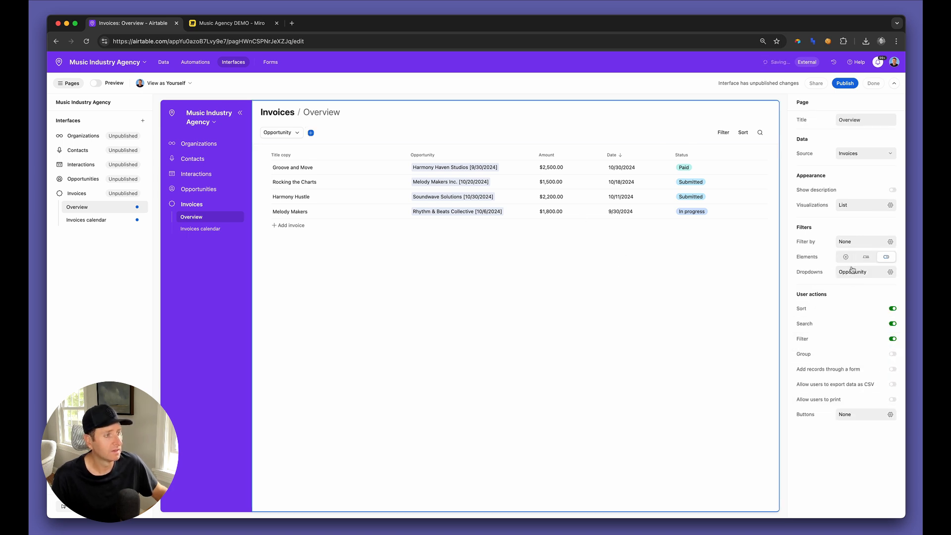
- Switch the overview's filter element to tabs and set up the first tab as In progress, filtered to Status is In progress
click(866, 257)
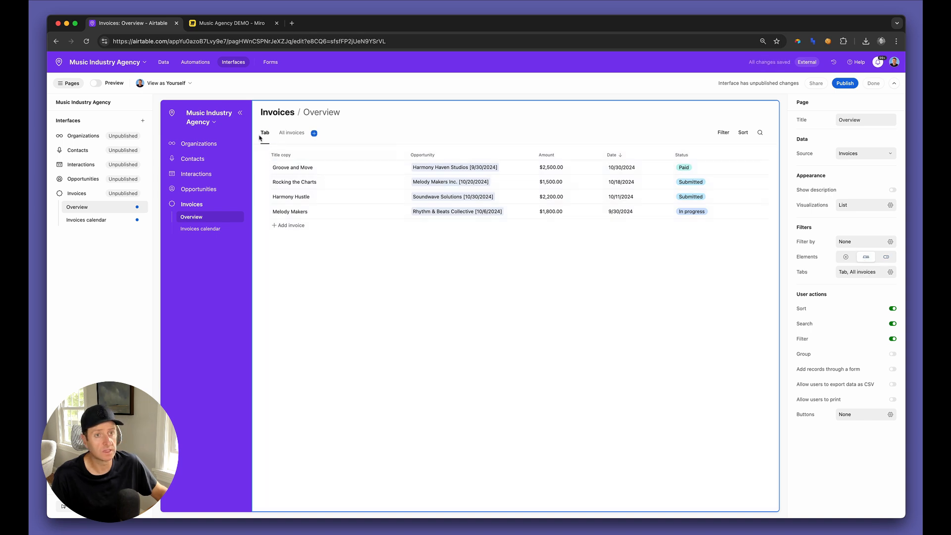
click(265, 132)
double_click(850, 122)
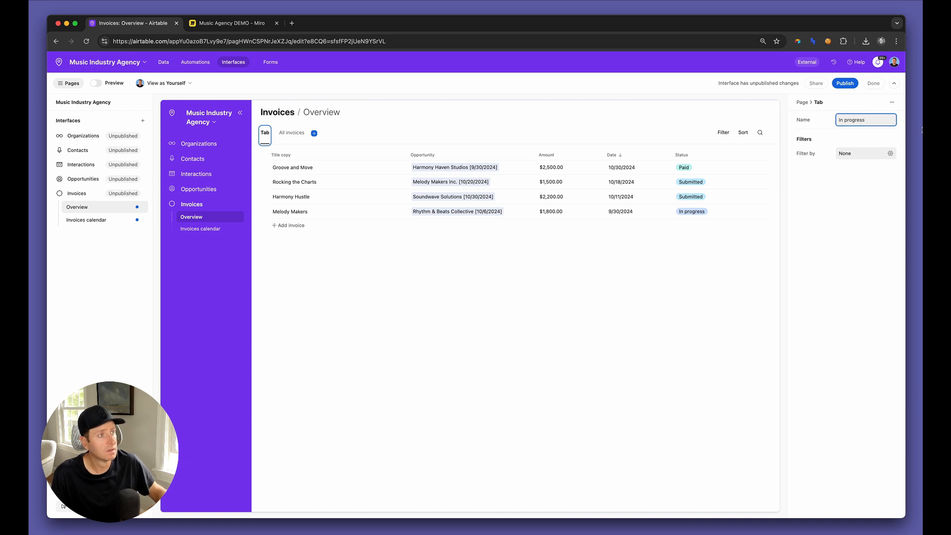
click(868, 153)
click(730, 196)
text(stat)
click(732, 226)
click(807, 197)
click(807, 232)
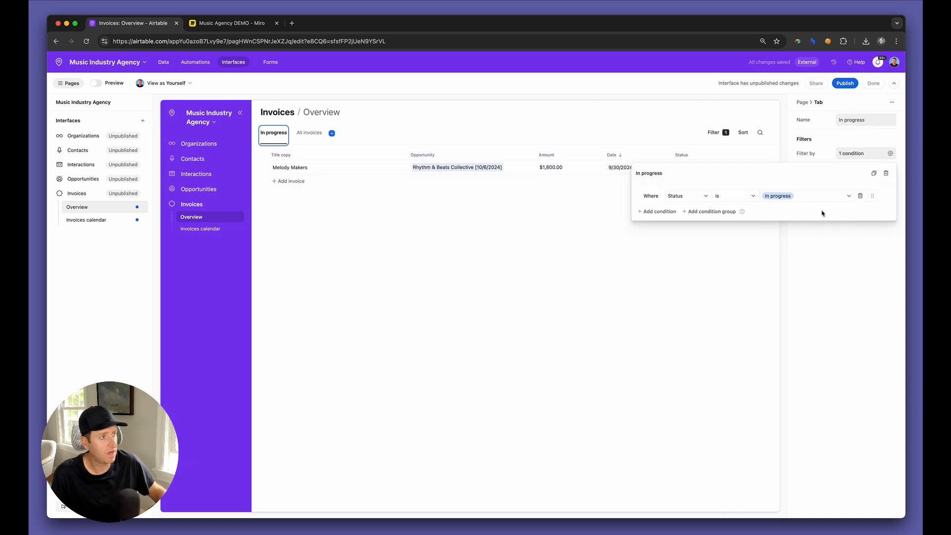
- Duplicate the In progress tab, rename the copy Submitted and filter it to Status is Submitted
click(874, 174)
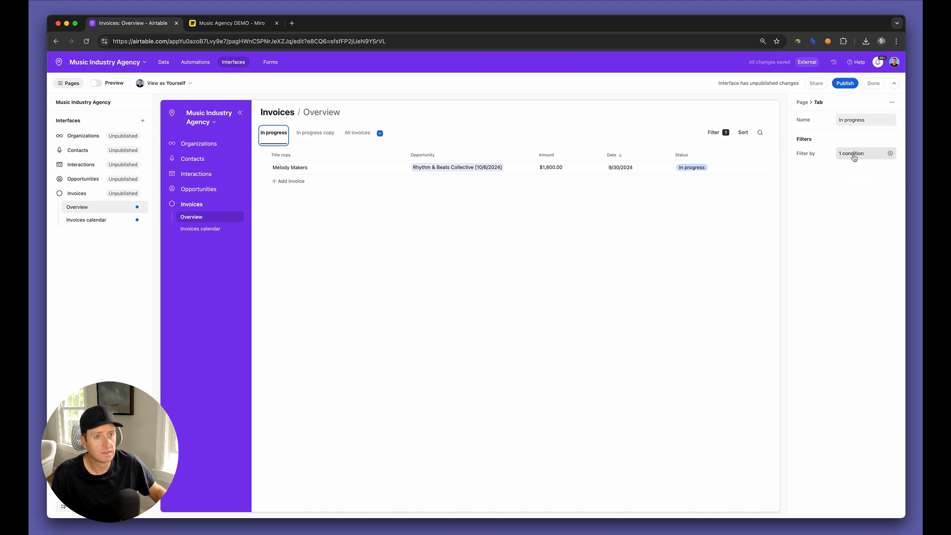
click(314, 134)
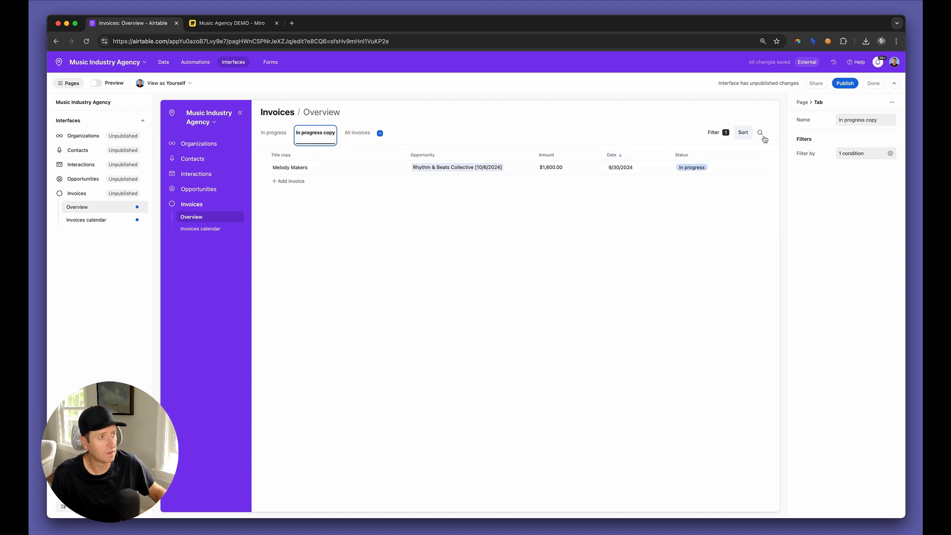
click(861, 121)
text(Submitted)
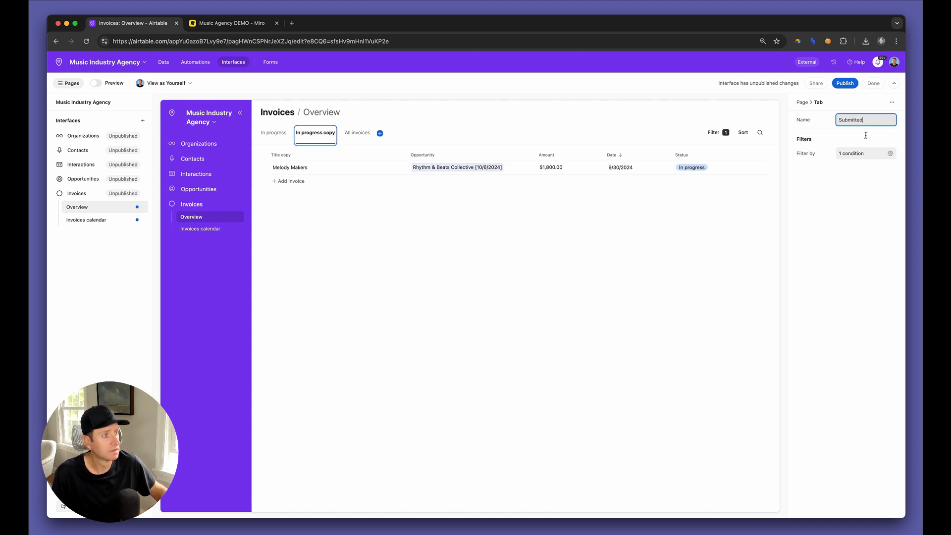
click(857, 153)
click(693, 196)
click(693, 195)
click(786, 194)
click(784, 240)
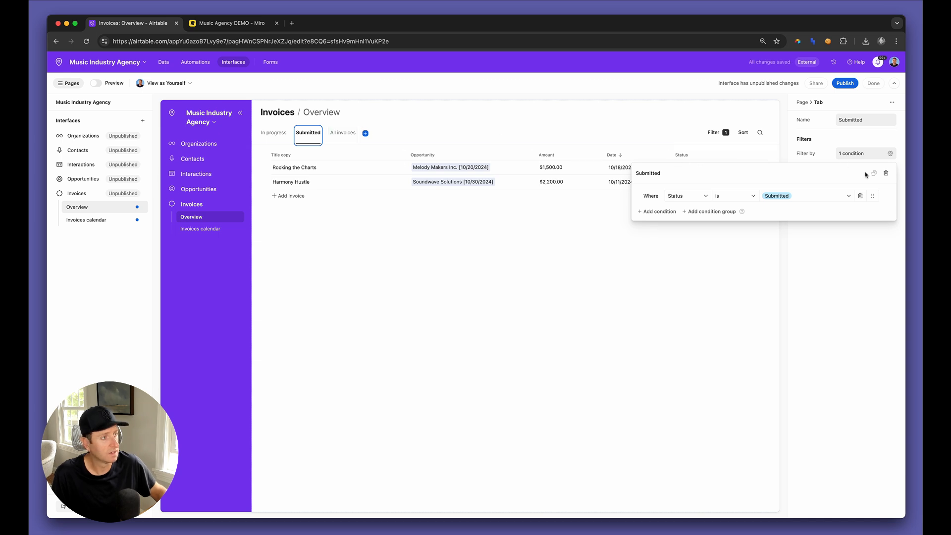
- Duplicate the Submitted tab, rename the copy Paid and filter it to Status is Paid
click(874, 176)
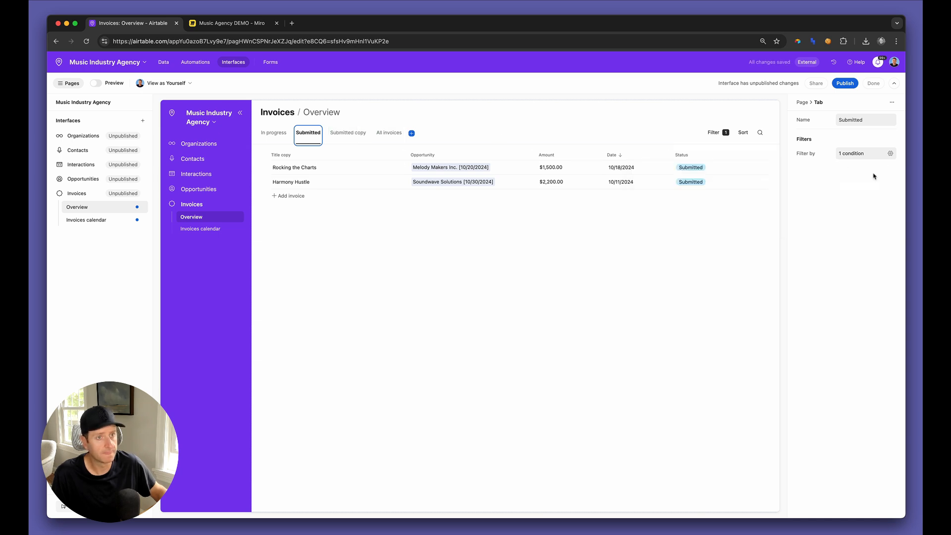
click(364, 133)
double_click(860, 121)
triple_click(860, 121)
text(Paid)
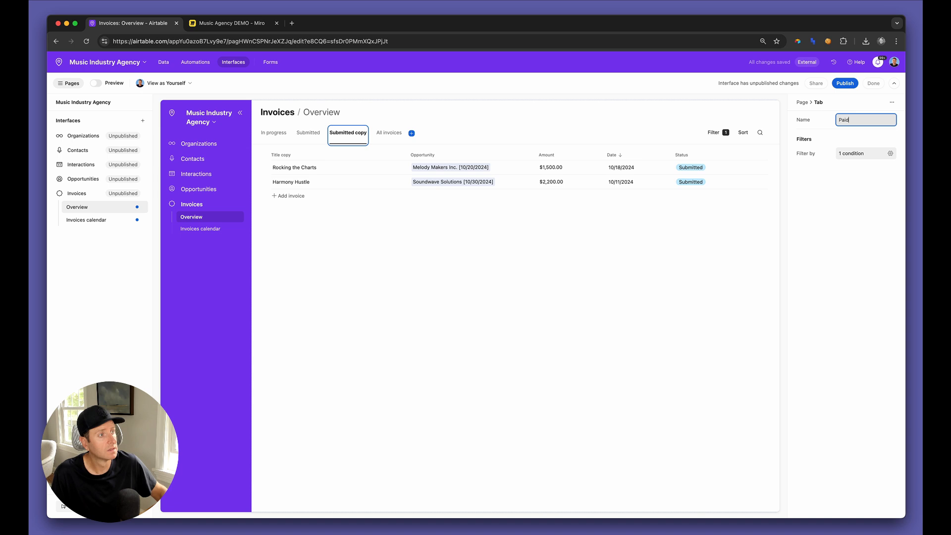
click(862, 153)
click(763, 198)
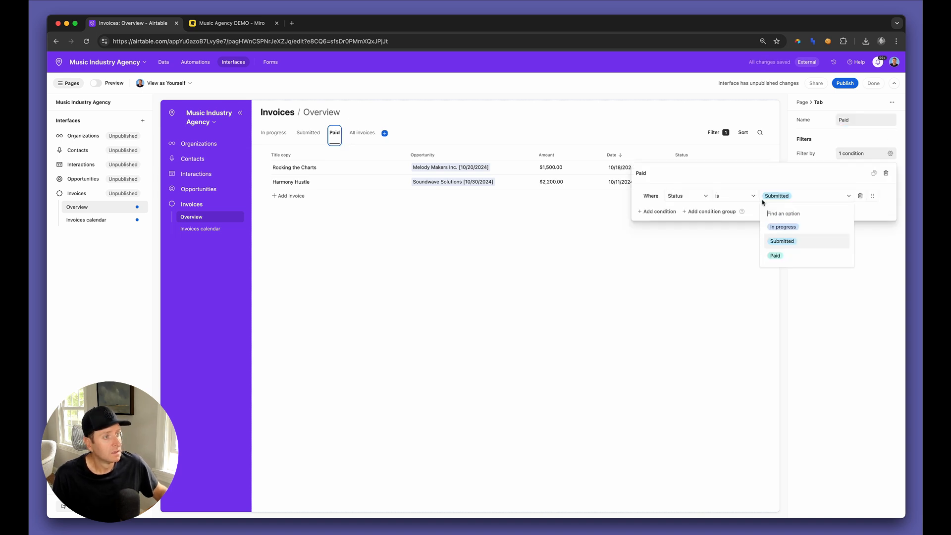
click(774, 255)
click(483, 231)
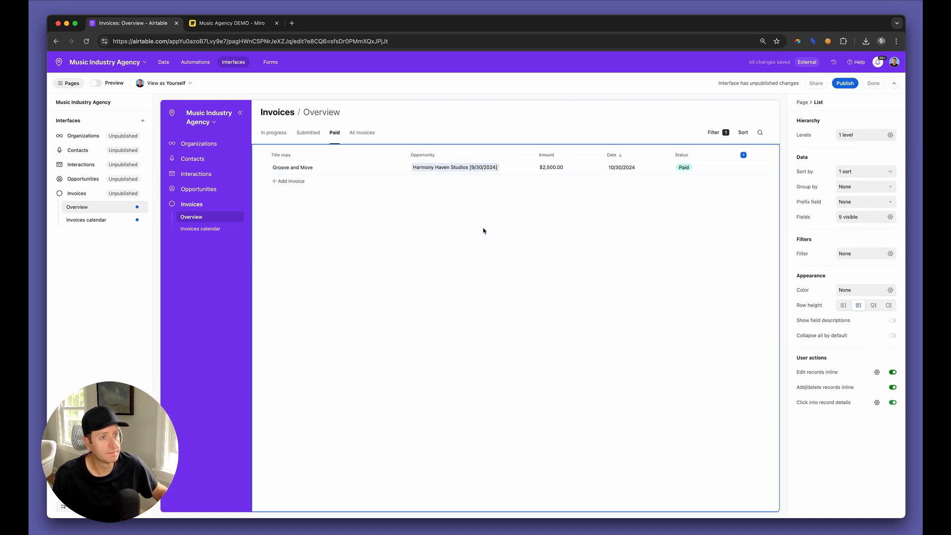
- Publish all five unpublished interfaces: Organizations, Contacts, Interactions, Opportunities and Invoices
click(219, 229)
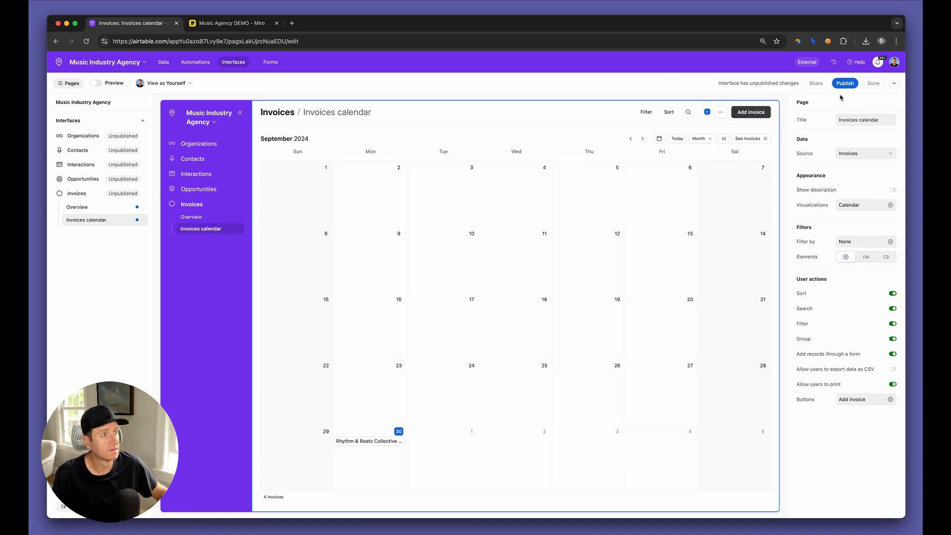
click(841, 85)
click(398, 275)
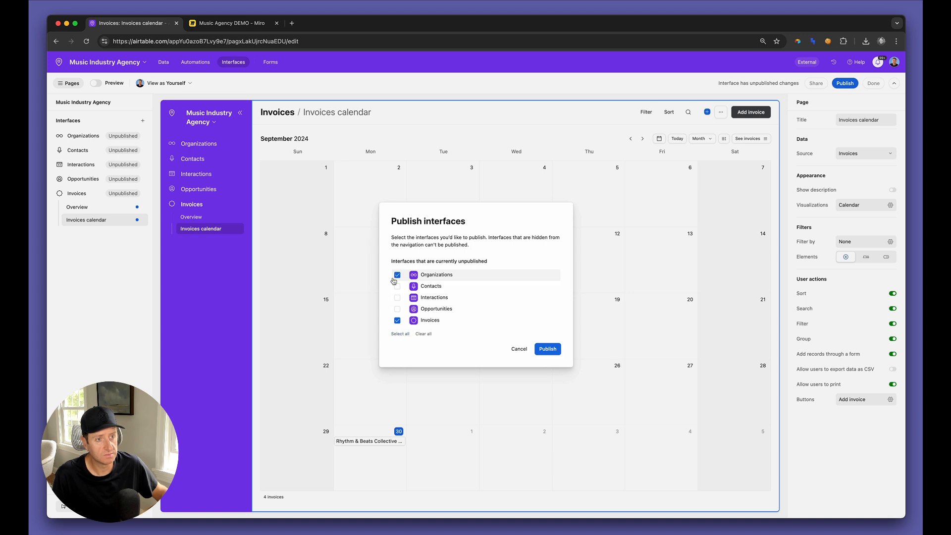
click(397, 286)
click(397, 298)
click(397, 309)
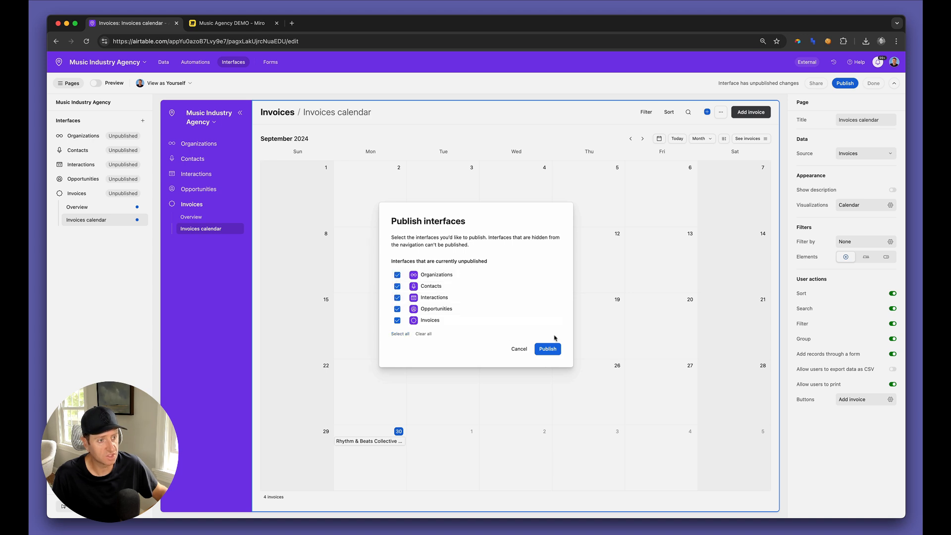
click(555, 347)
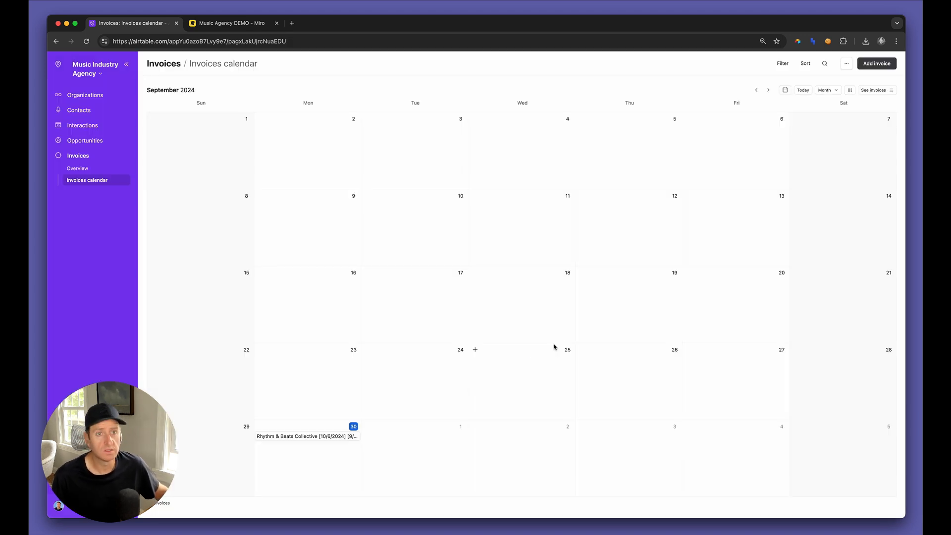
- Examine the Melody Makers Inc. record detail in the published Organizations overview and compare it with the table relationship diagram in Miro
click(93, 96)
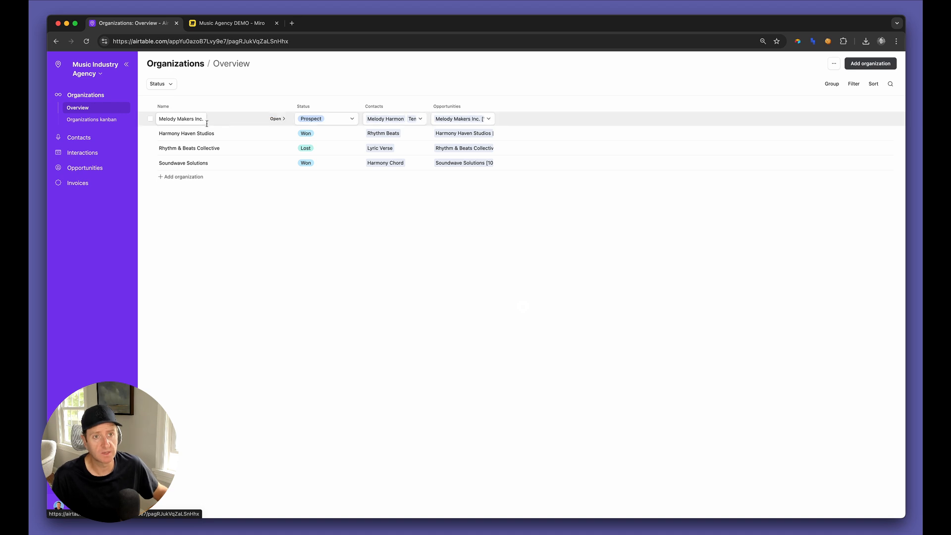
click(280, 119)
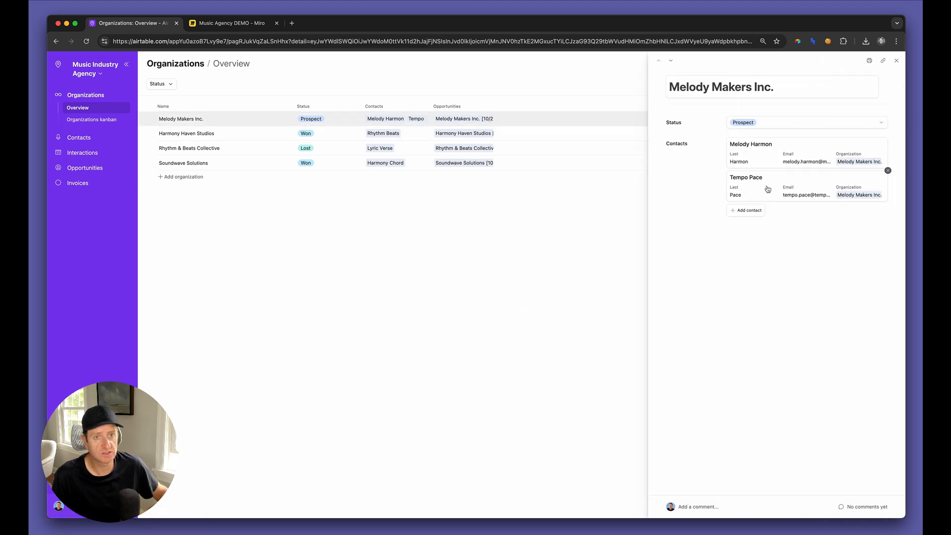
key(ctrl+Tab)
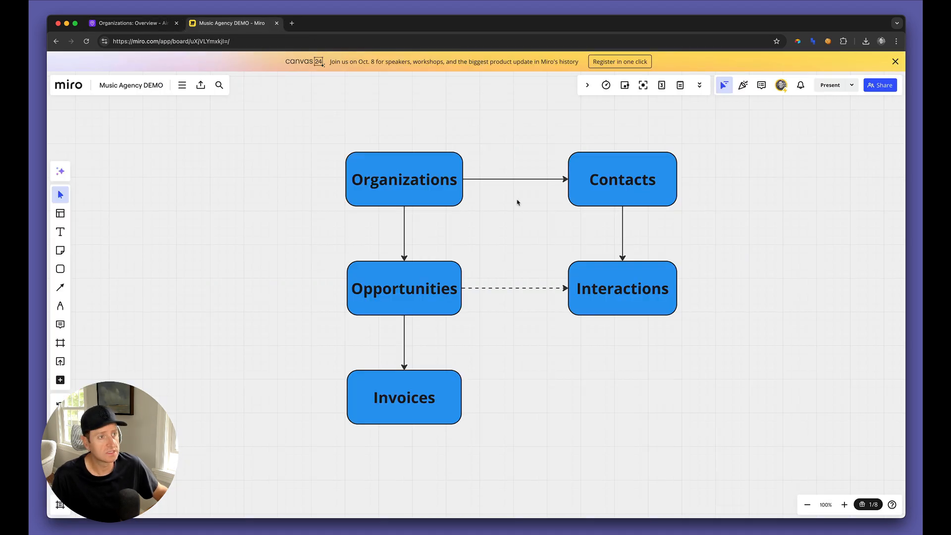
key(ctrl+Tab)
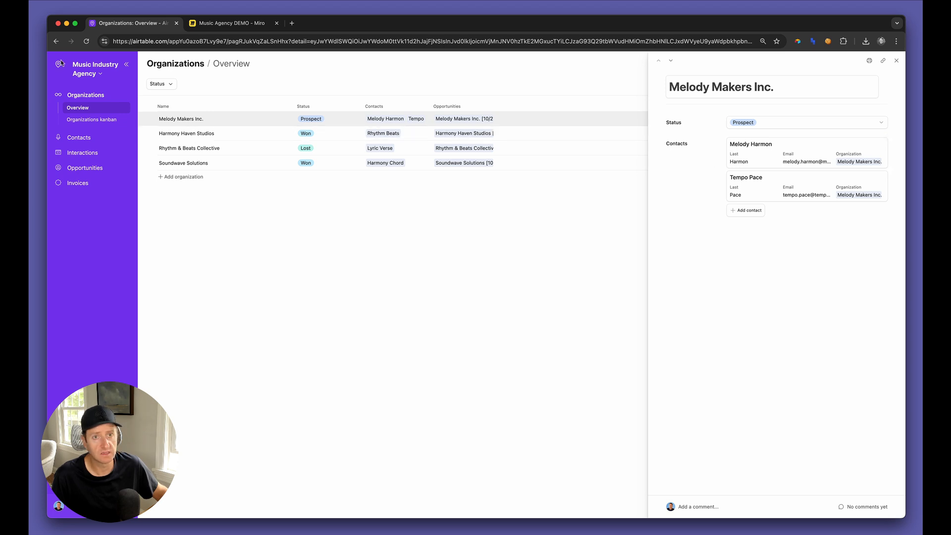
click(88, 69)
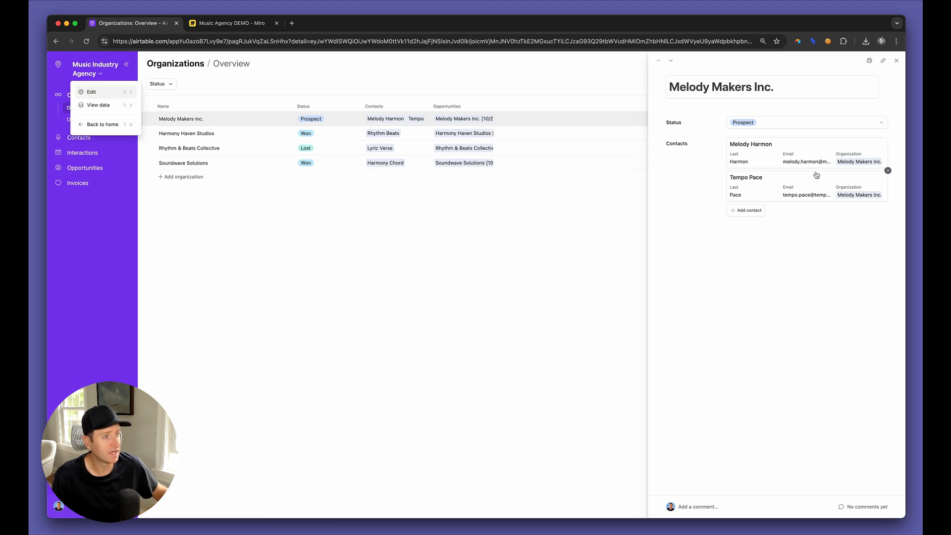
key(ctrl+Tab)
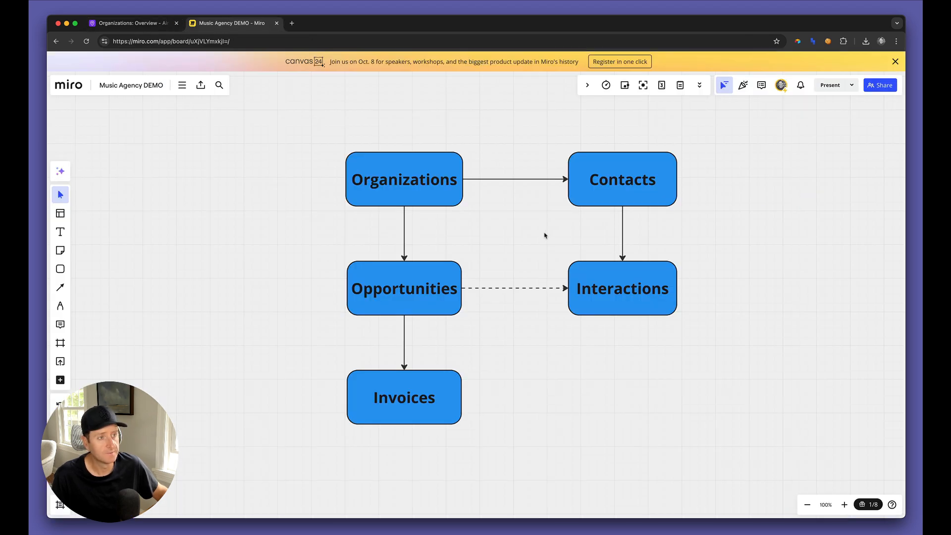
key(ctrl+Tab)
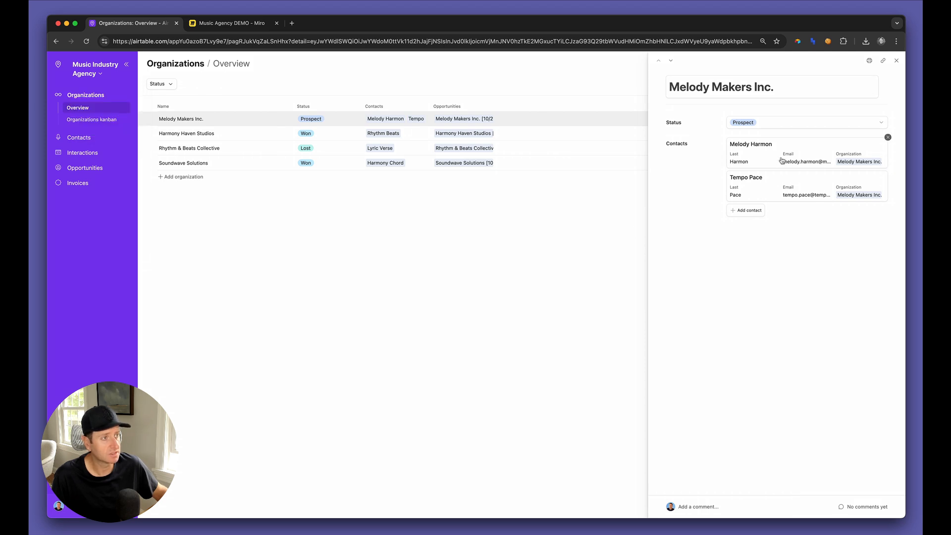
- Edit the interface to show Contacts on the organization detail page as a view, and allow opening contact record details from its list
click(87, 70)
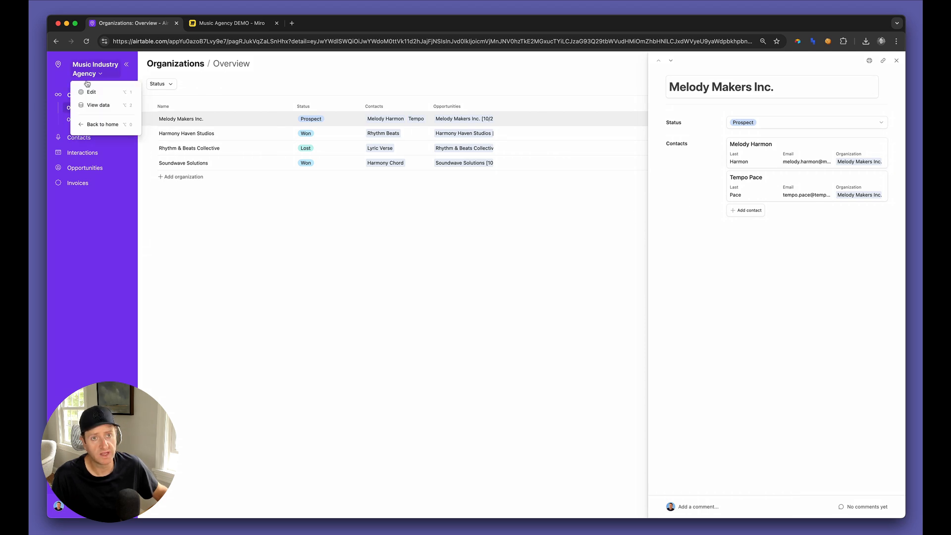
click(88, 91)
click(627, 204)
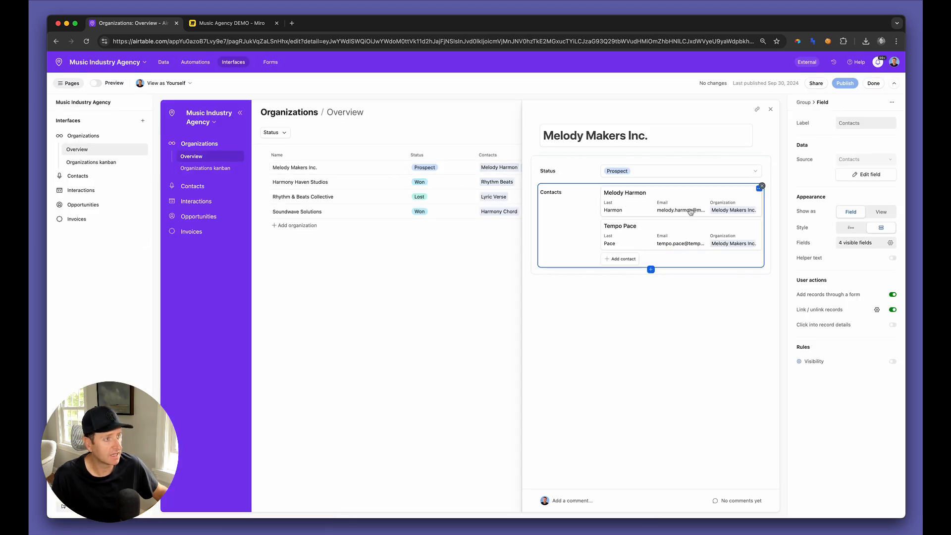
click(881, 213)
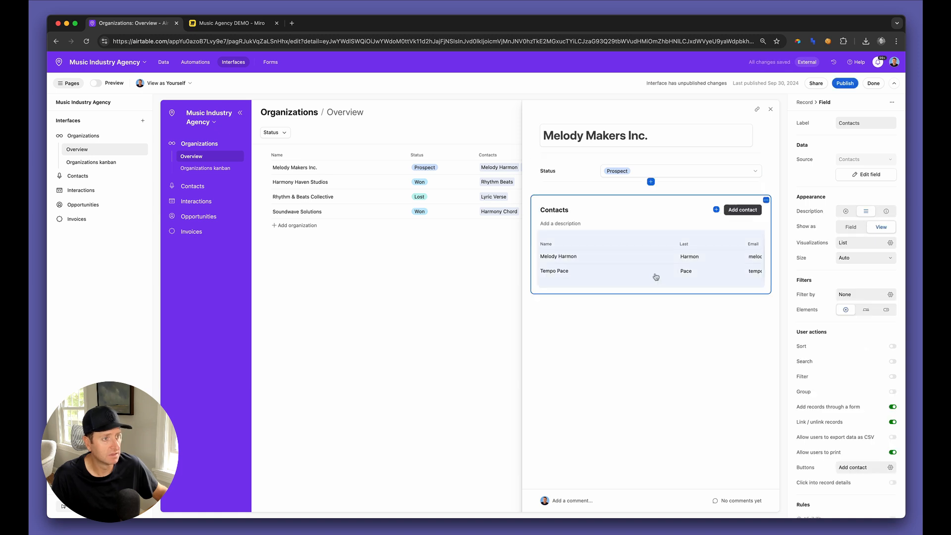
click(654, 256)
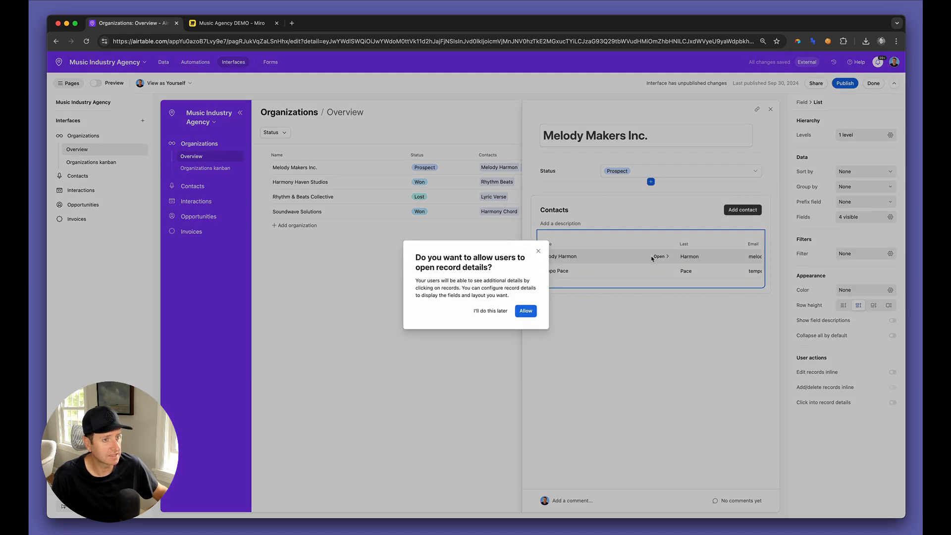
click(532, 311)
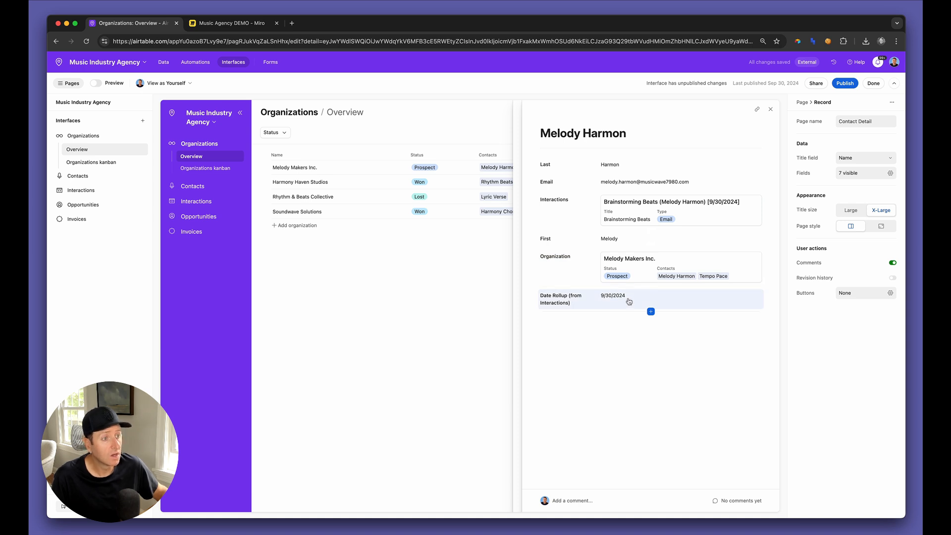
- Move the Interactions field on the contact detail page into its own group below the other fields and show it as a view
drag(583, 212, 586, 326)
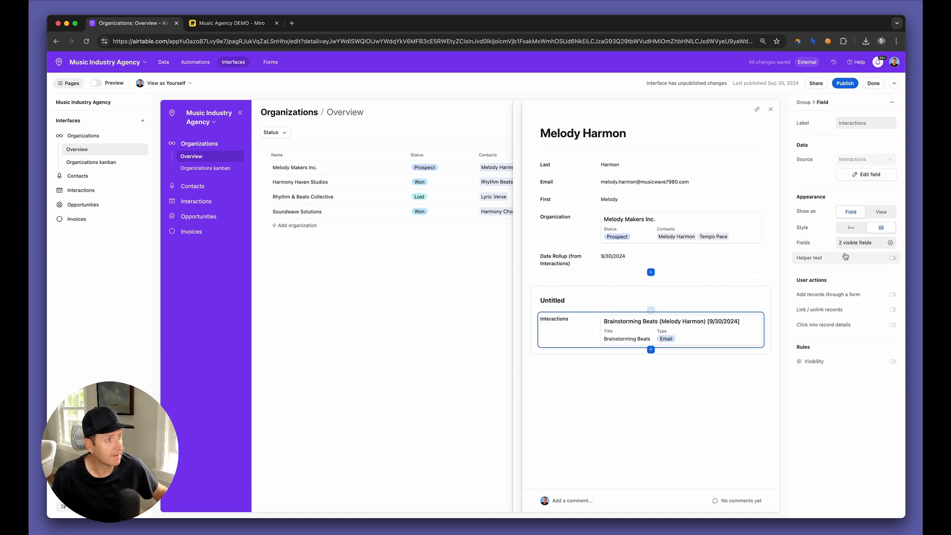
click(880, 213)
click(672, 331)
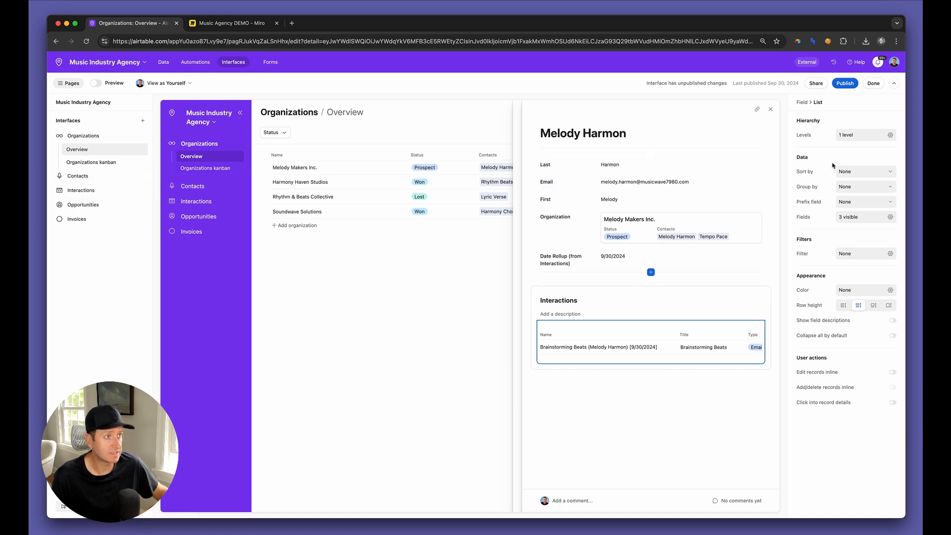
- Copy the Contacts / Contact Detail layout onto this contact detail page, excluding the Add Interaction form and Interaction Detail, with Organization Detail linked
click(772, 155)
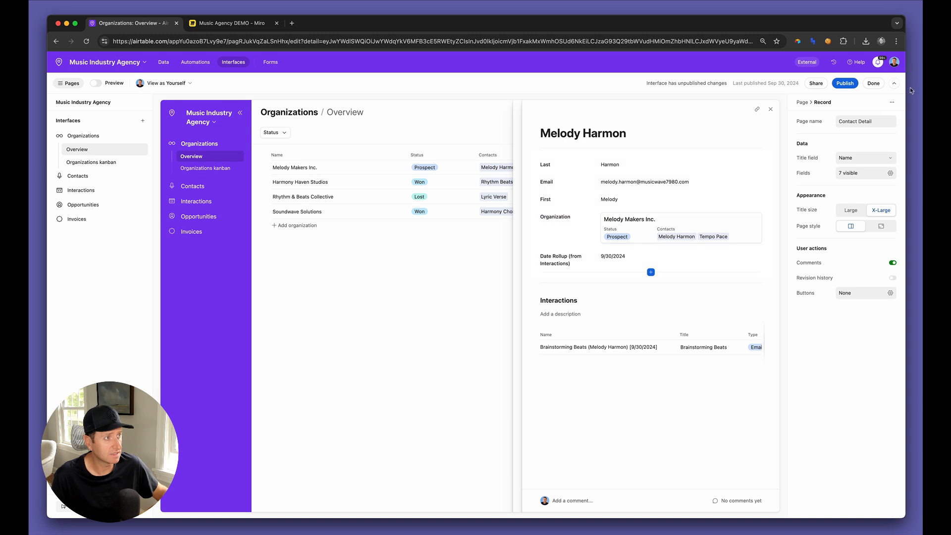
click(893, 103)
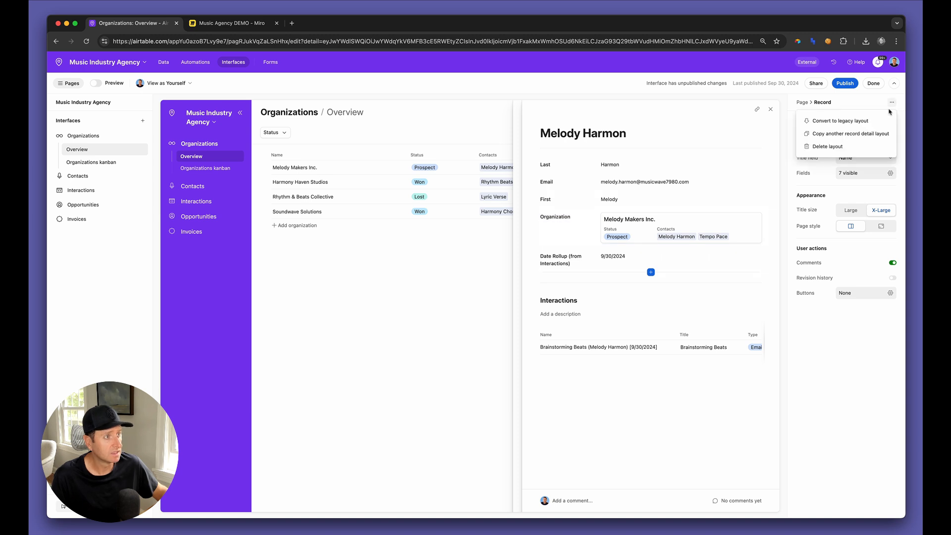
click(875, 132)
click(493, 236)
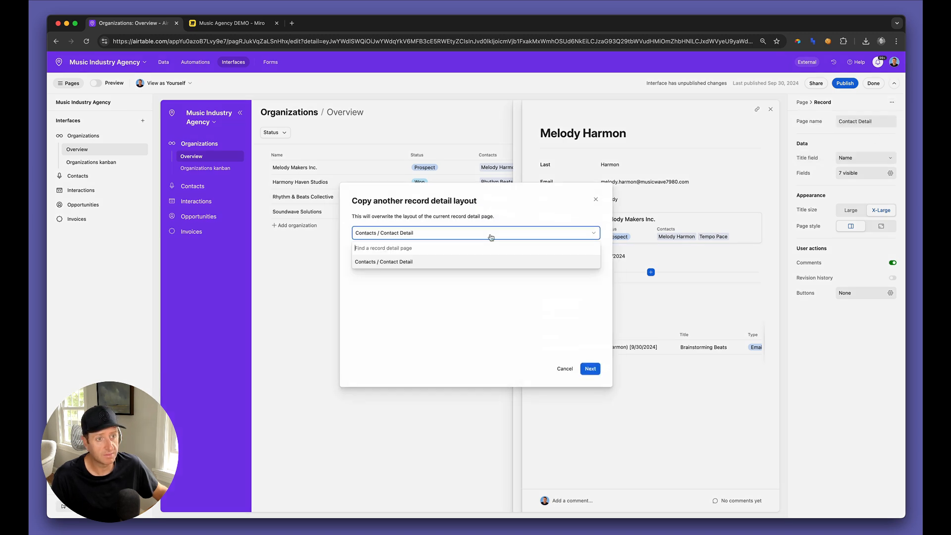
click(487, 260)
click(598, 369)
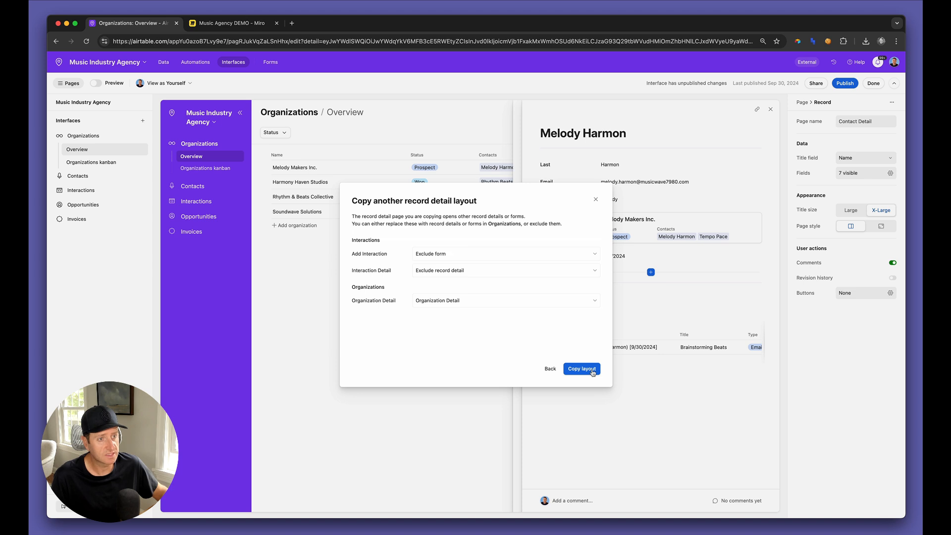
click(592, 371)
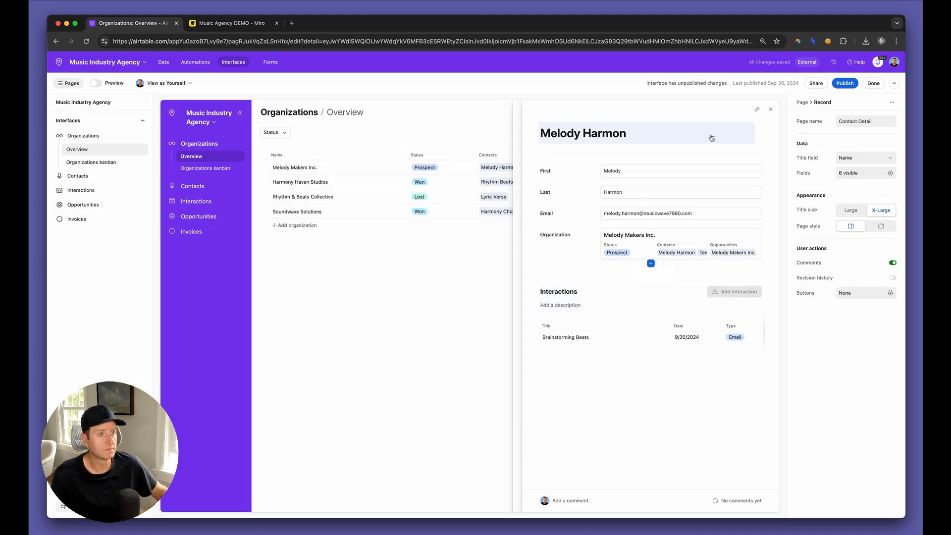
- Create a new form layout for the contact detail's Add interaction button, check the form, and return to the Organizations overview
click(693, 289)
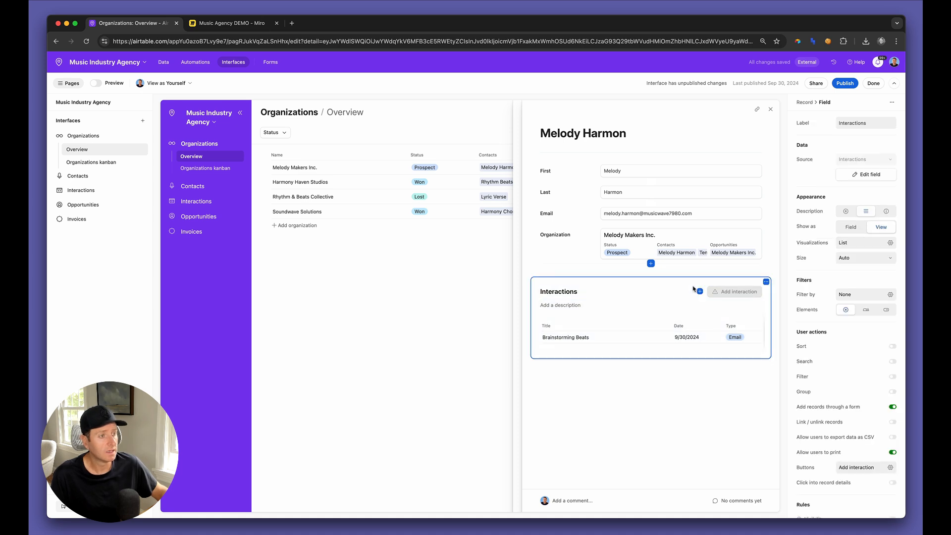
click(719, 293)
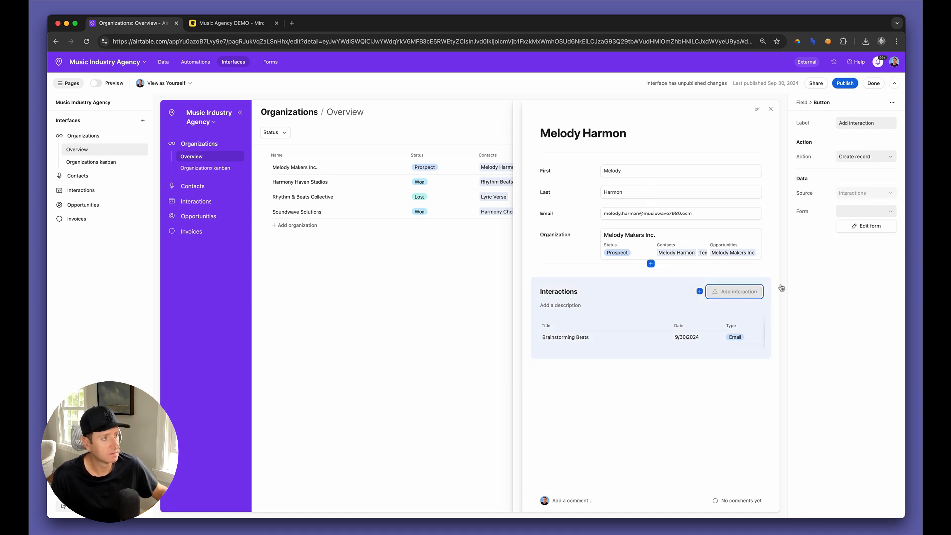
click(861, 211)
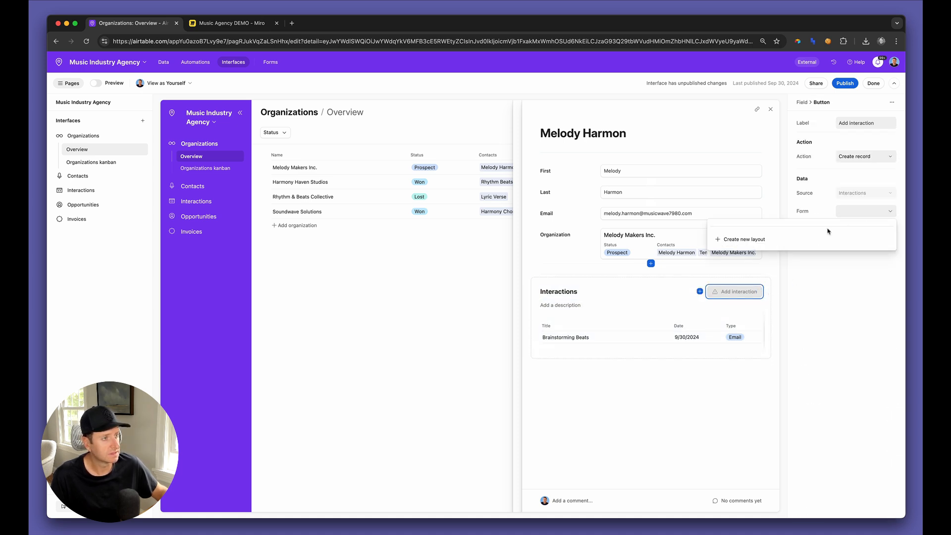
click(778, 241)
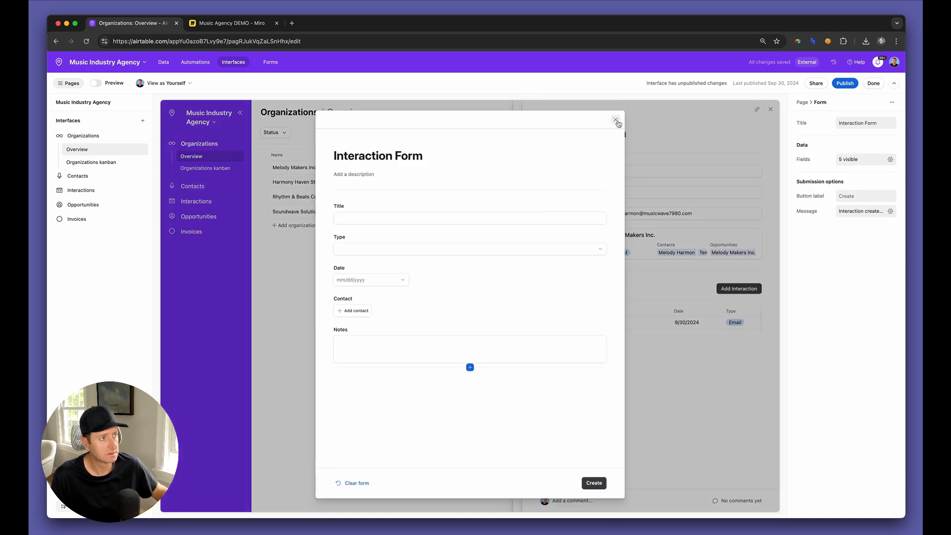
click(616, 120)
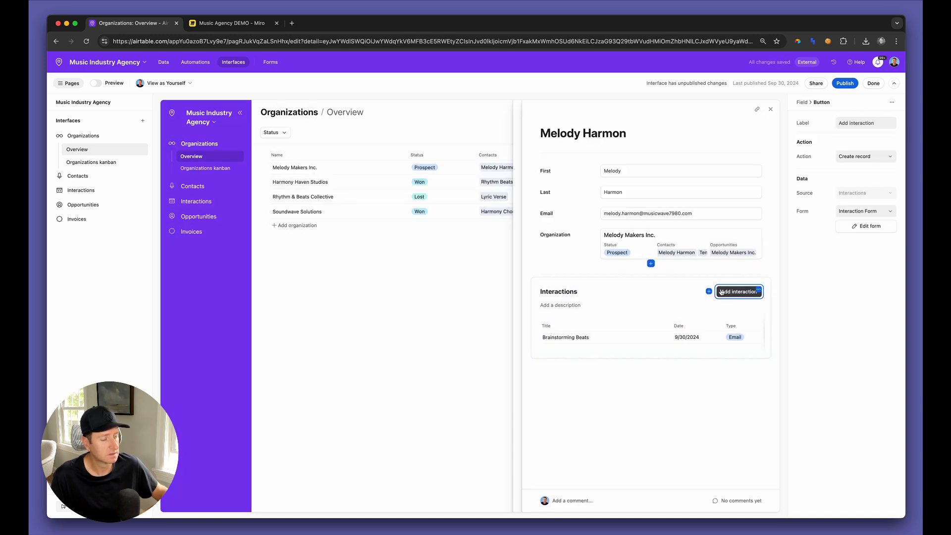
click(854, 228)
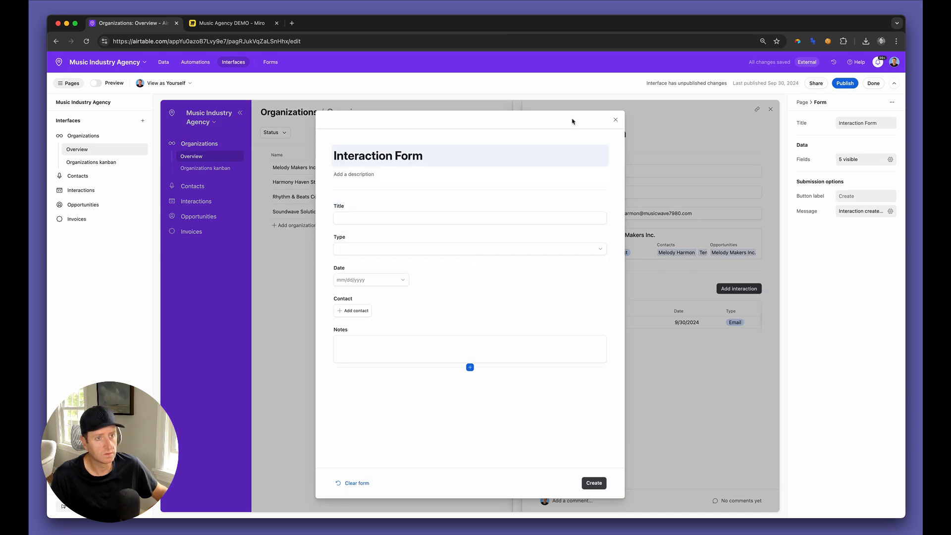
click(616, 121)
click(770, 109)
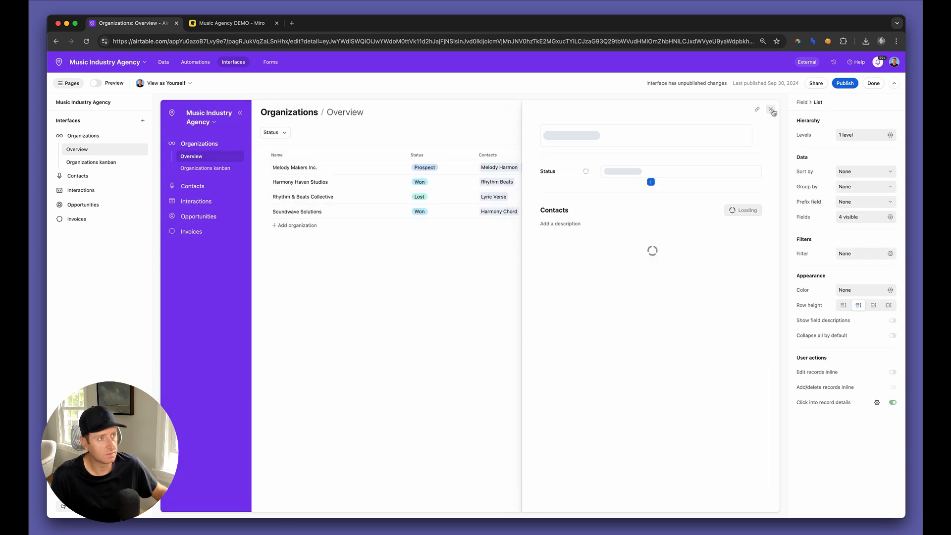
click(771, 110)
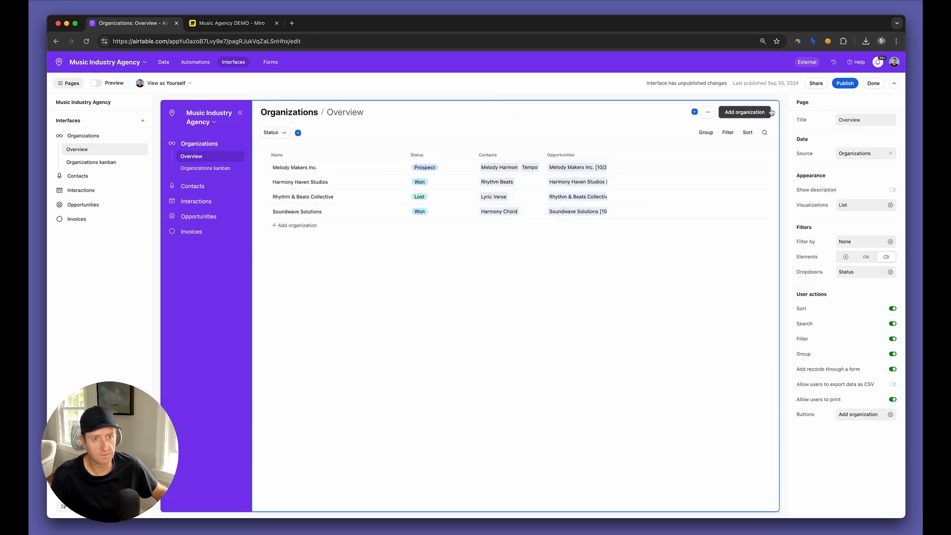
- Preview the interface and look through the Contacts overview with a contact's detail, the Interactions overview and the Opportunities overview
click(202, 186)
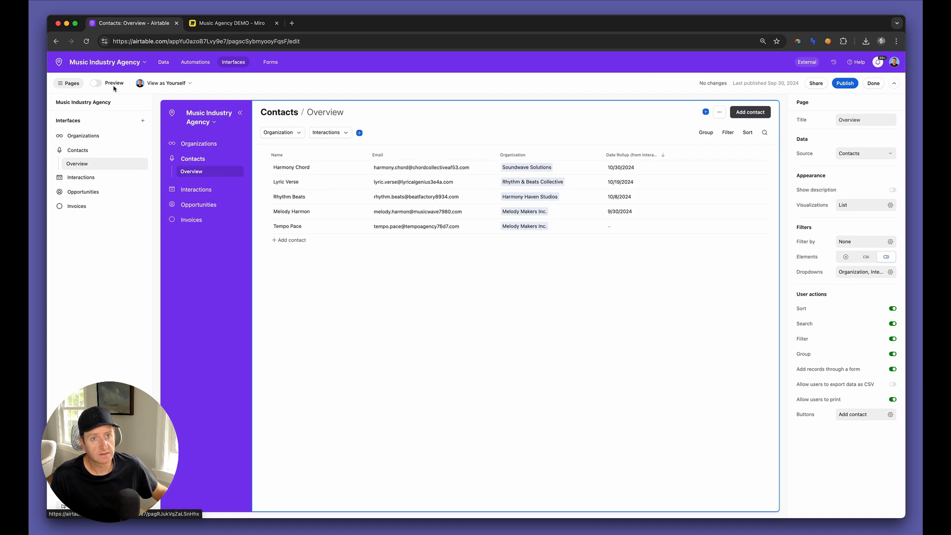
click(105, 84)
click(238, 140)
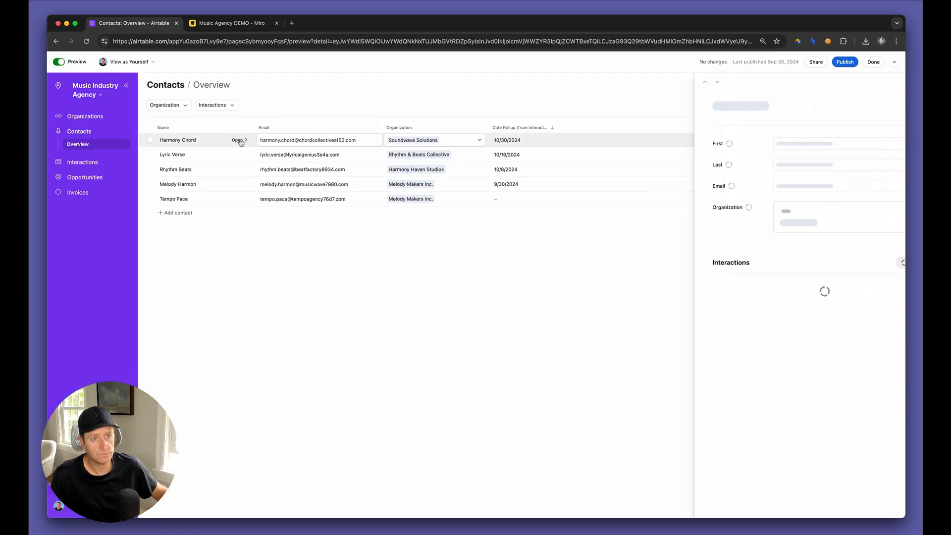
click(83, 163)
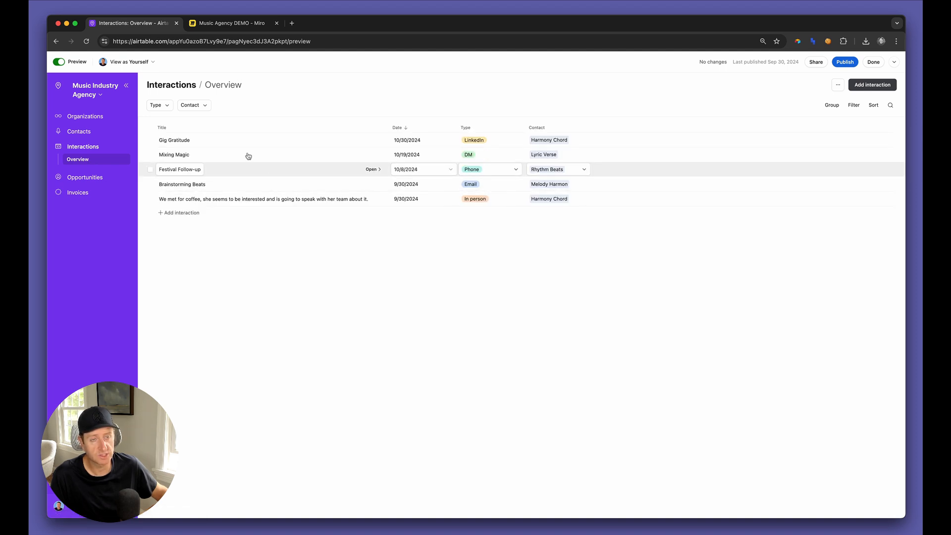
click(86, 177)
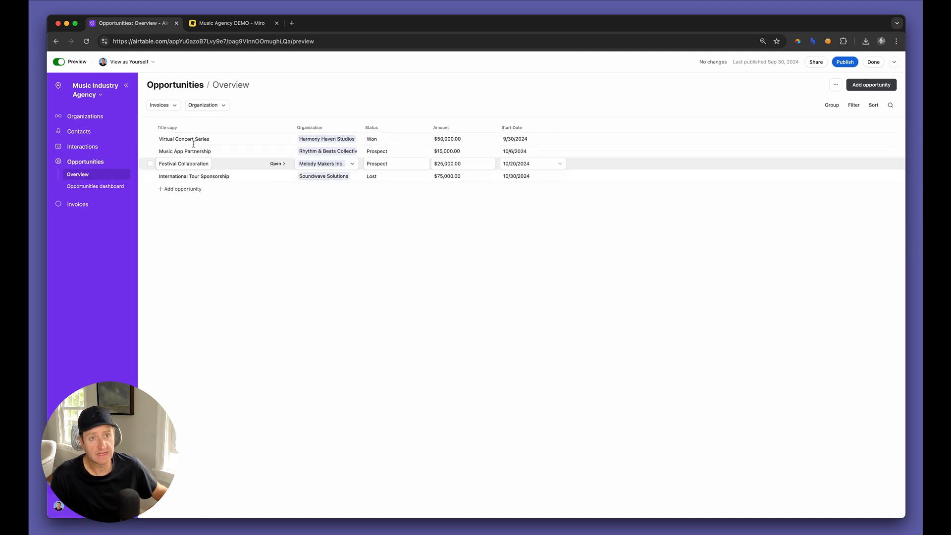
- Open the Virtual Concert Series opportunity's detail, leave preview, and show its Invoices field as a view
click(278, 140)
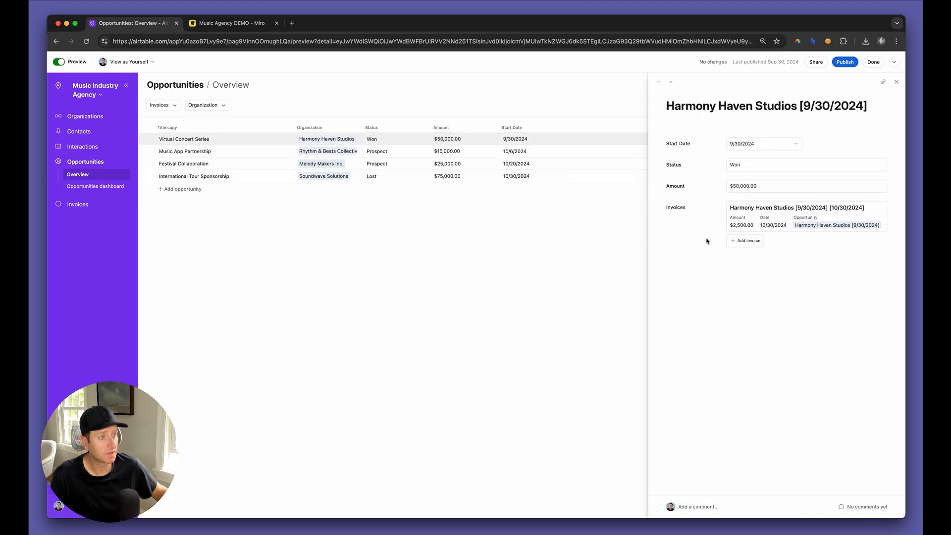
click(61, 63)
click(585, 237)
click(881, 211)
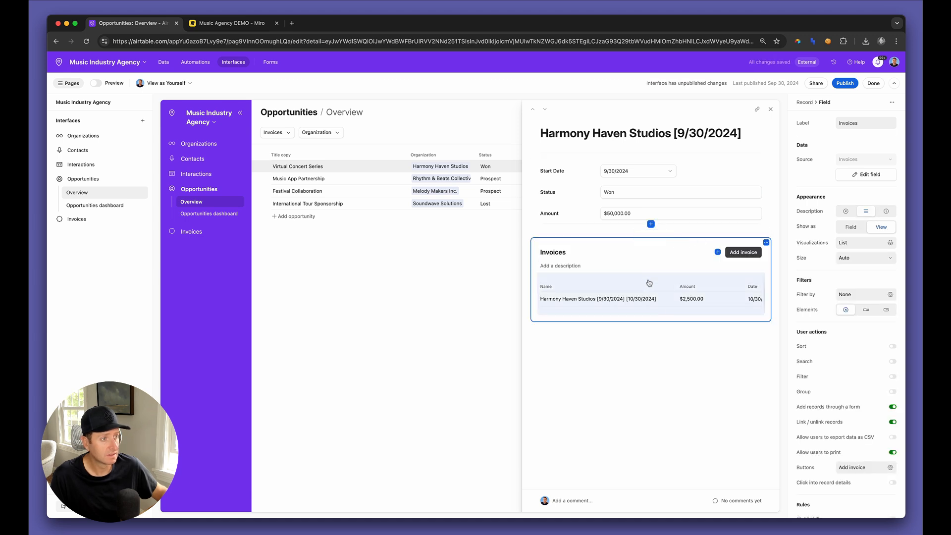
- In the Invoices list, hide Name, show Status and Title copy, and move Title copy to first place
click(649, 283)
click(869, 217)
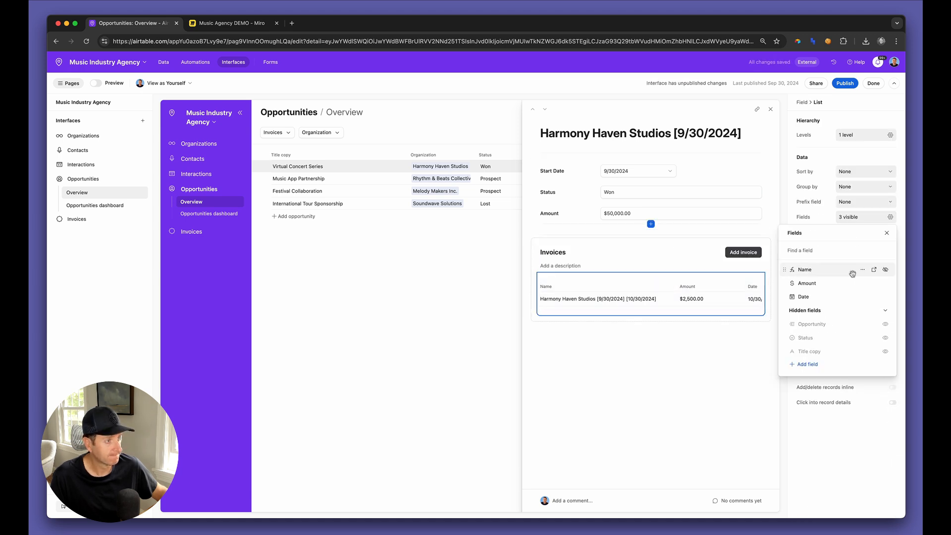
click(886, 270)
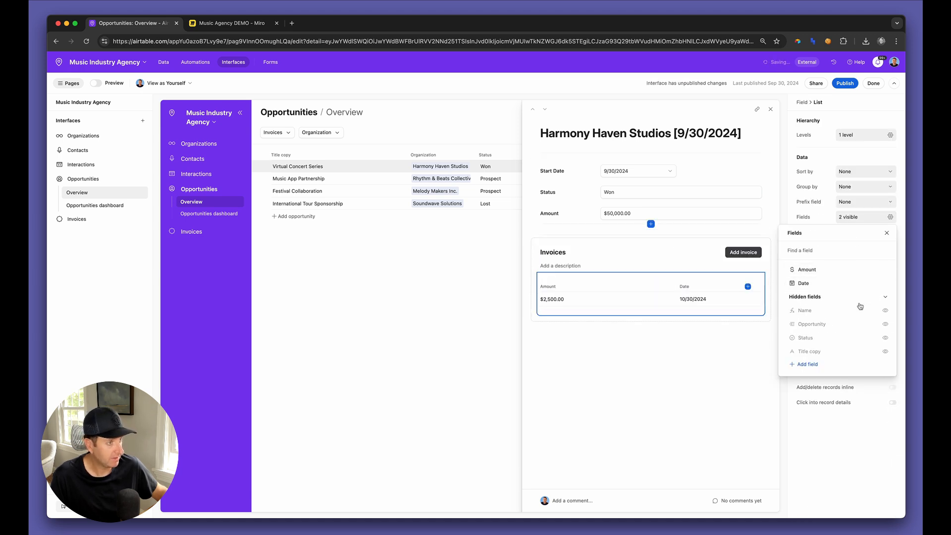
click(887, 338)
click(885, 351)
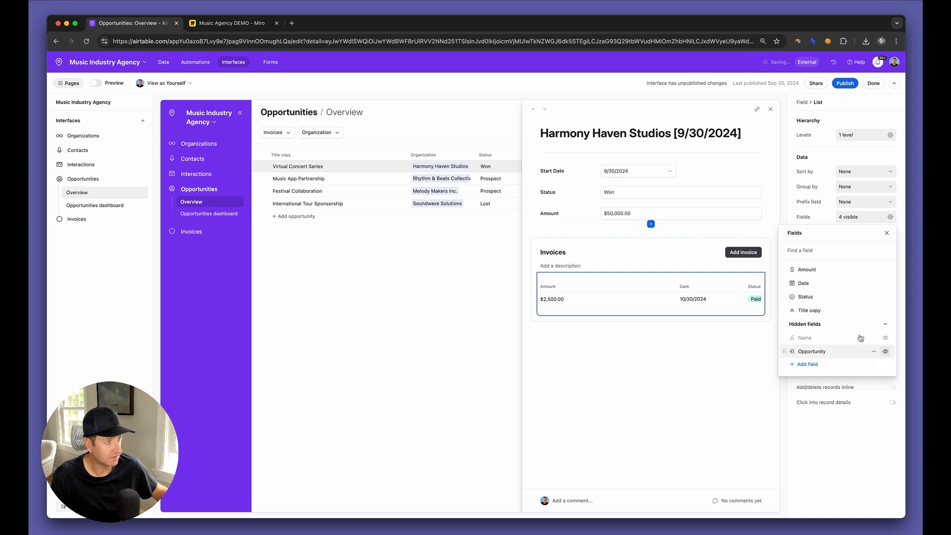
drag(790, 310, 790, 271)
click(671, 287)
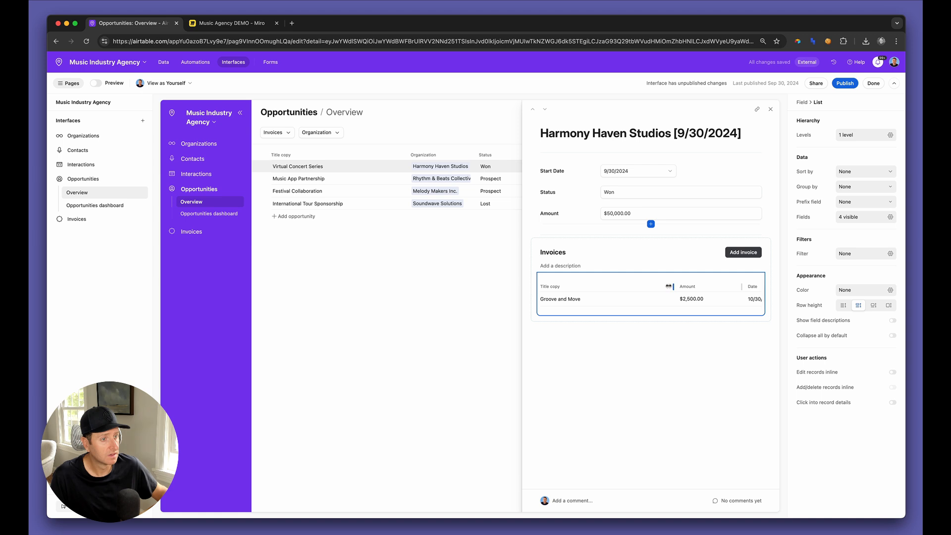
- Narrow the Title copy, Amount and Date columns of the Invoices list so the Status column fits in view
drag(674, 287, 621, 286)
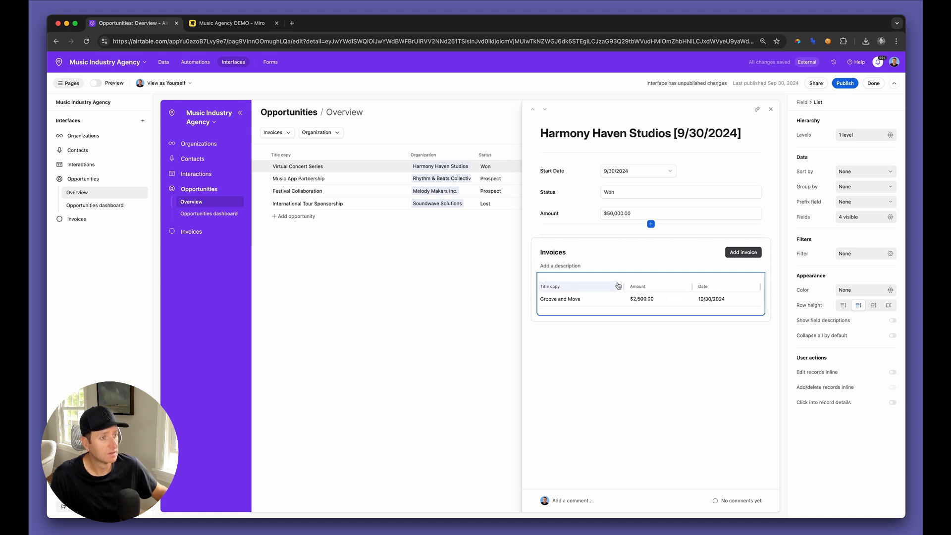
drag(691, 287, 670, 287)
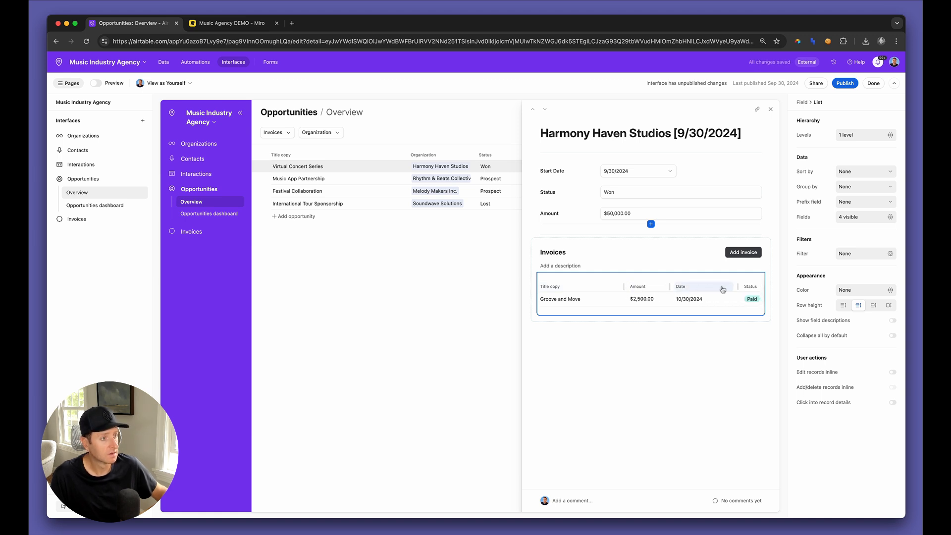
drag(737, 287, 716, 286)
scroll(724, 292, right, 2)
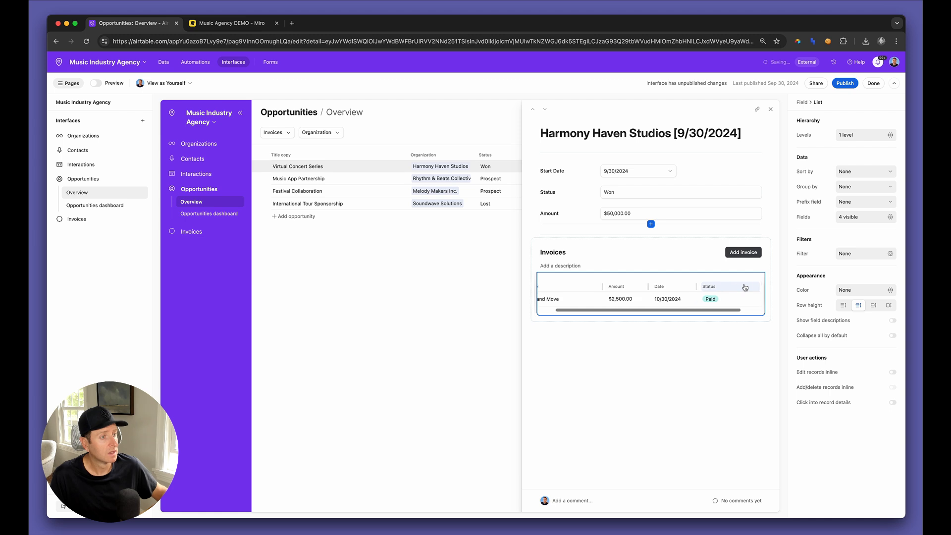
scroll(728, 292, left, 2)
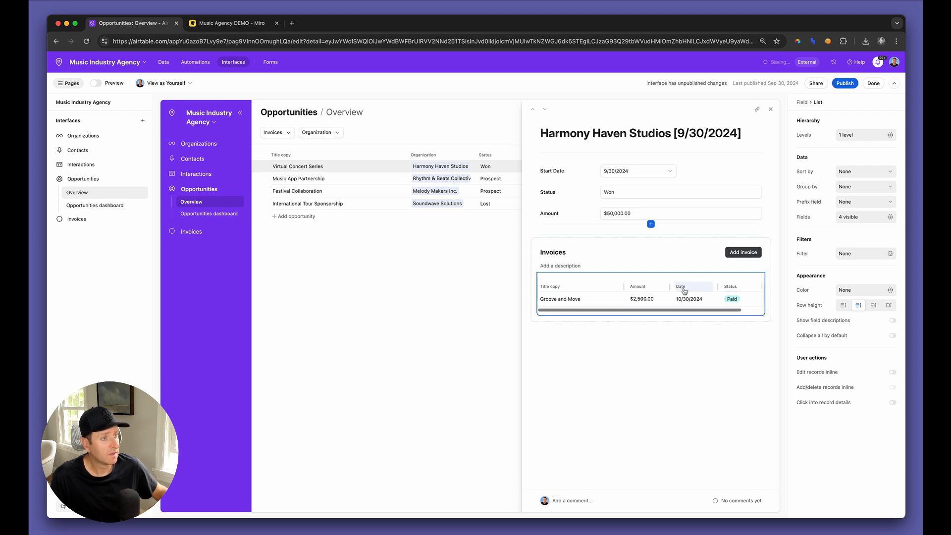
- Open the Add invoice form for editing, retitle its Title copy field as "Title" and make it required
click(733, 259)
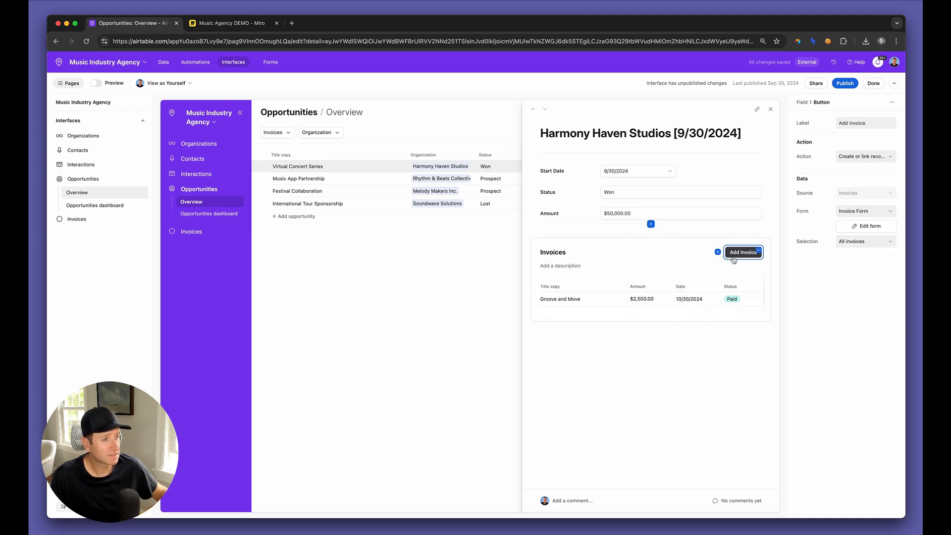
click(863, 226)
click(375, 206)
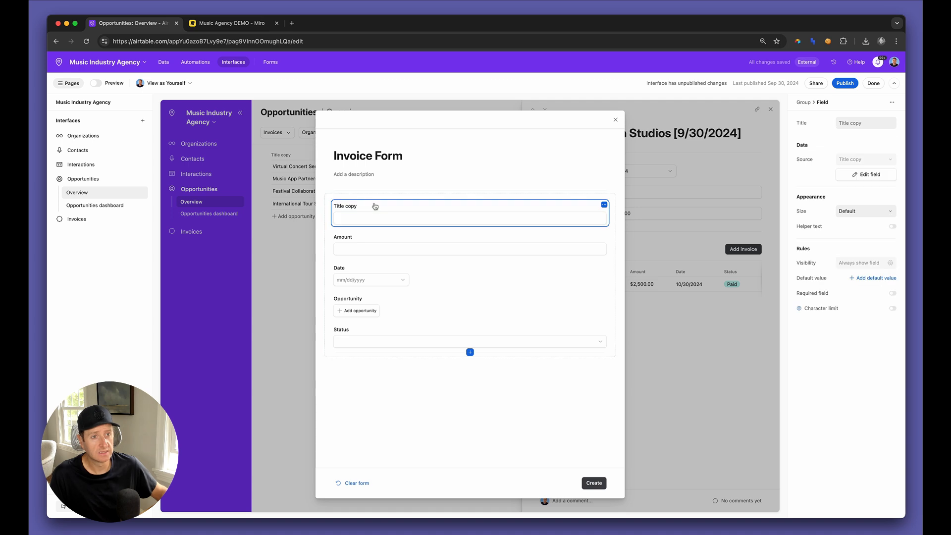
click(842, 123)
key(super+a)
text(Title)
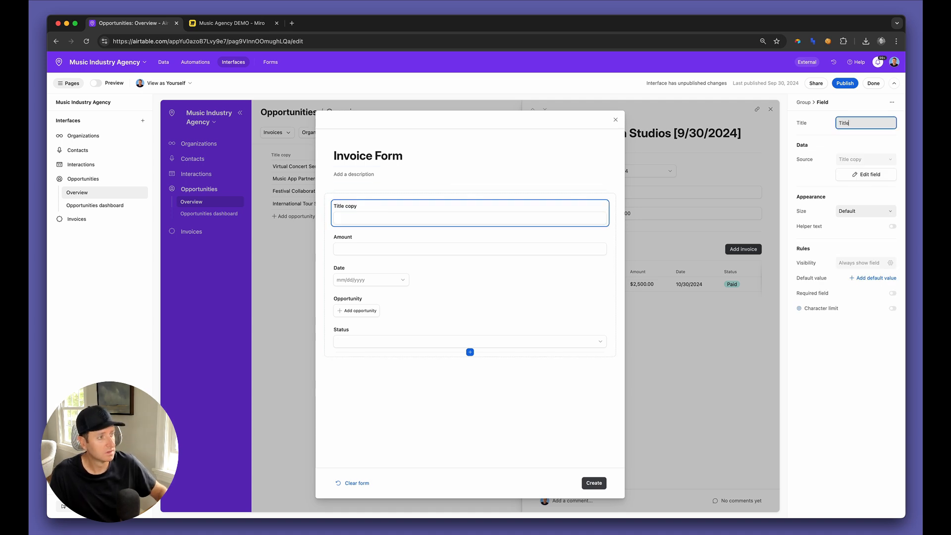
click(892, 293)
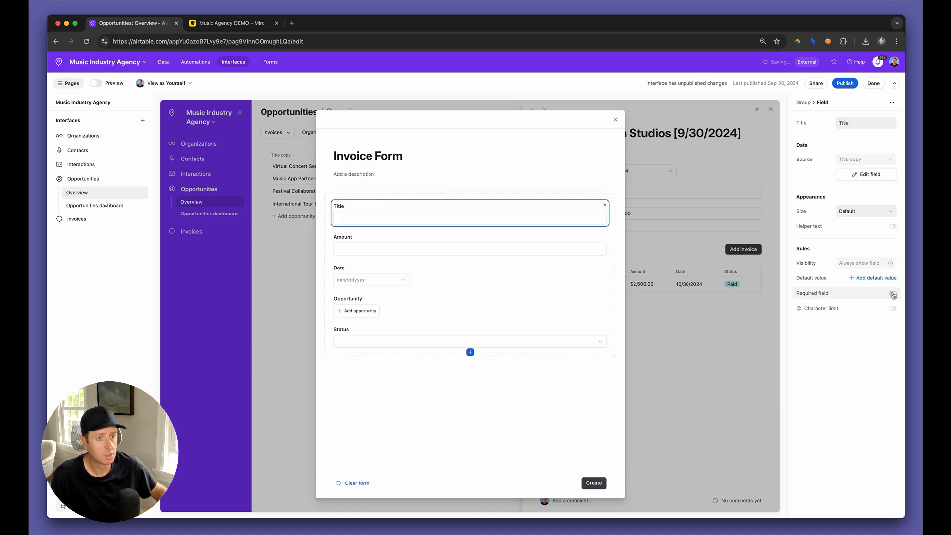
- Make the Amount and Date fields of the invoice form required
click(515, 239)
click(878, 180)
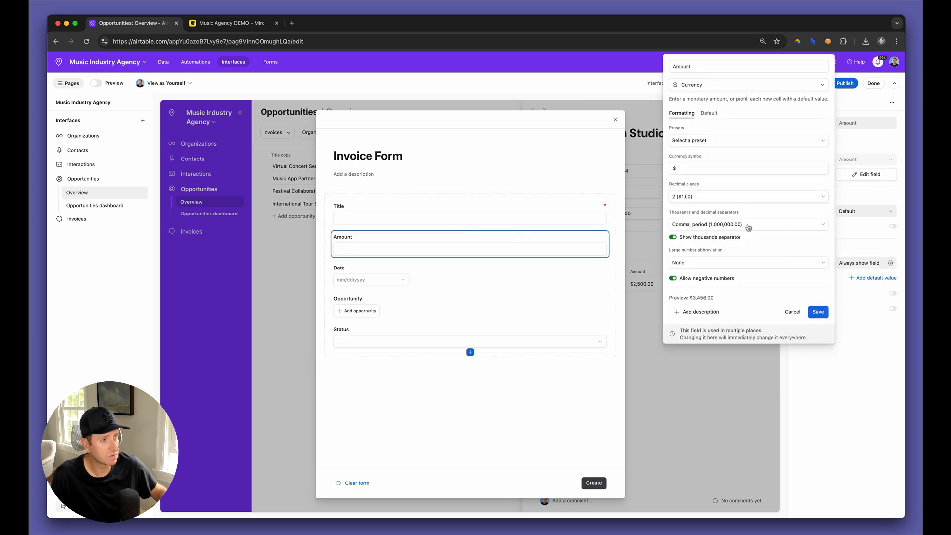
click(792, 312)
click(892, 294)
click(599, 269)
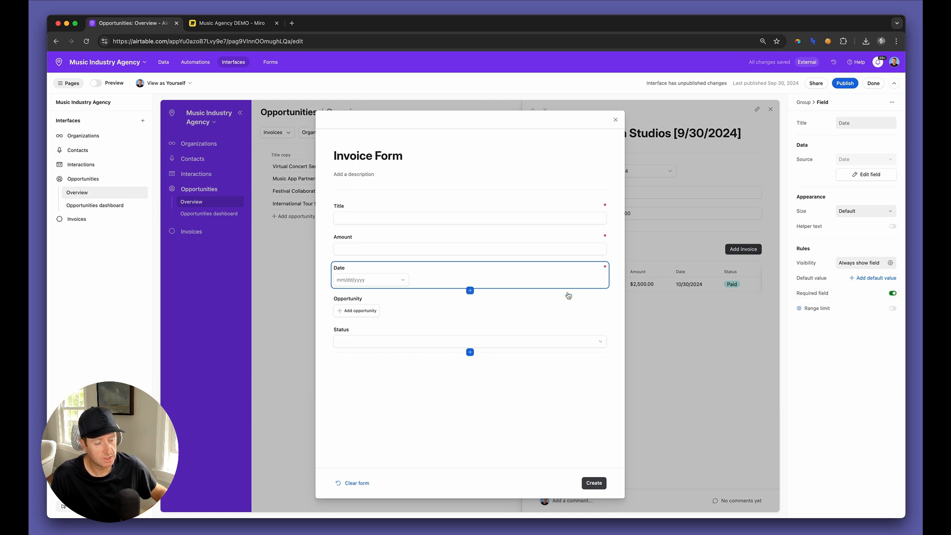
- Remove the Opportunity field from the invoice form and place the Status field beside Date
click(552, 306)
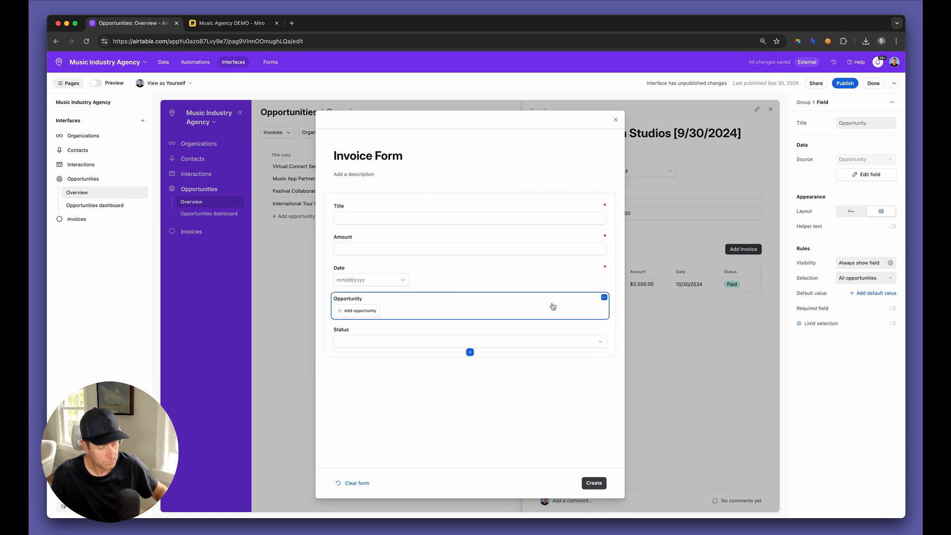
key(BackSpace)
click(552, 307)
drag(553, 306, 591, 279)
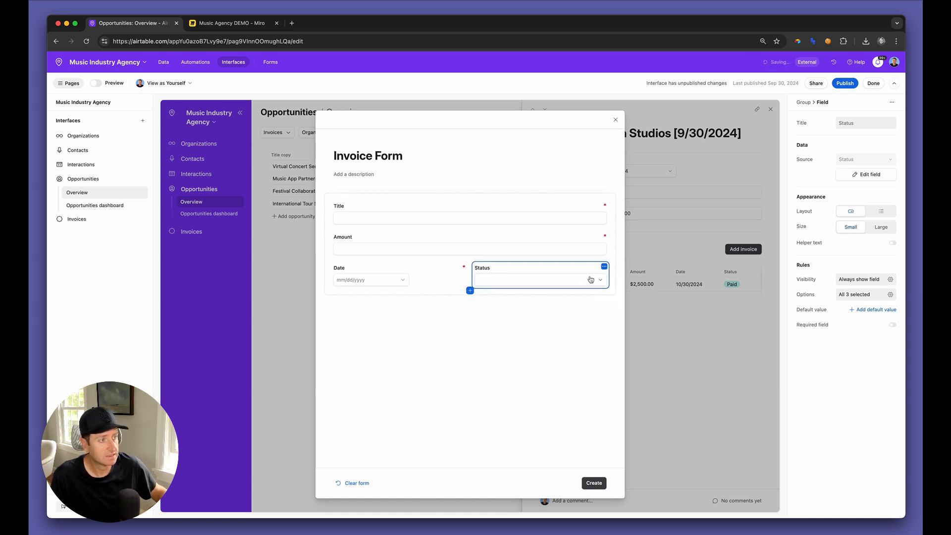
- Set the default value of the invoice form's Status field to In progress
click(875, 309)
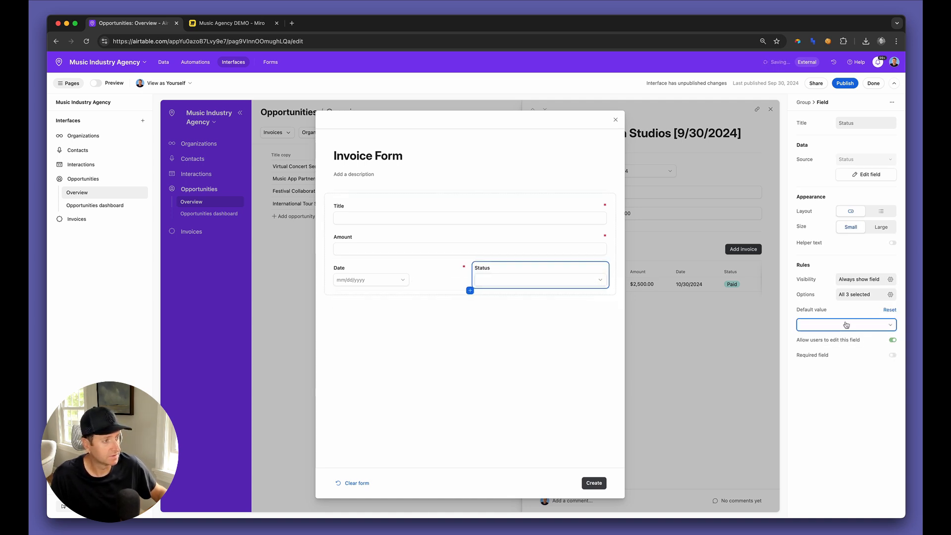
click(847, 325)
click(825, 373)
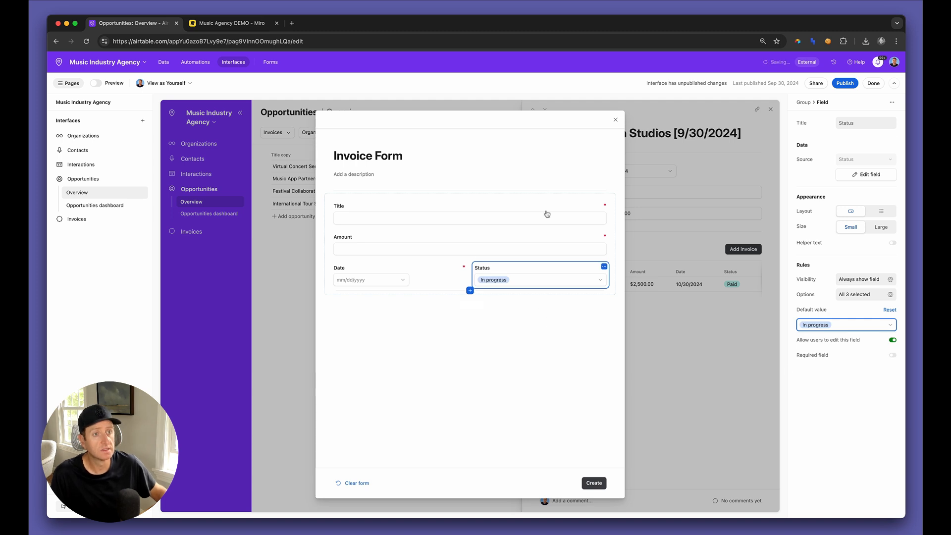
- Rename the invoice form as "Add Invoice" and close it
click(407, 155)
key(super+a)
text(A)
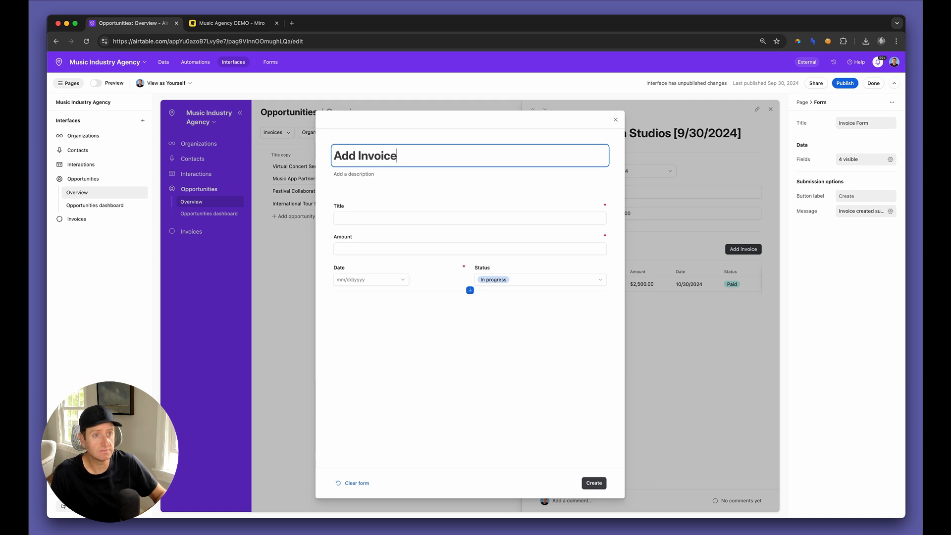
click(616, 121)
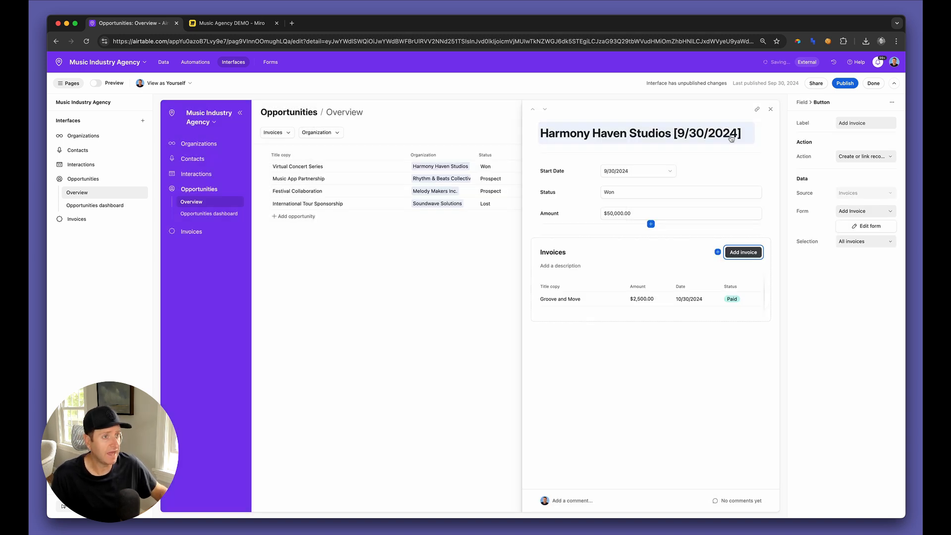
- Switch to the Miro board and add a box labelled "Line Items" below Invoices, connected by a dashed arrow
key(ctrl+Tab)
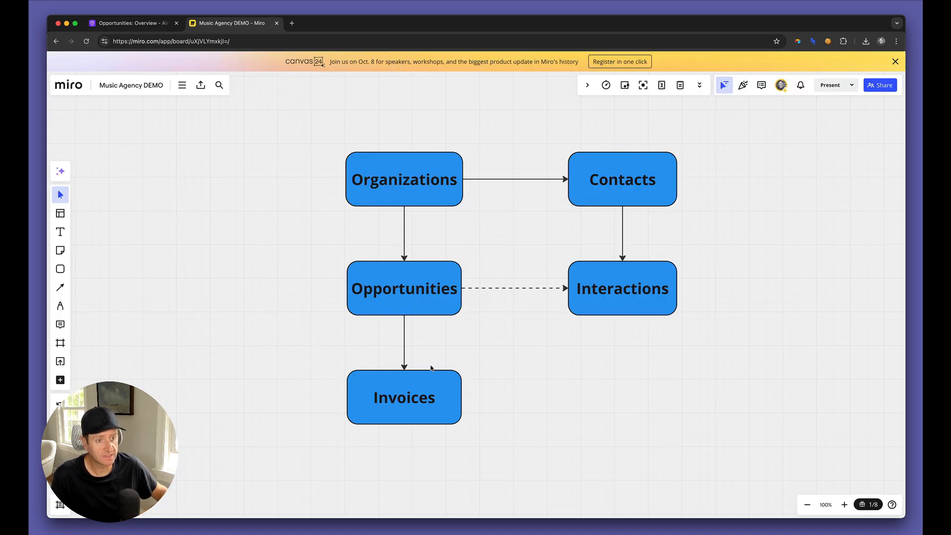
click(401, 410)
click(404, 433)
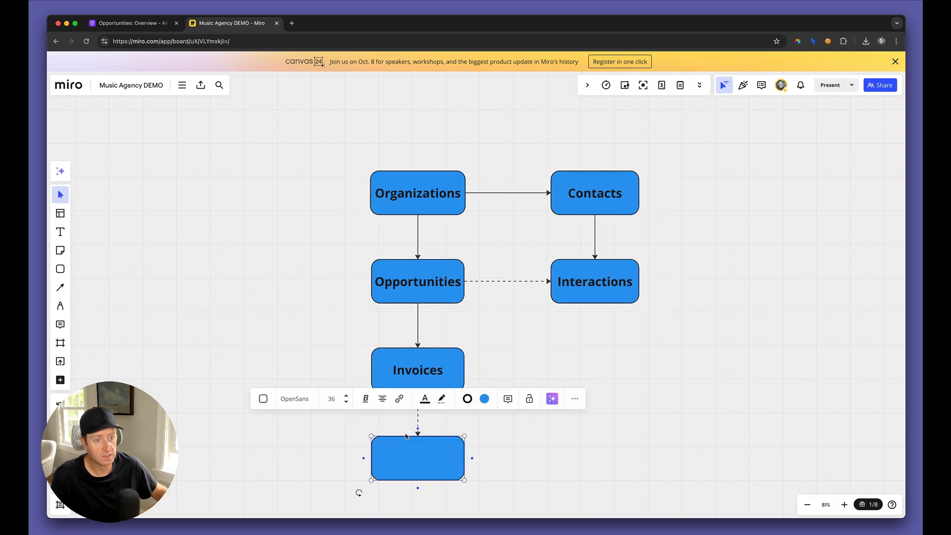
scroll(412, 448, down, 2)
click(417, 389)
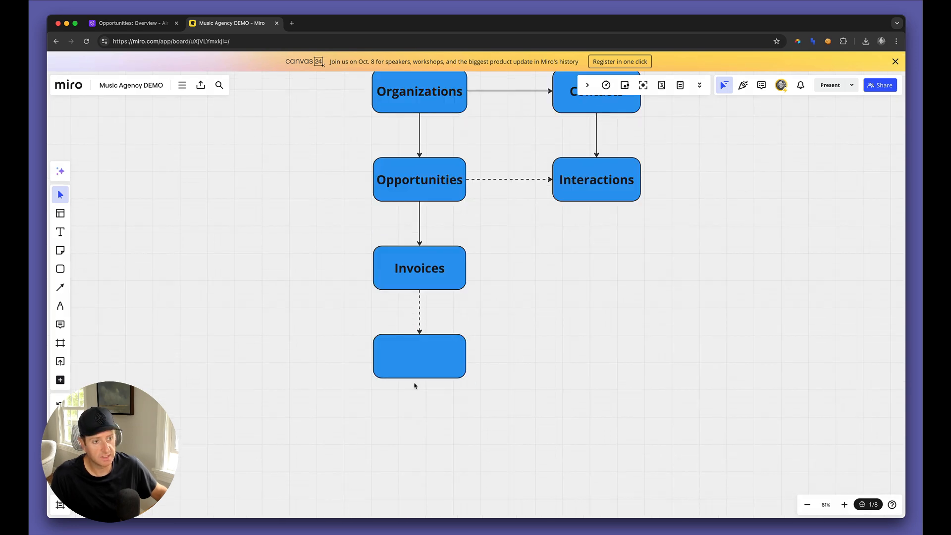
click(414, 353)
click(414, 353)
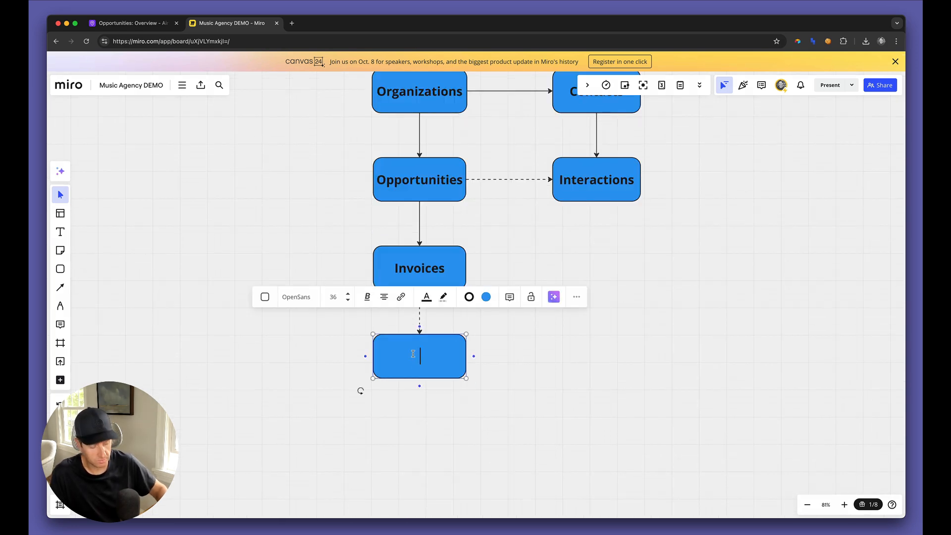
text(Line Items)
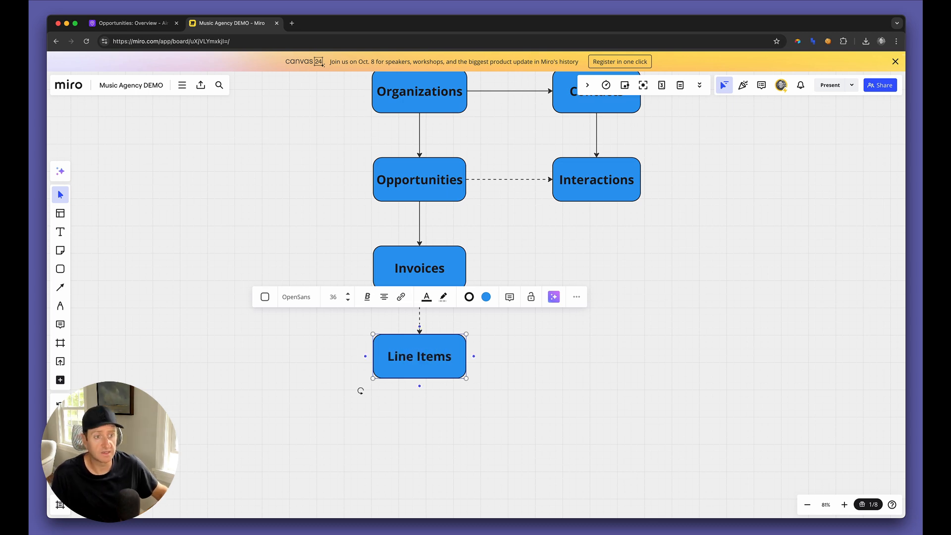
- Return to Airtable, publish the Organizations and Opportunities interfaces, and close the opportunity detail
key(ctrl+shift+Tab)
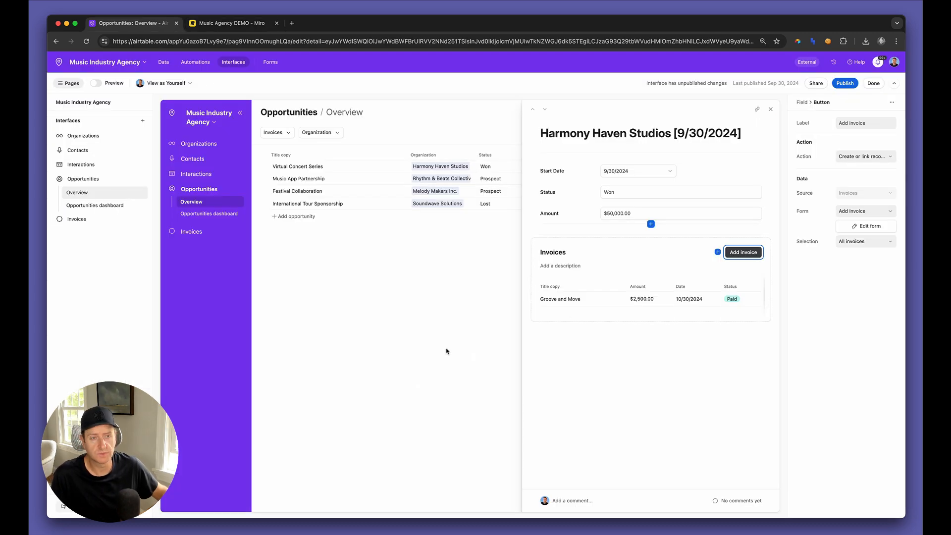
click(845, 84)
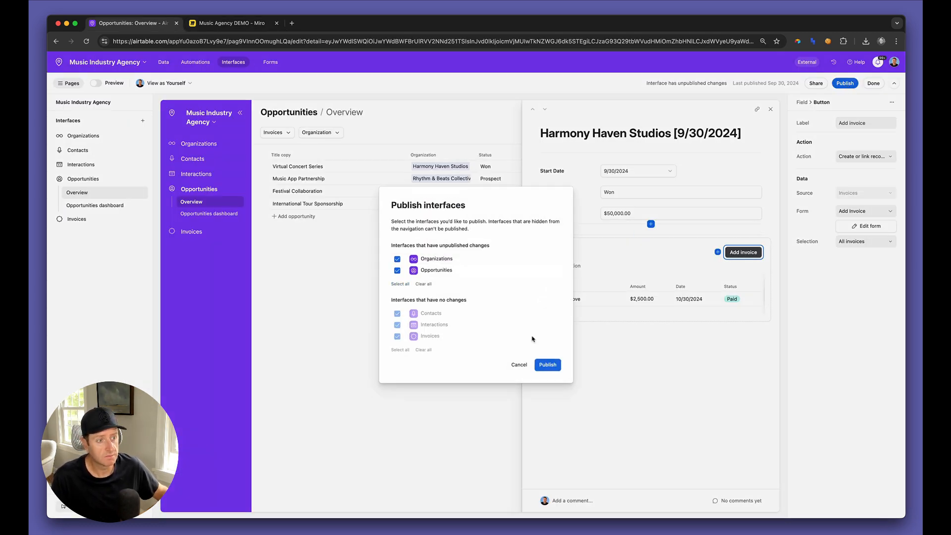
click(547, 365)
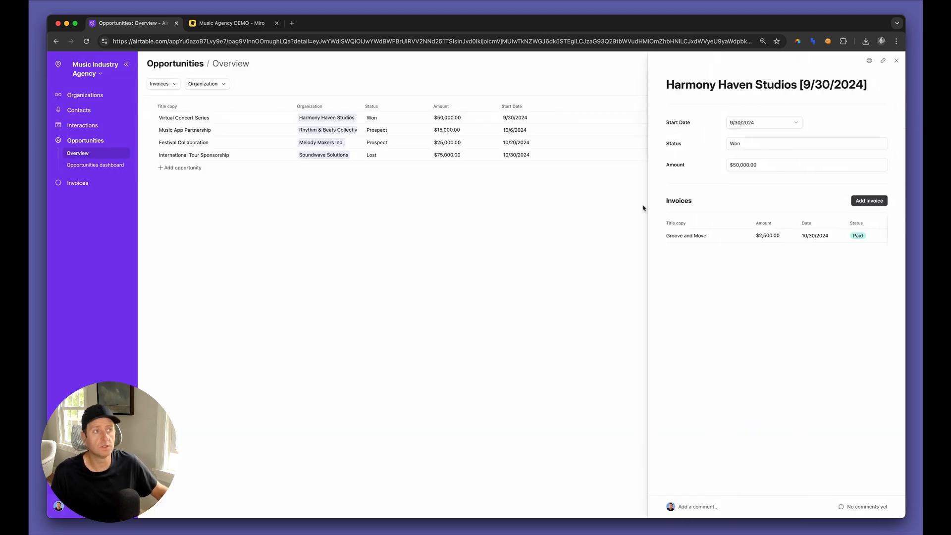
click(894, 62)
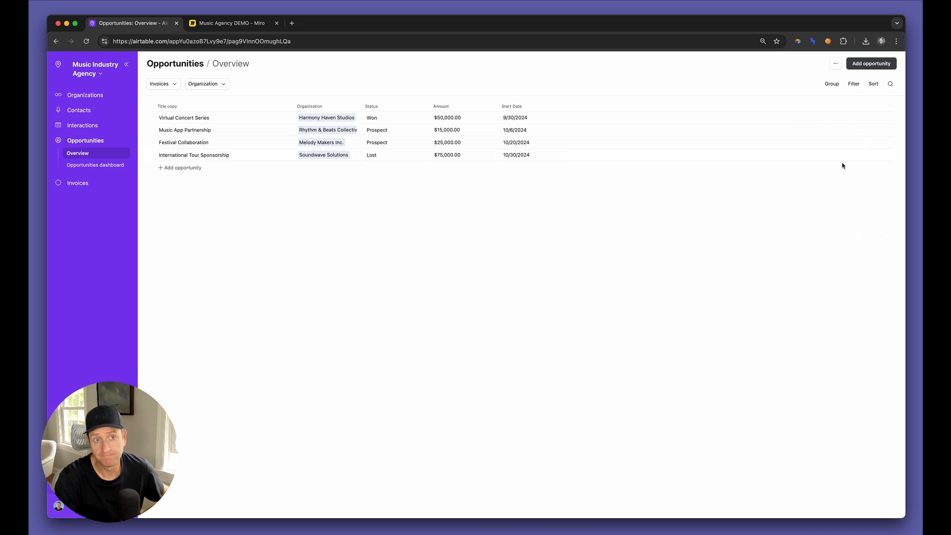
- Look through the Organizations, Contacts and Interactions overviews in the published interface
click(85, 97)
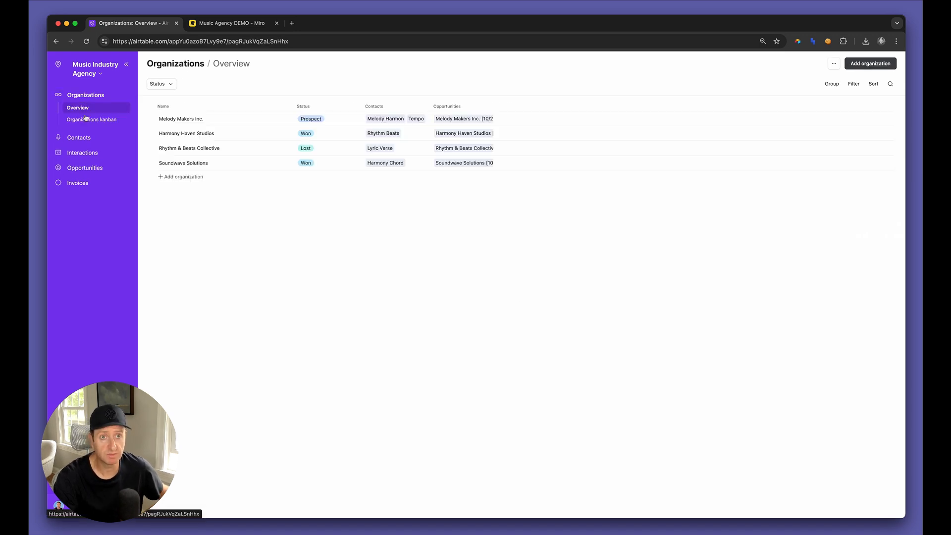
click(85, 138)
click(86, 140)
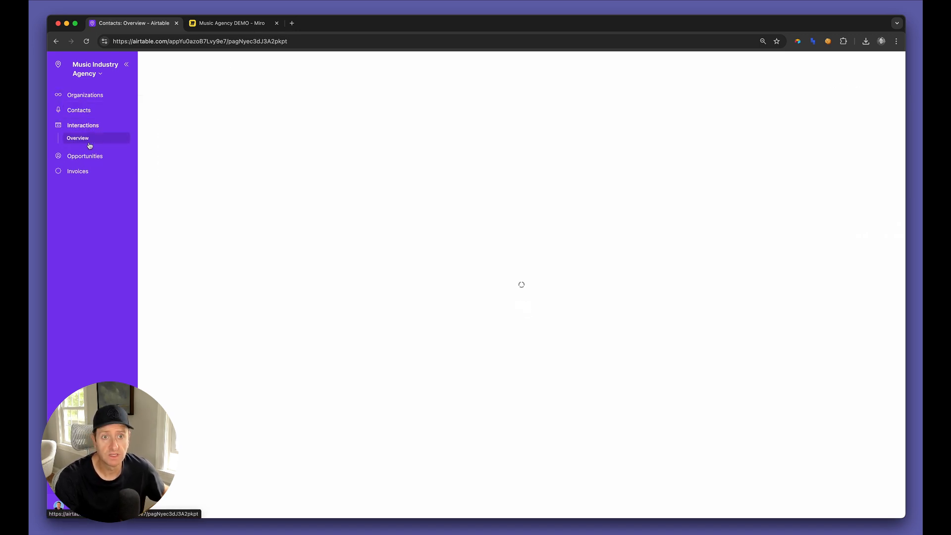